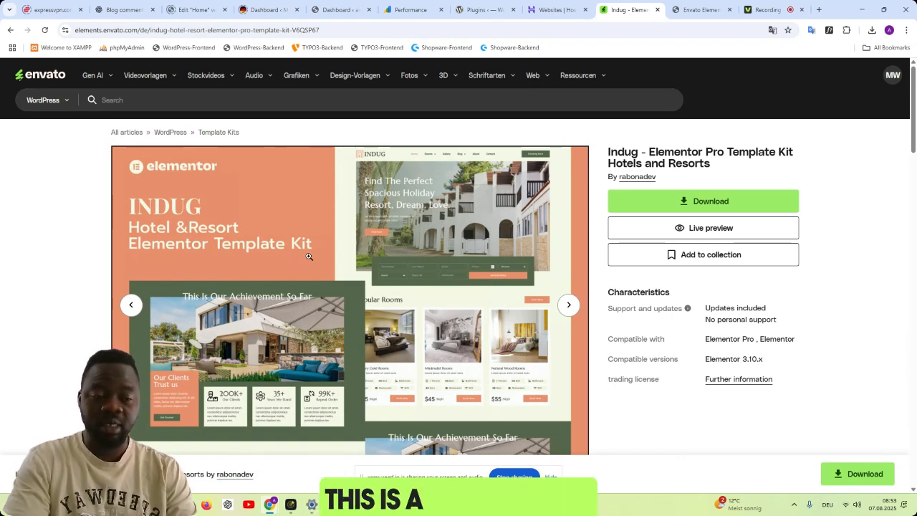
- Switch to the WordPress site's admin, go to its dashboard and open the page for adding plugins
{"action": "left_click", "coordinate": [701, 10]}
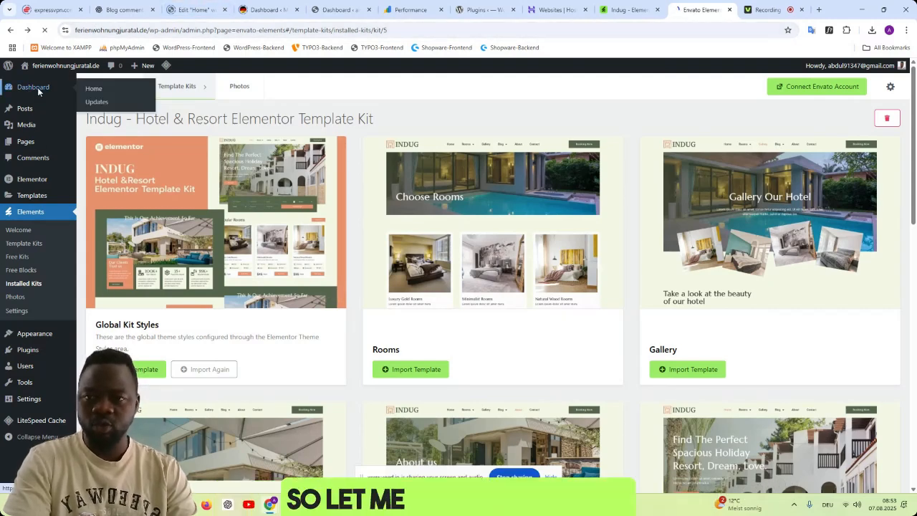
{"action": "left_click", "coordinate": [37, 87]}
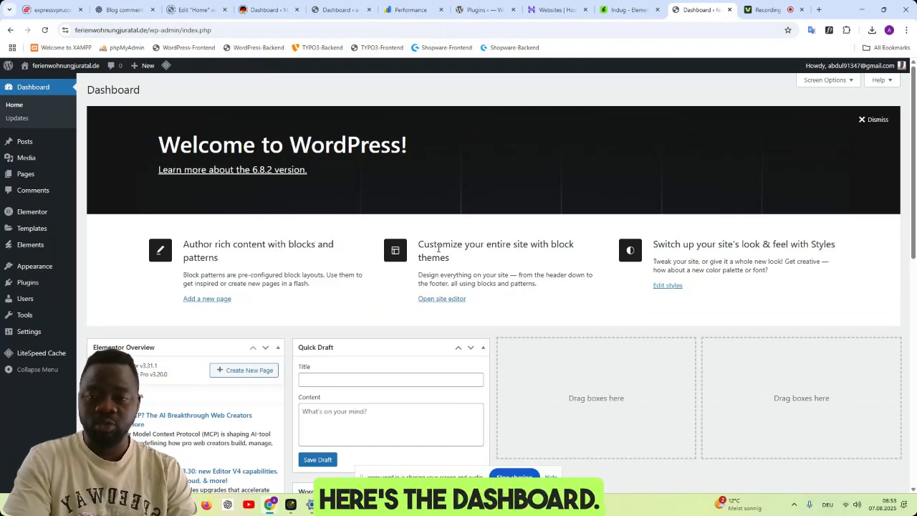
{"action": "mouse_move", "coordinate": [33, 287]}
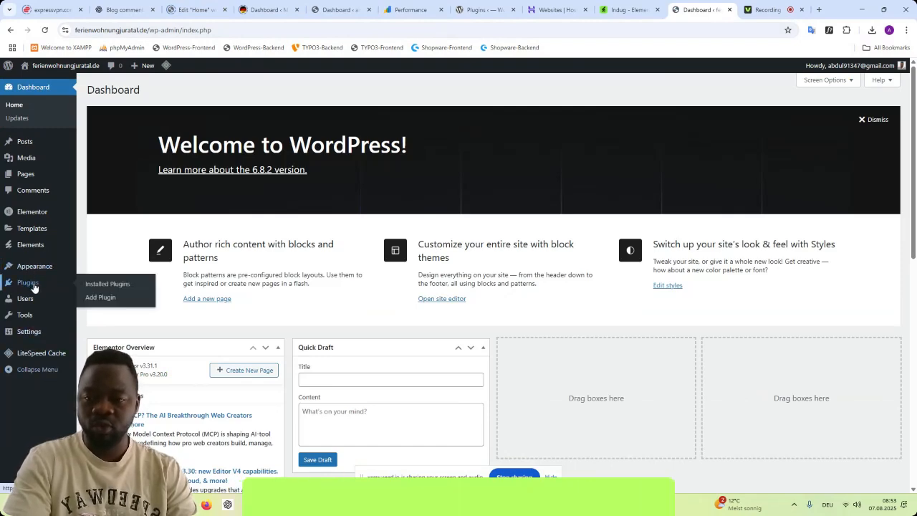
{"action": "left_click", "coordinate": [100, 297]}
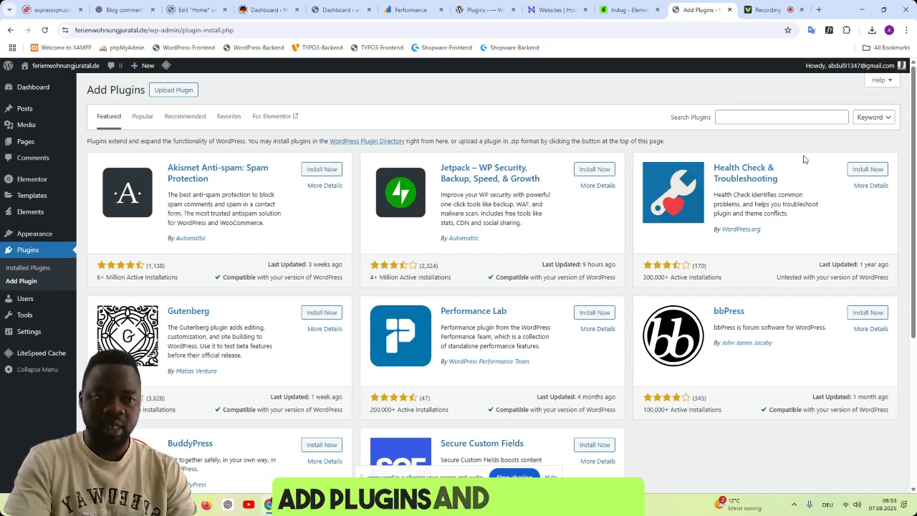
- Search the plugin directory for envato, try to activate Envato Elements – Photos & Elementor Templates, and return to the search results
{"action": "left_click", "coordinate": [824, 117]}
{"action": "type", "text": "ENVA"}
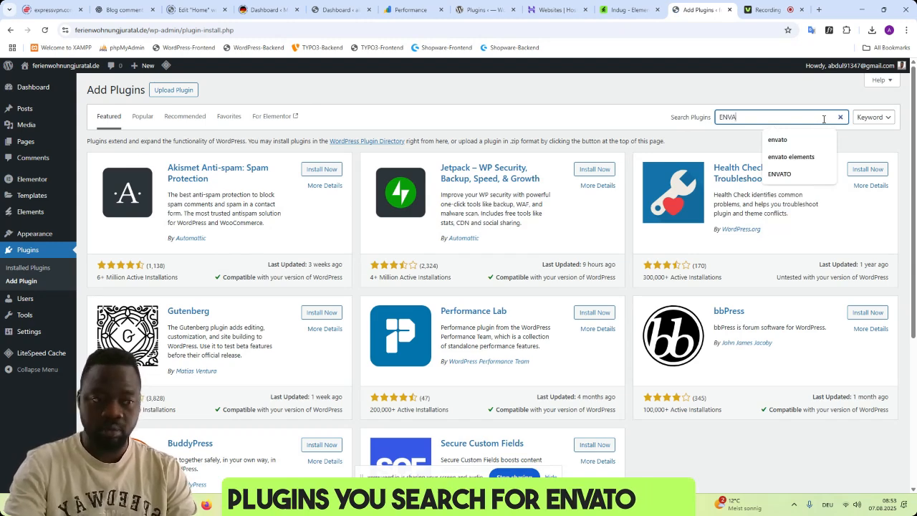
{"action": "key", "text": "Down"}
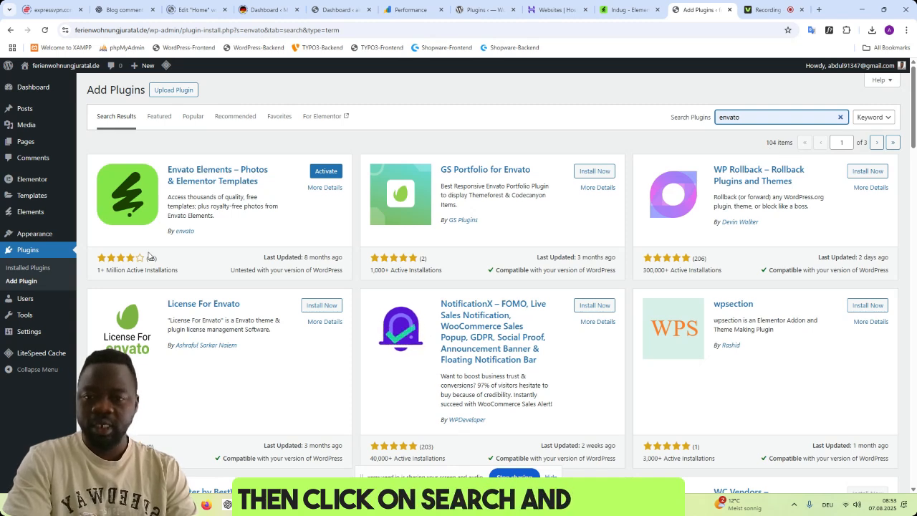
{"action": "left_click", "coordinate": [326, 172]}
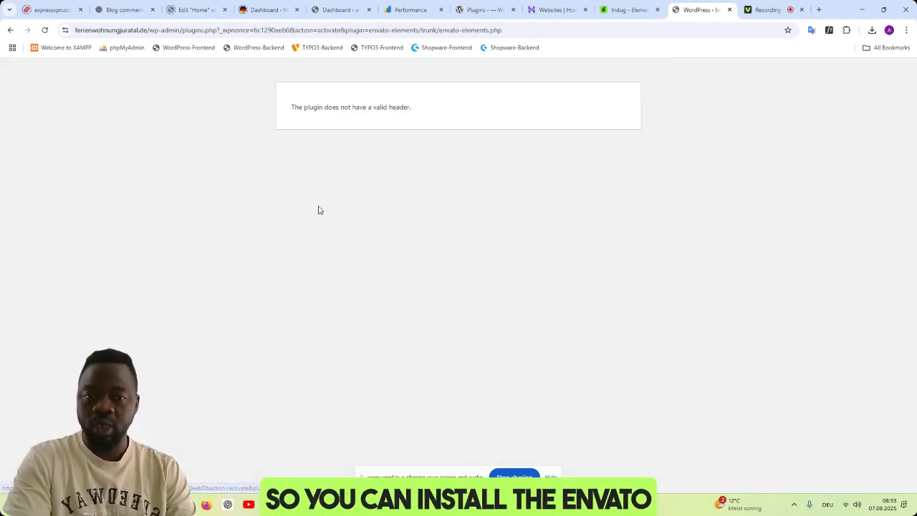
{"action": "left_click", "coordinate": [10, 30]}
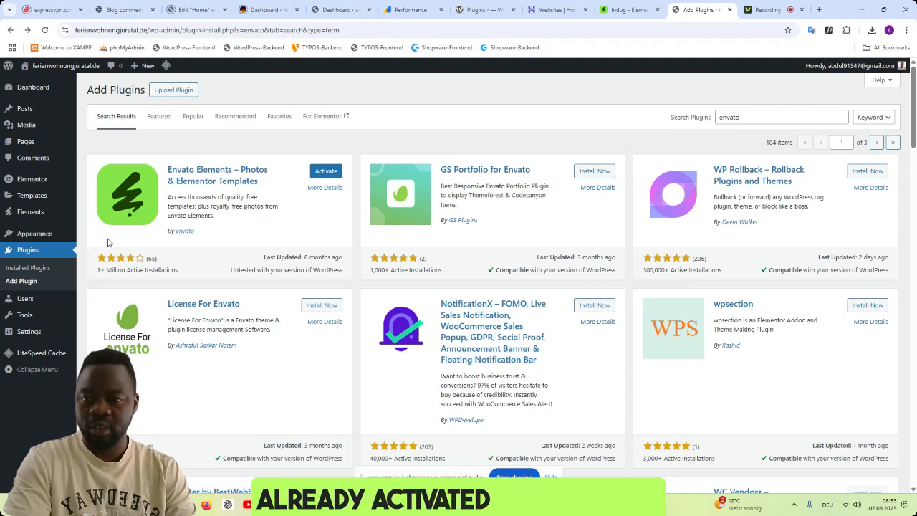
- Open the installed Envato template kits and view the template kit ZIP upload dialog, closing it without choosing a file
{"action": "mouse_move", "coordinate": [53, 215]}
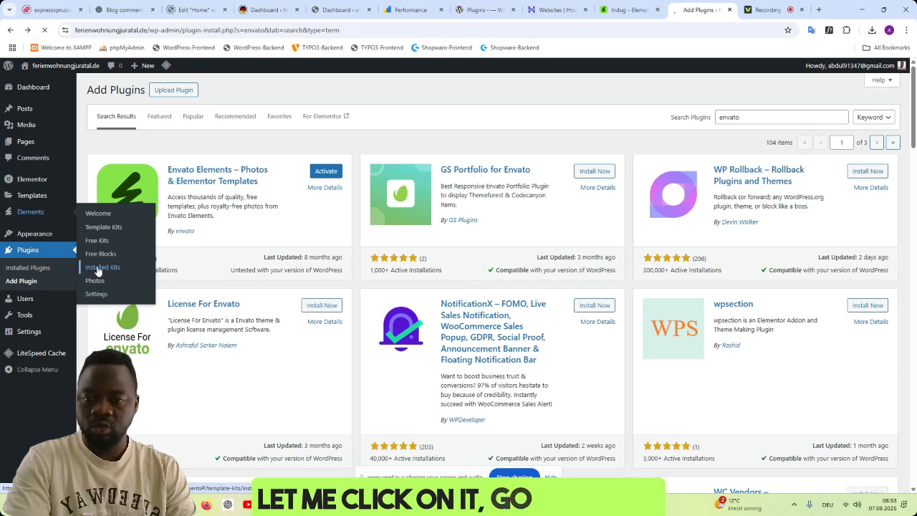
{"action": "left_click", "coordinate": [98, 269]}
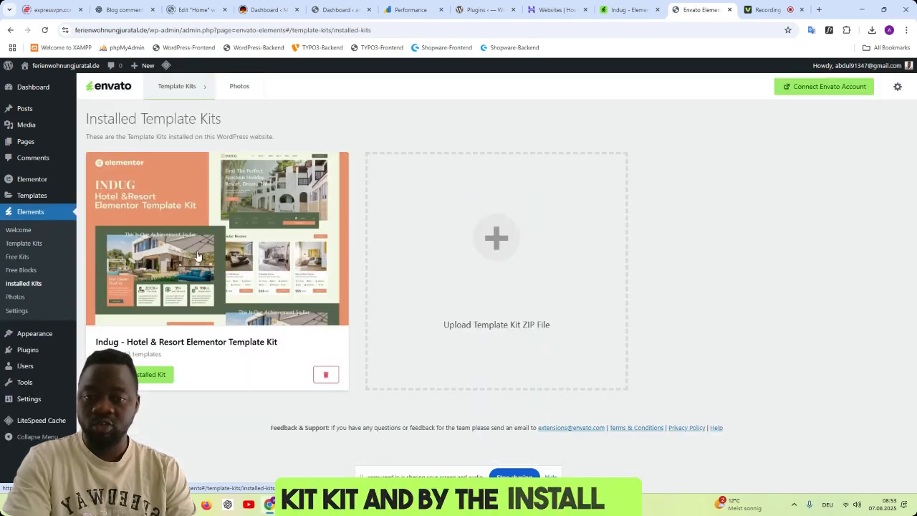
{"action": "left_click", "coordinate": [500, 243]}
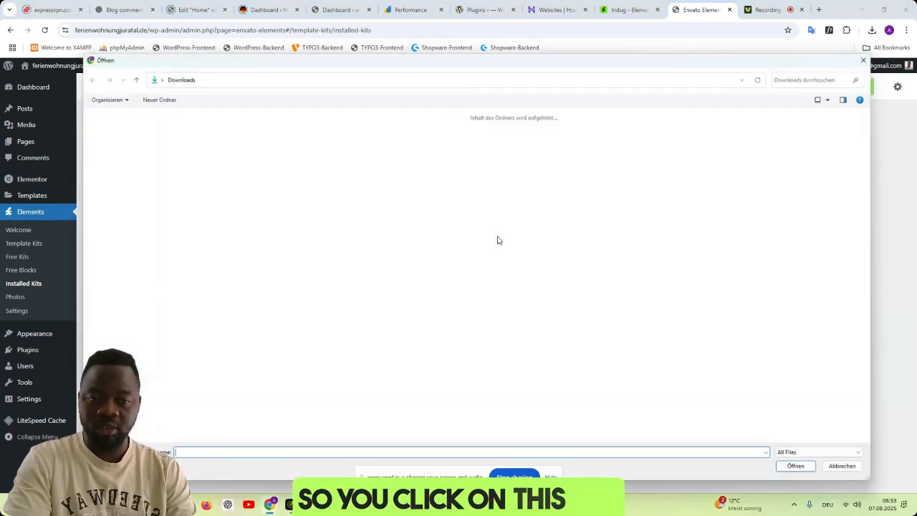
{"action": "left_click", "coordinate": [855, 474]}
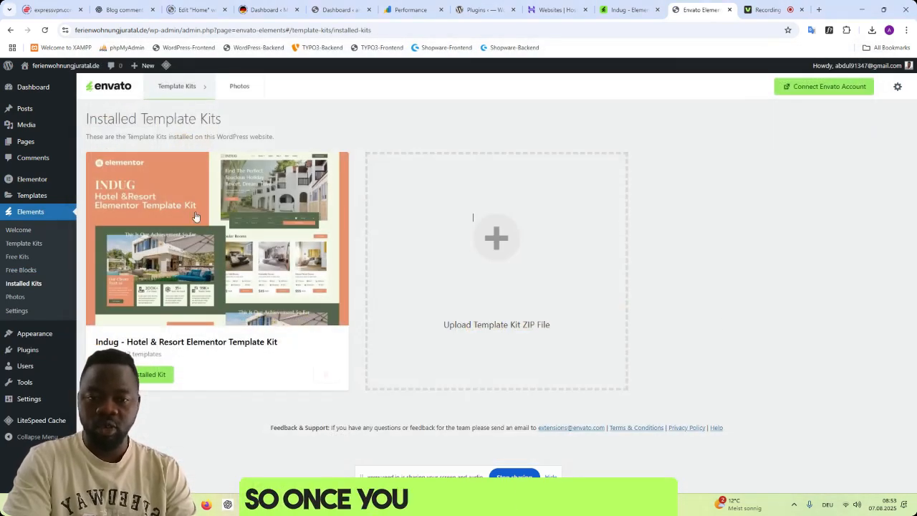
- Open the Indug - Hotel & Resort Elementor Template Kit and examine all of its page, header, footer and post templates
{"action": "left_click", "coordinate": [256, 246]}
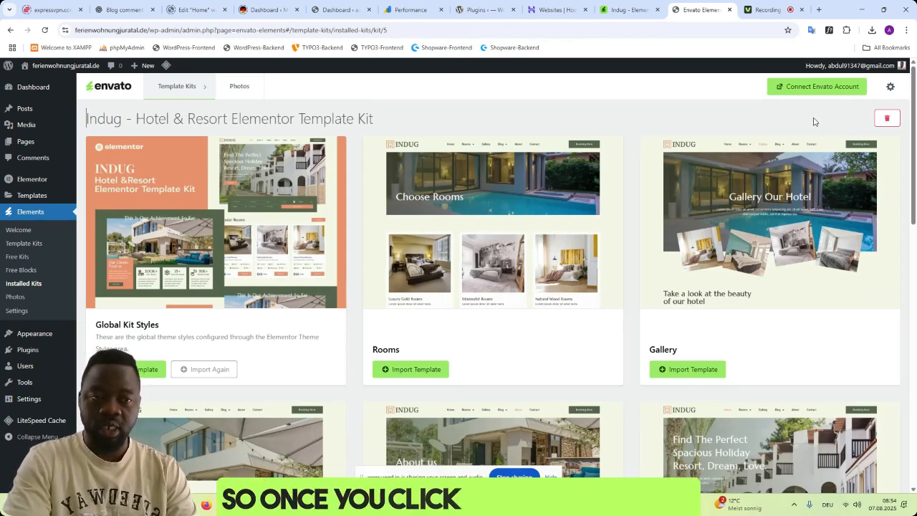
{"action": "scroll", "coordinate": [808, 291], "scroll_direction": "down", "scroll_amount": 2}
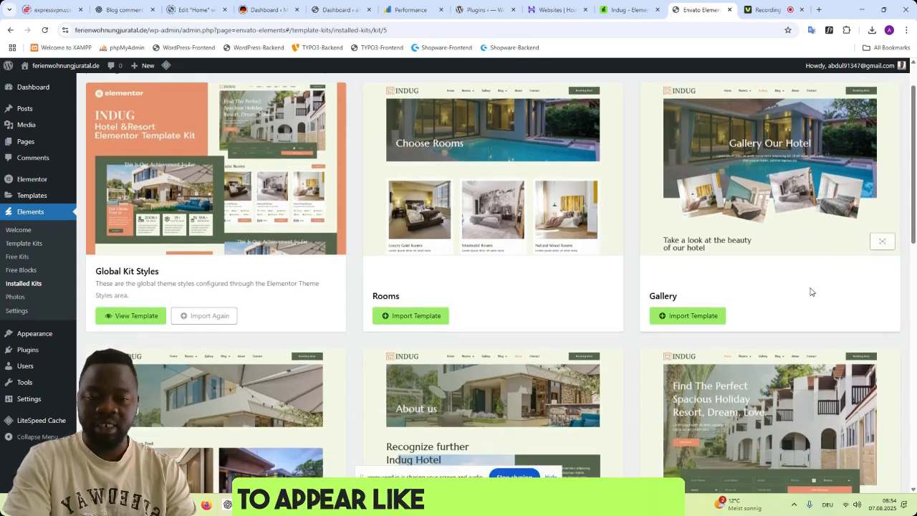
{"action": "scroll", "coordinate": [806, 289], "scroll_direction": "up", "scroll_amount": 2}
{"action": "scroll", "coordinate": [803, 284], "scroll_direction": "down", "scroll_amount": 7}
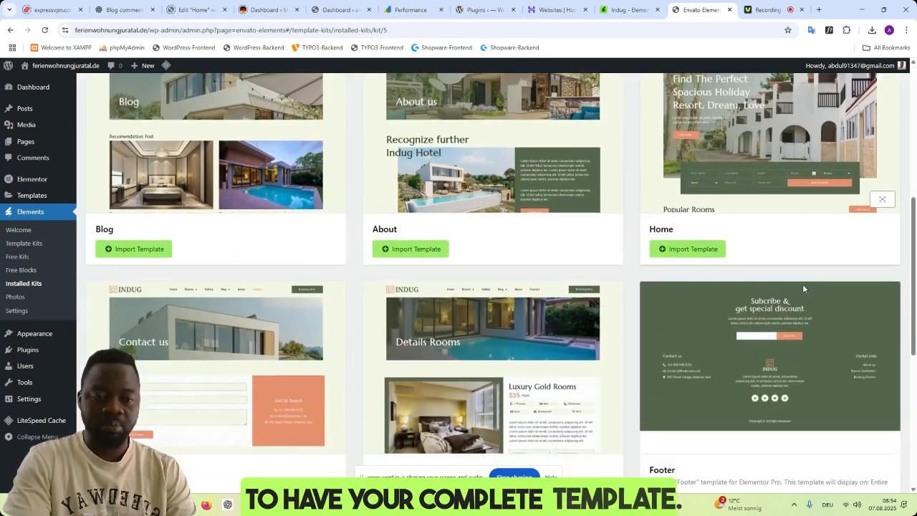
{"action": "scroll", "coordinate": [803, 284], "scroll_direction": "up", "scroll_amount": 8}
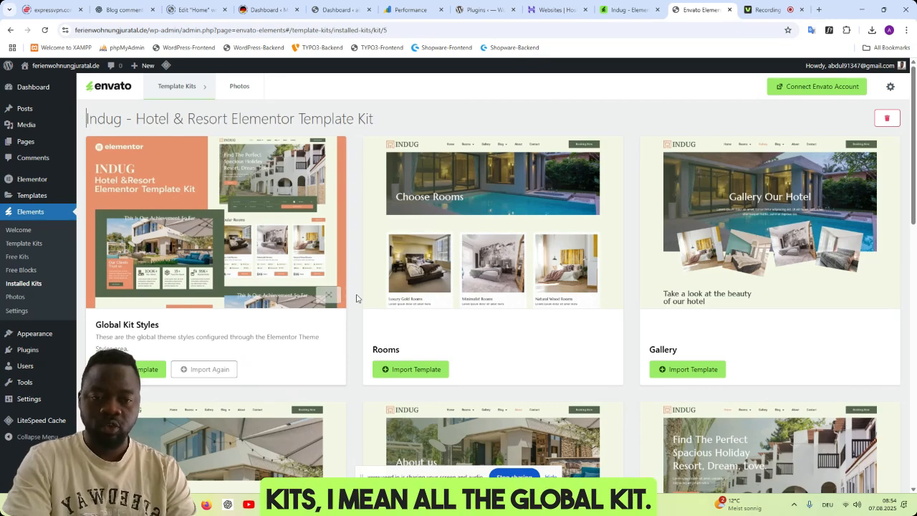
{"action": "scroll", "coordinate": [702, 334], "scroll_direction": "down", "scroll_amount": 3}
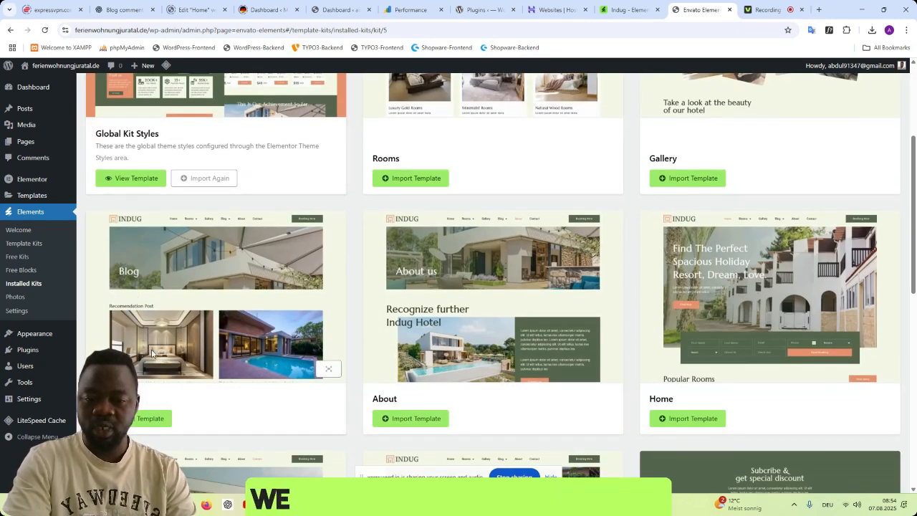
{"action": "scroll", "coordinate": [512, 344], "scroll_direction": "down", "scroll_amount": 2}
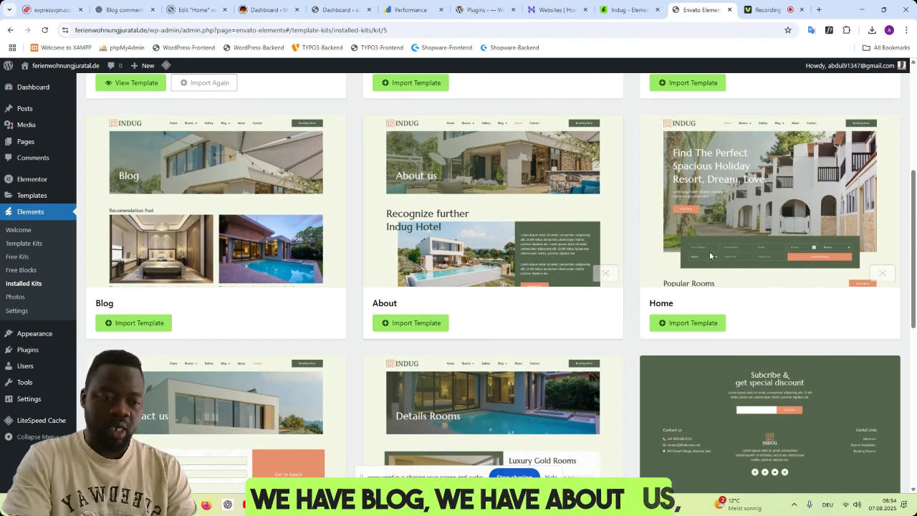
{"action": "scroll", "coordinate": [278, 367], "scroll_direction": "down", "scroll_amount": 3}
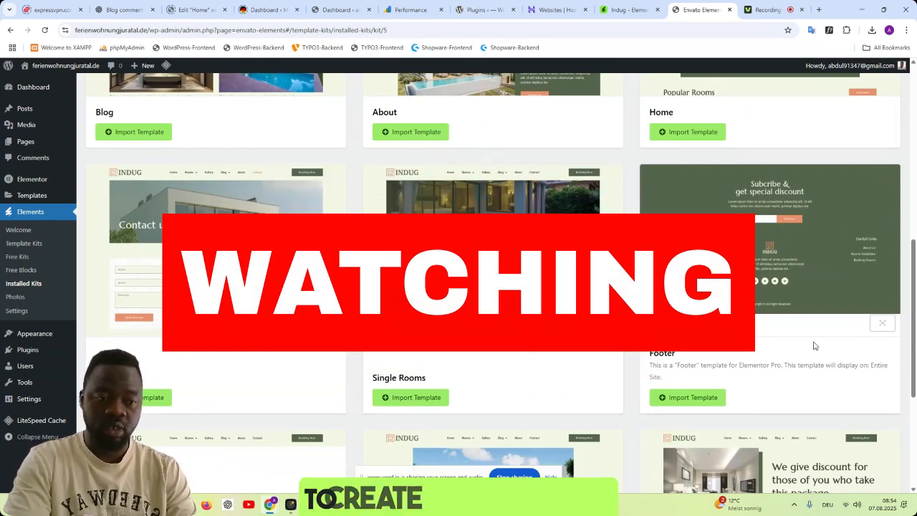
{"action": "scroll", "coordinate": [814, 345], "scroll_direction": "down", "scroll_amount": 2}
{"action": "scroll", "coordinate": [797, 247], "scroll_direction": "up", "scroll_amount": 2}
{"action": "scroll", "coordinate": [780, 298], "scroll_direction": "down", "scroll_amount": 2}
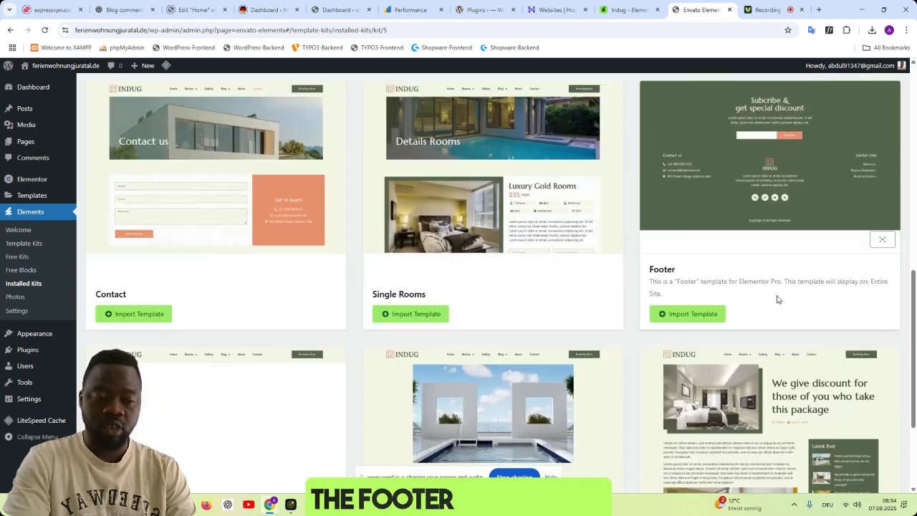
{"action": "scroll", "coordinate": [778, 300], "scroll_direction": "down", "scroll_amount": 3}
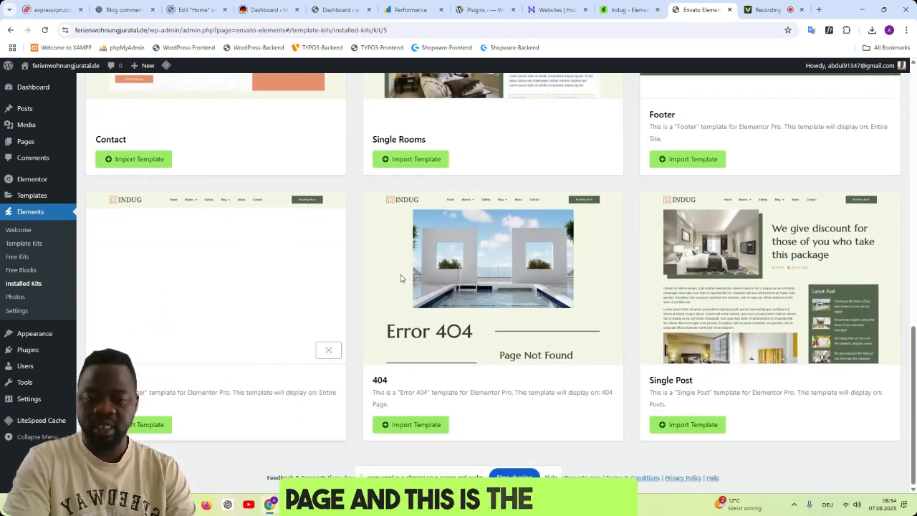
{"action": "scroll", "coordinate": [444, 308], "scroll_direction": "up", "scroll_amount": 12}
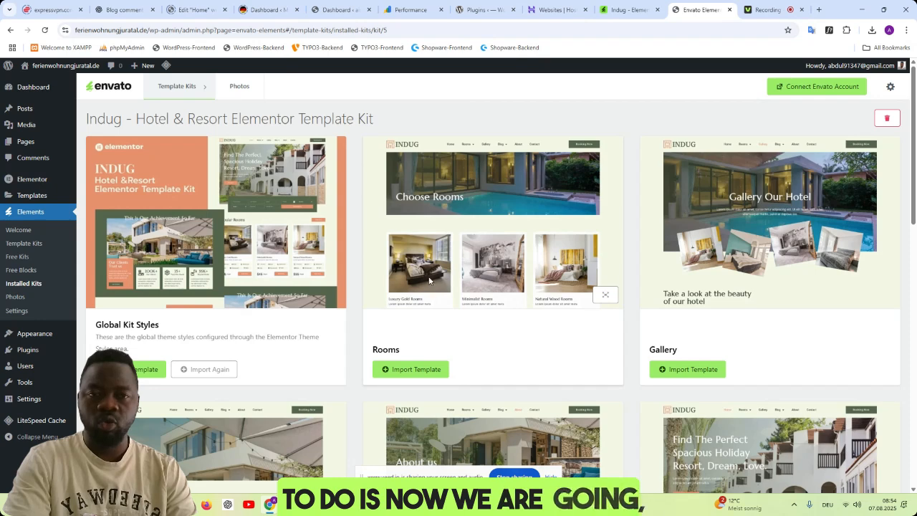
- View the site's public home page at ferienwohnungjuratal.de, then return to the Indug template kit
{"action": "left_click_drag", "start_coordinate": [408, 30], "coordinate": [151, 32]}
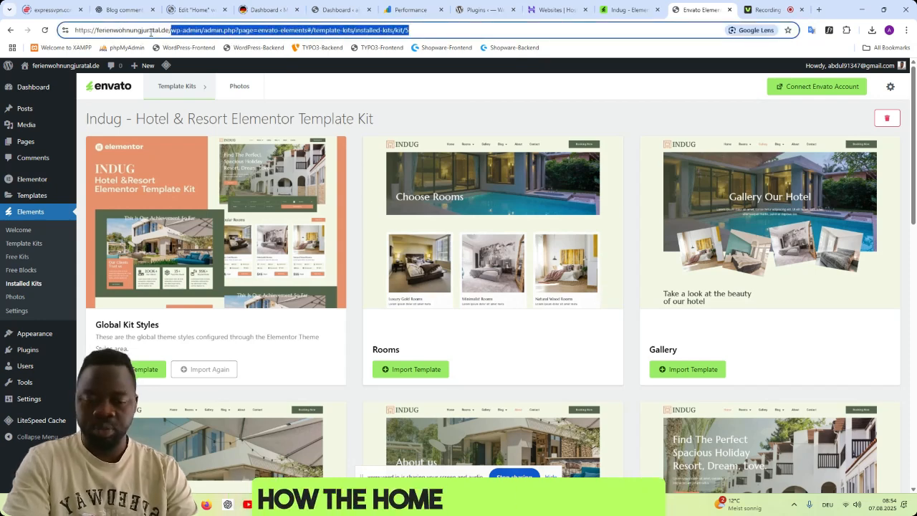
{"action": "key", "text": "BackSpace"}
{"action": "key", "text": "Return"}
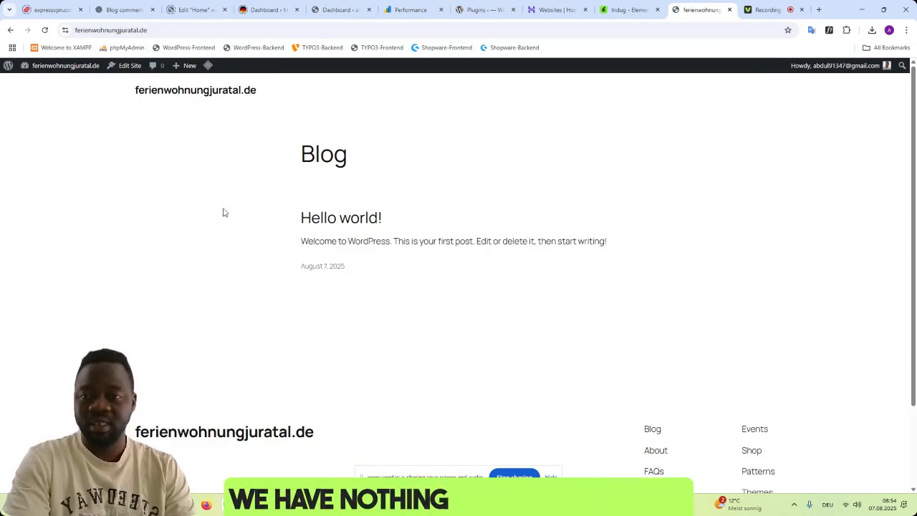
{"action": "left_click", "coordinate": [10, 30]}
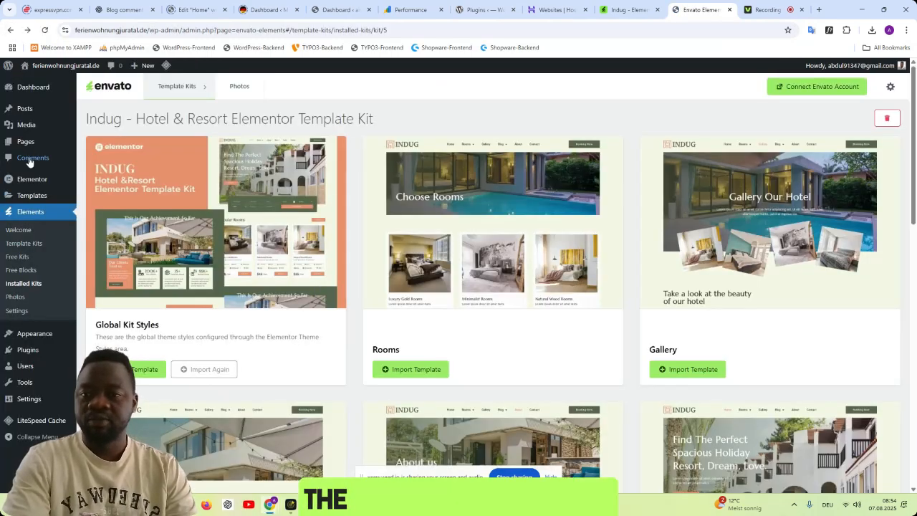
- Add a new page without a starter pattern, title it Home and publish it
{"action": "mouse_move", "coordinate": [30, 144]}
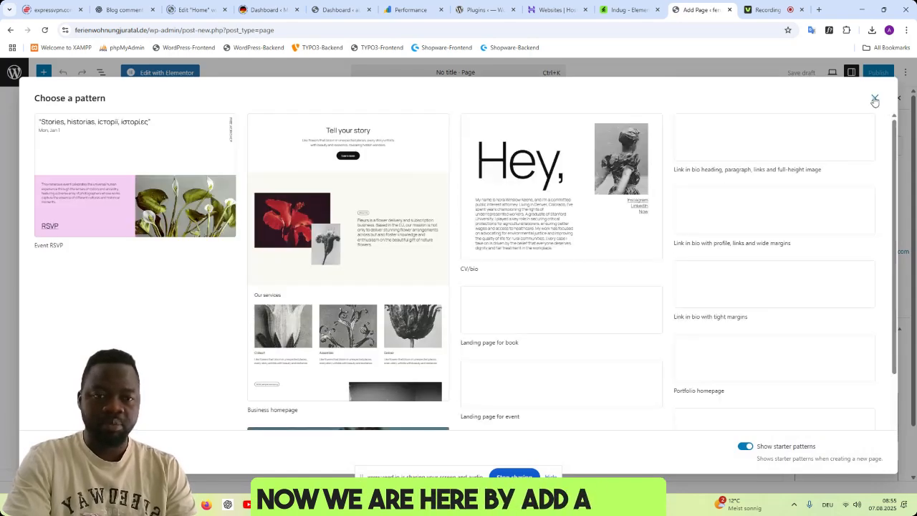
{"action": "left_click", "coordinate": [875, 97]}
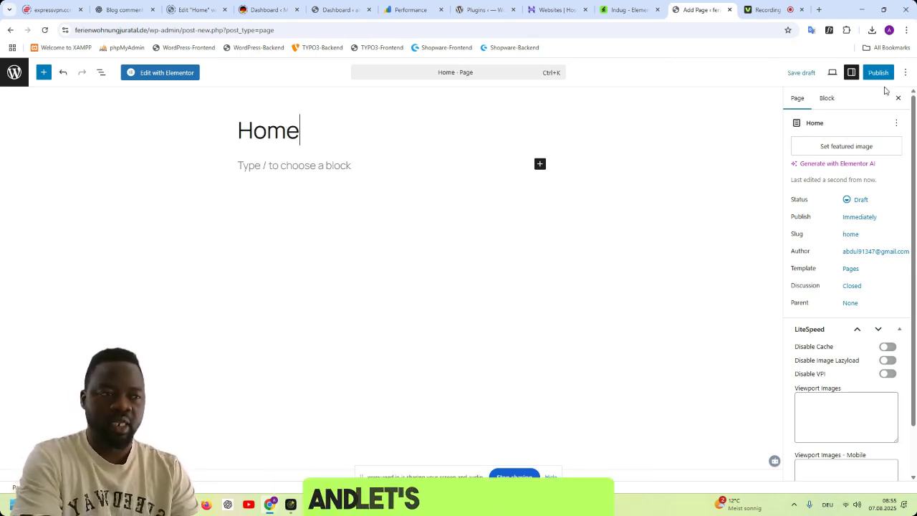
{"action": "left_click", "coordinate": [879, 73]}
{"action": "left_click", "coordinate": [878, 74]}
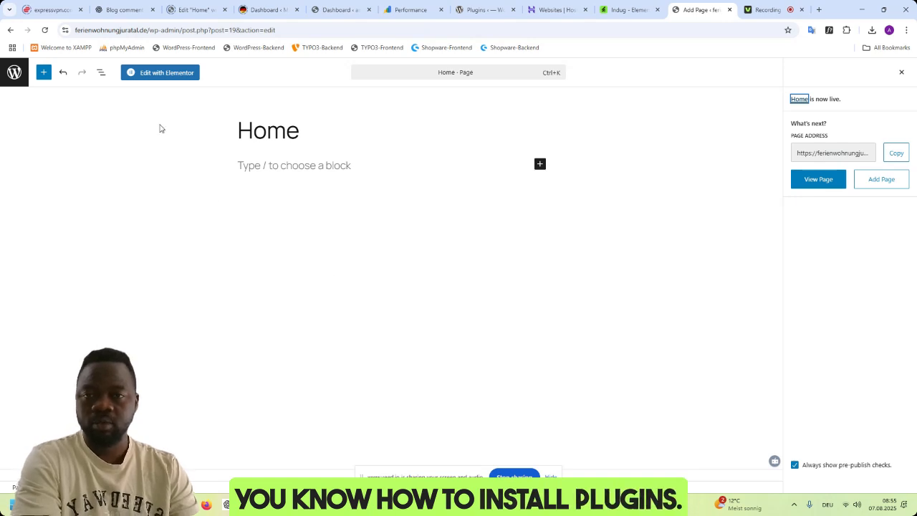
- Open the Home page in Elementor, dismiss the notification, add a single-column Flexbox container and close the Structure panel
{"action": "left_click", "coordinate": [164, 72]}
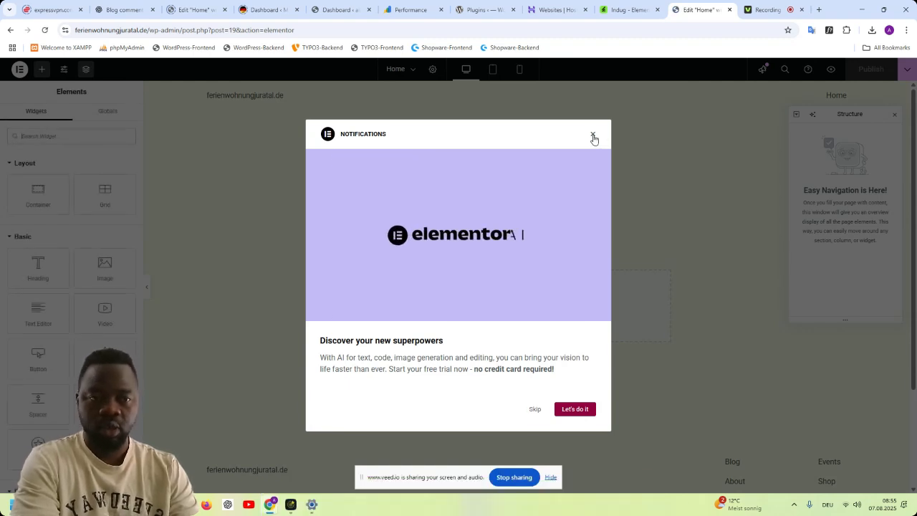
{"action": "left_click", "coordinate": [593, 136]}
{"action": "left_click", "coordinate": [500, 301]}
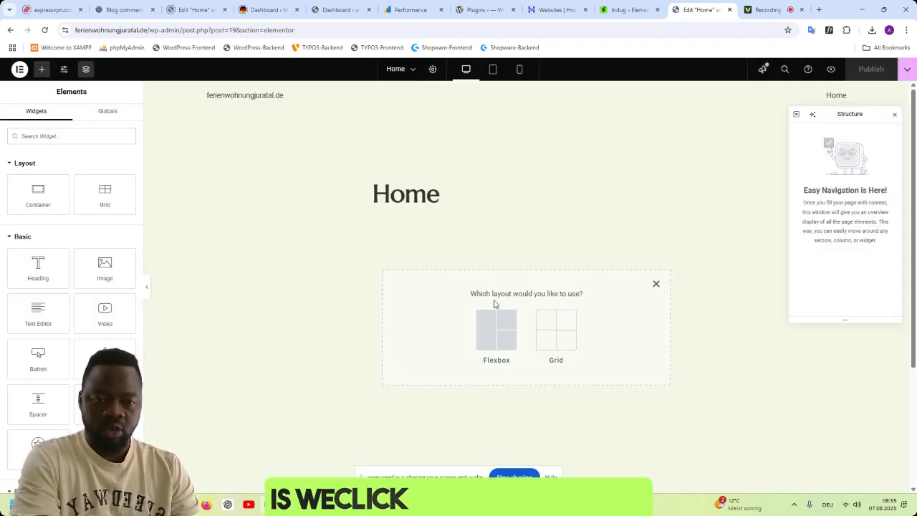
{"action": "left_click", "coordinate": [497, 326]}
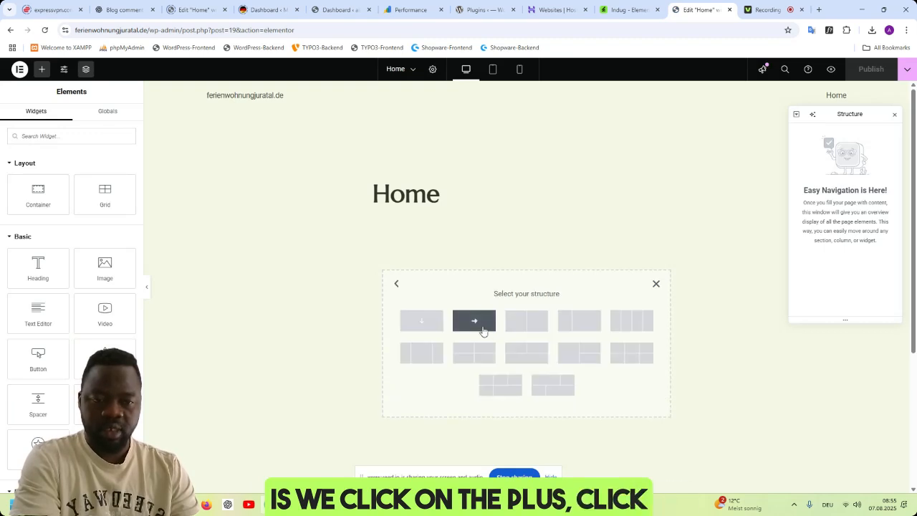
{"action": "left_click", "coordinate": [422, 322]}
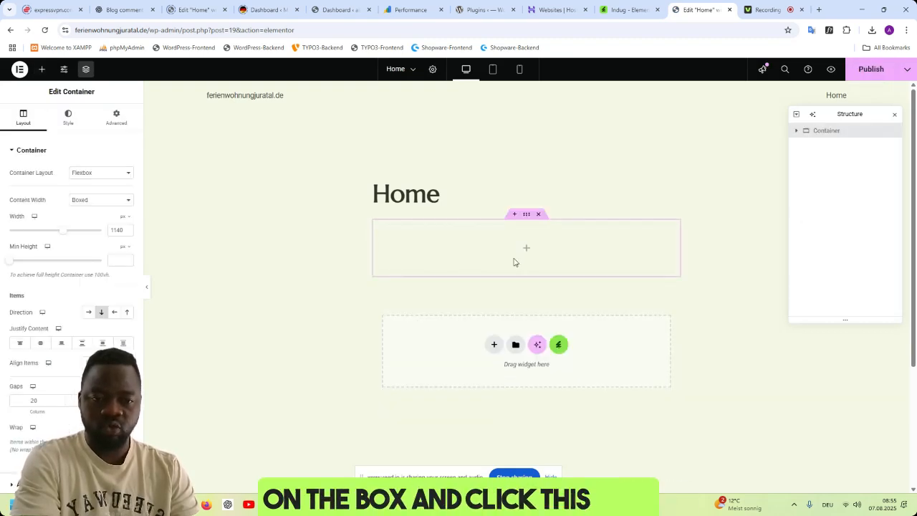
{"action": "left_click", "coordinate": [894, 116]}
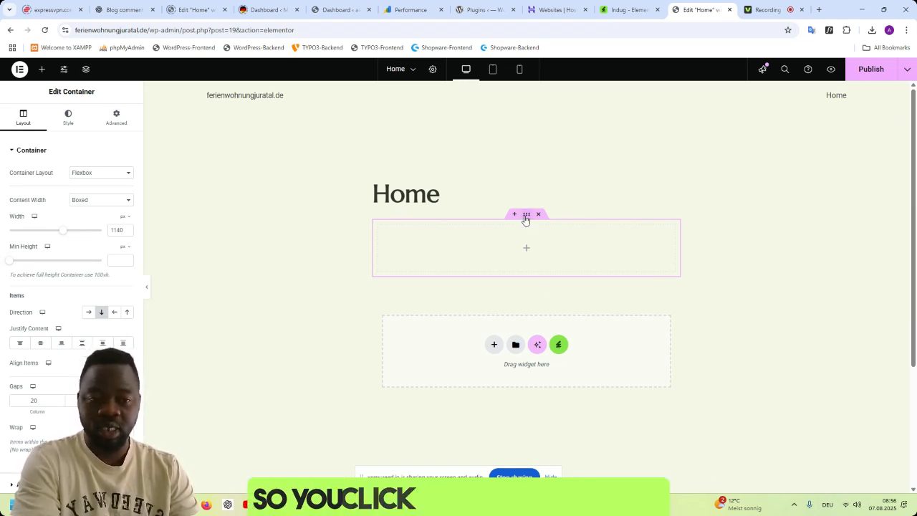
- Set the new container's padding to -1 px on all four sides
{"action": "left_click", "coordinate": [116, 128]}
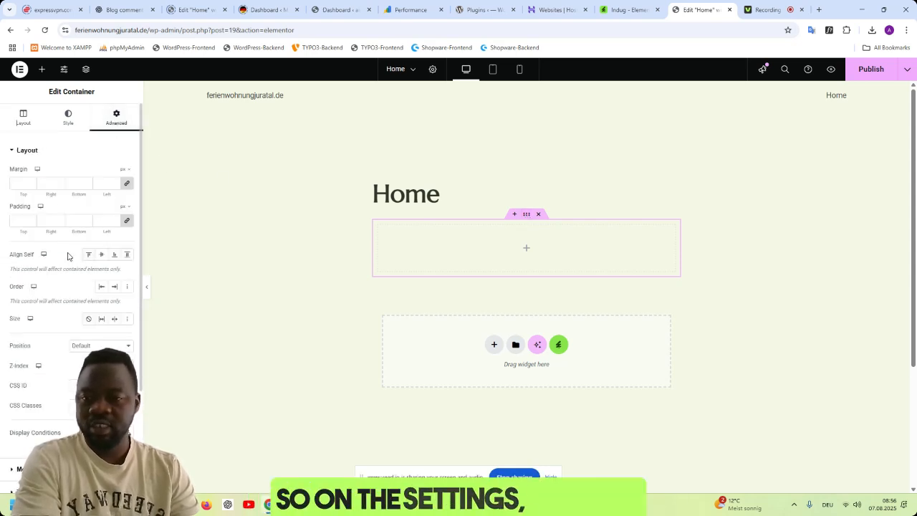
{"action": "left_click", "coordinate": [31, 224]}
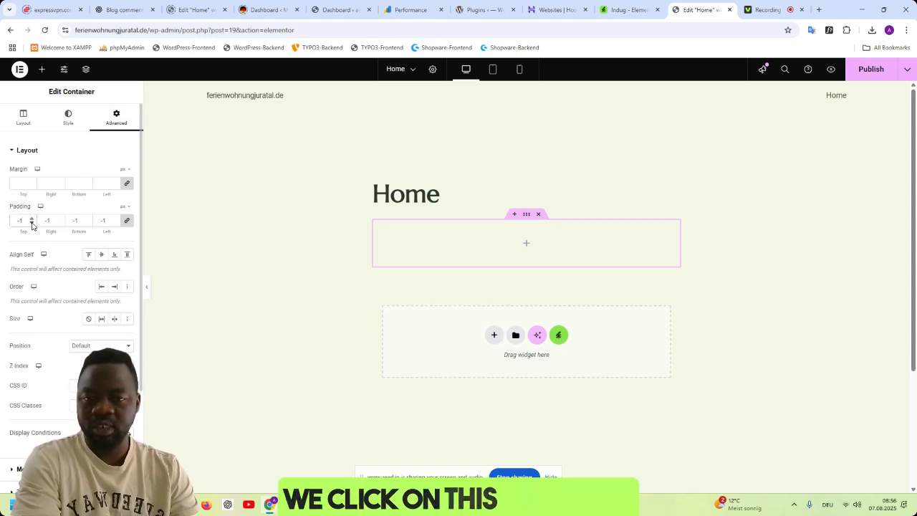
- Set the container's content width to Full Width and change the page layout to span the full width without the page title
{"action": "left_click", "coordinate": [23, 116]}
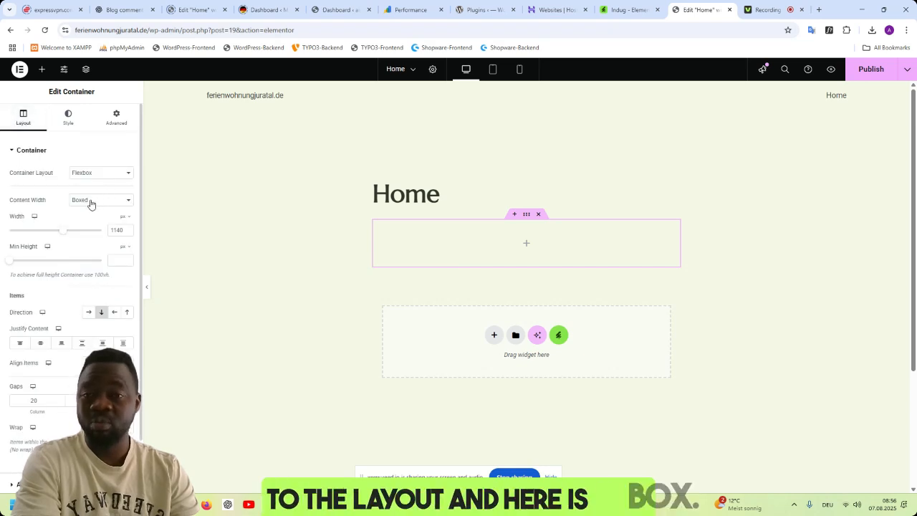
{"action": "left_click", "coordinate": [91, 203]}
{"action": "left_click", "coordinate": [84, 223]}
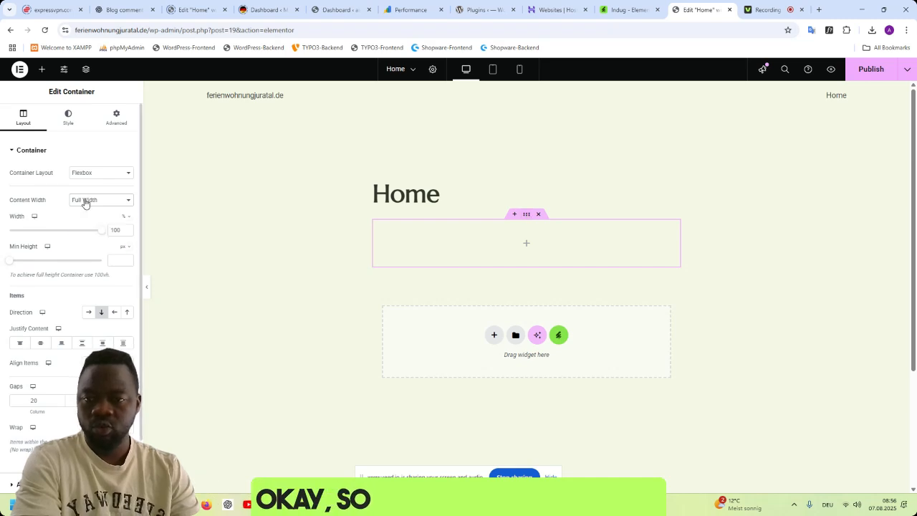
{"action": "left_click", "coordinate": [432, 70]}
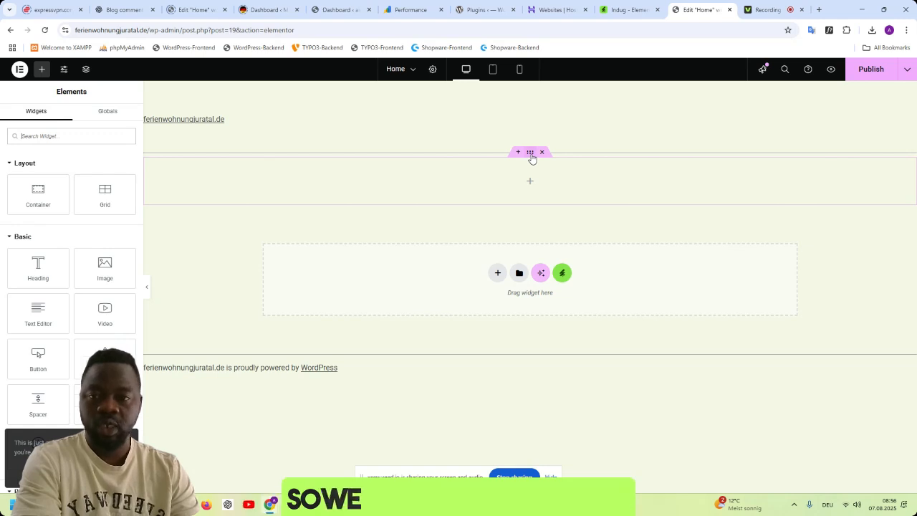
- Unlink the empty container's margin values and set its top margin to -148 px
{"action": "left_click", "coordinate": [537, 185]}
{"action": "left_click", "coordinate": [121, 118]}
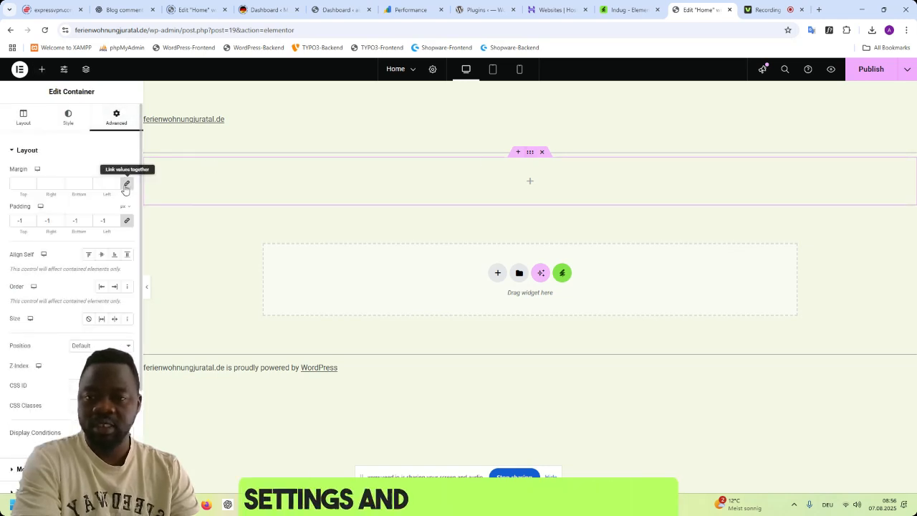
{"action": "left_click_drag", "start_coordinate": [33, 189], "coordinate": [33, 188]}
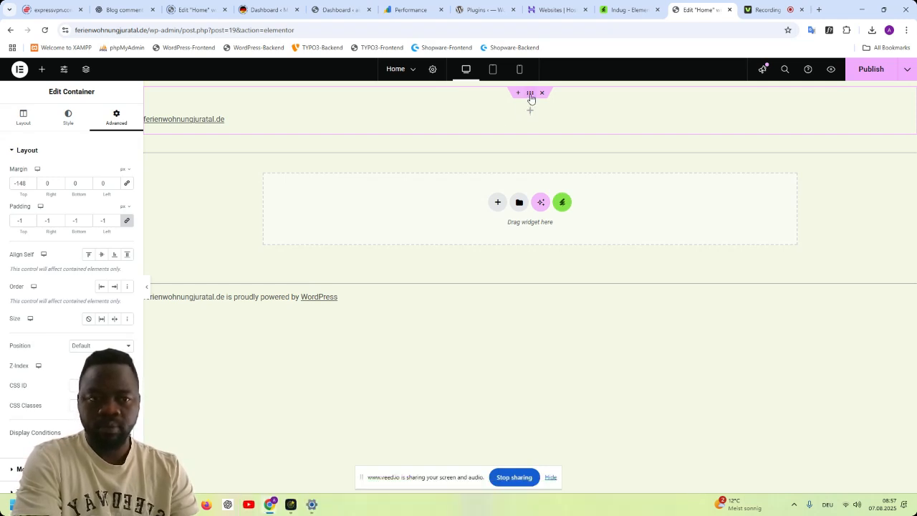
- Insert the Global Kit Styles template from the installed Indug - Hotel & Resort Elementor Template Kit
{"action": "left_click", "coordinate": [563, 203]}
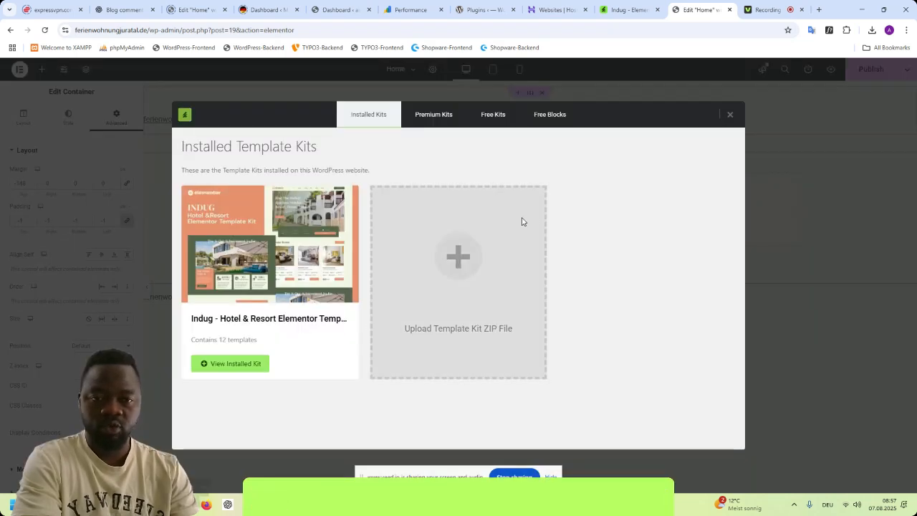
{"action": "left_click", "coordinate": [315, 235]}
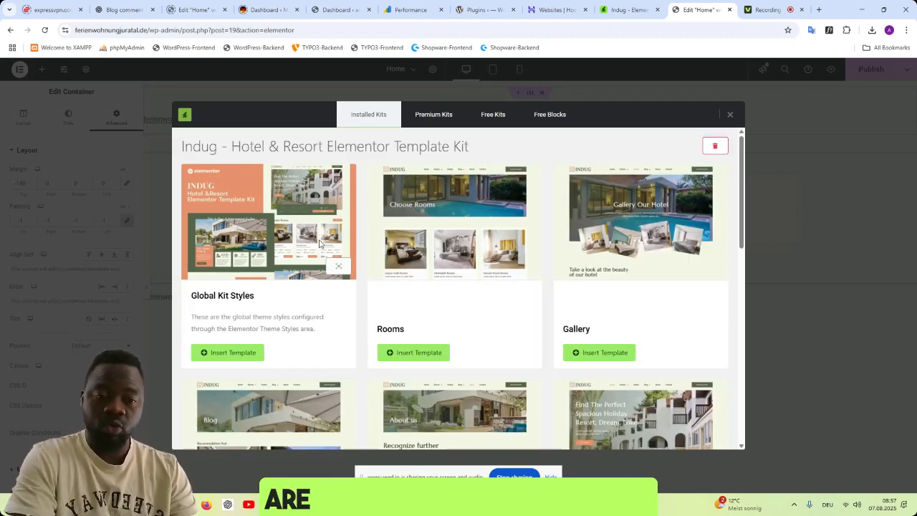
{"action": "scroll", "coordinate": [512, 294], "scroll_direction": "down", "scroll_amount": 3}
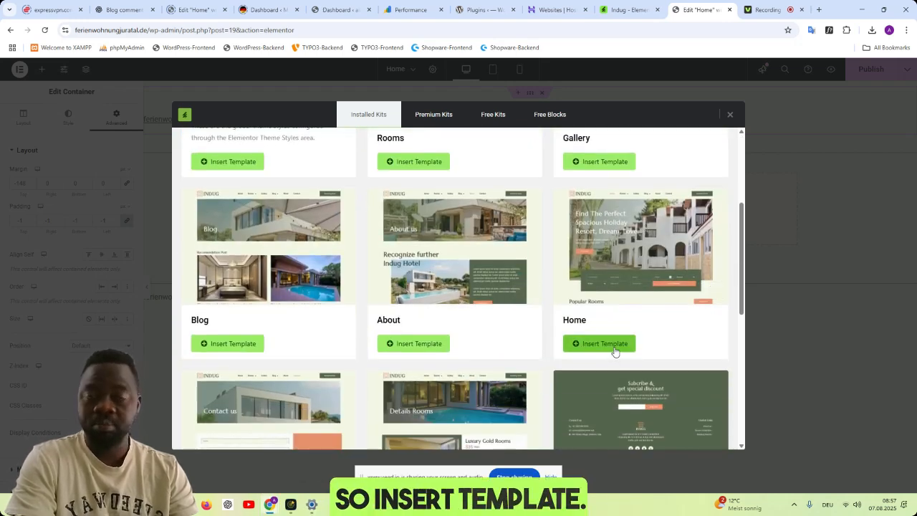
{"action": "scroll", "coordinate": [354, 279], "scroll_direction": "up", "scroll_amount": 3}
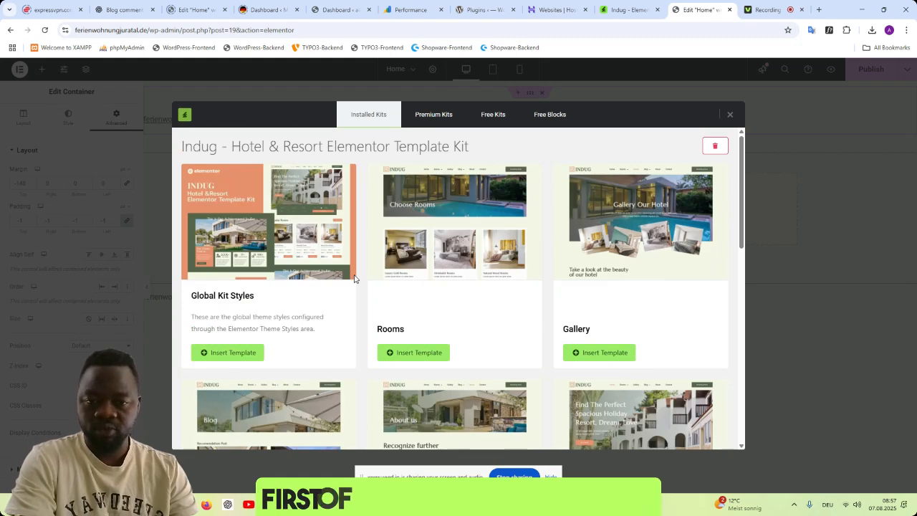
{"action": "left_click", "coordinate": [230, 353]}
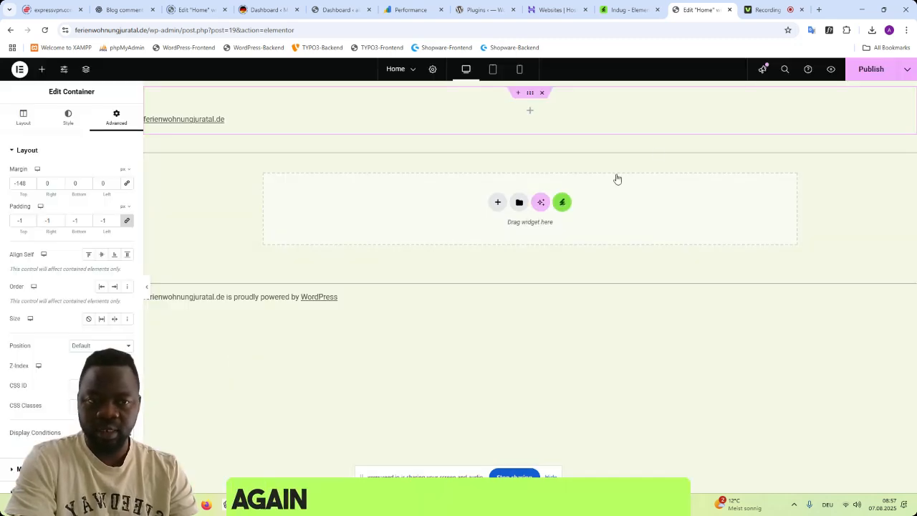
- Insert the Home template from the installed Indug kit into the page
{"action": "left_click", "coordinate": [563, 202]}
{"action": "left_click", "coordinate": [295, 250]}
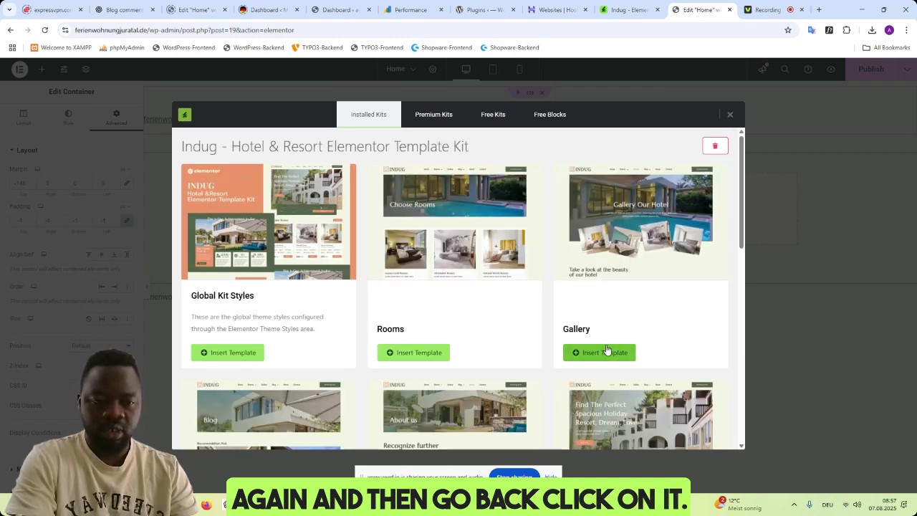
{"action": "scroll", "coordinate": [610, 349], "scroll_direction": "down", "scroll_amount": 3}
{"action": "left_click", "coordinate": [610, 347]}
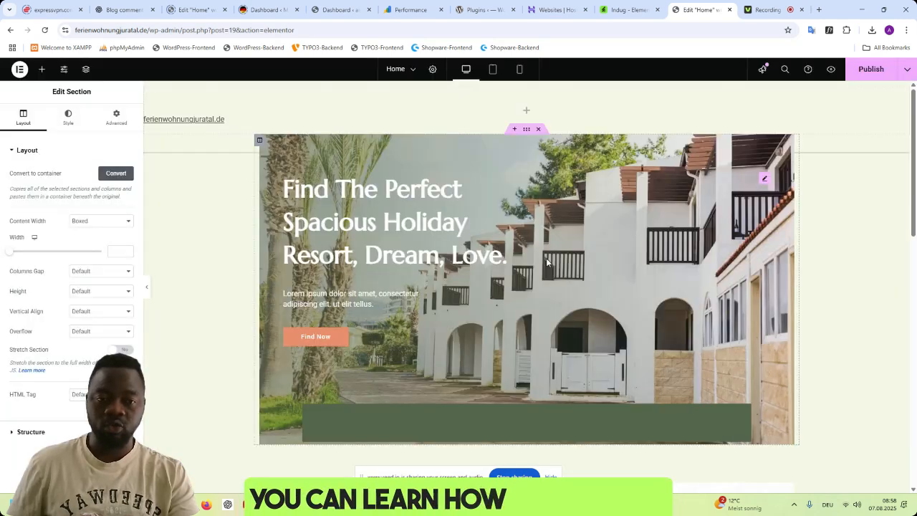
- Look over the inserted home layout and delete the empty container above the hero section
{"action": "scroll", "coordinate": [614, 303], "scroll_direction": "down", "scroll_amount": 3}
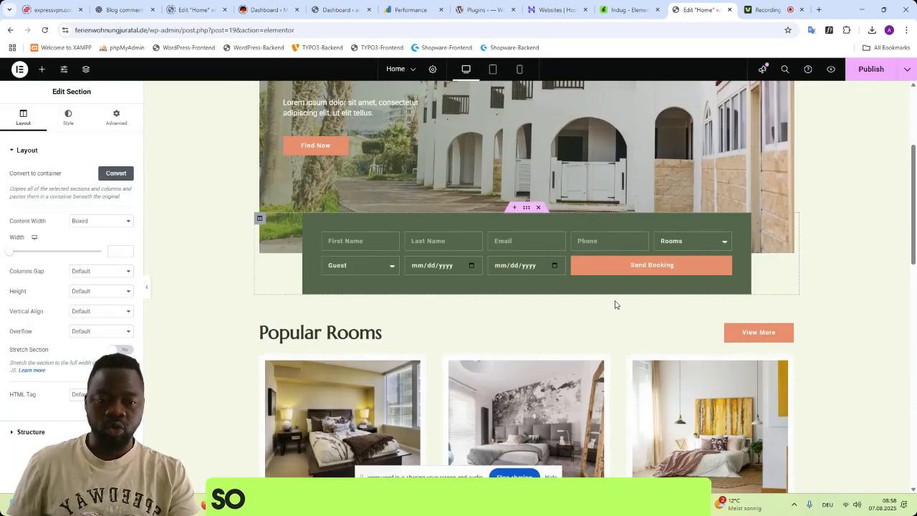
{"action": "scroll", "coordinate": [615, 303], "scroll_direction": "up", "scroll_amount": 3}
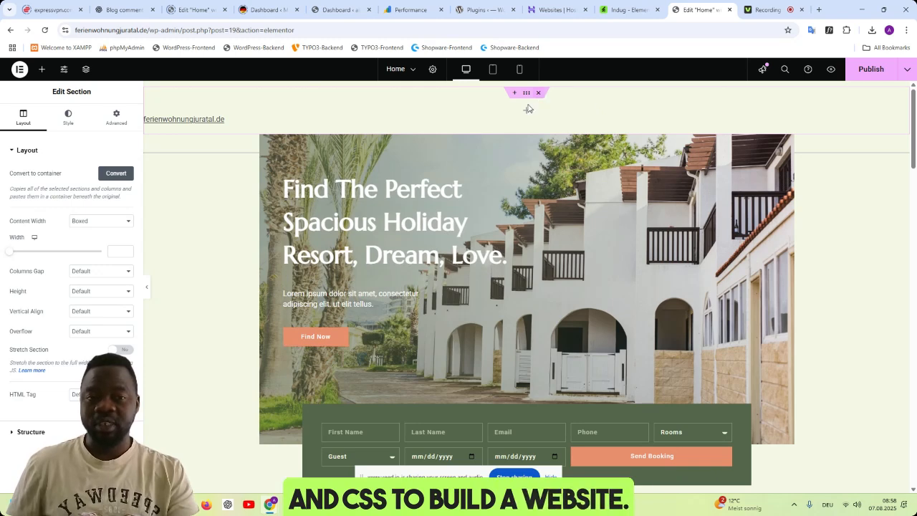
{"action": "left_click", "coordinate": [527, 93]}
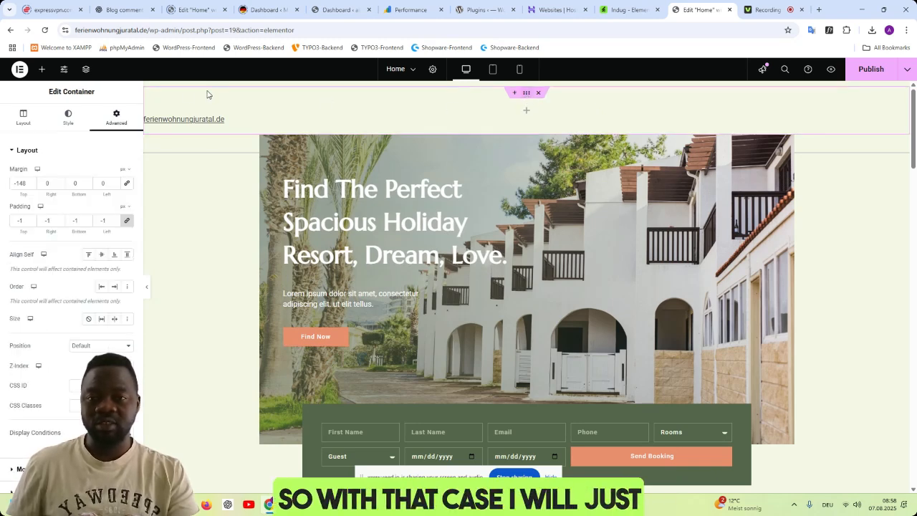
{"action": "left_click", "coordinate": [41, 71]}
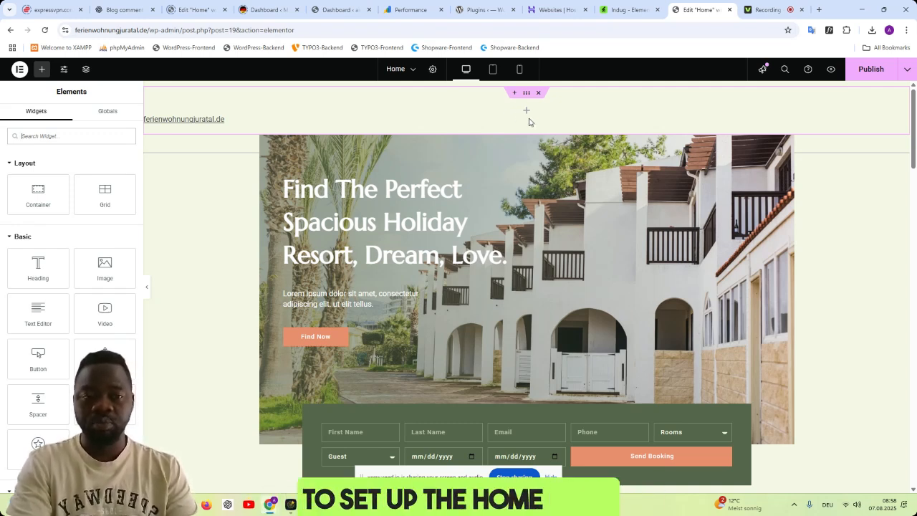
{"action": "left_click", "coordinate": [540, 93]}
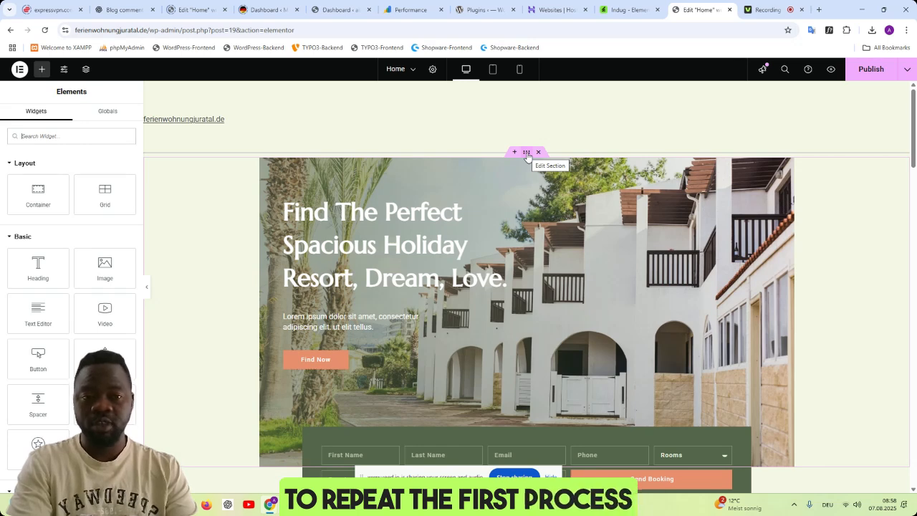
- Unlink the hero section's margin values and set its top margin to -137 px
{"action": "left_click", "coordinate": [527, 153]}
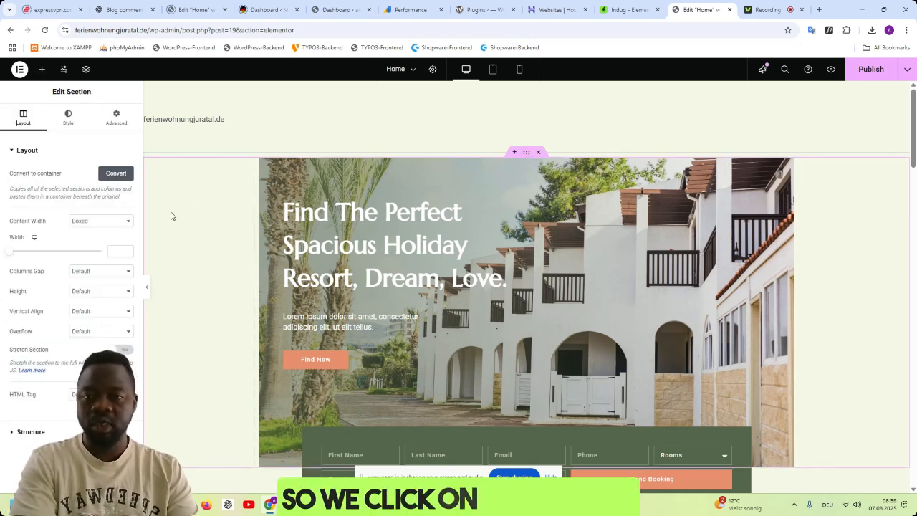
{"action": "left_click", "coordinate": [116, 120]}
{"action": "left_click", "coordinate": [127, 185]}
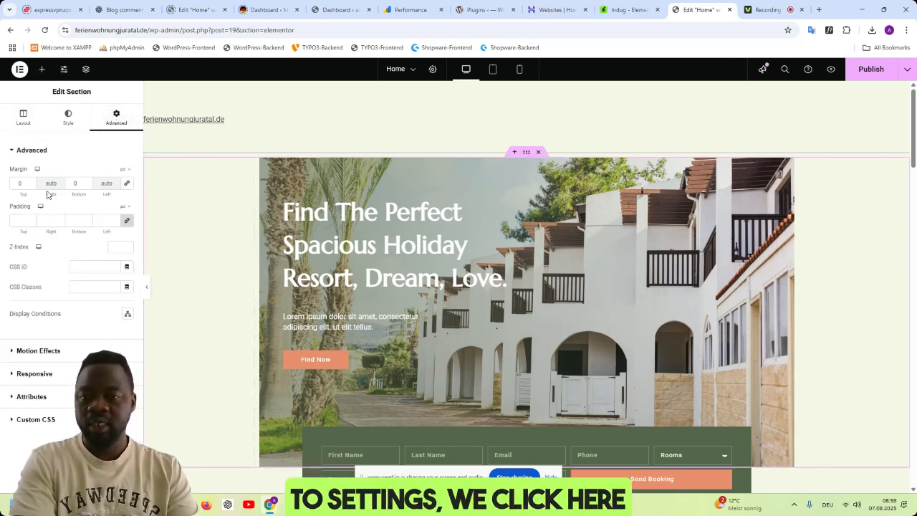
{"action": "left_click", "coordinate": [31, 186]}
{"action": "left_click_drag", "start_coordinate": [31, 188], "coordinate": [30, 189]}
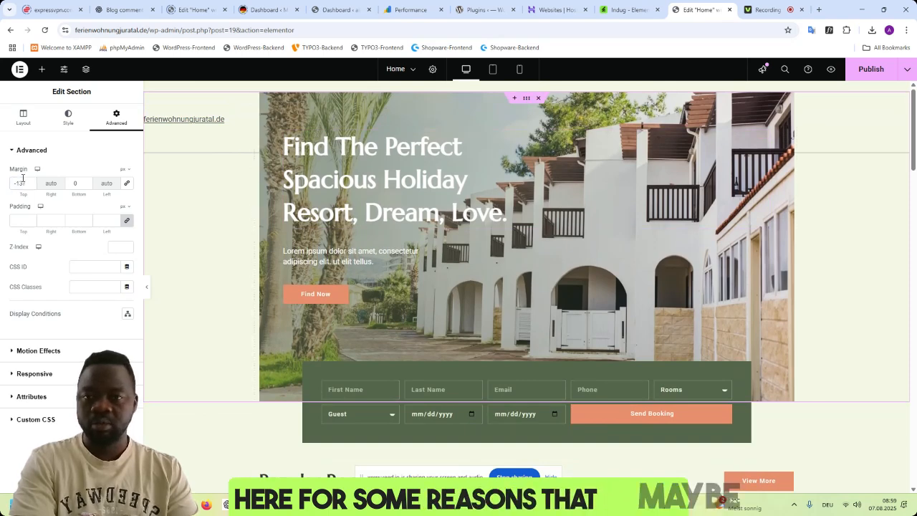
- Set the hero section's content width to Full Width
{"action": "left_click", "coordinate": [23, 118]}
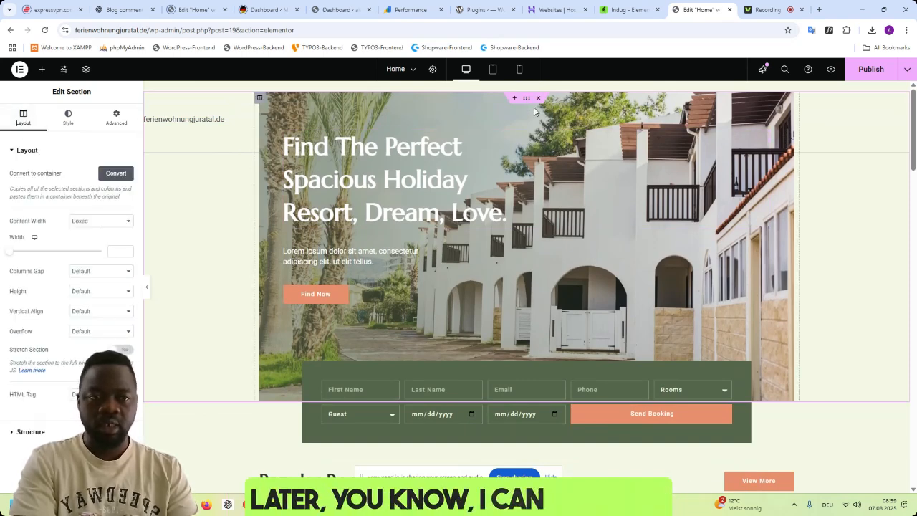
{"action": "left_click", "coordinate": [87, 222]}
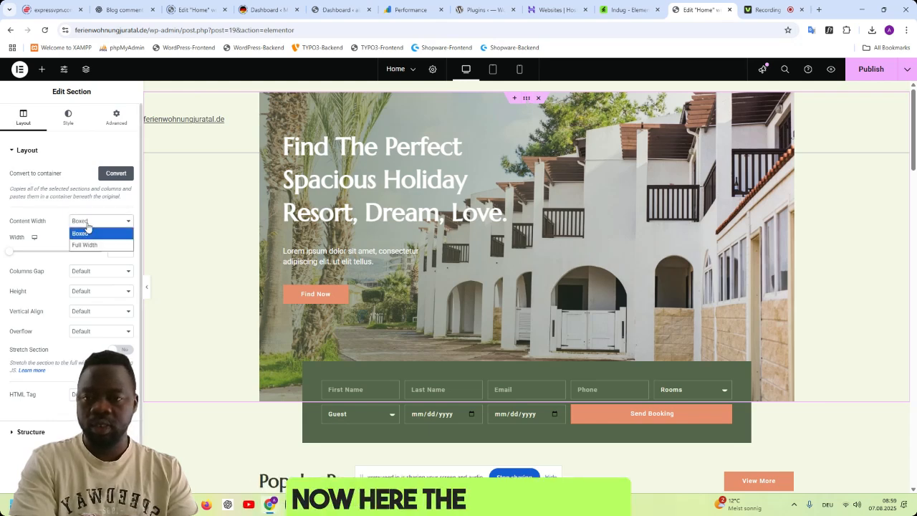
{"action": "left_click", "coordinate": [83, 245]}
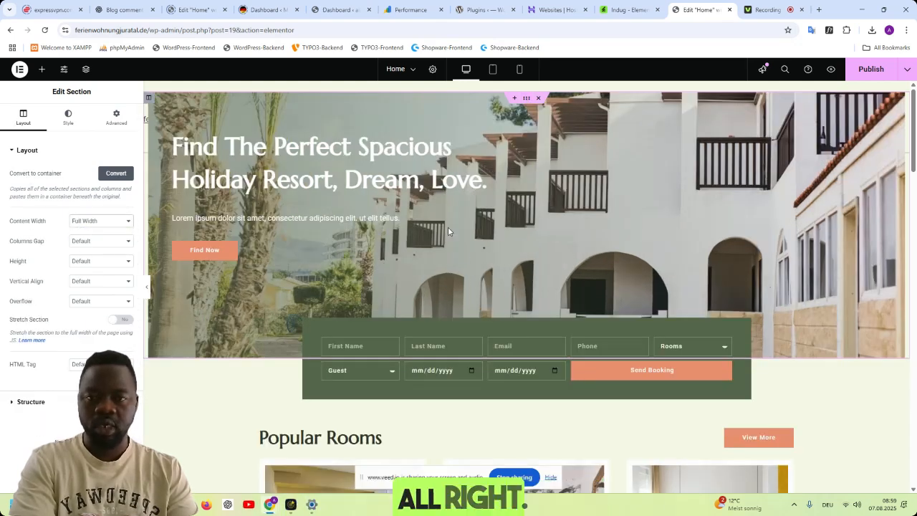
- Set the hero section's padding to -1 px on all four sides and check the page layout
{"action": "left_click", "coordinate": [116, 119]}
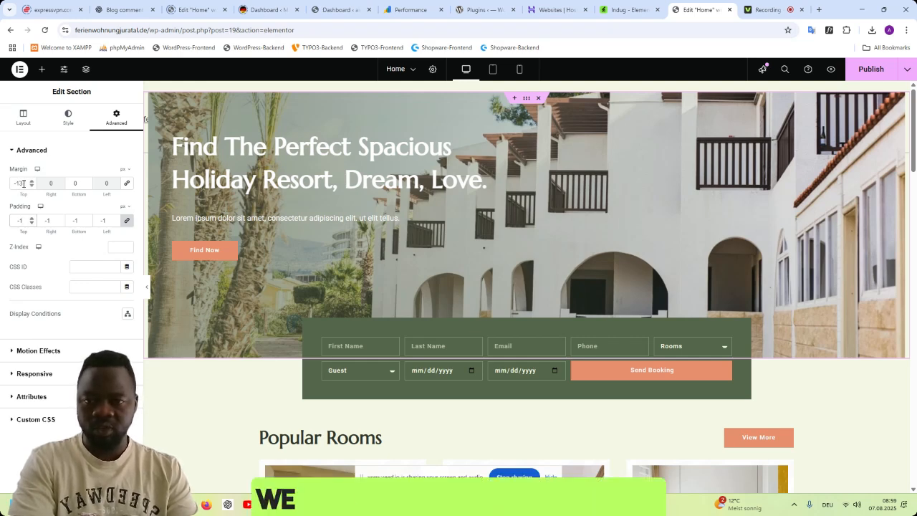
{"action": "scroll", "coordinate": [558, 346], "scroll_direction": "down", "scroll_amount": 10}
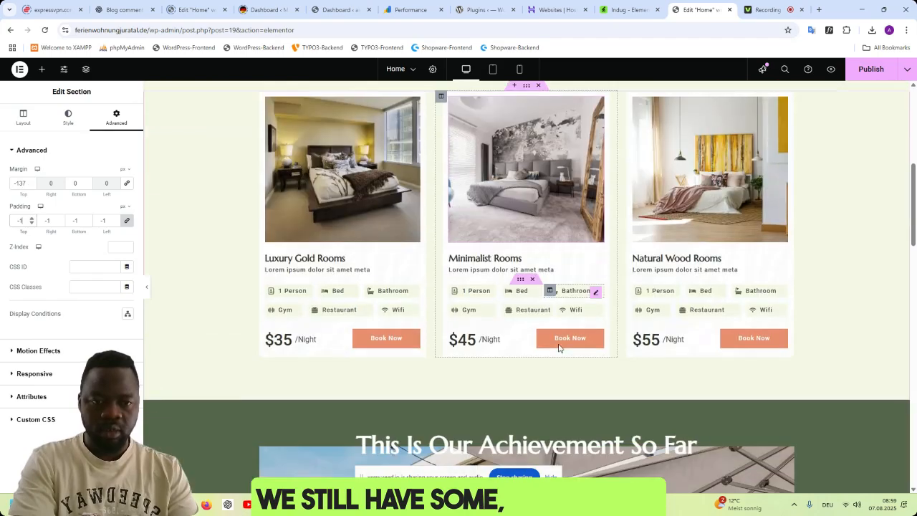
{"action": "scroll", "coordinate": [555, 349], "scroll_direction": "up", "scroll_amount": 10}
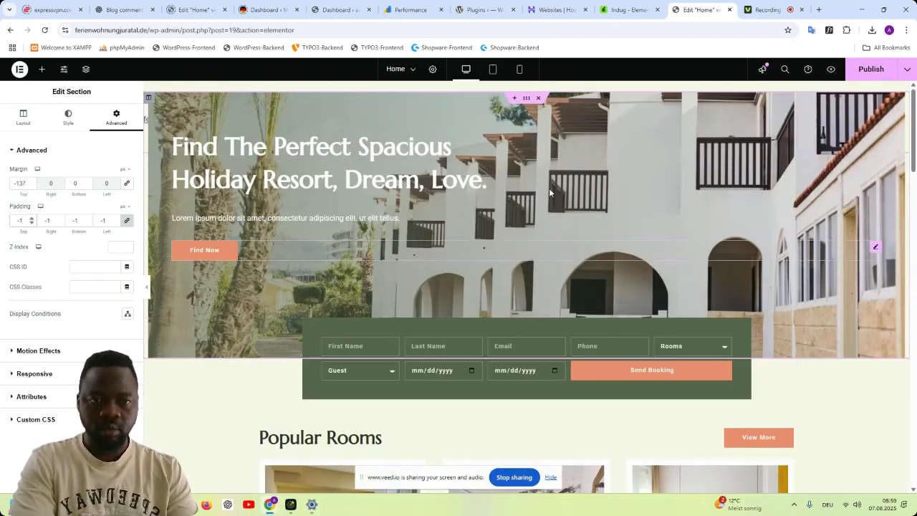
{"action": "left_click", "coordinate": [22, 117]}
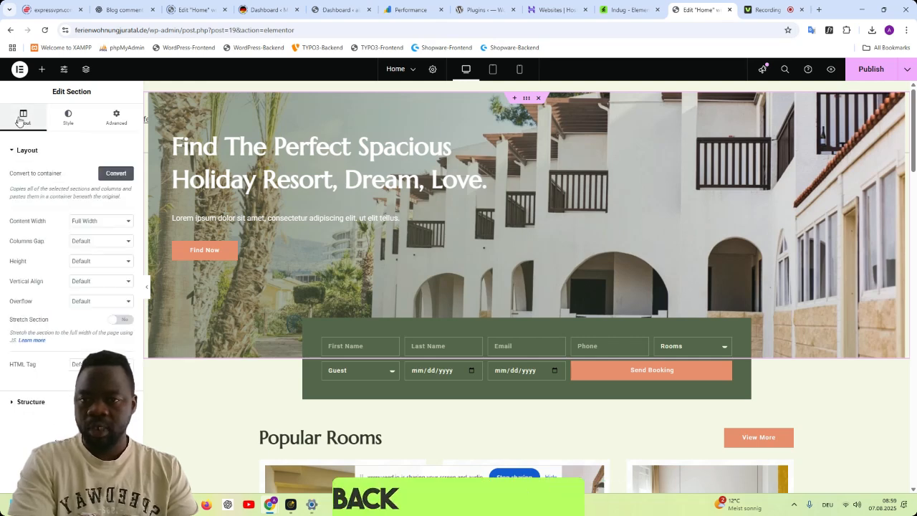
{"action": "scroll", "coordinate": [514, 209], "scroll_direction": "down", "scroll_amount": 2}
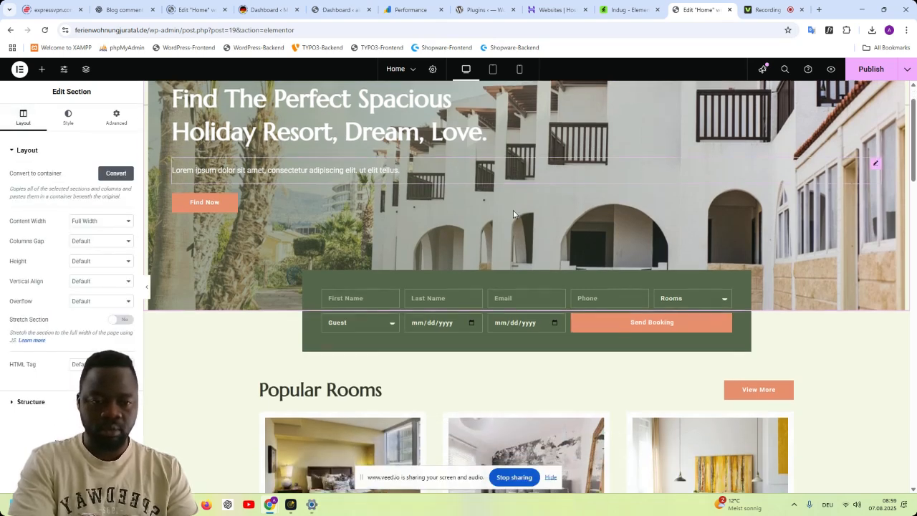
- Open the live preview of the Indug kit from its Envato page and examine the home design down to the achievement section
{"action": "left_click", "coordinate": [626, 10]}
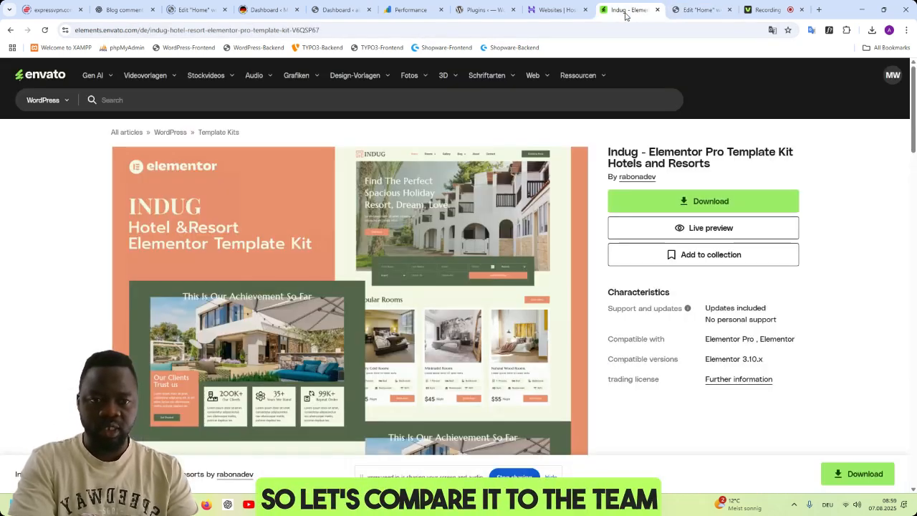
{"action": "left_click", "coordinate": [706, 228]}
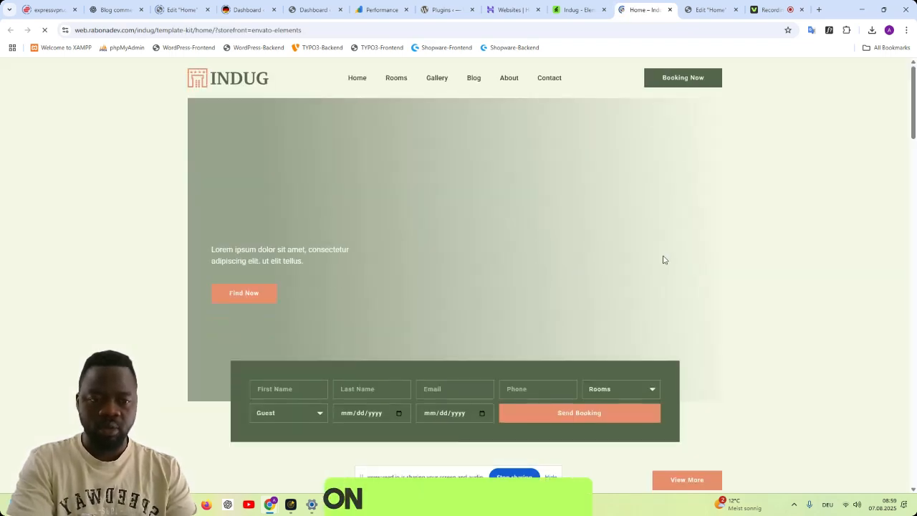
{"action": "scroll", "coordinate": [666, 260], "scroll_direction": "down", "scroll_amount": 1}
{"action": "scroll", "coordinate": [738, 269], "scroll_direction": "down", "scroll_amount": 3}
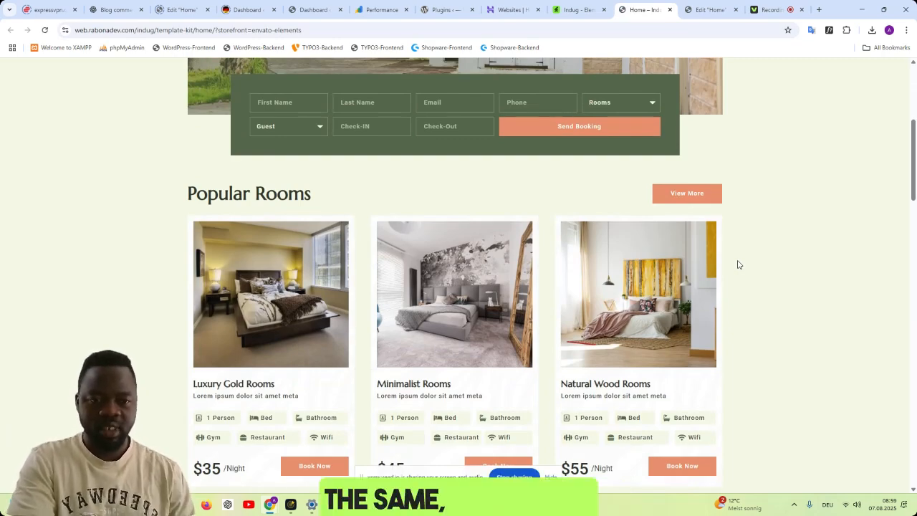
{"action": "scroll", "coordinate": [686, 222], "scroll_direction": "down", "scroll_amount": 6}
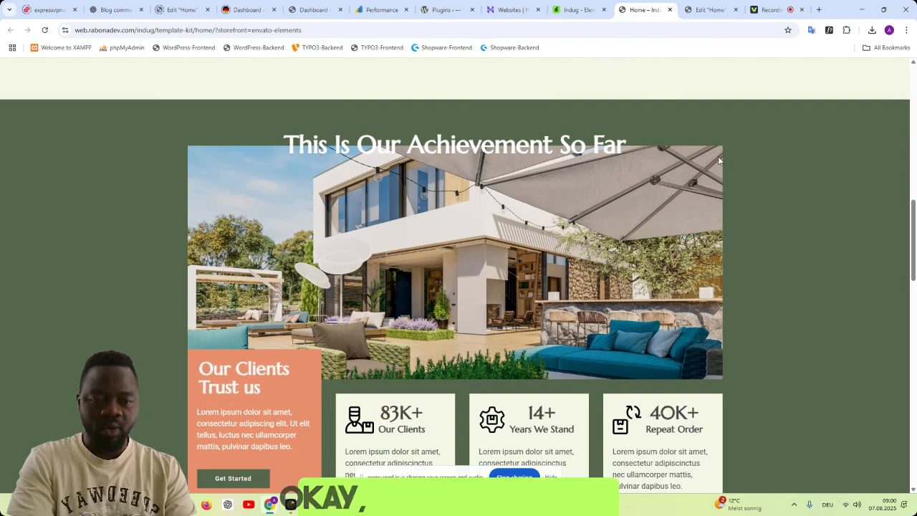
{"action": "scroll", "coordinate": [719, 162], "scroll_direction": "up", "scroll_amount": 2}
{"action": "scroll", "coordinate": [717, 165], "scroll_direction": "down", "scroll_amount": 2}
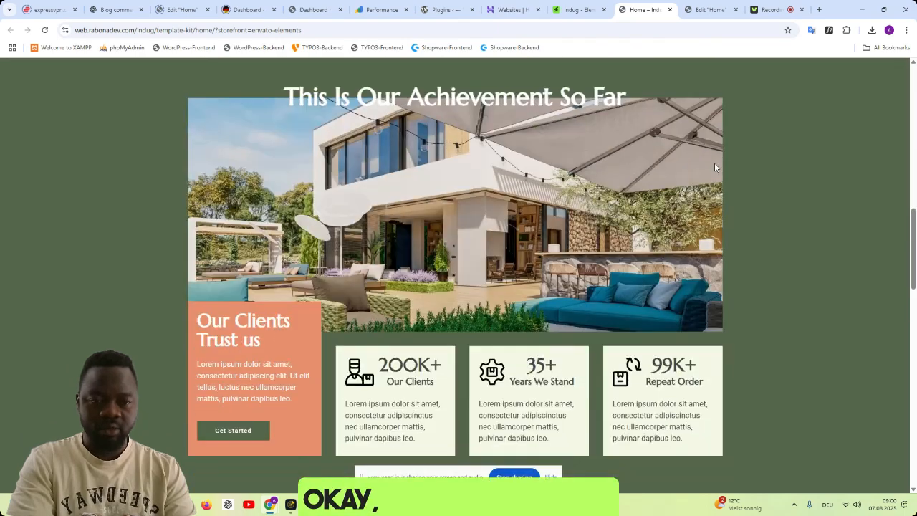
- Compare the icon cards of the achievement section in the Elementor page with those in the kit's live preview
{"action": "left_click", "coordinate": [710, 10]}
{"action": "scroll", "coordinate": [656, 288], "scroll_direction": "down", "scroll_amount": 6}
{"action": "scroll", "coordinate": [664, 284], "scroll_direction": "down", "scroll_amount": 7}
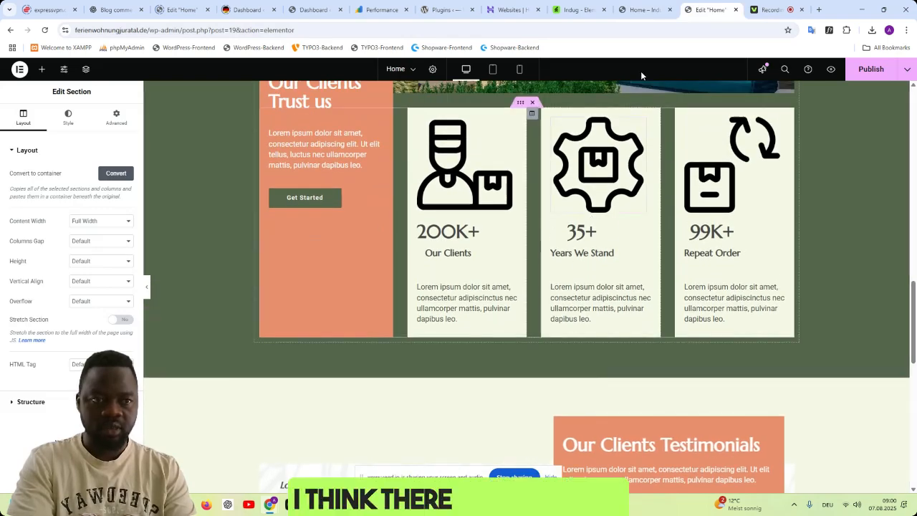
{"action": "left_click", "coordinate": [577, 9]}
{"action": "scroll", "coordinate": [642, 243], "scroll_direction": "down", "scroll_amount": 2}
{"action": "left_click", "coordinate": [636, 9]}
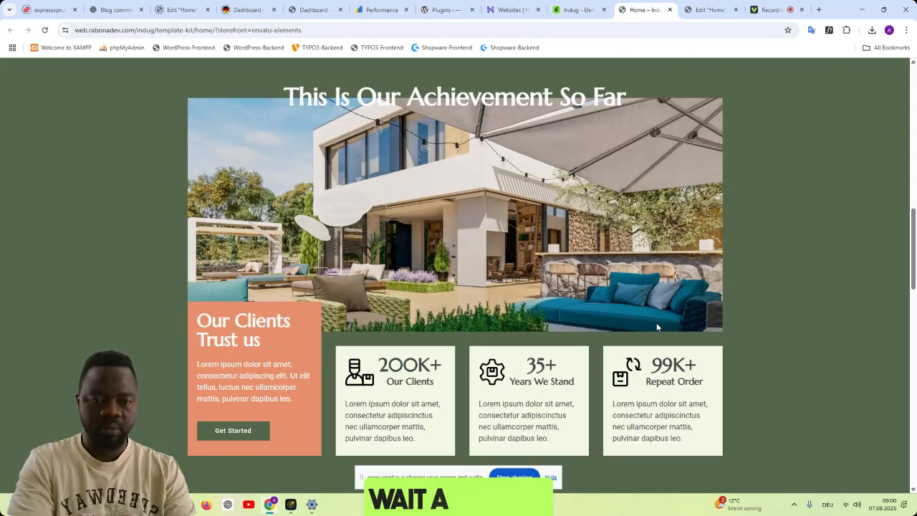
- Compare the kit's live preview with the Elementor page from the room cards through the achievement, testimonial and blog sections
{"action": "scroll", "coordinate": [656, 322], "scroll_direction": "down", "scroll_amount": 2}
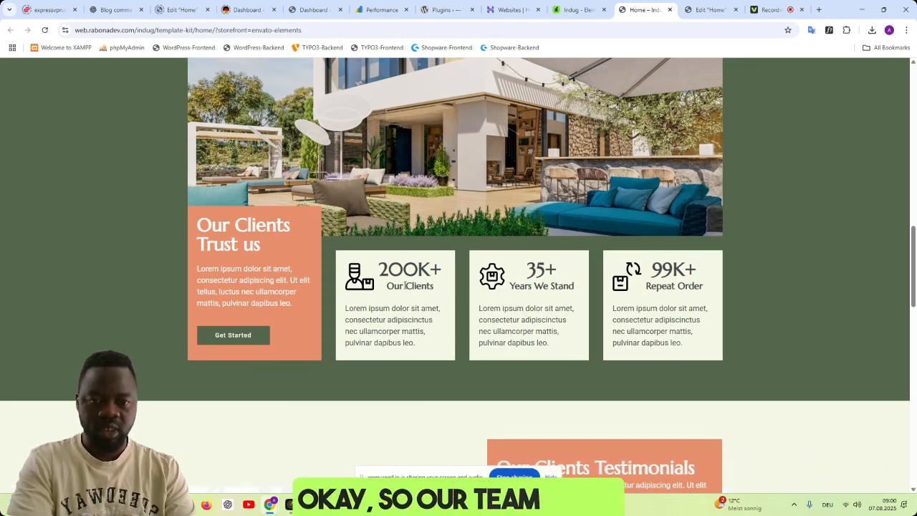
{"action": "scroll", "coordinate": [561, 308], "scroll_direction": "up", "scroll_amount": 12}
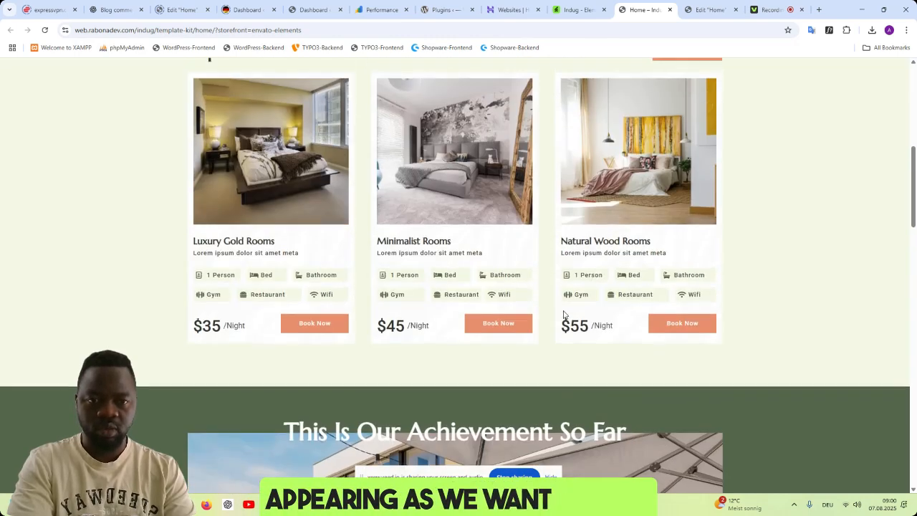
{"action": "scroll", "coordinate": [564, 313], "scroll_direction": "up", "scroll_amount": 2}
{"action": "scroll", "coordinate": [555, 309], "scroll_direction": "down", "scroll_amount": 3}
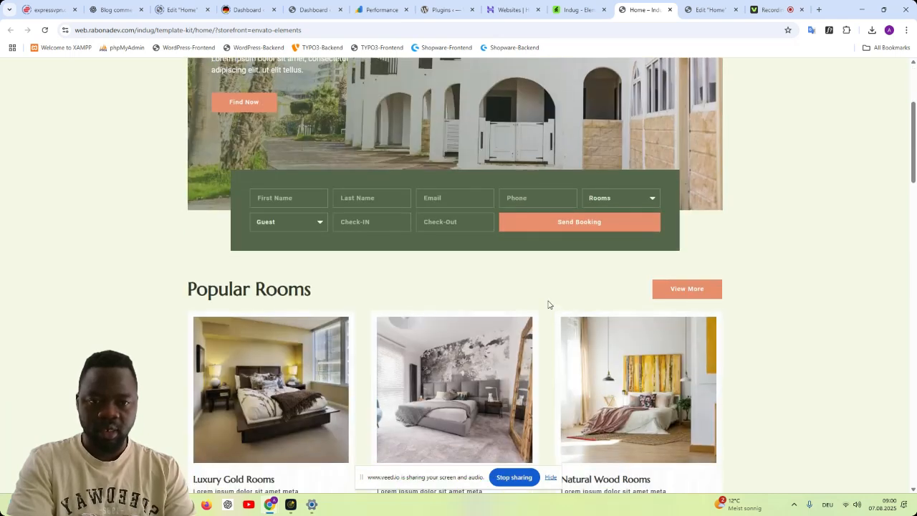
{"action": "left_click", "coordinate": [708, 9]}
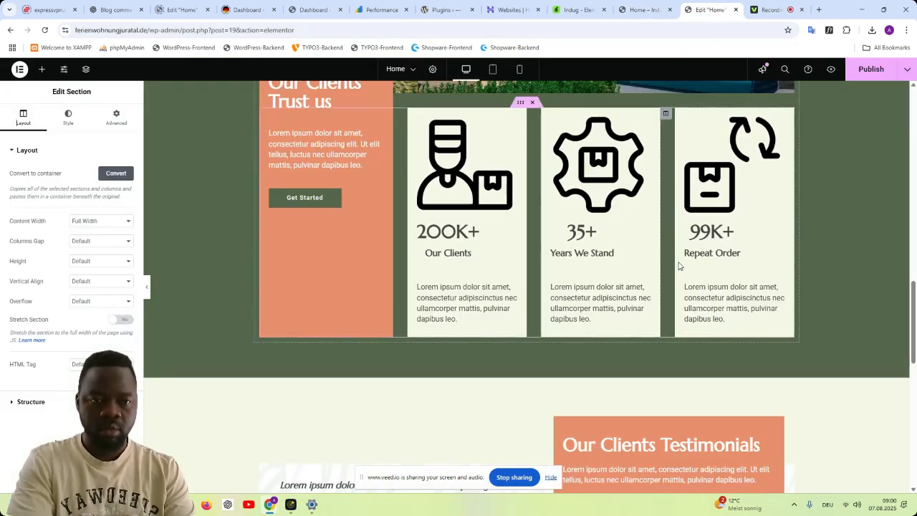
{"action": "scroll", "coordinate": [679, 266], "scroll_direction": "down", "scroll_amount": 8}
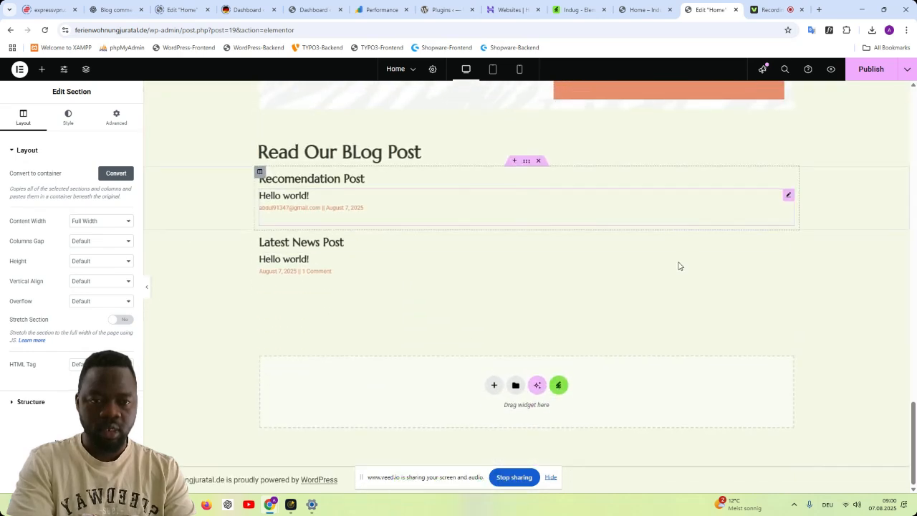
{"action": "scroll", "coordinate": [679, 260], "scroll_direction": "up", "scroll_amount": 3}
{"action": "scroll", "coordinate": [678, 260], "scroll_direction": "down", "scroll_amount": 3}
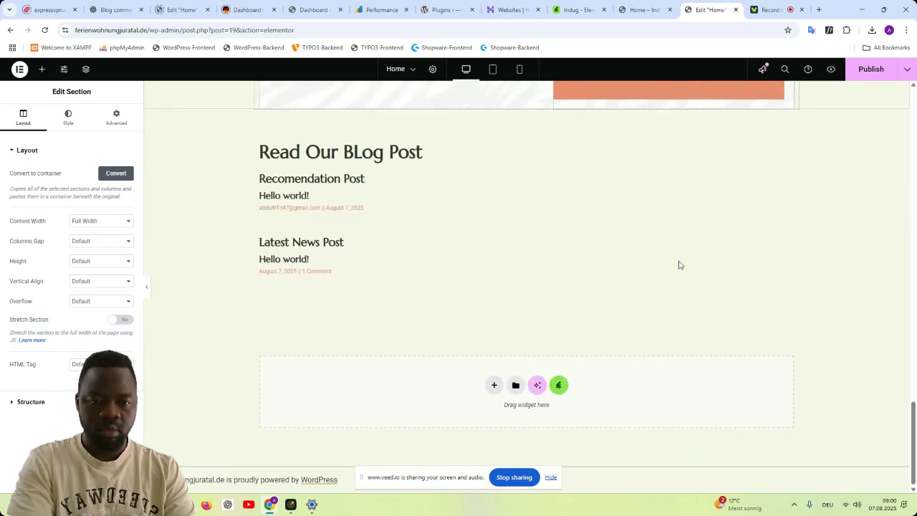
{"action": "scroll", "coordinate": [664, 260], "scroll_direction": "up", "scroll_amount": 3}
- Examine the complete home design in the Indug kit's live preview, from the hero down to the subscription form and footer
{"action": "left_click", "coordinate": [655, 10]}
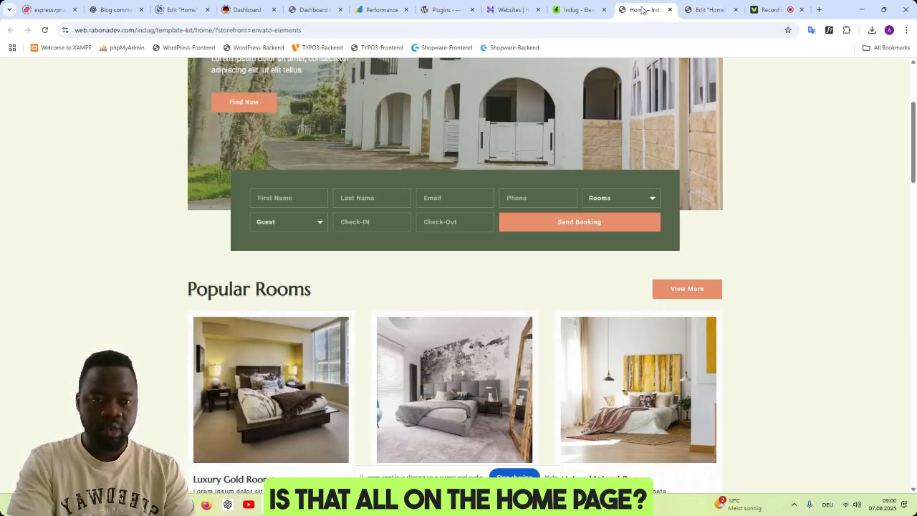
{"action": "scroll", "coordinate": [649, 282], "scroll_direction": "down", "scroll_amount": 3}
{"action": "scroll", "coordinate": [651, 280], "scroll_direction": "up", "scroll_amount": 6}
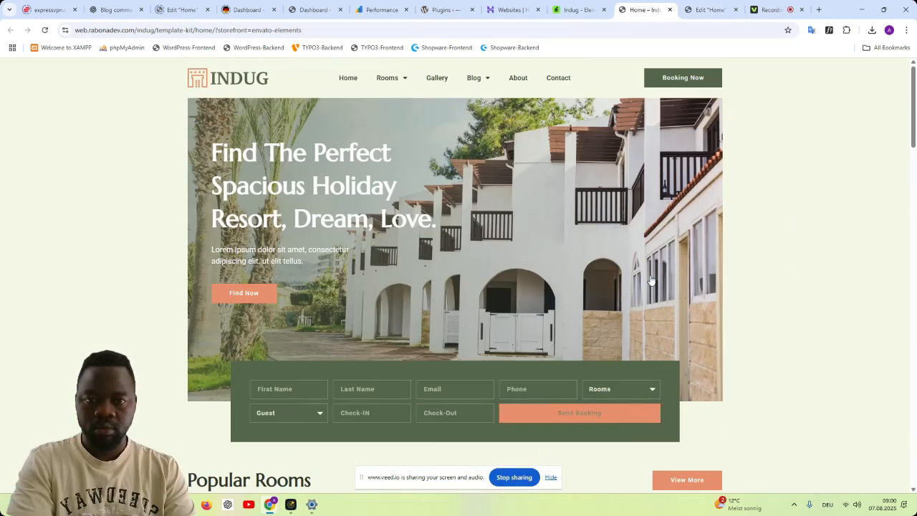
{"action": "left_click", "coordinate": [576, 9]}
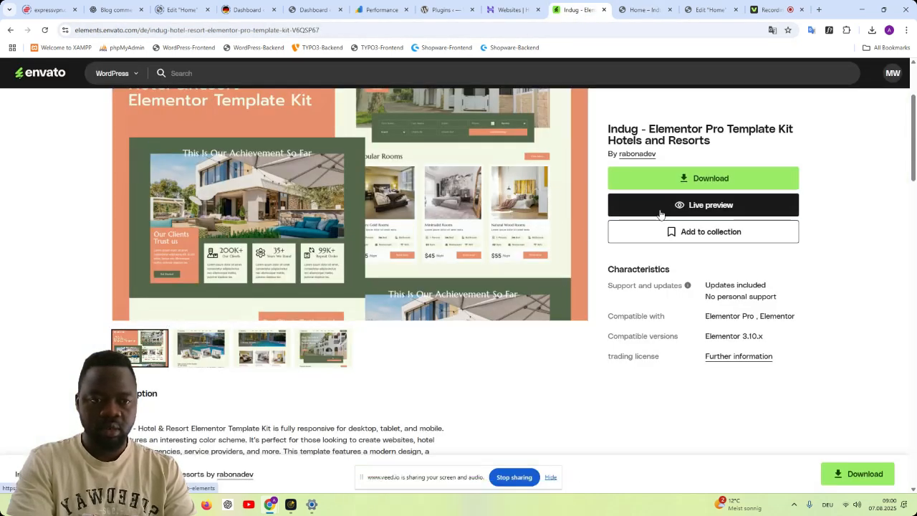
{"action": "left_click", "coordinate": [645, 9]}
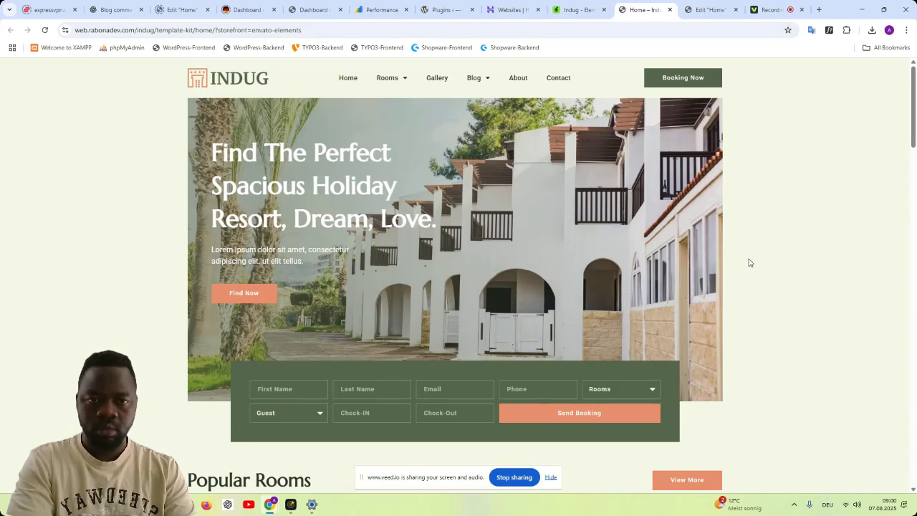
{"action": "scroll", "coordinate": [750, 263], "scroll_direction": "down", "scroll_amount": 8}
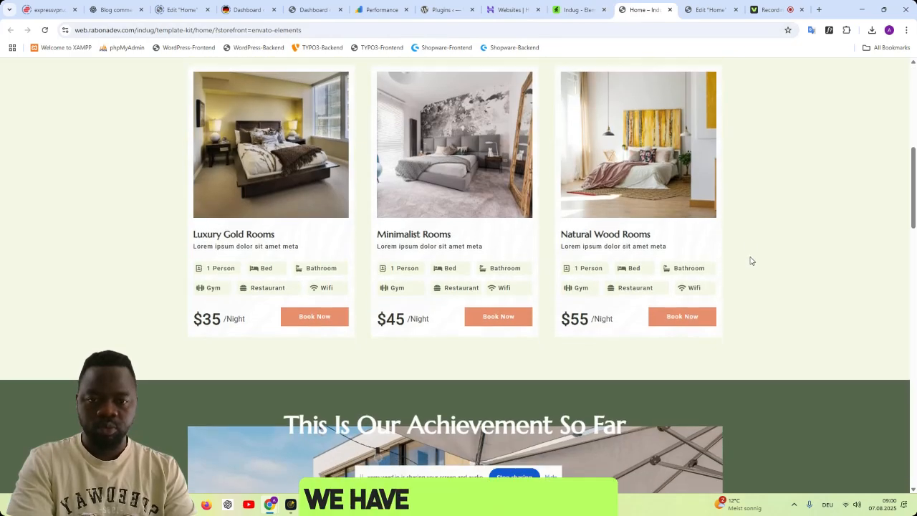
{"action": "scroll", "coordinate": [639, 256], "scroll_direction": "down", "scroll_amount": 7}
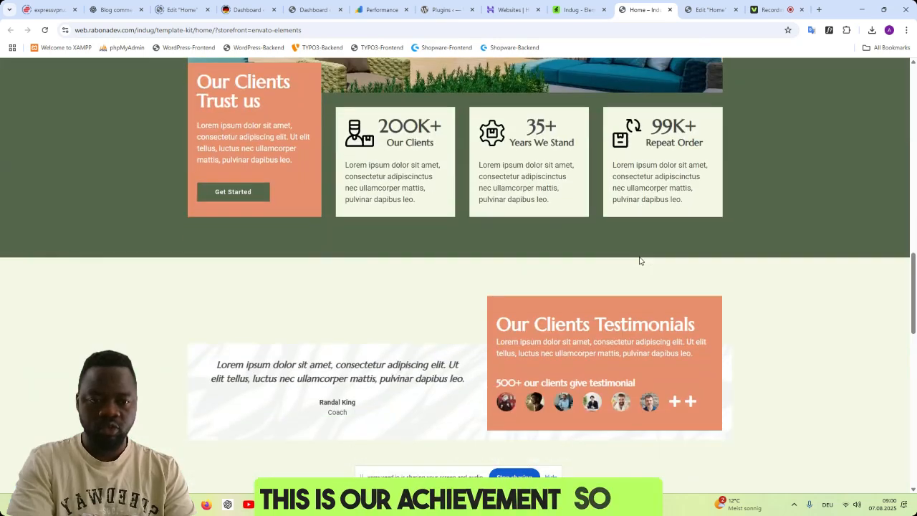
{"action": "scroll", "coordinate": [573, 215], "scroll_direction": "down", "scroll_amount": 5}
{"action": "scroll", "coordinate": [581, 202], "scroll_direction": "up", "scroll_amount": 3}
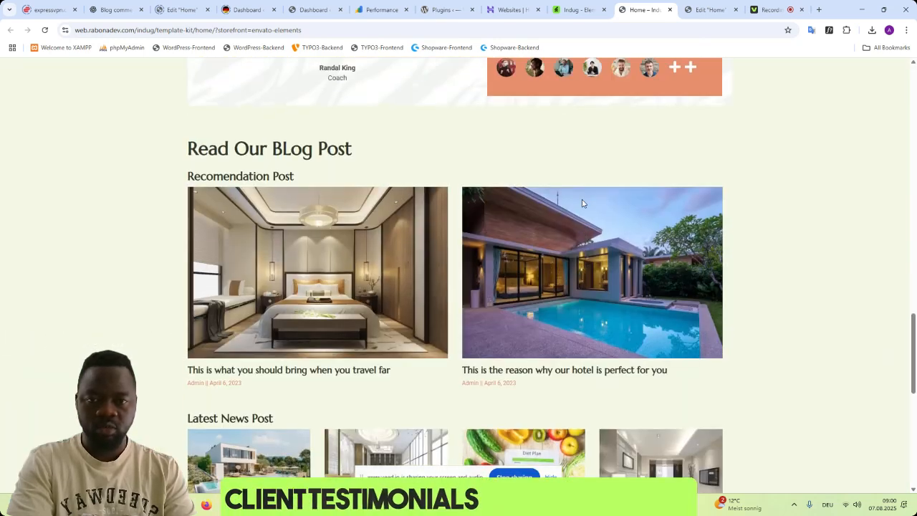
{"action": "scroll", "coordinate": [637, 231], "scroll_direction": "down", "scroll_amount": 7}
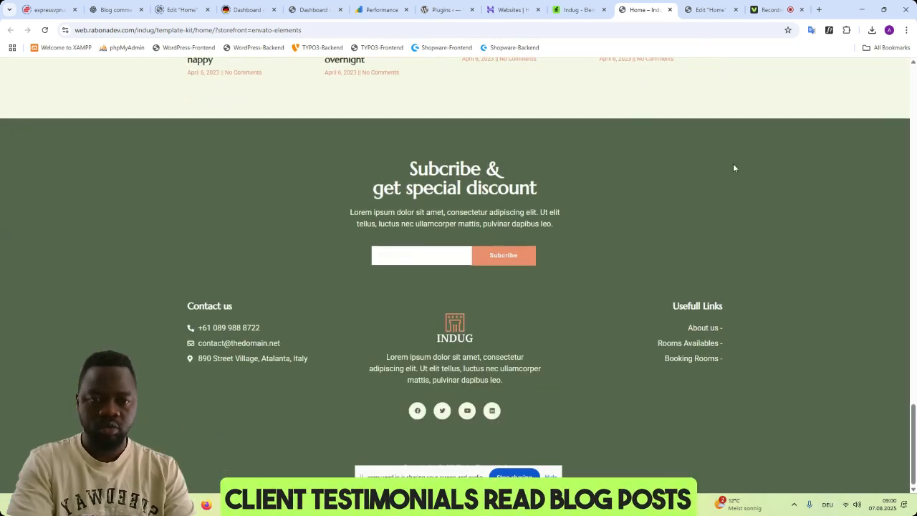
- Review the Elementor Home page against the preview, checking the testimonials, blog posts, page end, hero and achievement cards
{"action": "left_click", "coordinate": [712, 17]}
{"action": "scroll", "coordinate": [409, 423], "scroll_direction": "down", "scroll_amount": 3}
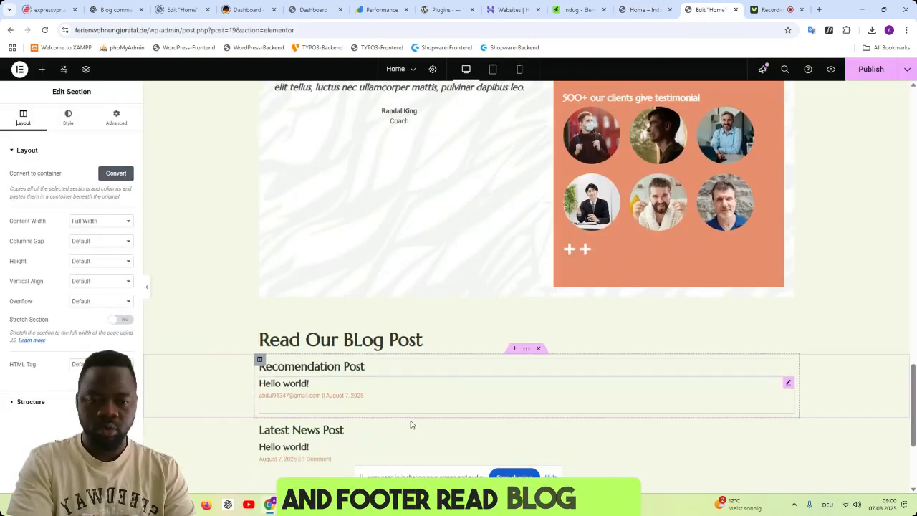
{"action": "scroll", "coordinate": [641, 289], "scroll_direction": "down", "scroll_amount": 1}
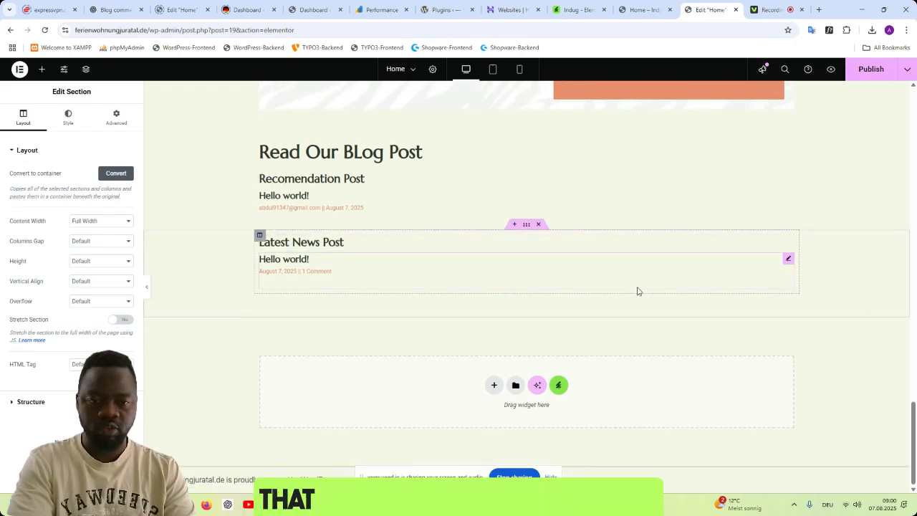
{"action": "scroll", "coordinate": [682, 229], "scroll_direction": "up", "scroll_amount": 15}
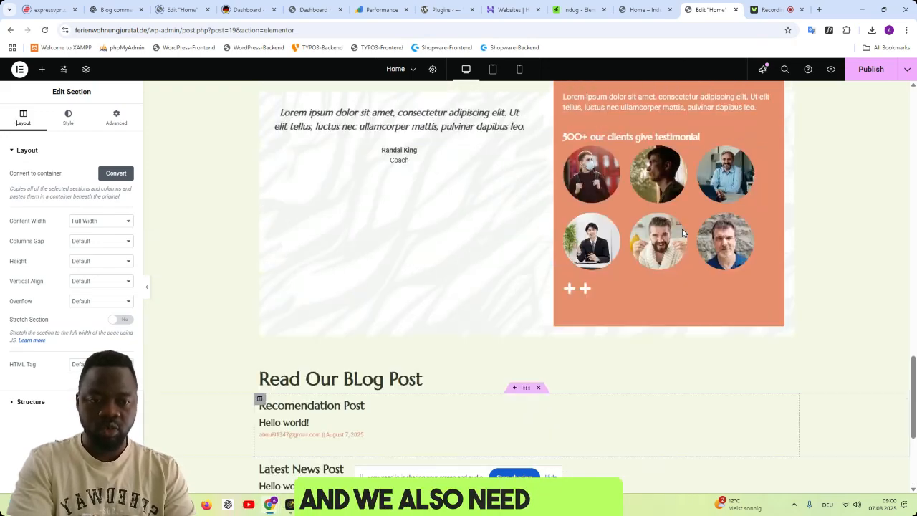
{"action": "scroll", "coordinate": [682, 229], "scroll_direction": "up", "scroll_amount": 5}
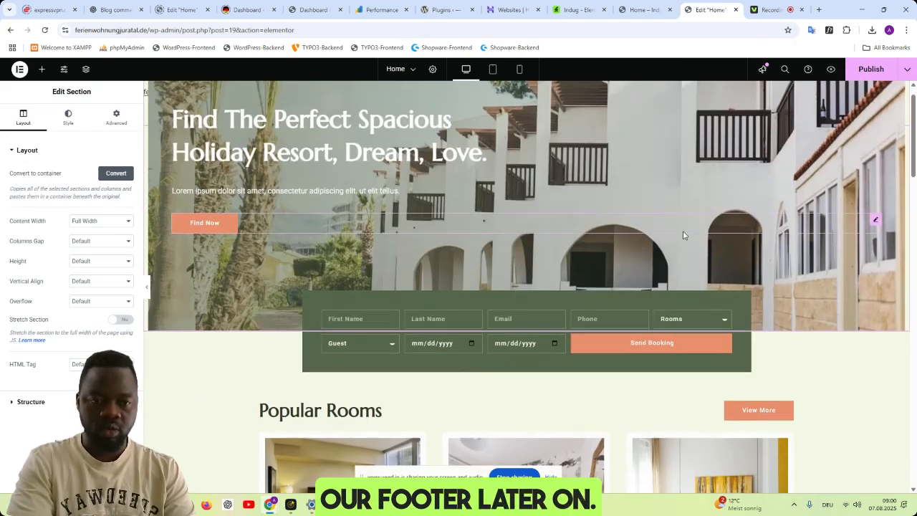
{"action": "scroll", "coordinate": [685, 236], "scroll_direction": "down", "scroll_amount": 6}
{"action": "scroll", "coordinate": [688, 243], "scroll_direction": "down", "scroll_amount": 6}
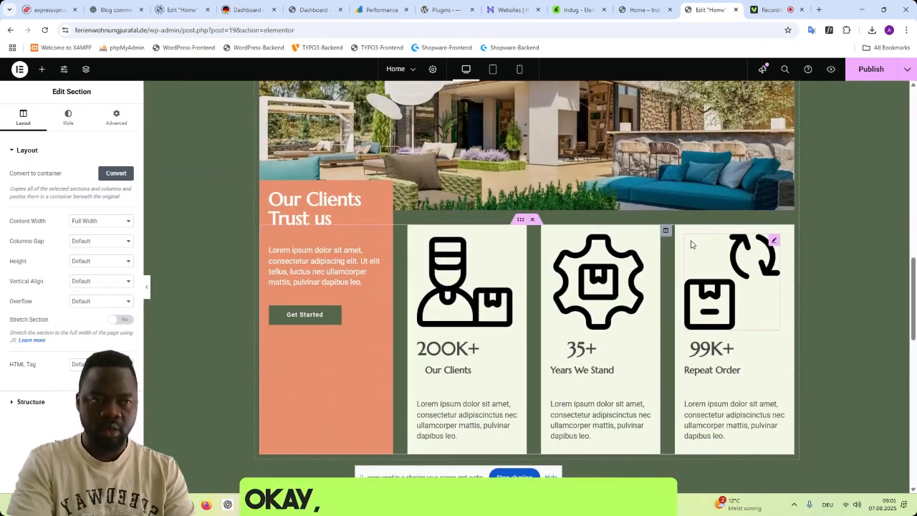
- Publish the current changes to the Home page
{"action": "left_click", "coordinate": [870, 72]}
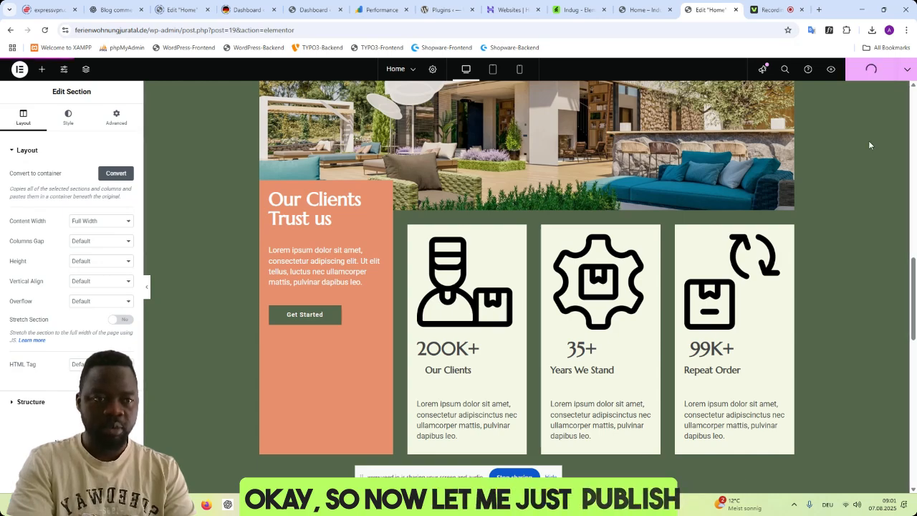
{"action": "left_click", "coordinate": [634, 10]}
{"action": "left_click", "coordinate": [706, 11]}
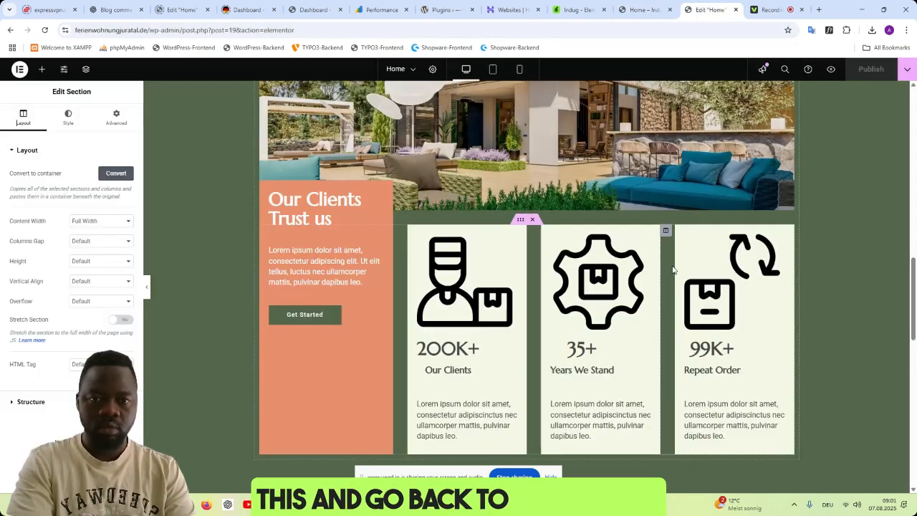
- Set the hero section's top margin to -160 px
{"action": "scroll", "coordinate": [516, 215], "scroll_direction": "up", "scroll_amount": 10}
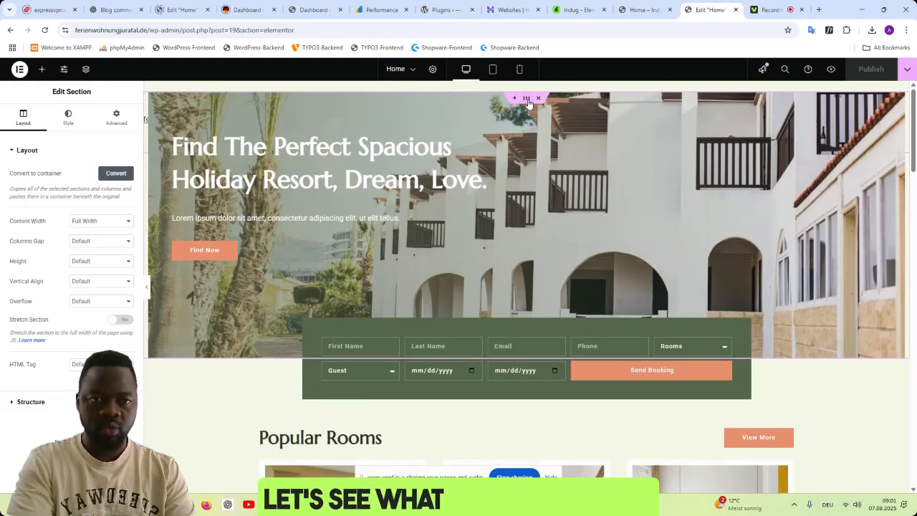
{"action": "left_click", "coordinate": [116, 118]}
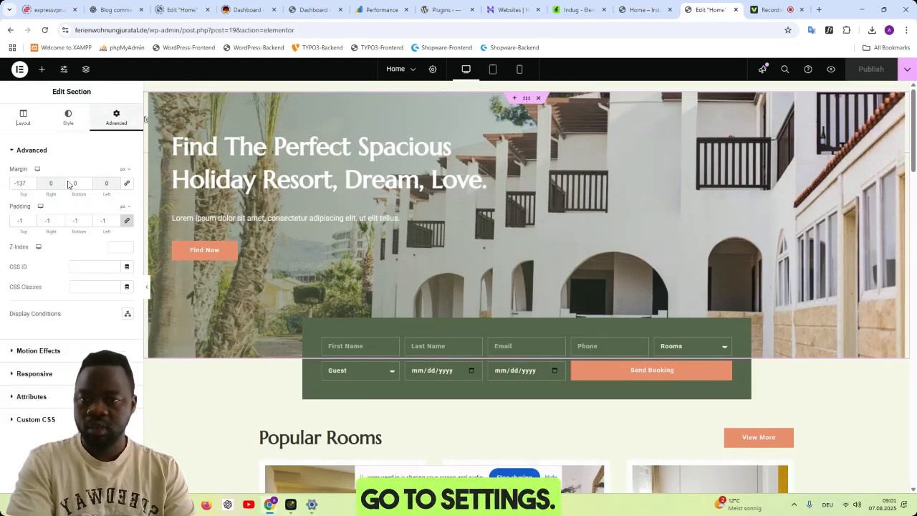
{"action": "left_click", "coordinate": [31, 186]}
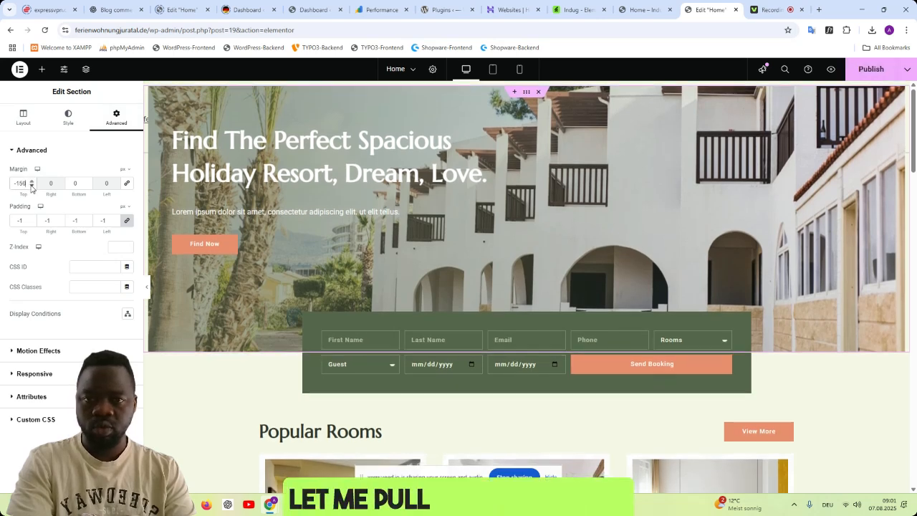
{"action": "left_click", "coordinate": [31, 186]}
{"action": "left_click", "coordinate": [31, 185]}
{"action": "left_click", "coordinate": [31, 185]}
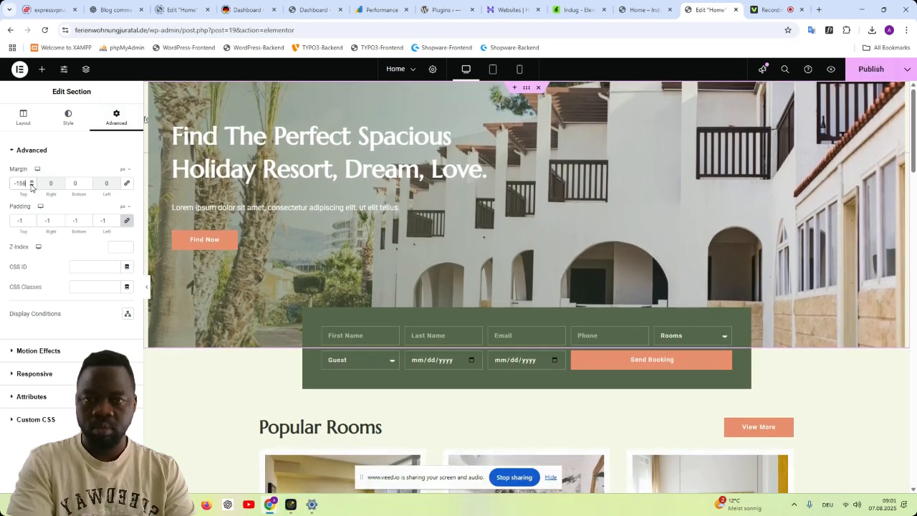
{"action": "left_click", "coordinate": [31, 186]}
- Set the hero column's padding to 80 px top, 53 px right and 206 px bottom, and its right margin to 12 px
{"action": "left_click", "coordinate": [148, 89]}
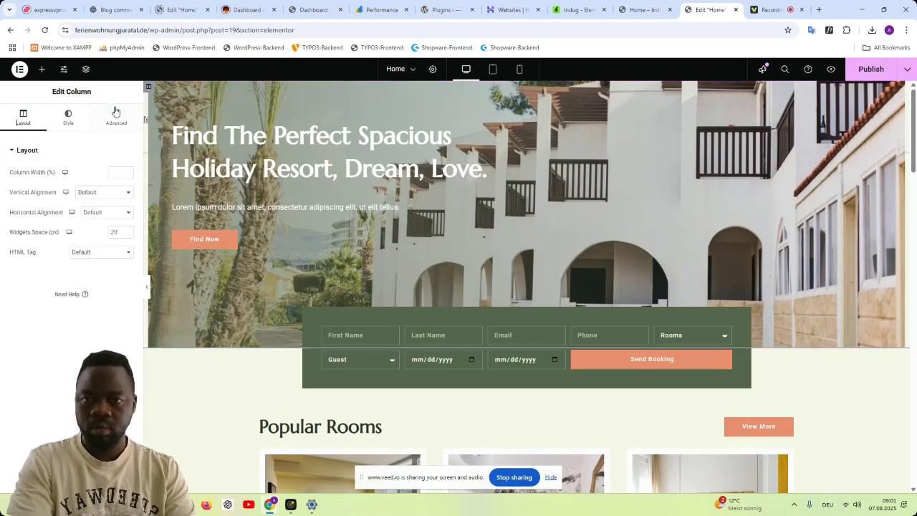
{"action": "left_click", "coordinate": [115, 116]}
{"action": "left_click", "coordinate": [31, 223]}
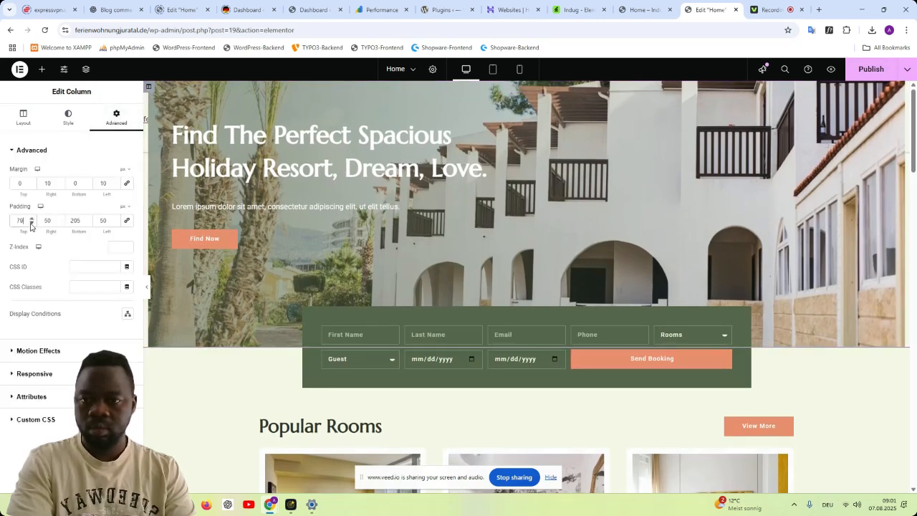
{"action": "left_click", "coordinate": [31, 219]}
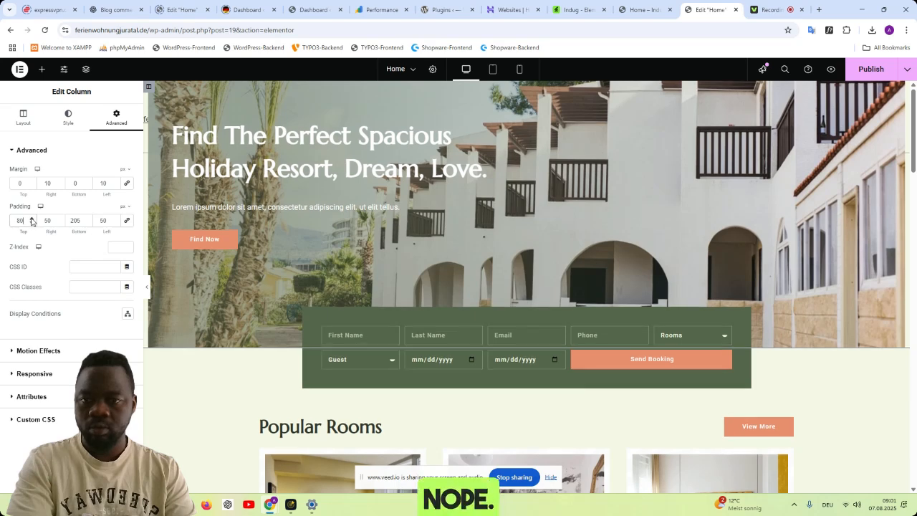
{"action": "left_click", "coordinate": [87, 218]}
{"action": "left_click", "coordinate": [87, 219]}
{"action": "left_click", "coordinate": [87, 223]}
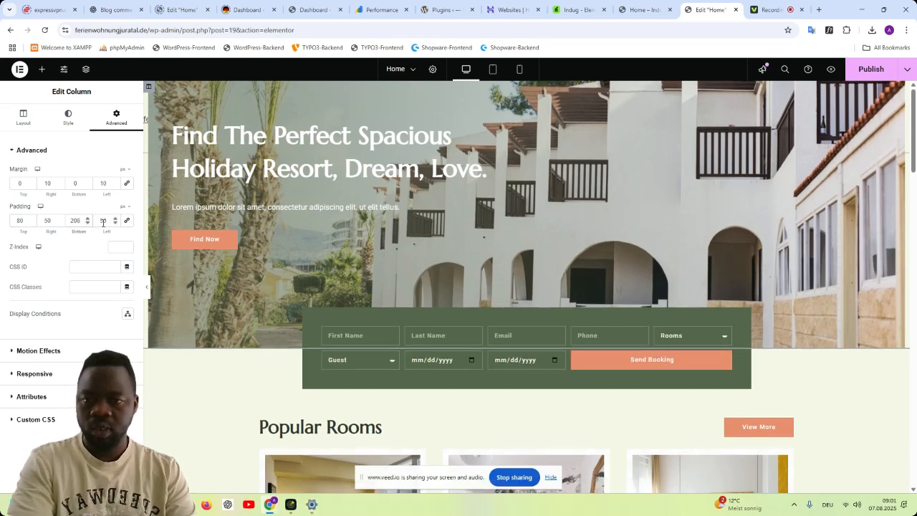
{"action": "left_click", "coordinate": [60, 219]}
{"action": "left_click", "coordinate": [60, 219]}
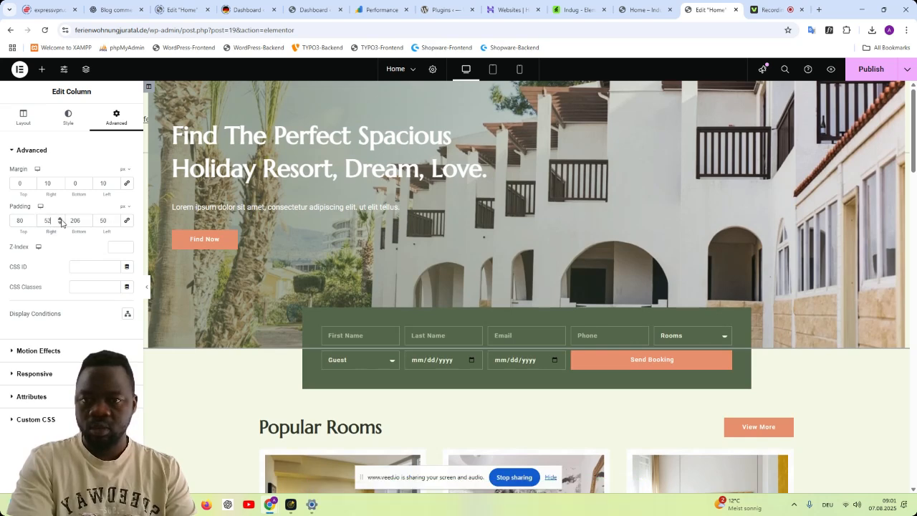
{"action": "left_click", "coordinate": [60, 219]}
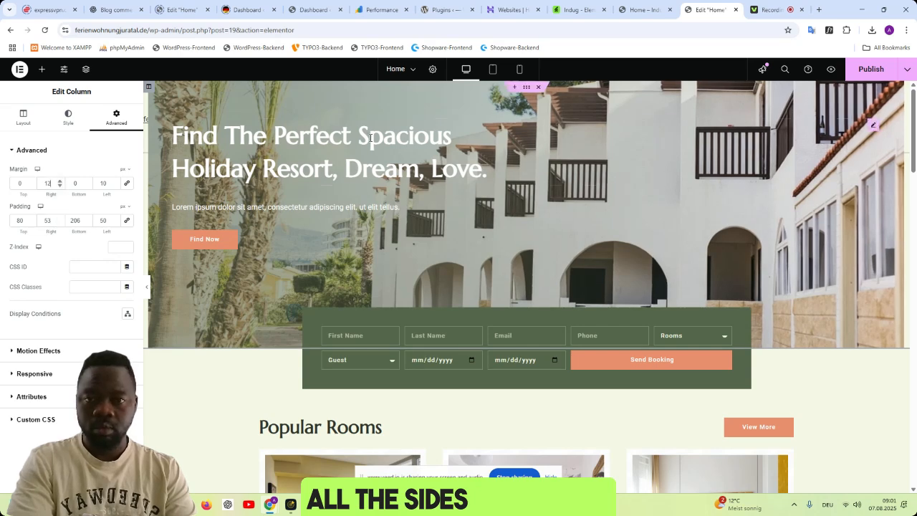
- Try a top padding of -1% on the hero heading
{"action": "left_click", "coordinate": [372, 137]}
{"action": "left_click", "coordinate": [106, 117]}
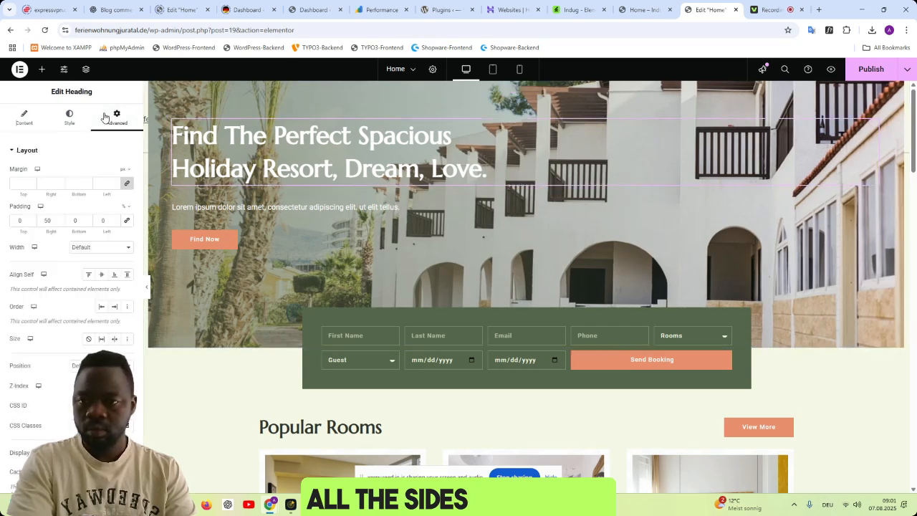
{"action": "left_click", "coordinate": [31, 223]}
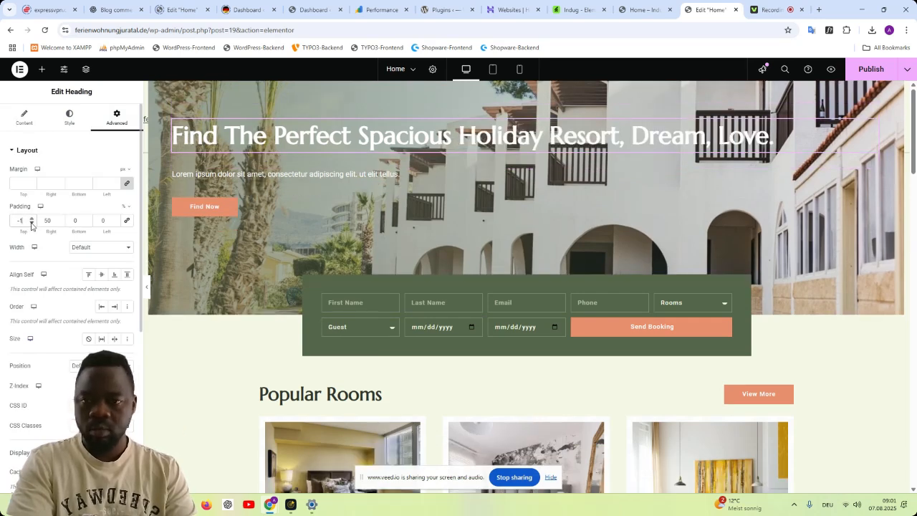
{"action": "left_click", "coordinate": [31, 220]}
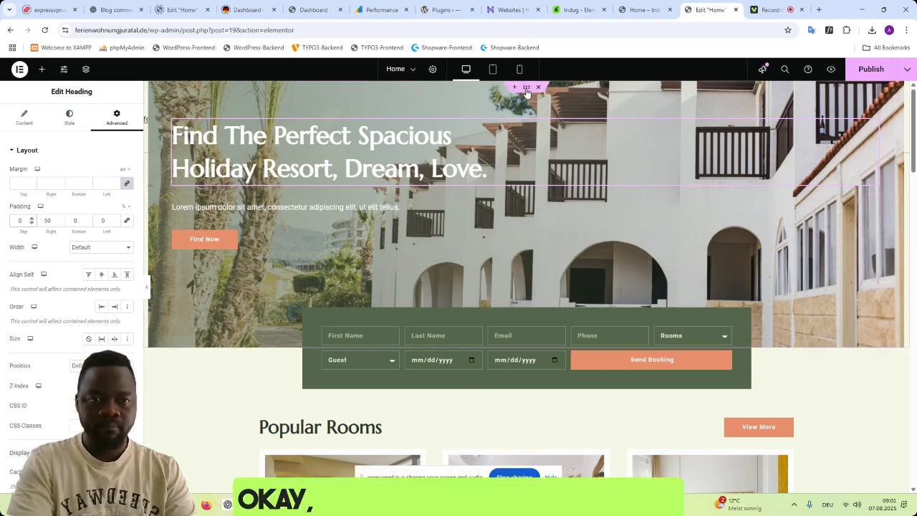
- Set the hero section's top margin to -159 px
{"action": "left_click", "coordinate": [527, 88]}
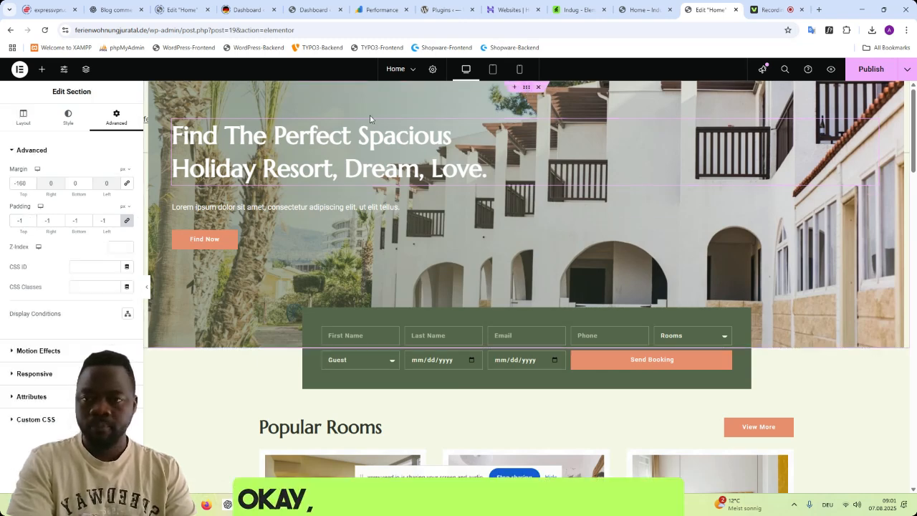
{"action": "left_click", "coordinate": [31, 184]}
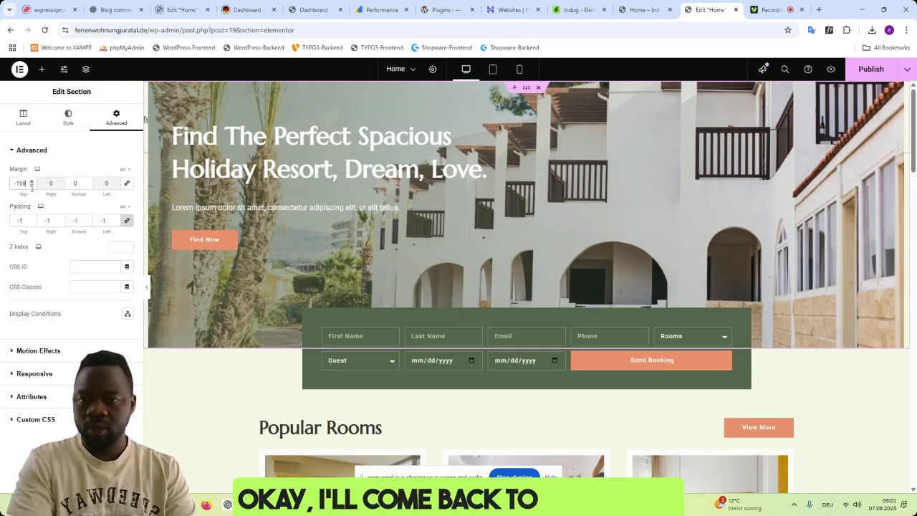
{"action": "left_click", "coordinate": [430, 70]}
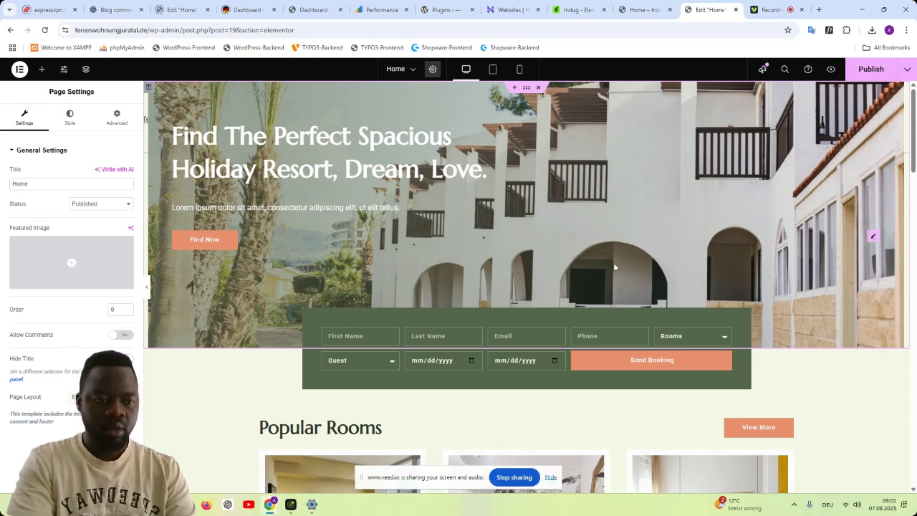
{"action": "left_click", "coordinate": [528, 89]}
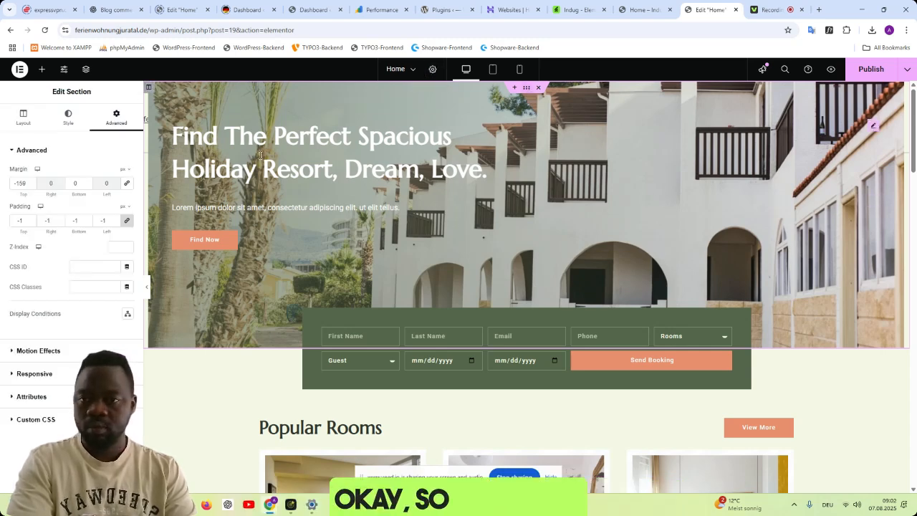
{"action": "left_click", "coordinate": [24, 122]}
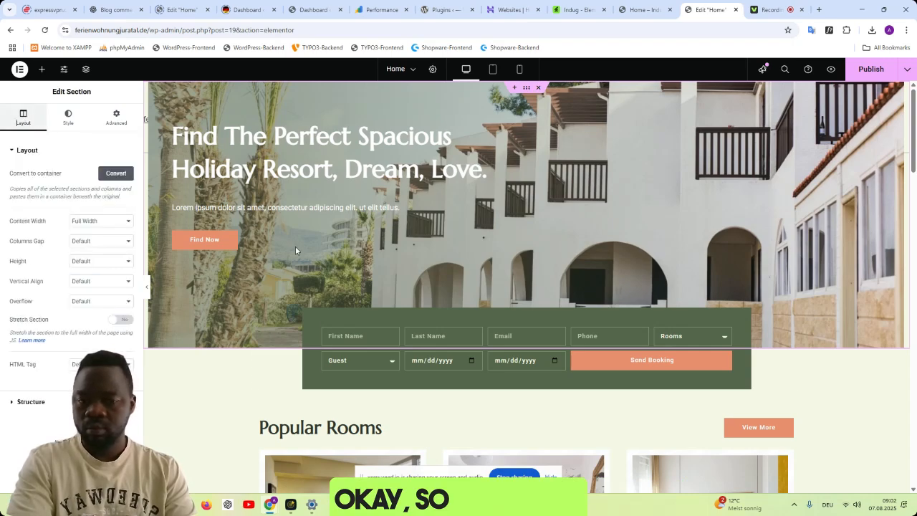
{"action": "scroll", "coordinate": [620, 328], "scroll_direction": "down", "scroll_amount": 7}
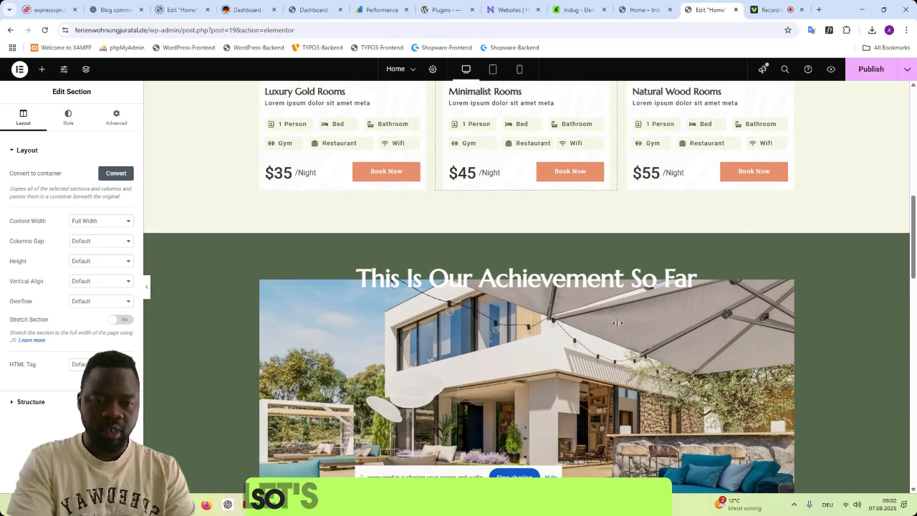
{"action": "scroll", "coordinate": [617, 323], "scroll_direction": "down", "scroll_amount": 5}
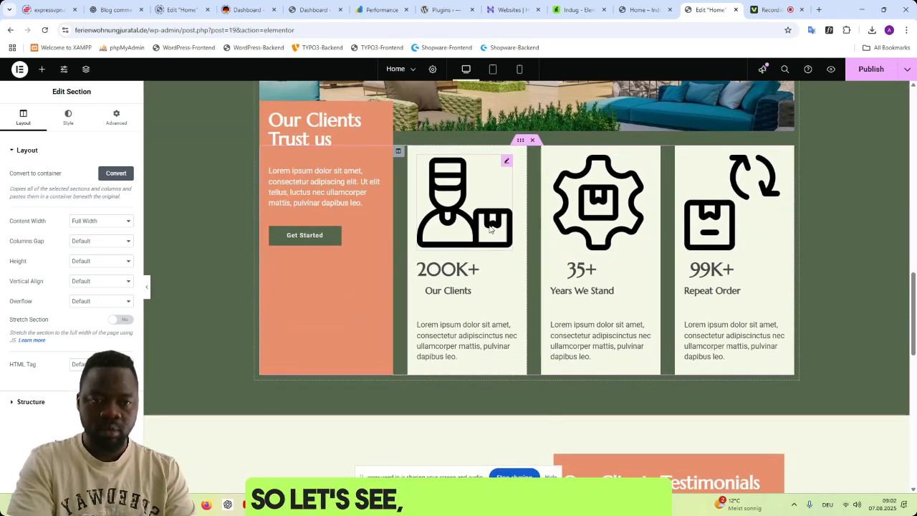
- Publish the Home page changes and open a preview of the page
{"action": "left_click", "coordinate": [870, 69]}
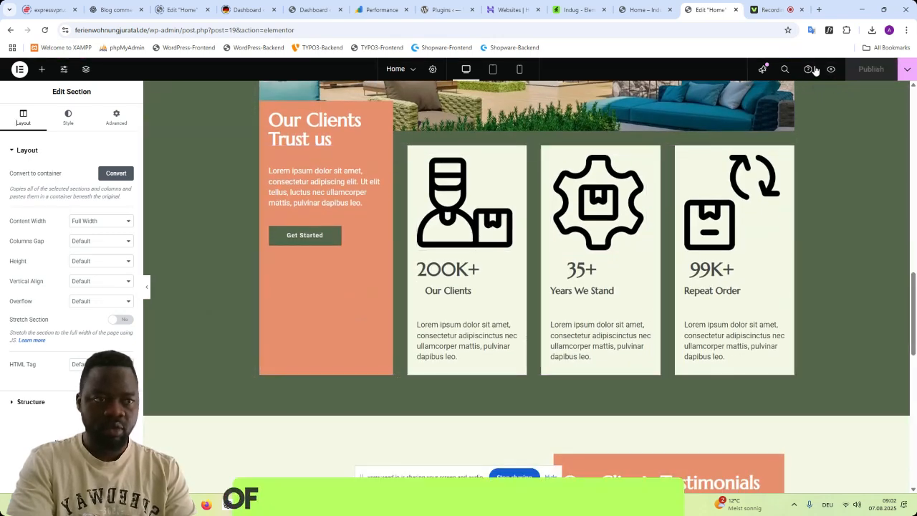
{"action": "left_click", "coordinate": [831, 70]}
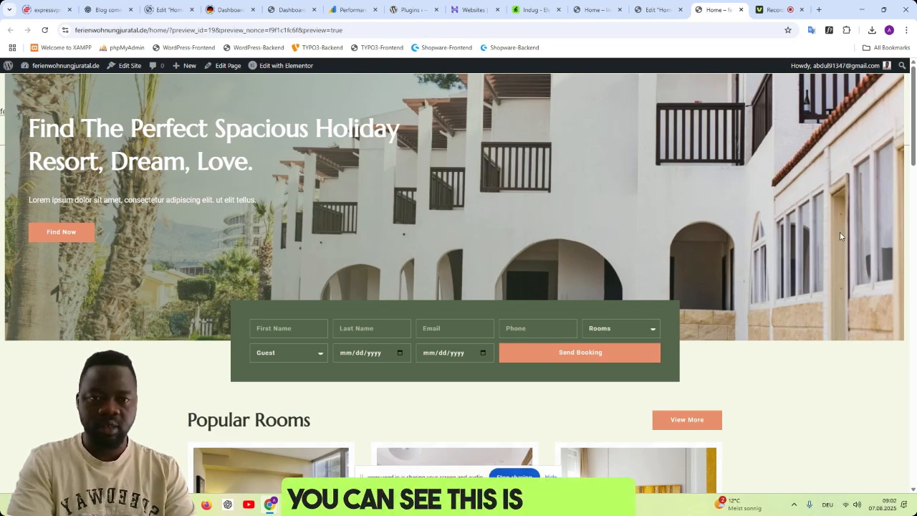
- Examine the Home page preview from the hero to the post lists, and compare its hero section with the editor's version
{"action": "scroll", "coordinate": [840, 232], "scroll_direction": "down", "scroll_amount": 6}
{"action": "scroll", "coordinate": [840, 240], "scroll_direction": "up", "scroll_amount": 6}
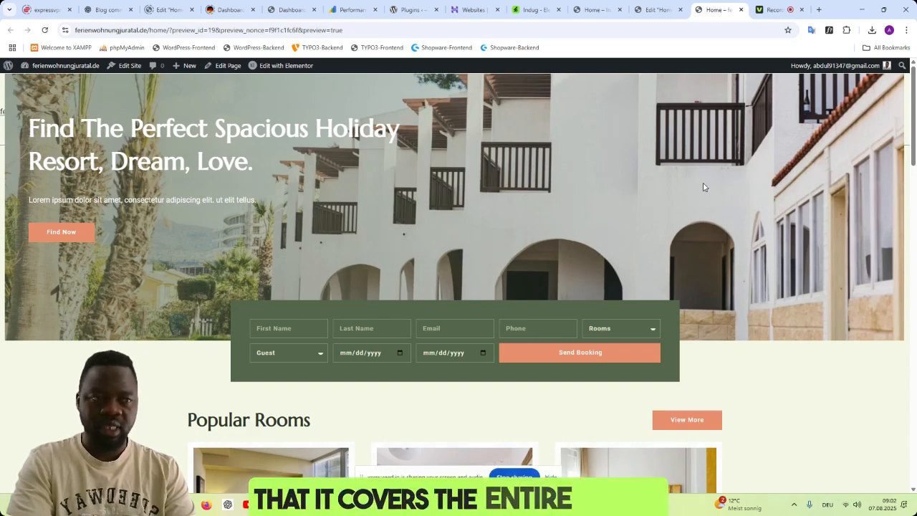
{"action": "scroll", "coordinate": [734, 186], "scroll_direction": "down", "scroll_amount": 2}
{"action": "scroll", "coordinate": [731, 182], "scroll_direction": "down", "scroll_amount": 1}
{"action": "scroll", "coordinate": [745, 185], "scroll_direction": "up", "scroll_amount": 2}
{"action": "scroll", "coordinate": [773, 191], "scroll_direction": "down", "scroll_amount": 8}
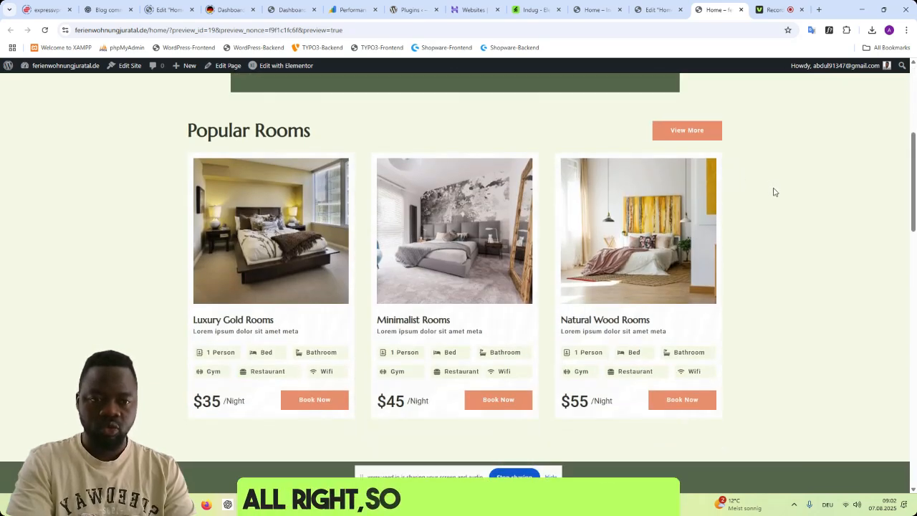
{"action": "scroll", "coordinate": [775, 192], "scroll_direction": "down", "scroll_amount": 3}
{"action": "scroll", "coordinate": [774, 192], "scroll_direction": "down", "scroll_amount": 8}
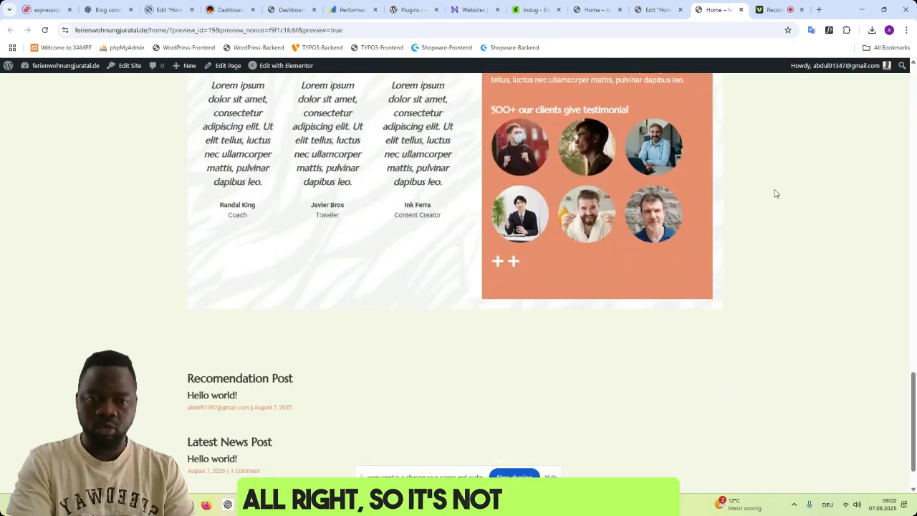
{"action": "scroll", "coordinate": [775, 194], "scroll_direction": "up", "scroll_amount": 15}
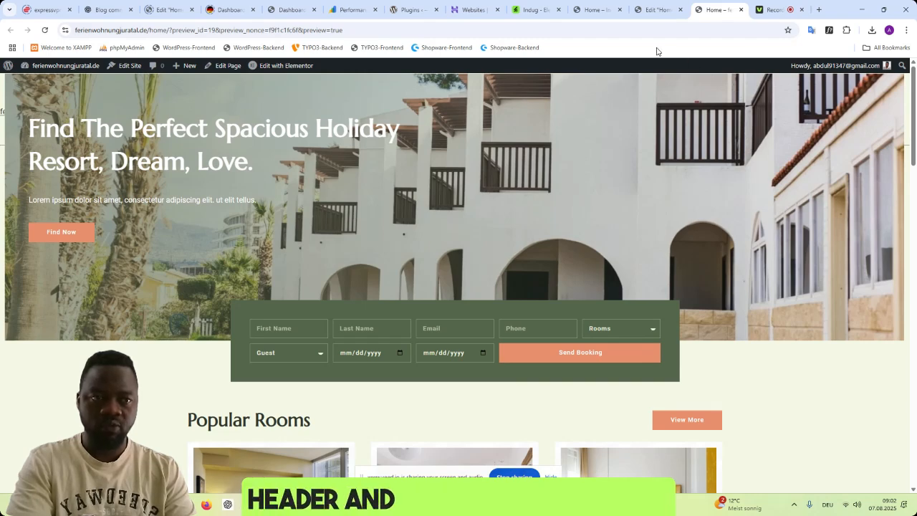
{"action": "left_click", "coordinate": [657, 9]}
{"action": "scroll", "coordinate": [855, 236], "scroll_direction": "up", "scroll_amount": 5}
{"action": "scroll", "coordinate": [857, 241], "scroll_direction": "up", "scroll_amount": 4}
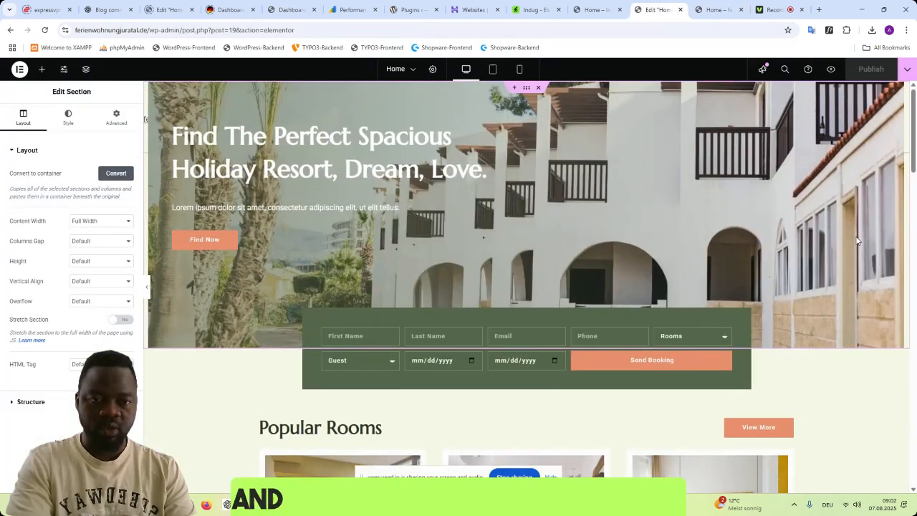
- Create a new Elementor template of type Header named Header from the WordPress dashboard, and return to the template list
{"action": "left_click", "coordinate": [700, 15]}
{"action": "mouse_move", "coordinate": [40, 65]}
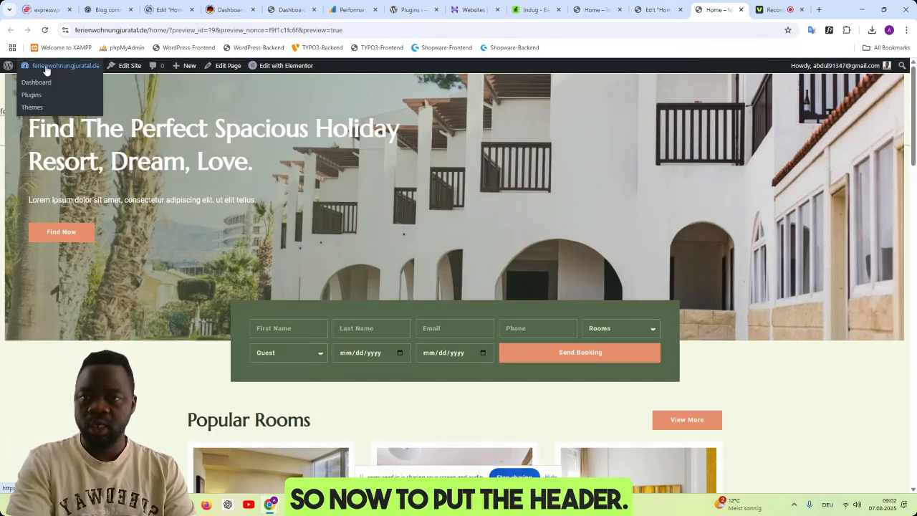
{"action": "left_click", "coordinate": [40, 81]}
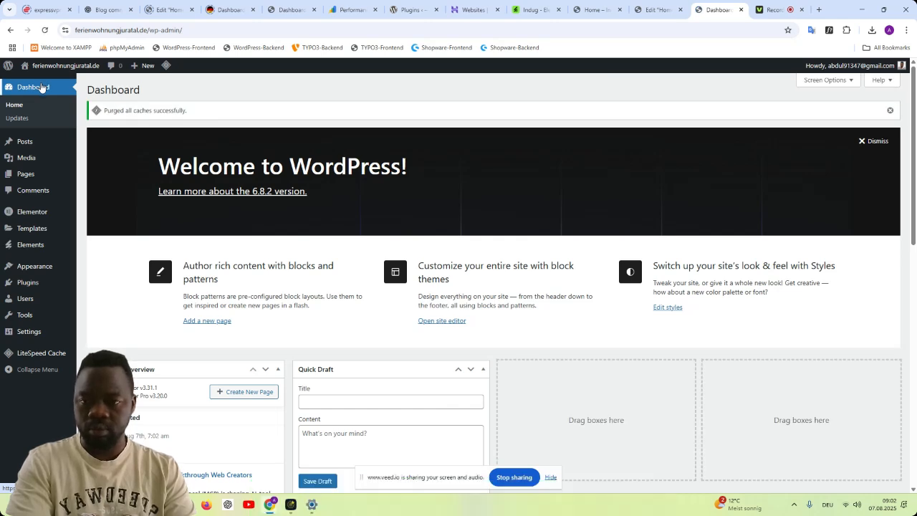
{"action": "mouse_move", "coordinate": [41, 231]}
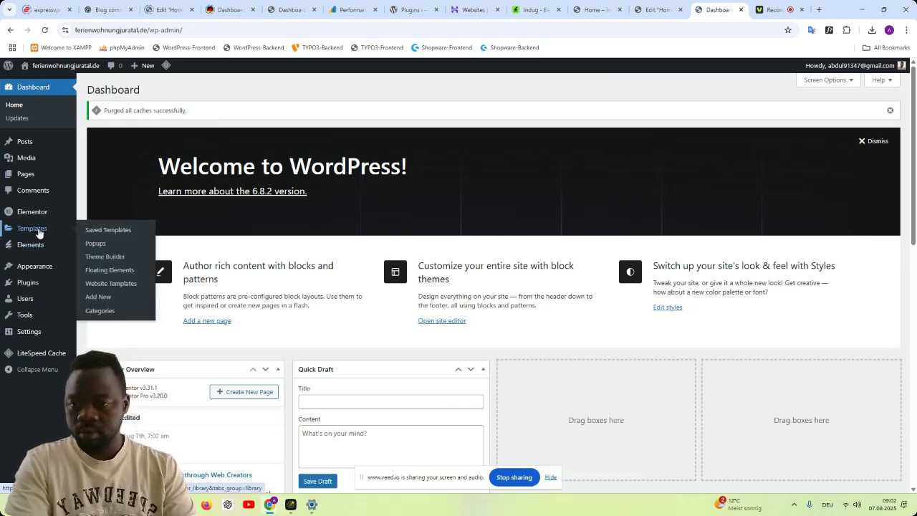
{"action": "left_click", "coordinate": [100, 297]}
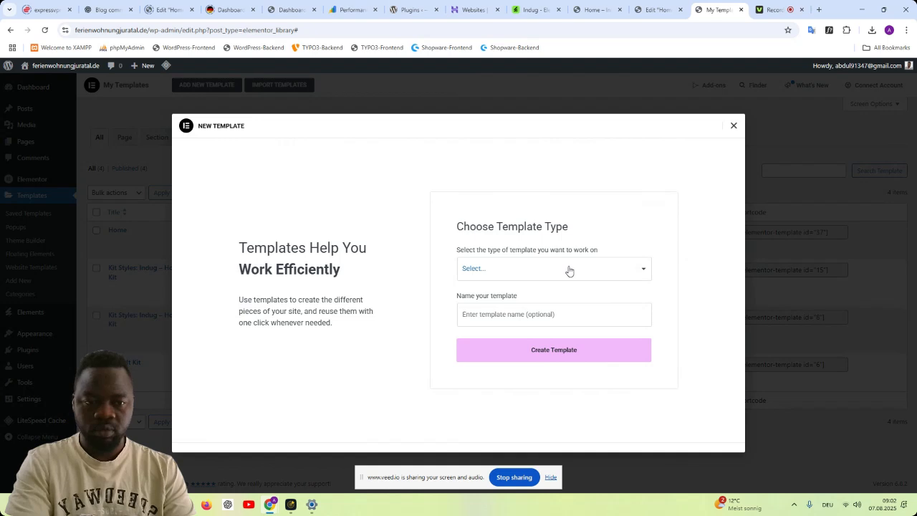
{"action": "left_click", "coordinate": [566, 269]}
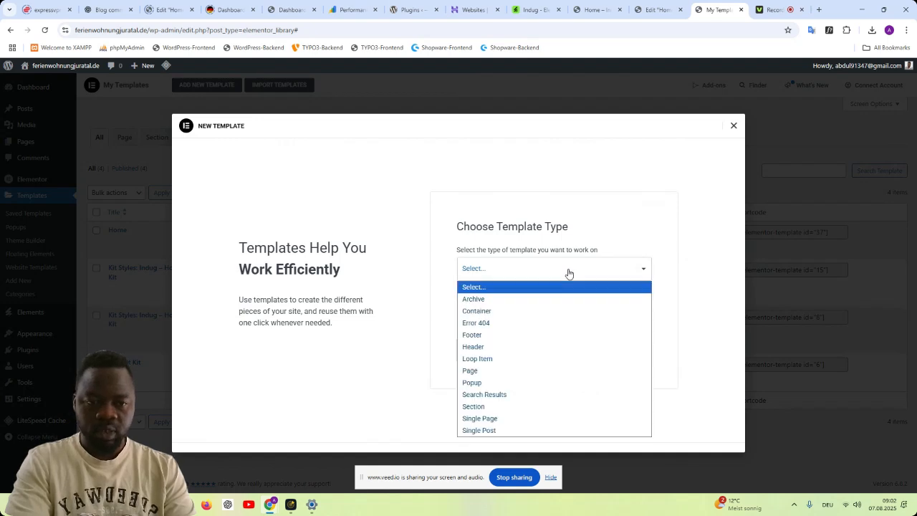
{"action": "left_click", "coordinate": [549, 347]}
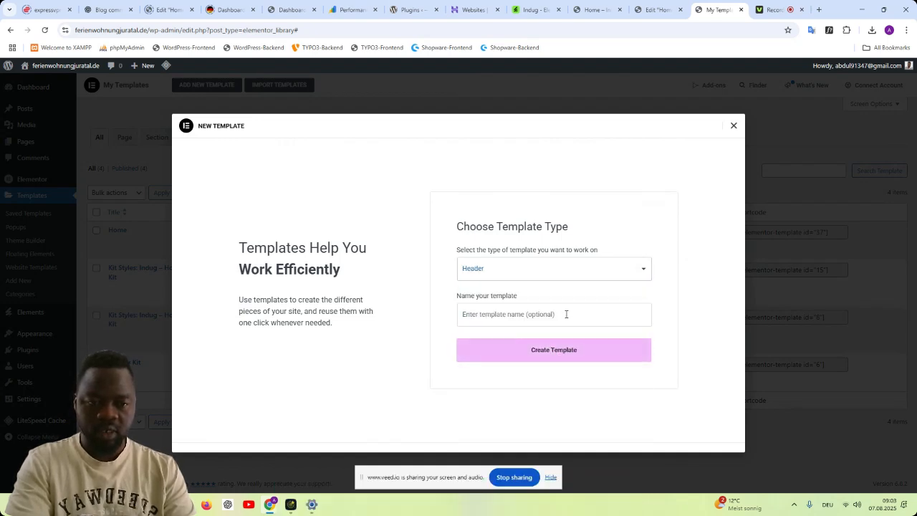
{"action": "left_click", "coordinate": [566, 313]}
{"action": "left_click", "coordinate": [567, 342]}
{"action": "left_click", "coordinate": [581, 355]}
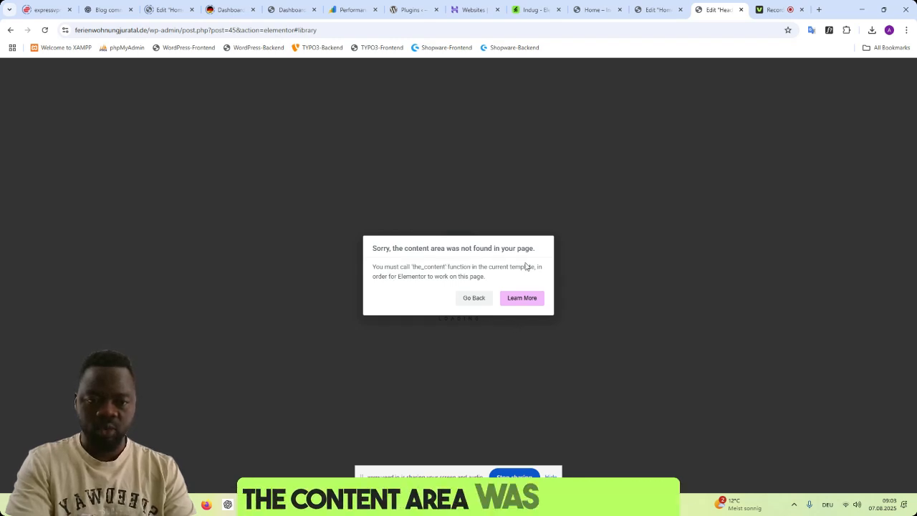
{"action": "left_click", "coordinate": [476, 300]}
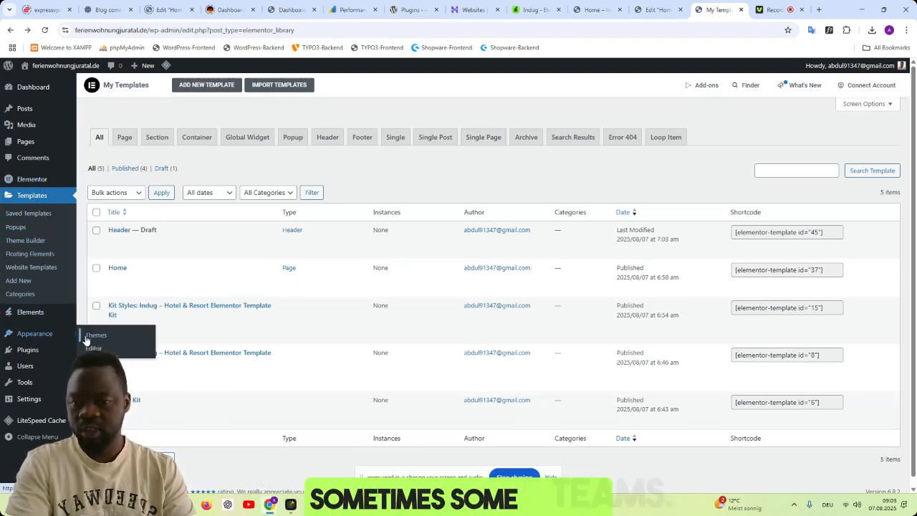
- Install the Hello Elementor theme and activate it for the site
{"action": "left_click", "coordinate": [91, 336]}
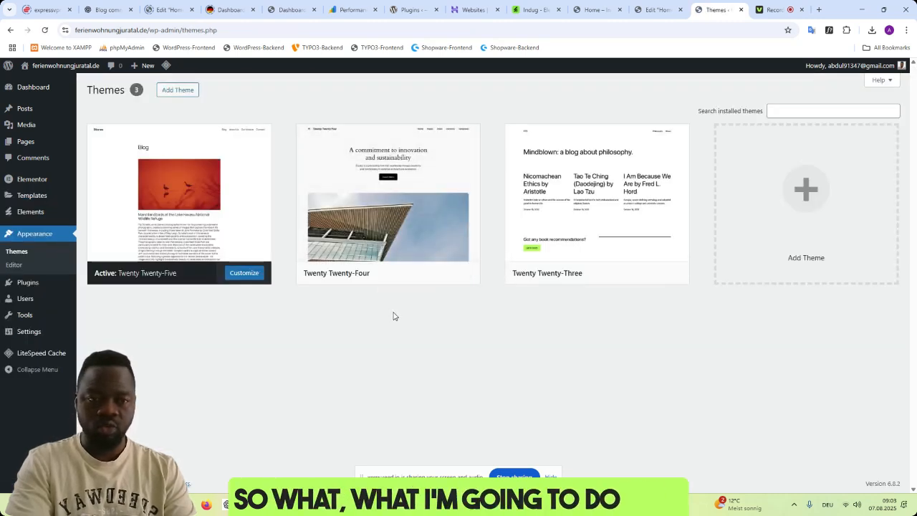
{"action": "left_click", "coordinate": [803, 206]}
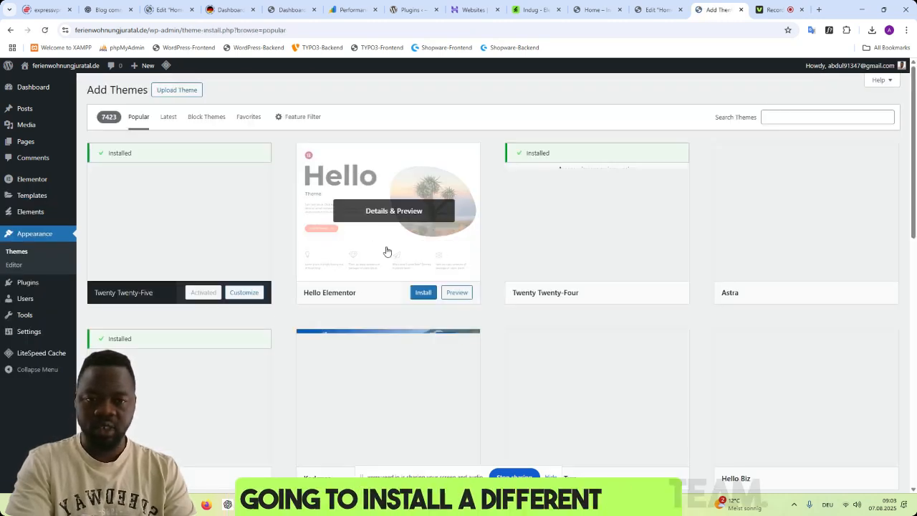
{"action": "left_click", "coordinate": [422, 293]}
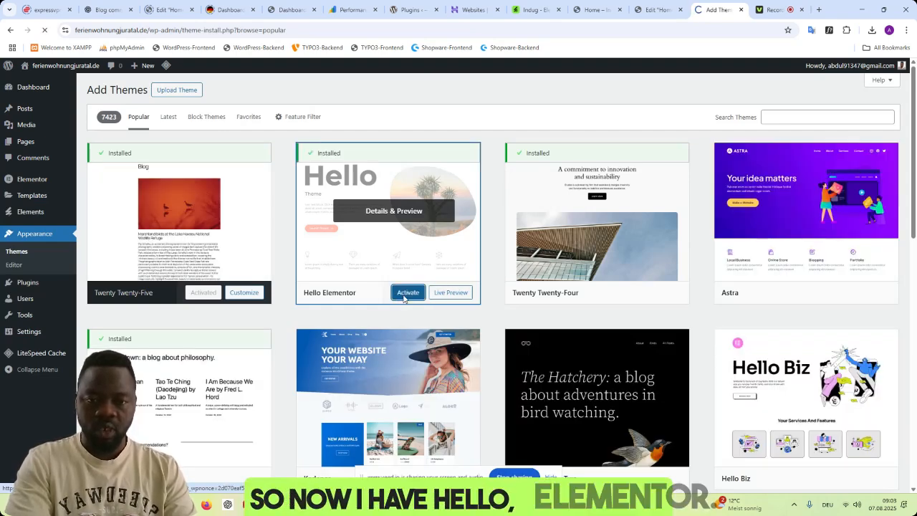
{"action": "left_click", "coordinate": [405, 294]}
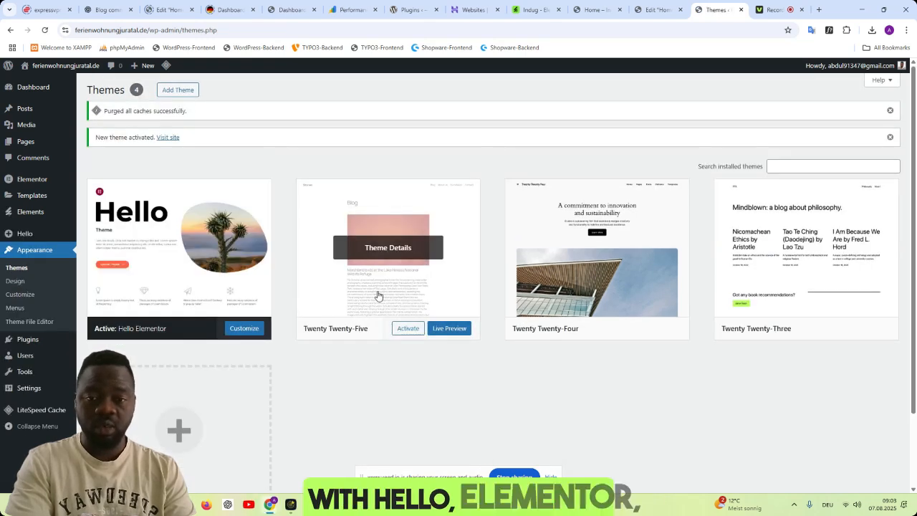
- Delete the unused Twenty Twenty-Five theme
{"action": "scroll", "coordinate": [365, 247], "scroll_direction": "down", "scroll_amount": 1}
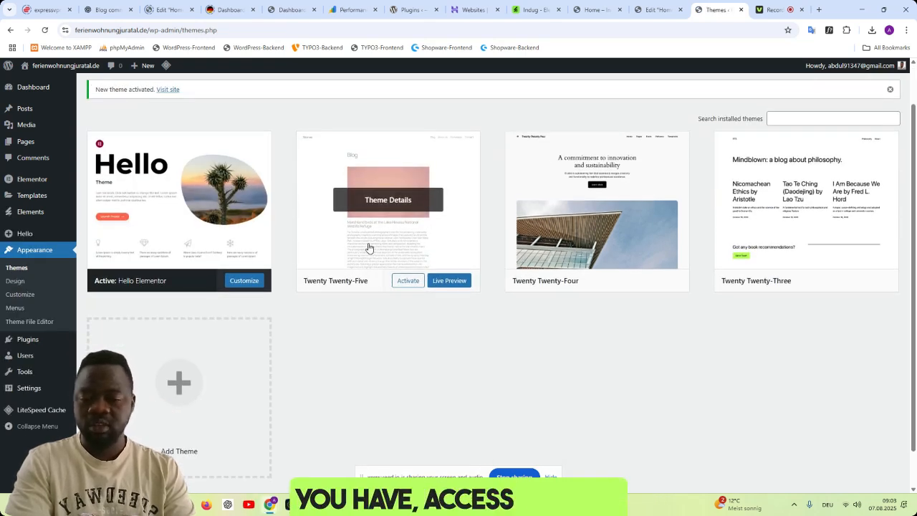
{"action": "left_click", "coordinate": [369, 243]}
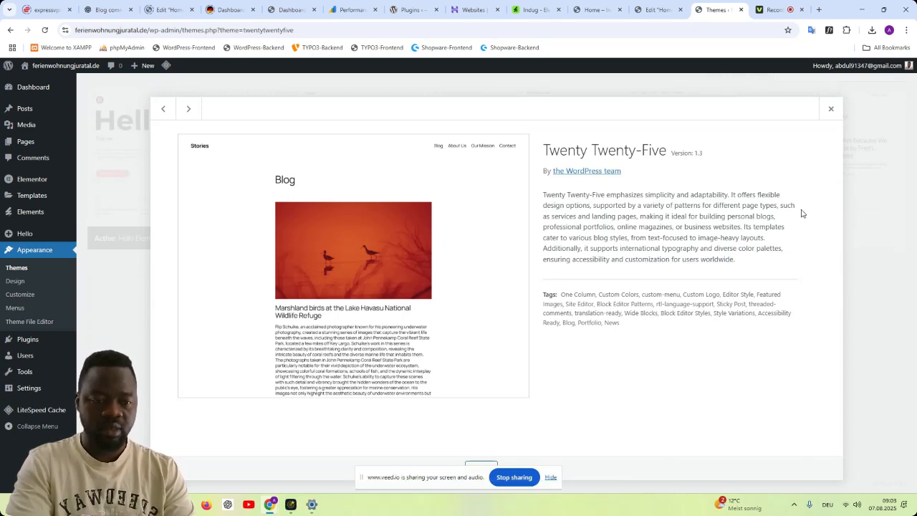
{"action": "left_click_drag", "start_coordinate": [463, 475], "coordinate": [87, 479]}
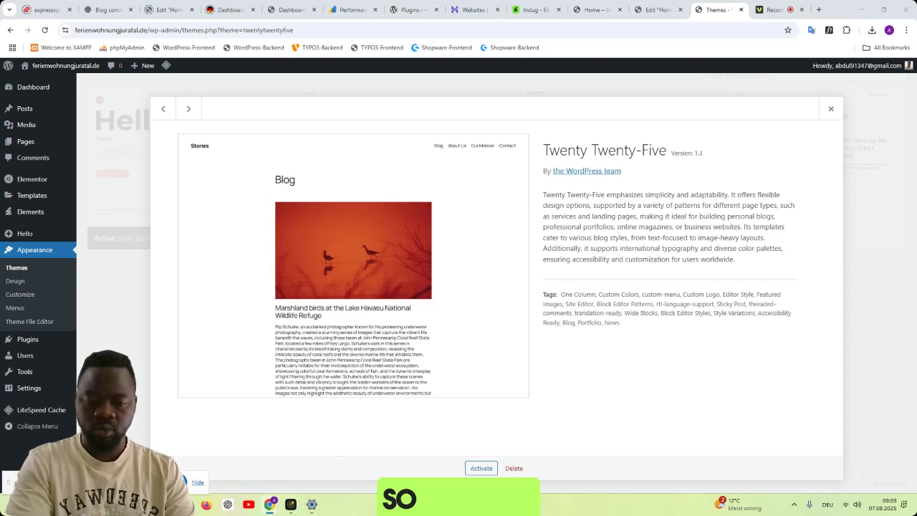
{"action": "left_click", "coordinate": [513, 468]}
{"action": "left_click", "coordinate": [499, 107]}
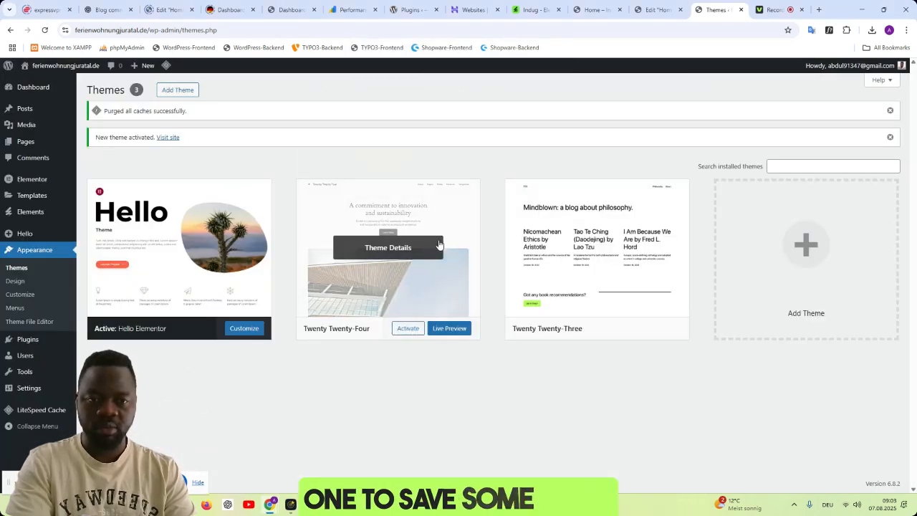
- Delete the unused Twenty Twenty-Four theme
{"action": "left_click", "coordinate": [458, 282]}
{"action": "left_click", "coordinate": [514, 468]}
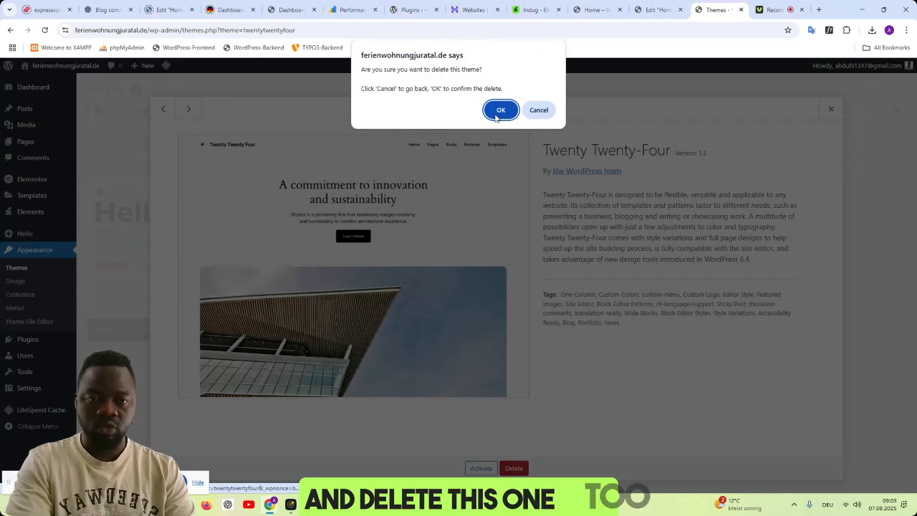
{"action": "left_click", "coordinate": [500, 110]}
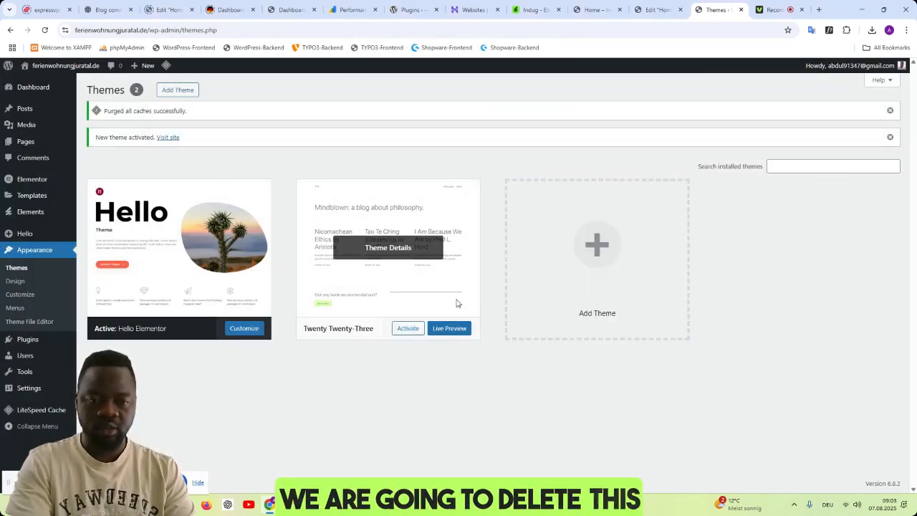
- Delete the unused Twenty Twenty-Three theme
{"action": "left_click", "coordinate": [457, 303]}
{"action": "left_click", "coordinate": [516, 468]}
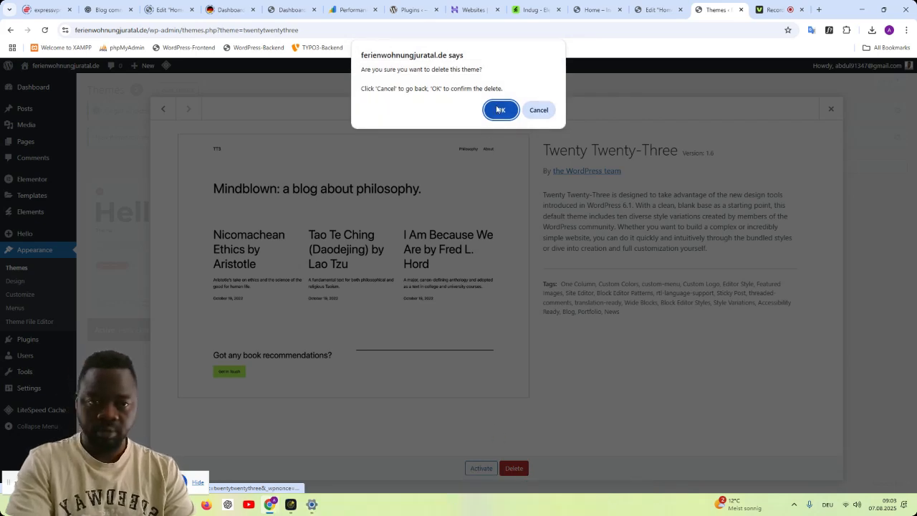
{"action": "left_click", "coordinate": [500, 110]}
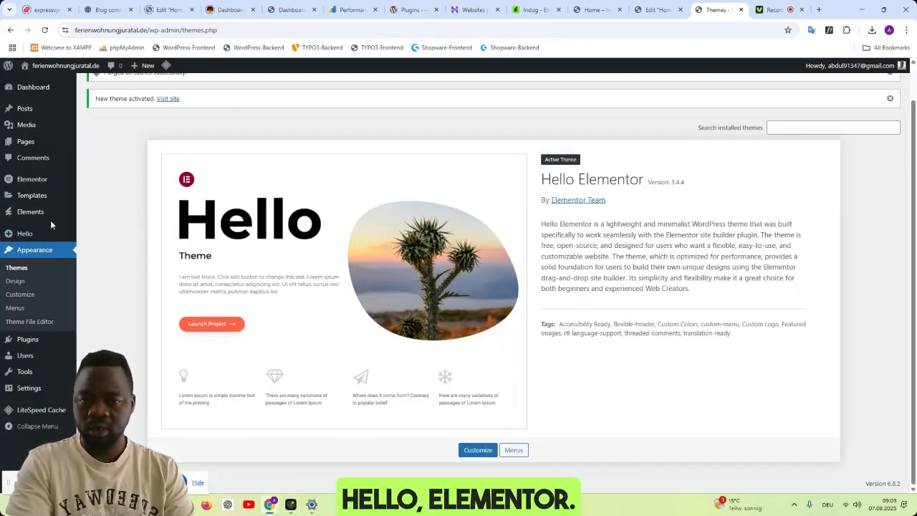
{"action": "mouse_move", "coordinate": [41, 202]}
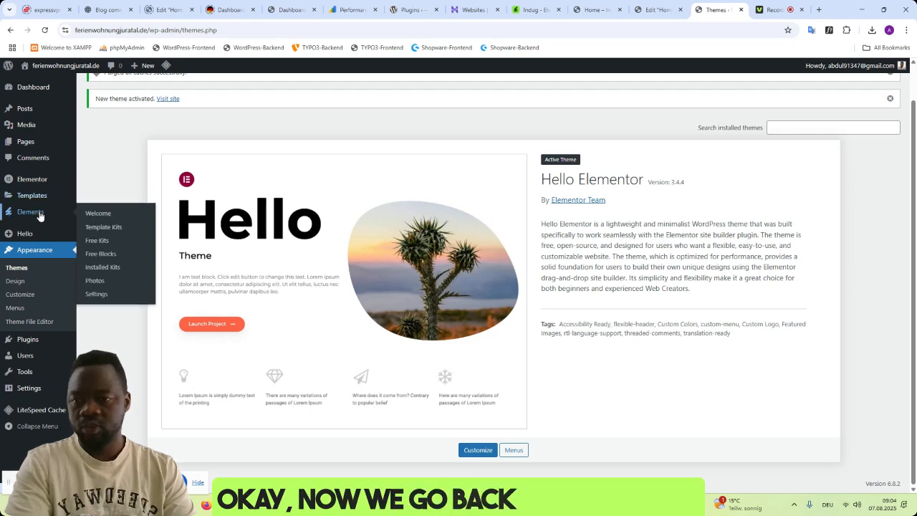
- Create a new template of type Header named Footer and dismiss the block library
{"action": "left_click", "coordinate": [115, 266]}
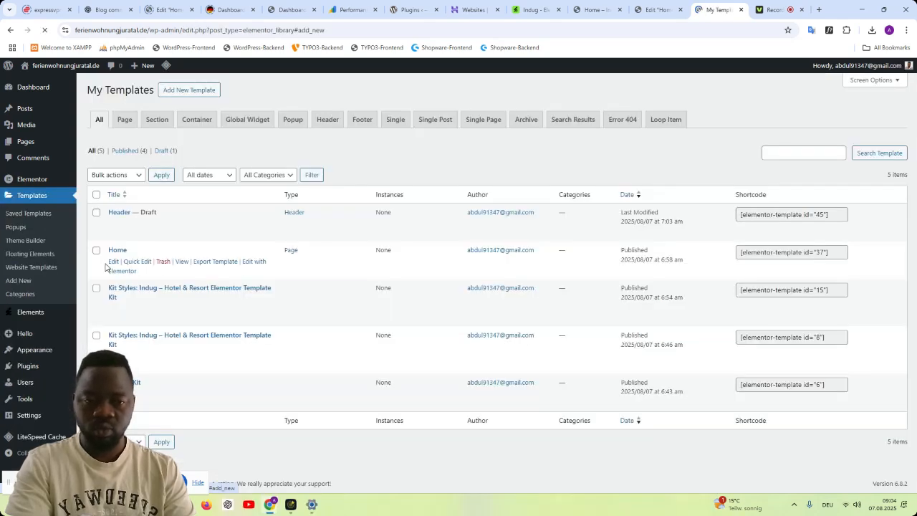
{"action": "left_click", "coordinate": [536, 273]}
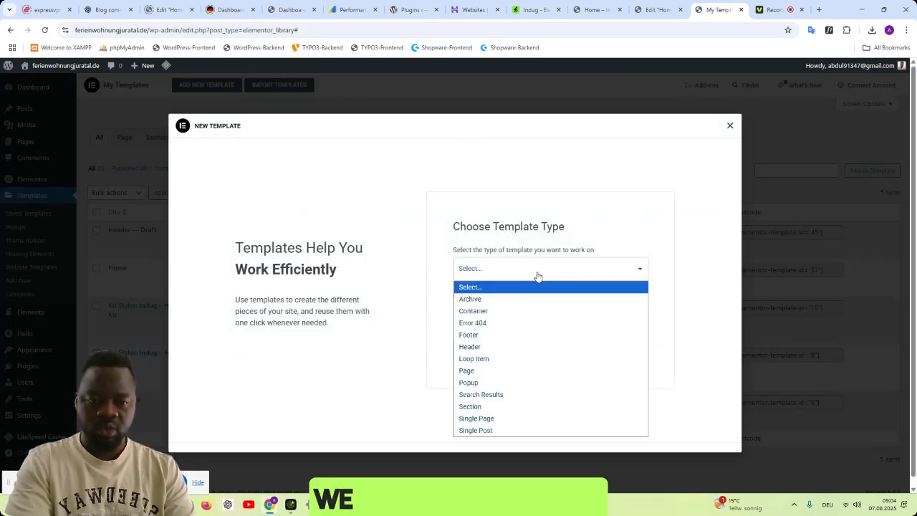
{"action": "left_click", "coordinate": [530, 347]}
{"action": "left_click", "coordinate": [541, 315]}
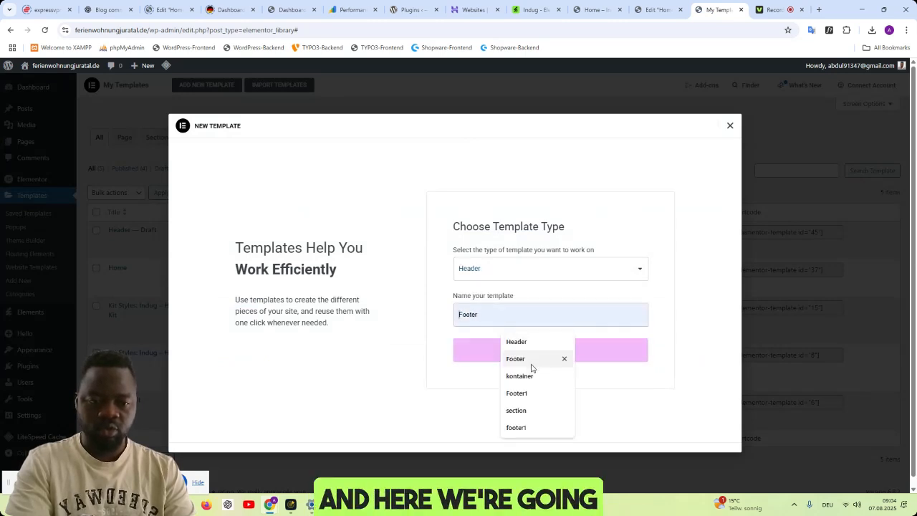
{"action": "left_click", "coordinate": [533, 359]}
{"action": "left_click", "coordinate": [553, 356]}
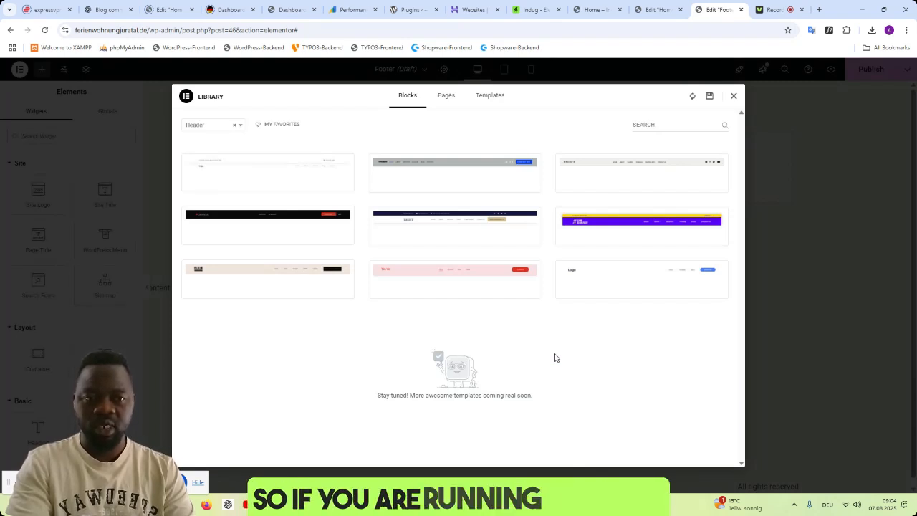
{"action": "left_click", "coordinate": [733, 96]}
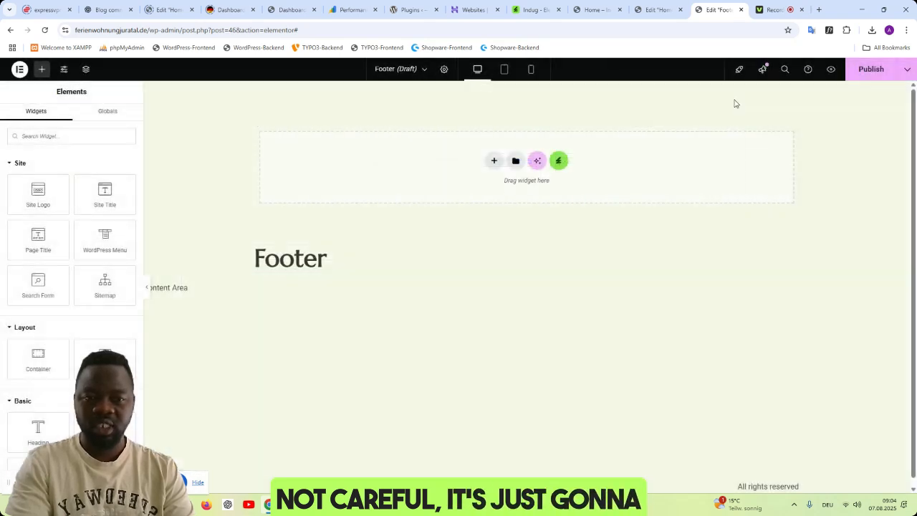
{"action": "left_click", "coordinate": [494, 162]}
{"action": "left_click", "coordinate": [496, 185]}
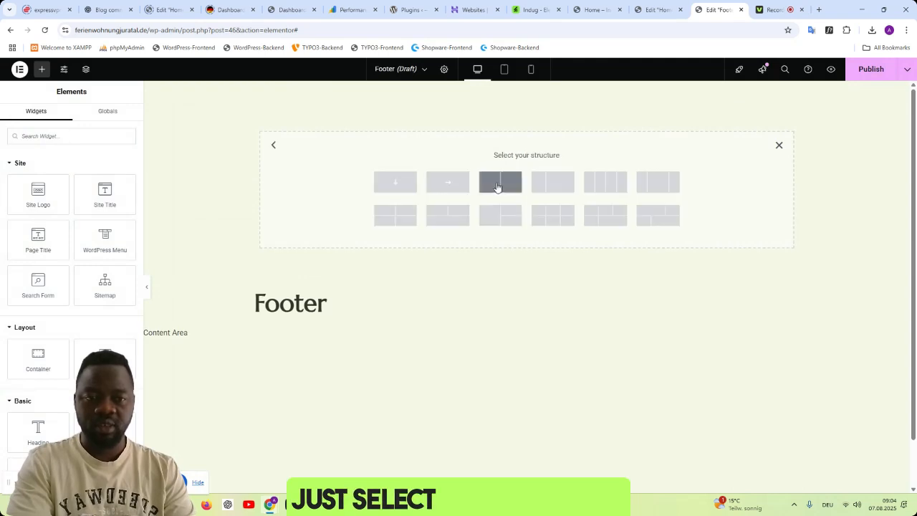
{"action": "left_click", "coordinate": [409, 184]}
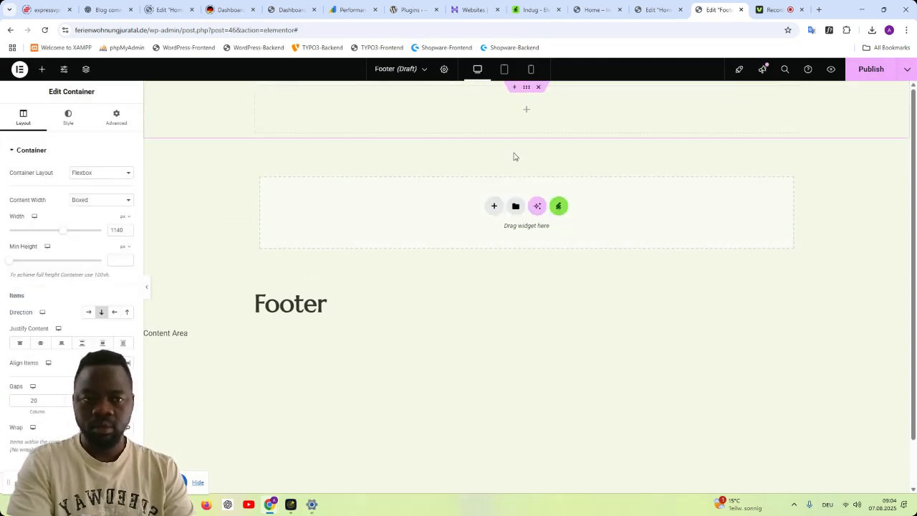
{"action": "left_click", "coordinate": [538, 87]}
- Insert the header template from the installed Indug - Hotel & Resort kit into the empty template
{"action": "left_click", "coordinate": [559, 161]}
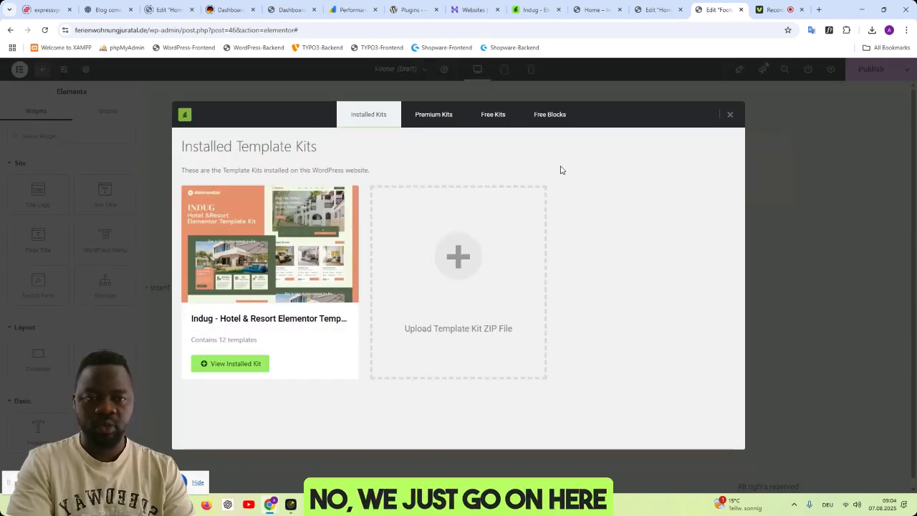
{"action": "left_click", "coordinate": [276, 252]}
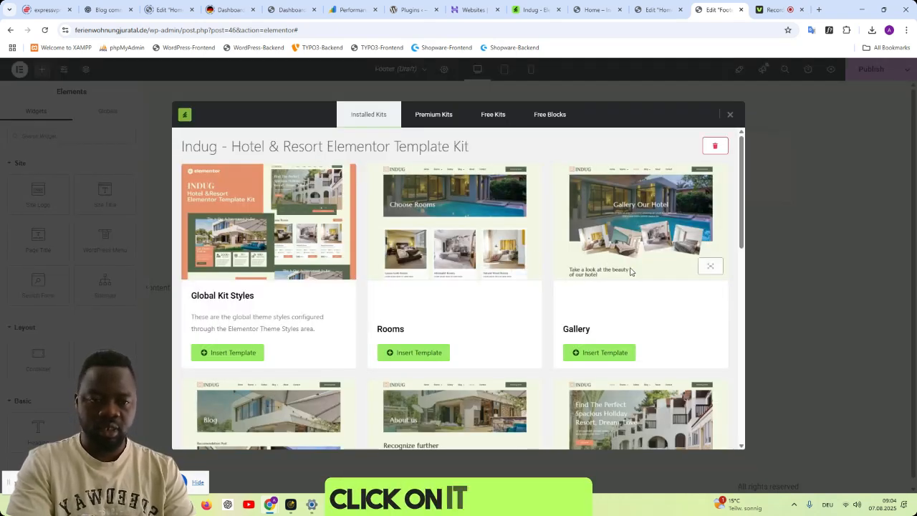
{"action": "scroll", "coordinate": [637, 269], "scroll_direction": "down", "scroll_amount": 3}
{"action": "scroll", "coordinate": [631, 268], "scroll_direction": "down", "scroll_amount": 3}
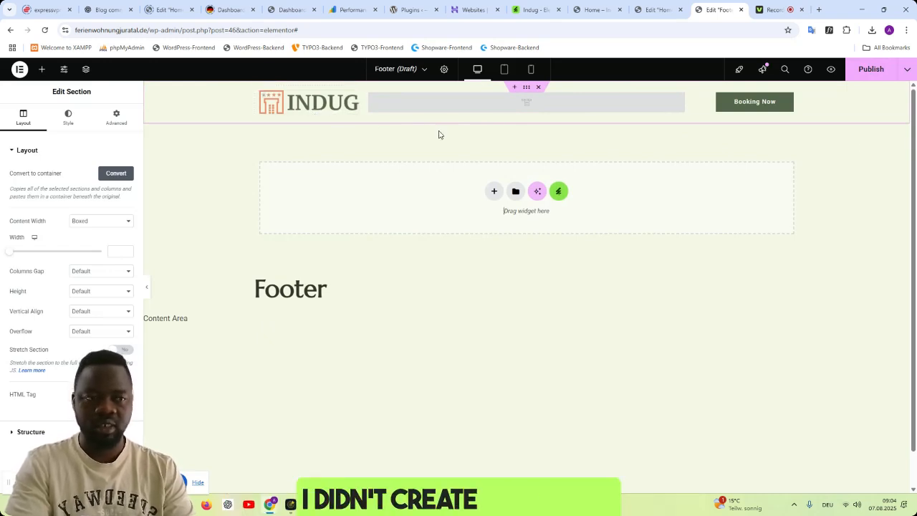
- Publish the header template with the display condition Include Entire Site
{"action": "left_click", "coordinate": [871, 70]}
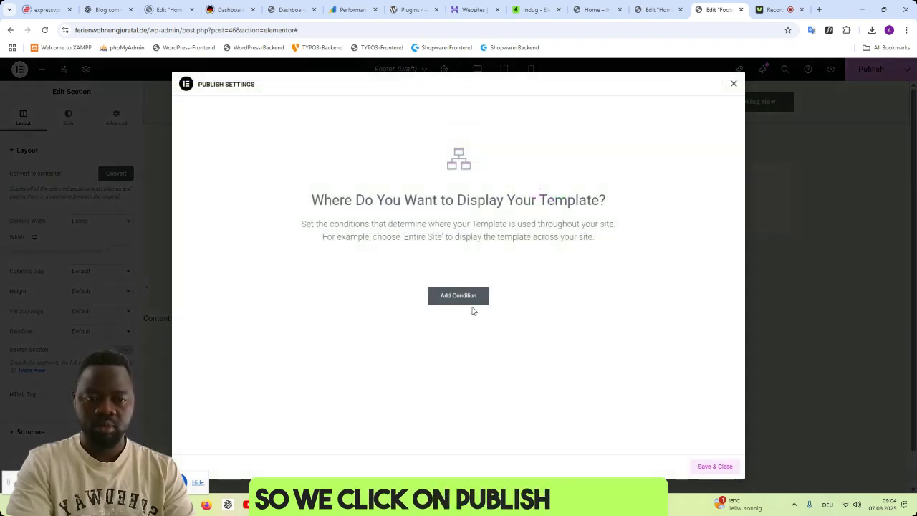
{"action": "left_click", "coordinate": [472, 305]}
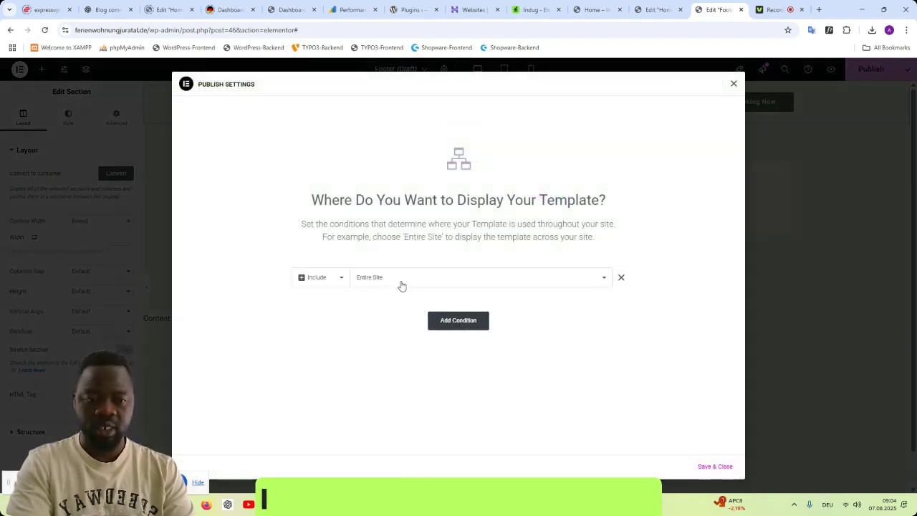
{"action": "left_click", "coordinate": [724, 465]}
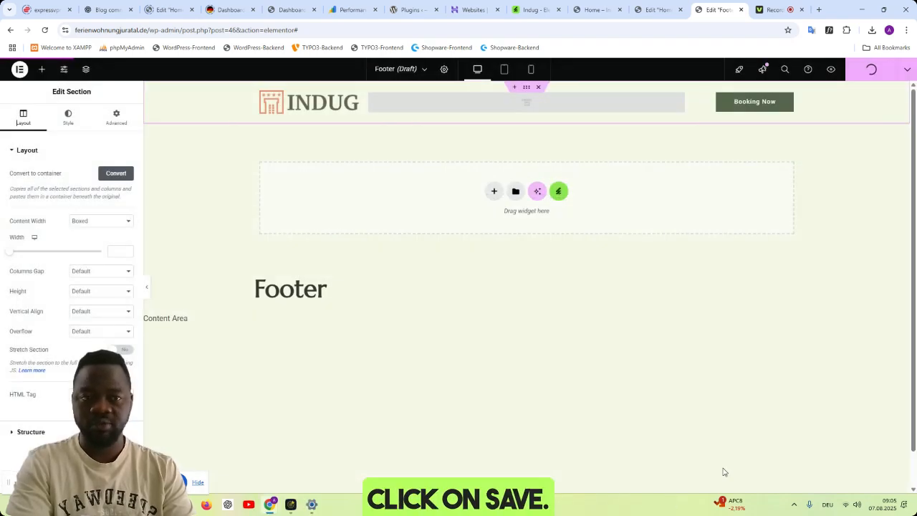
- Preview the published header template and check the site's front page at ferienwohnungjuratal.de
{"action": "left_click", "coordinate": [831, 70]}
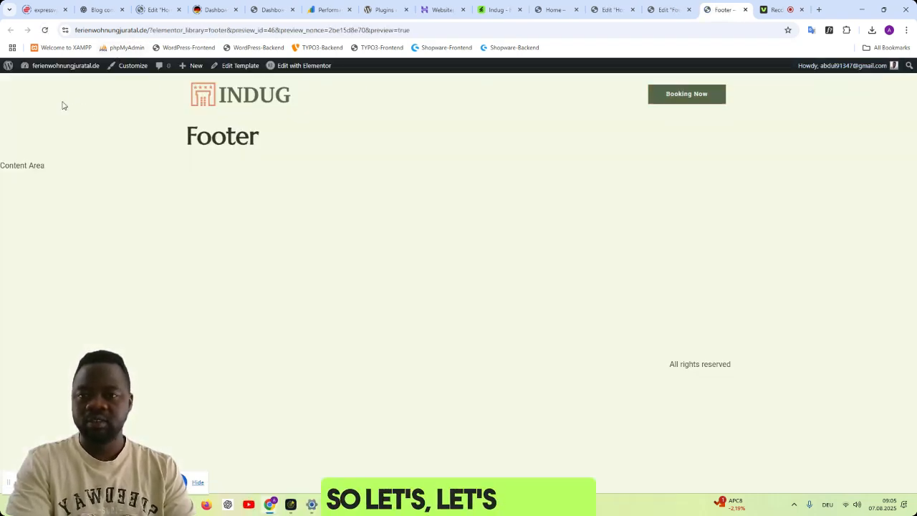
{"action": "left_click_drag", "start_coordinate": [429, 30], "coordinate": [152, 41]}
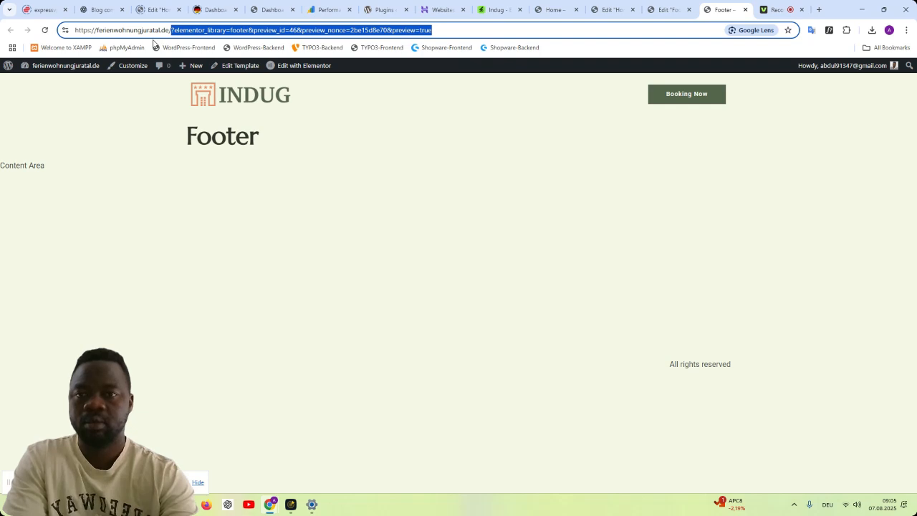
{"action": "key", "text": "BackSpace"}
{"action": "key", "text": "Return"}
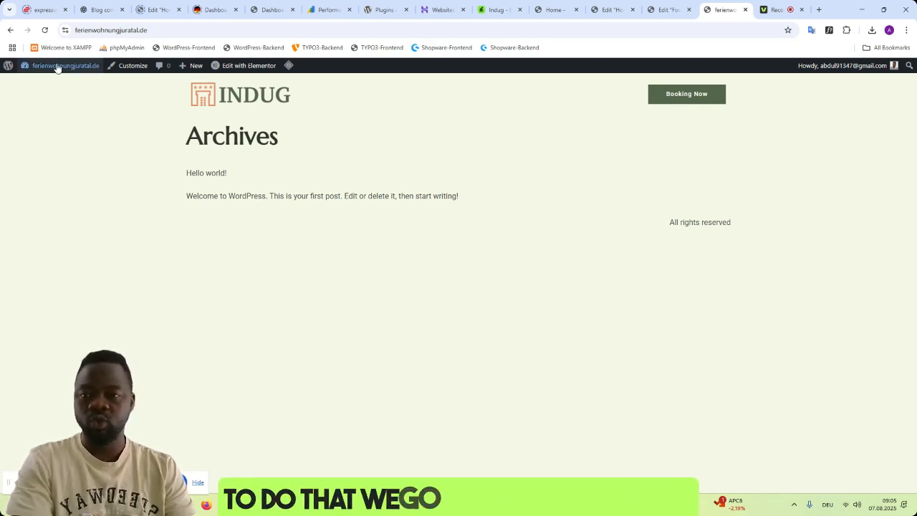
- In the Reading settings, make the homepage display a static page, choose Home, and save the changes
{"action": "mouse_move", "coordinate": [57, 65]}
{"action": "left_click", "coordinate": [34, 86]}
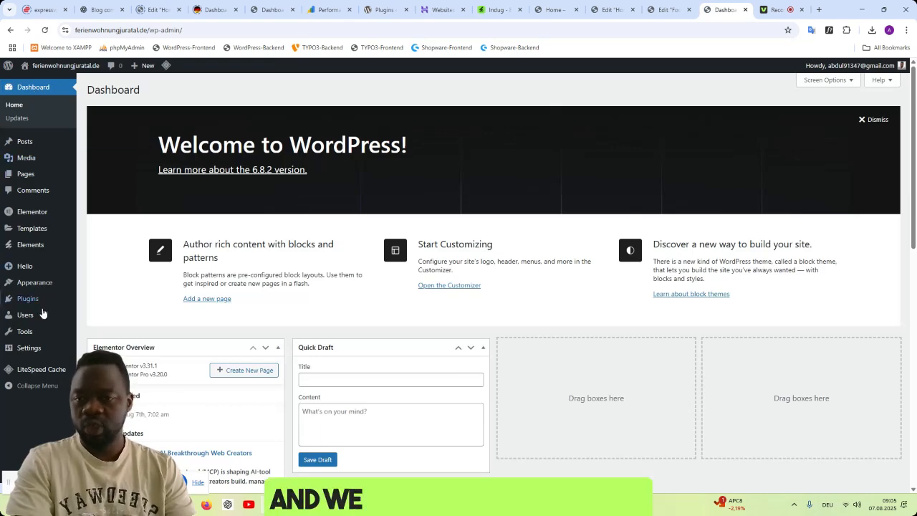
{"action": "mouse_move", "coordinate": [33, 351]}
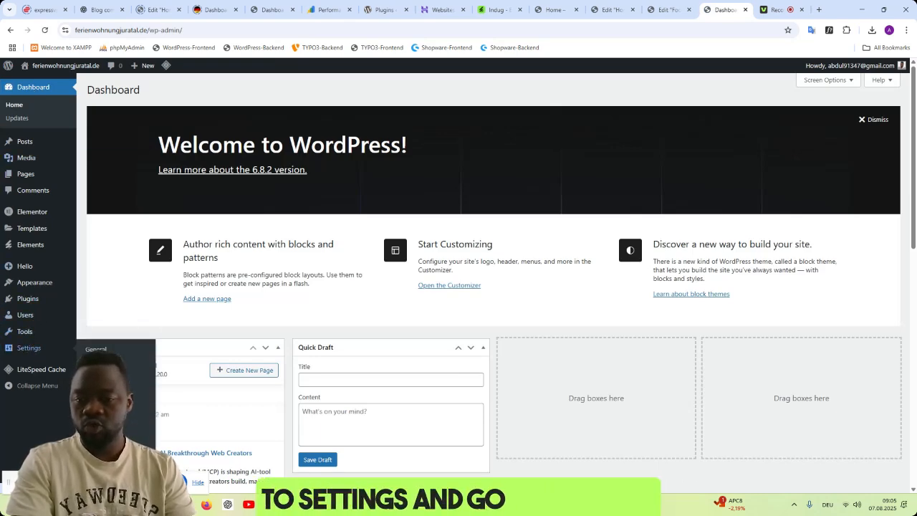
{"action": "left_click", "coordinate": [97, 377]}
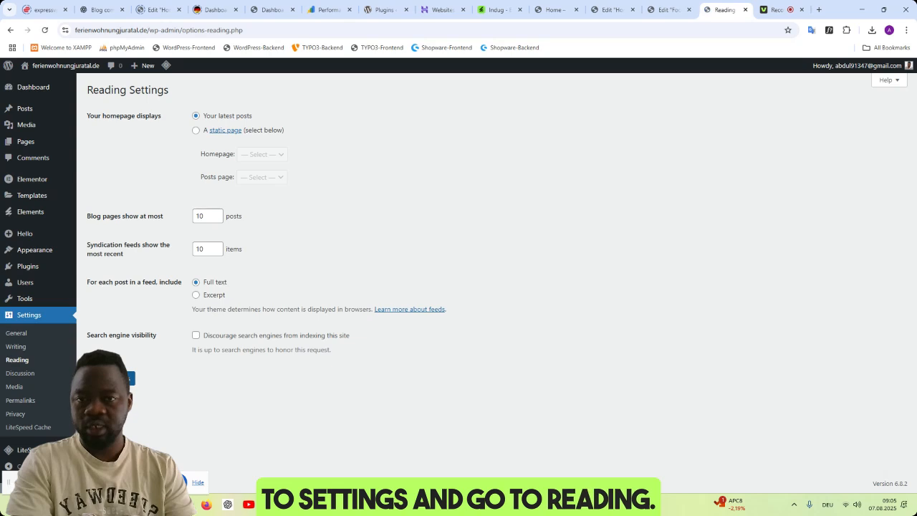
{"action": "left_click", "coordinate": [195, 131]}
{"action": "left_click", "coordinate": [263, 156]}
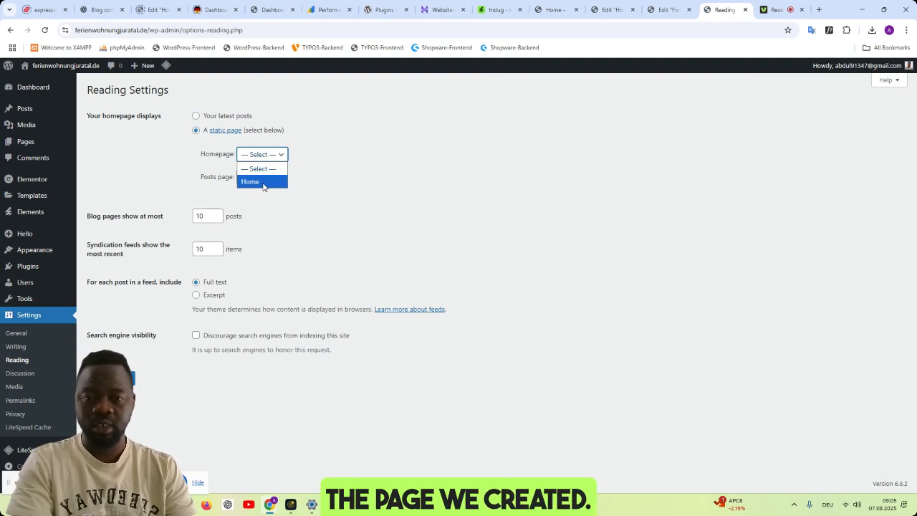
{"action": "left_click", "coordinate": [263, 183]}
{"action": "left_click", "coordinate": [122, 377]}
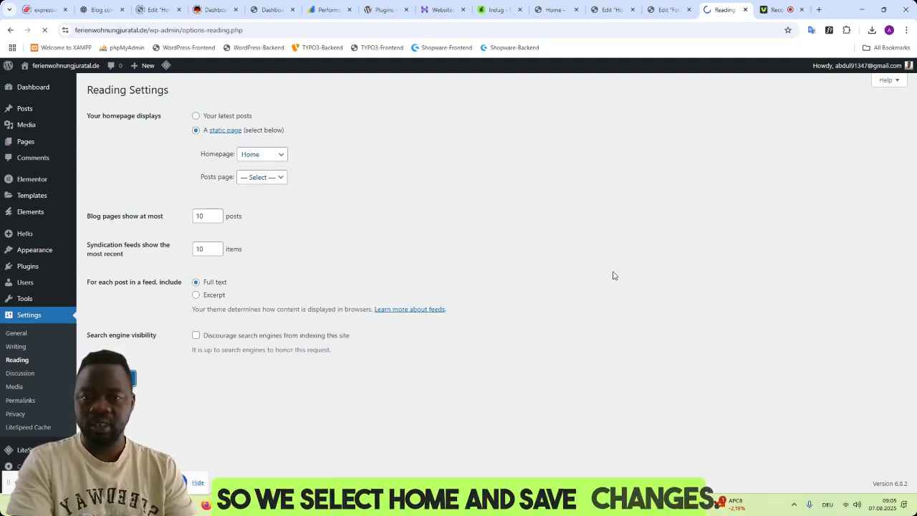
- Open the site's root address to check which page is displayed as the homepage
{"action": "left_click_drag", "start_coordinate": [253, 31], "coordinate": [149, 32]}
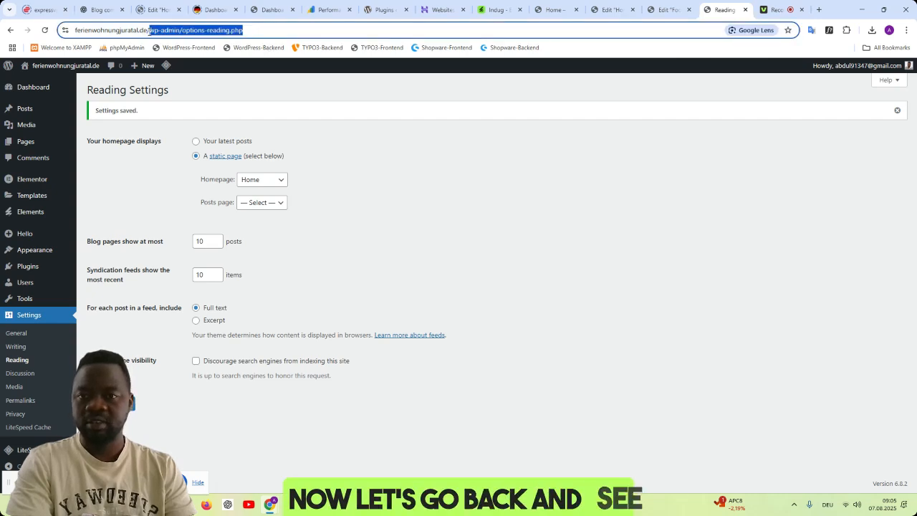
{"action": "key", "text": "BackSpace"}
{"action": "key", "text": "Return"}
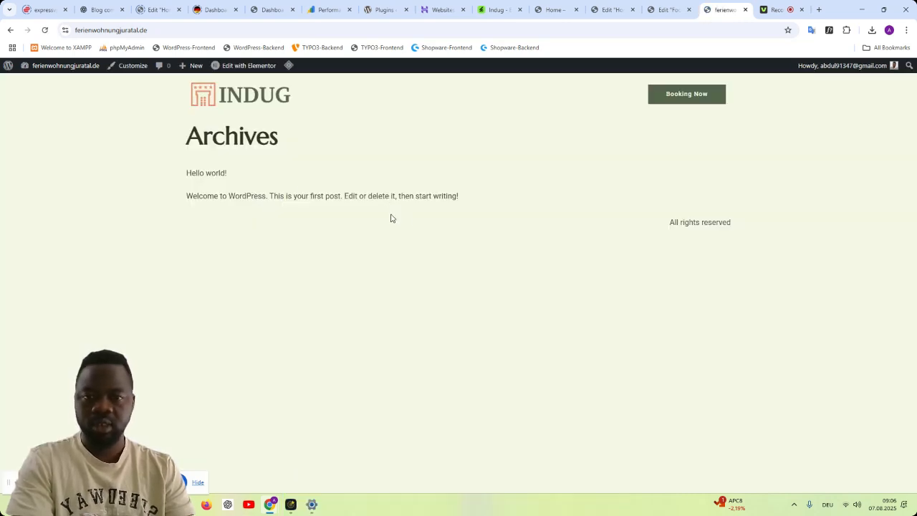
- Check the Home page from the list of all pages, view it on the site and reload it
{"action": "mouse_move", "coordinate": [42, 65]}
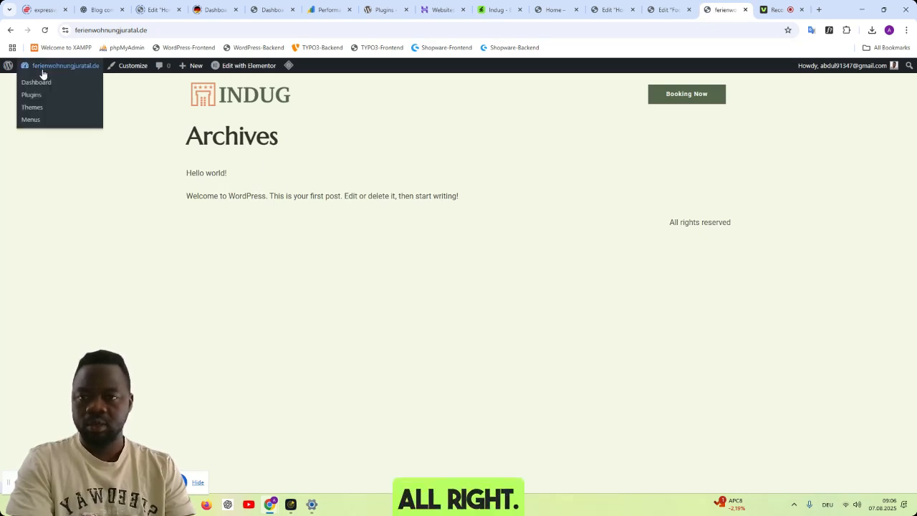
{"action": "left_click", "coordinate": [42, 85]}
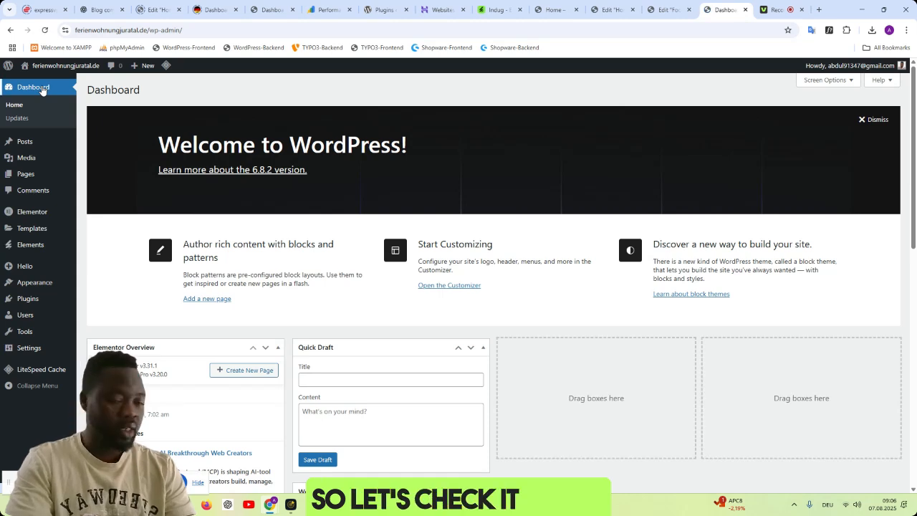
{"action": "mouse_move", "coordinate": [26, 174]}
{"action": "left_click", "coordinate": [101, 177]}
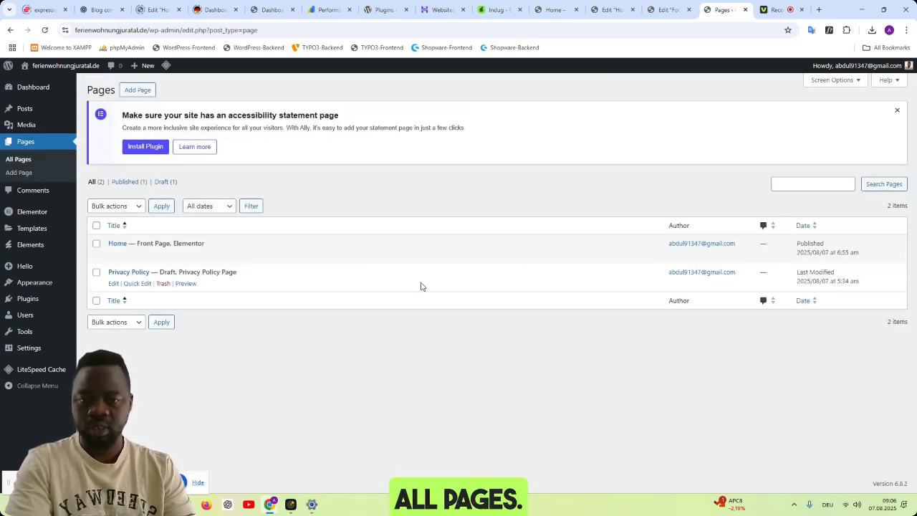
{"action": "left_click", "coordinate": [182, 255]}
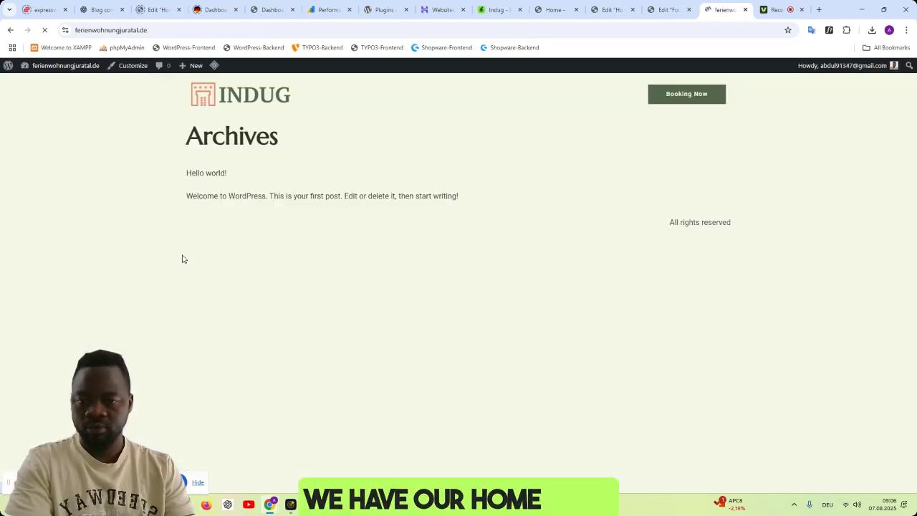
{"action": "left_click", "coordinate": [666, 10]}
{"action": "left_click", "coordinate": [715, 11]}
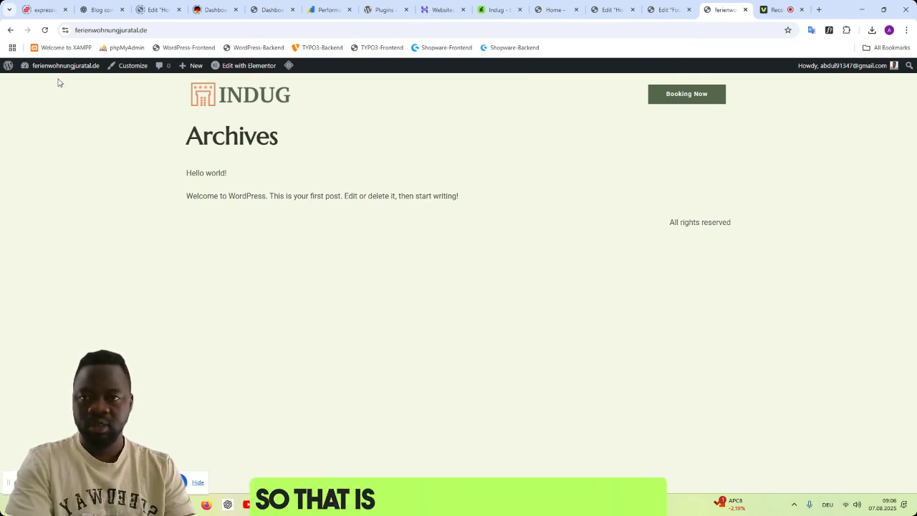
{"action": "left_click", "coordinate": [43, 29]}
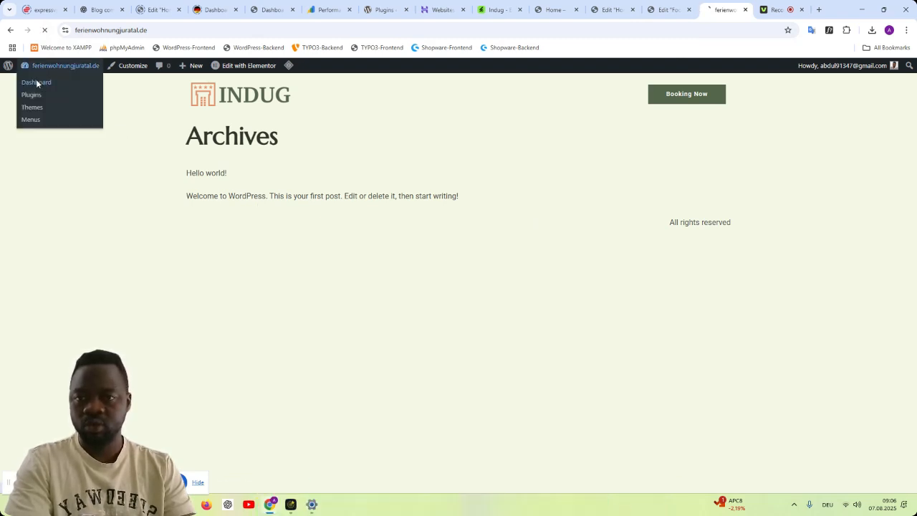
- Create a new template of type Footer named Footer and dismiss the block library
{"action": "left_click", "coordinate": [36, 81]}
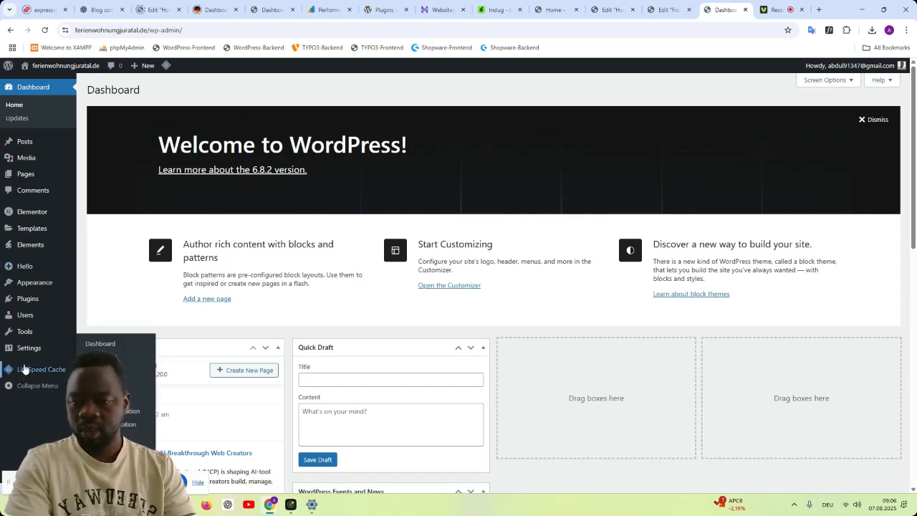
{"action": "mouse_move", "coordinate": [30, 235]}
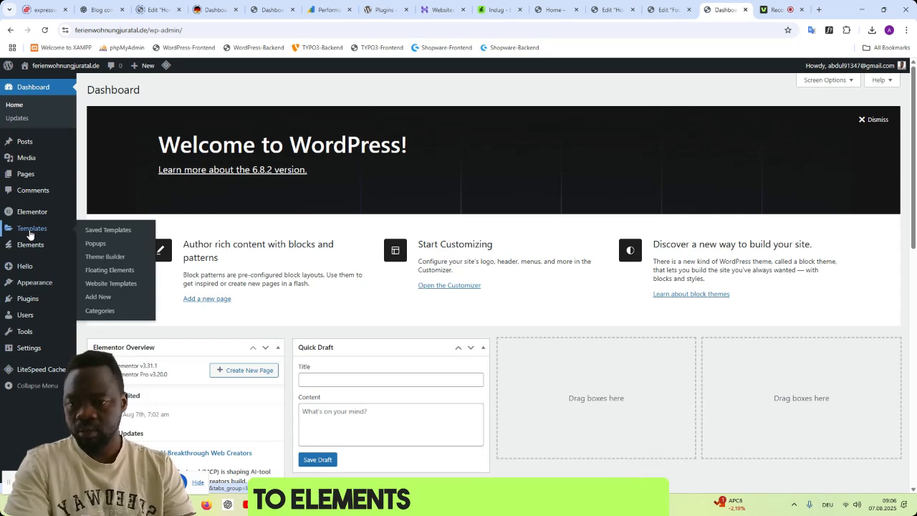
{"action": "left_click", "coordinate": [97, 297]}
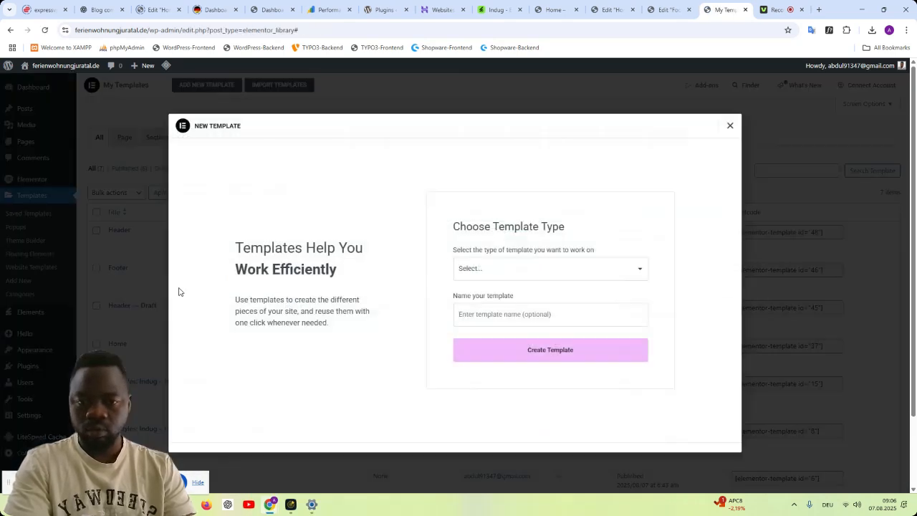
{"action": "left_click", "coordinate": [594, 274]}
{"action": "left_click", "coordinate": [576, 336]}
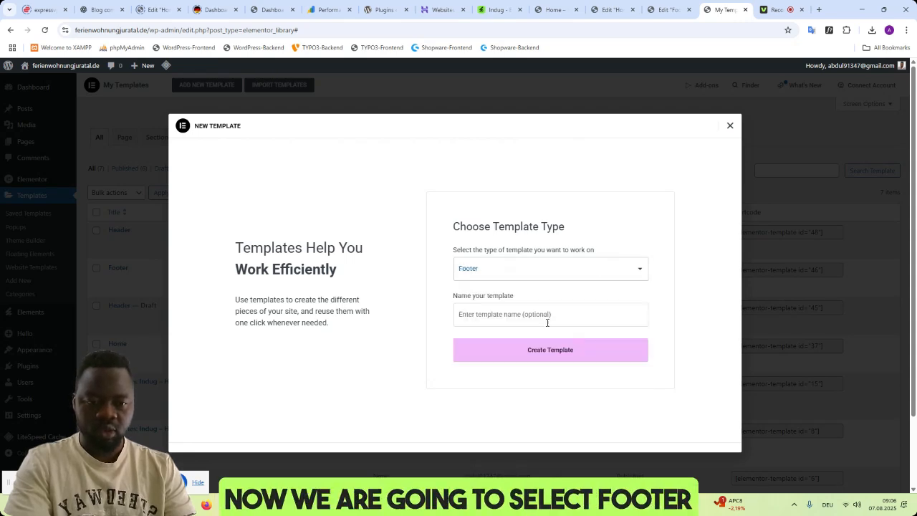
{"action": "left_click", "coordinate": [551, 313]}
{"action": "left_click", "coordinate": [517, 358]}
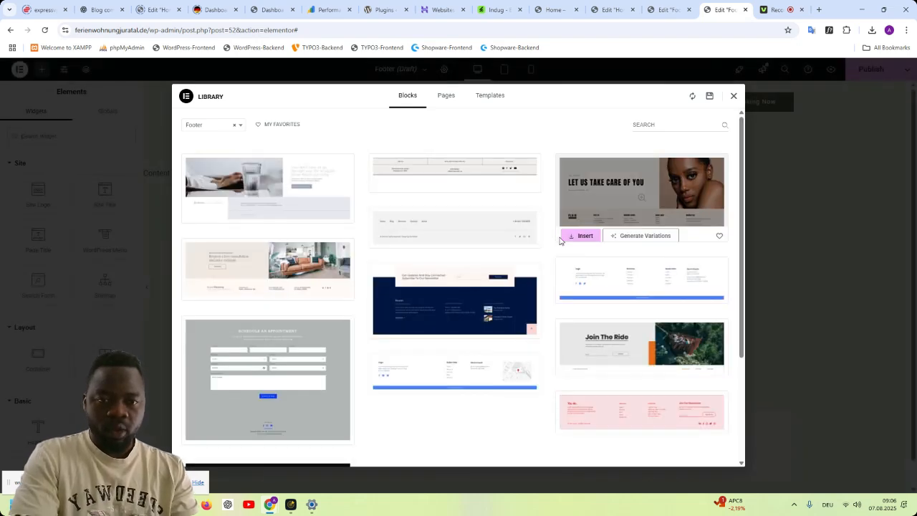
{"action": "left_click", "coordinate": [733, 96]}
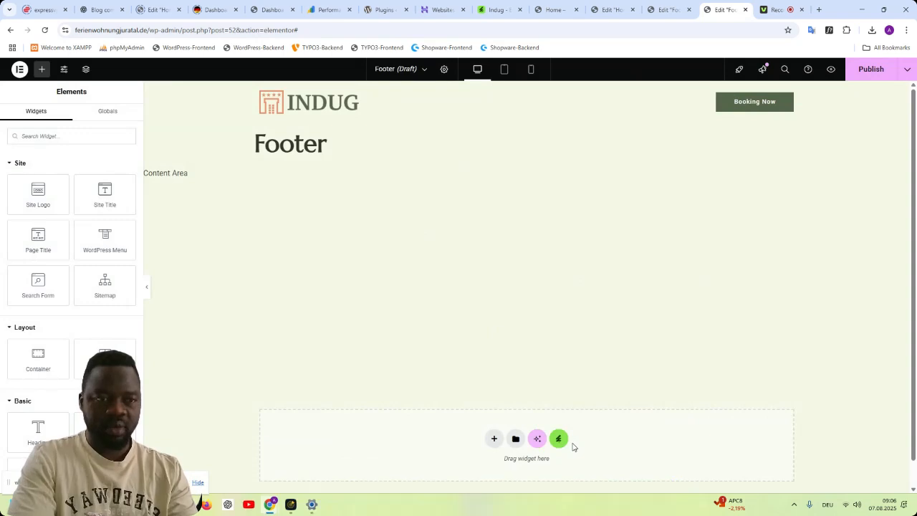
{"action": "left_click", "coordinate": [775, 10]}
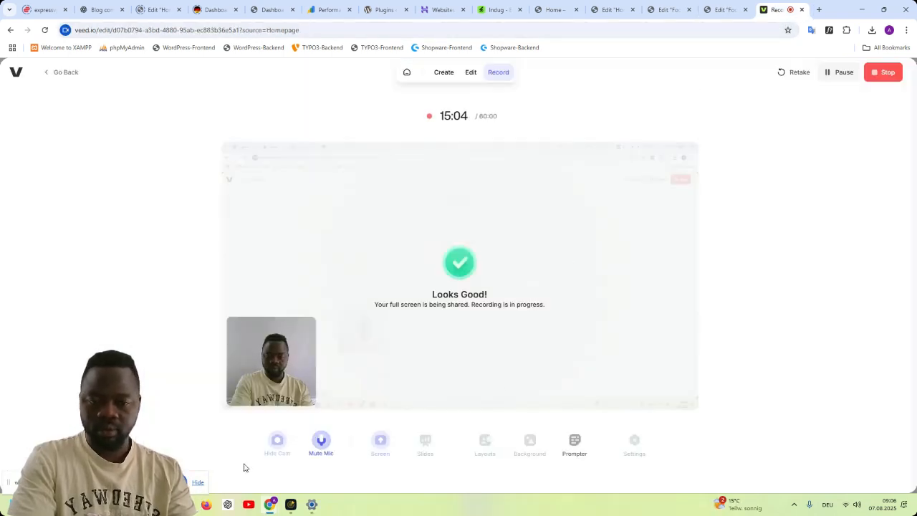
{"action": "left_click", "coordinate": [718, 10]}
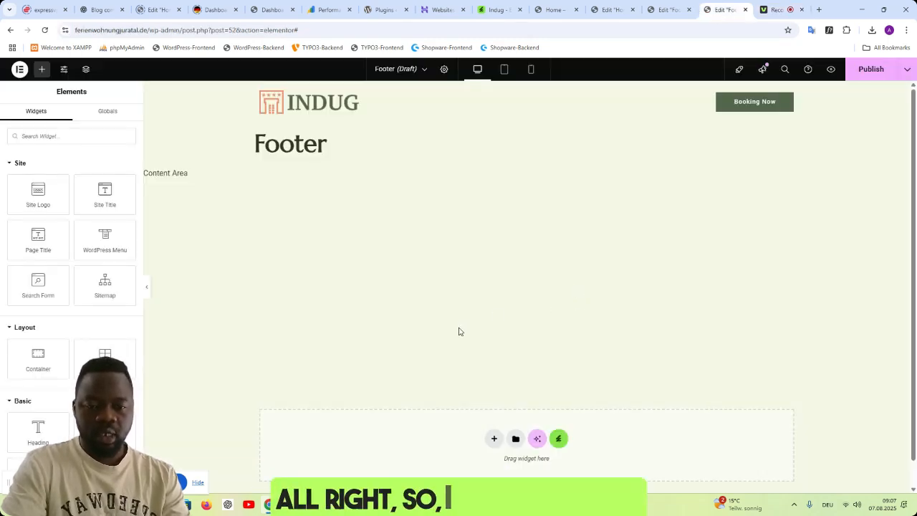
- Insert the Footer template from the installed Indug kit into the footer template and look over its sections
{"action": "left_click", "coordinate": [558, 439]}
{"action": "left_click", "coordinate": [267, 241]}
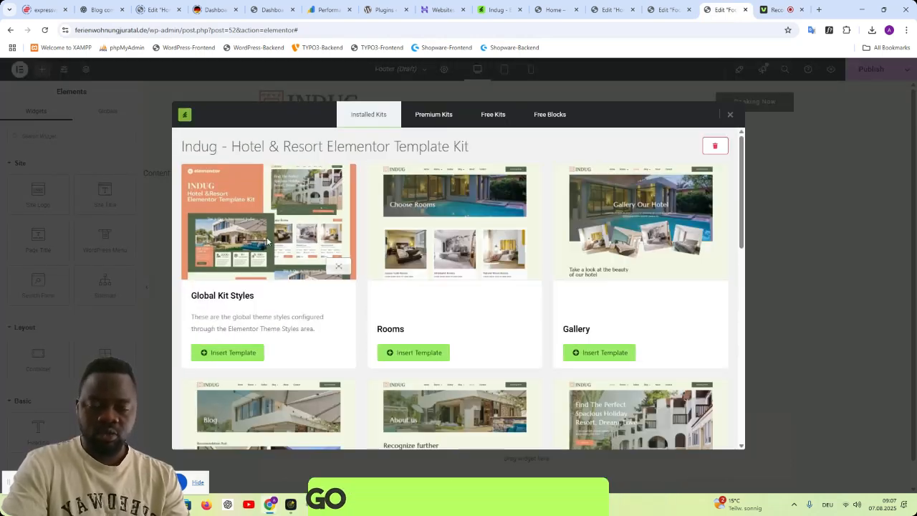
{"action": "scroll", "coordinate": [573, 297], "scroll_direction": "down", "scroll_amount": 6}
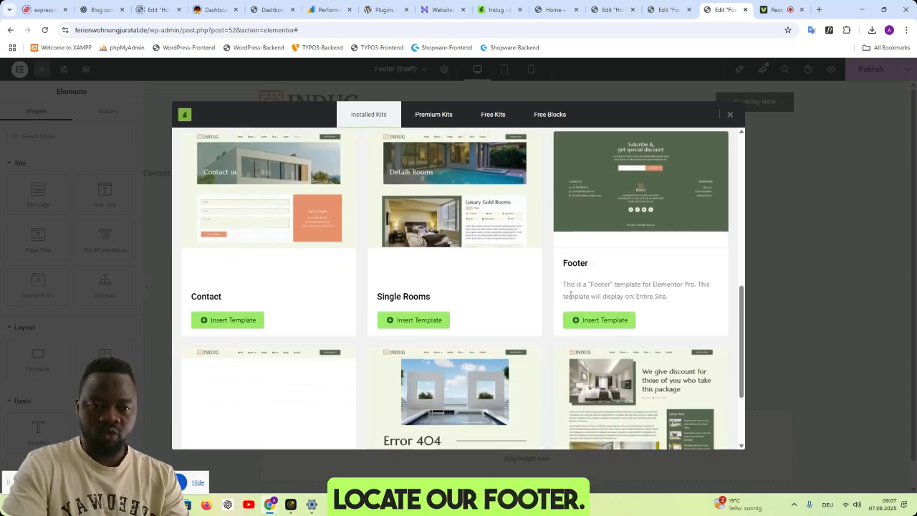
{"action": "scroll", "coordinate": [566, 295], "scroll_direction": "up", "scroll_amount": 1}
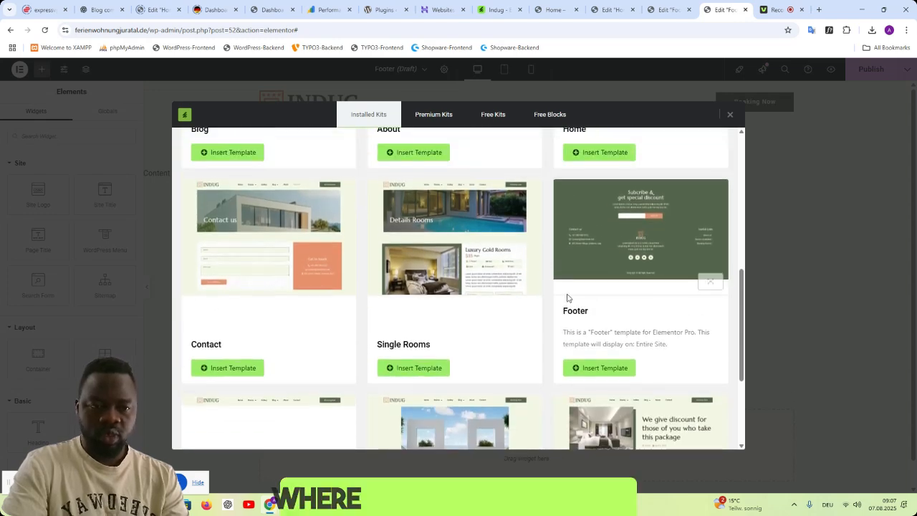
{"action": "left_click", "coordinate": [606, 369]}
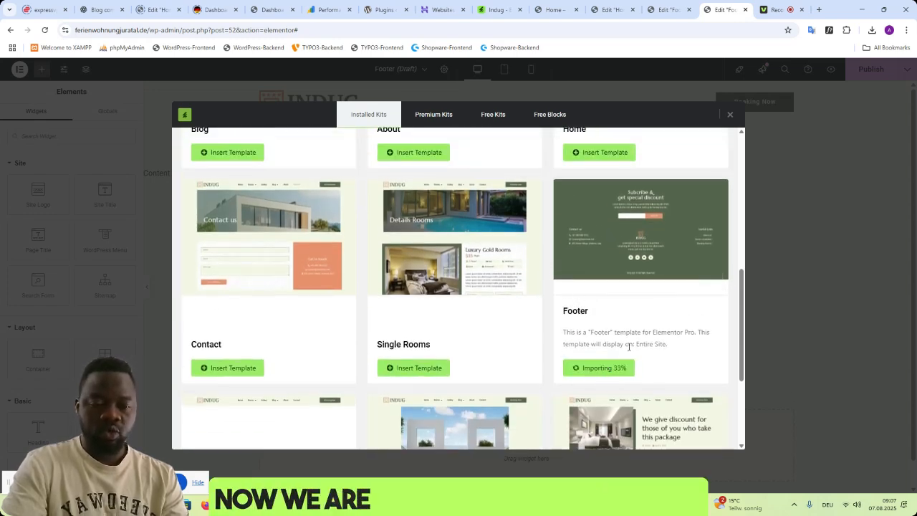
{"action": "scroll", "coordinate": [661, 345], "scroll_direction": "down", "scroll_amount": 7}
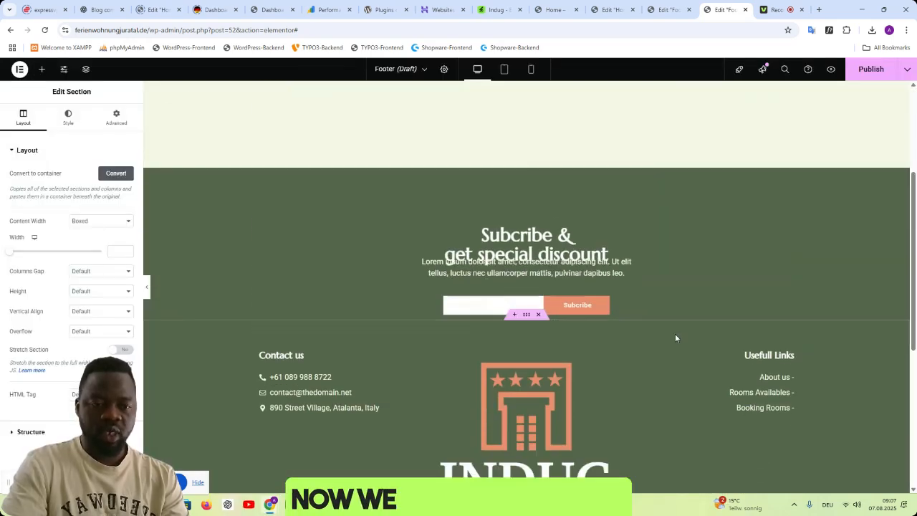
{"action": "scroll", "coordinate": [721, 330], "scroll_direction": "up", "scroll_amount": 2}
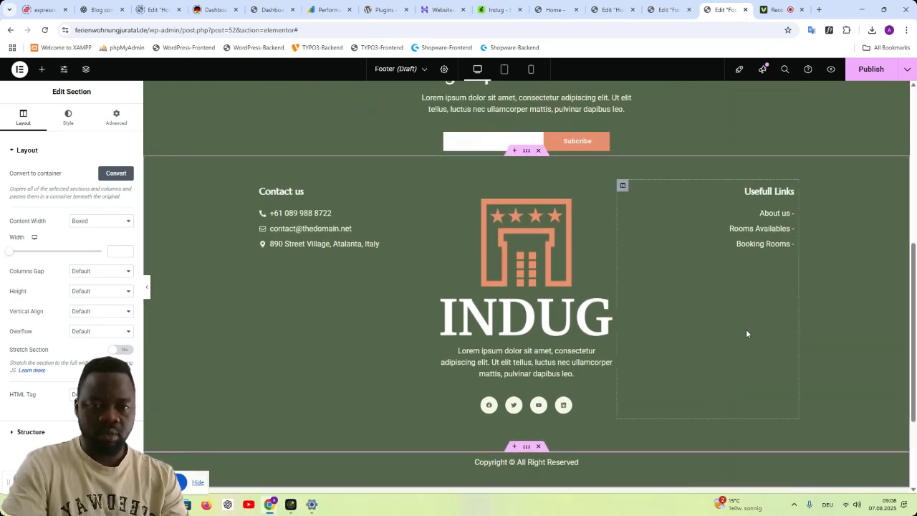
- Publish the footer template with a display condition that includes the Entire Site
{"action": "left_click", "coordinate": [869, 74]}
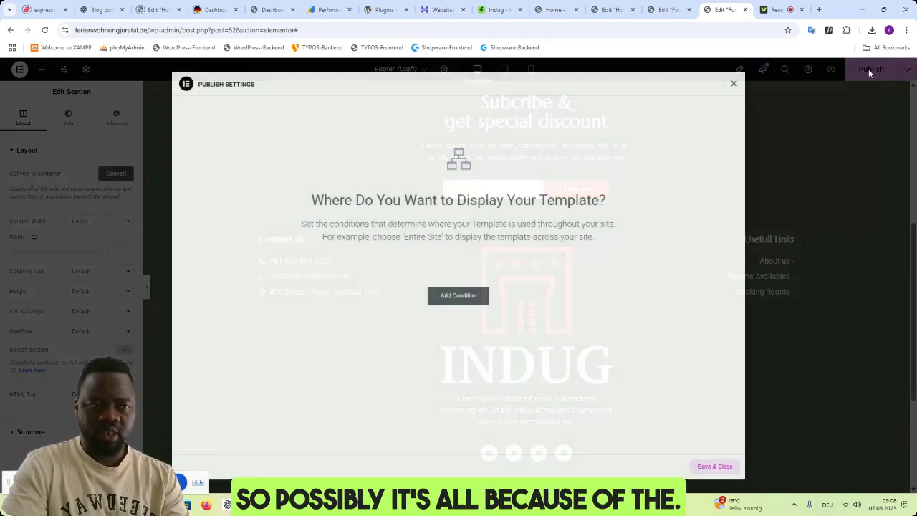
{"action": "left_click", "coordinate": [458, 294]}
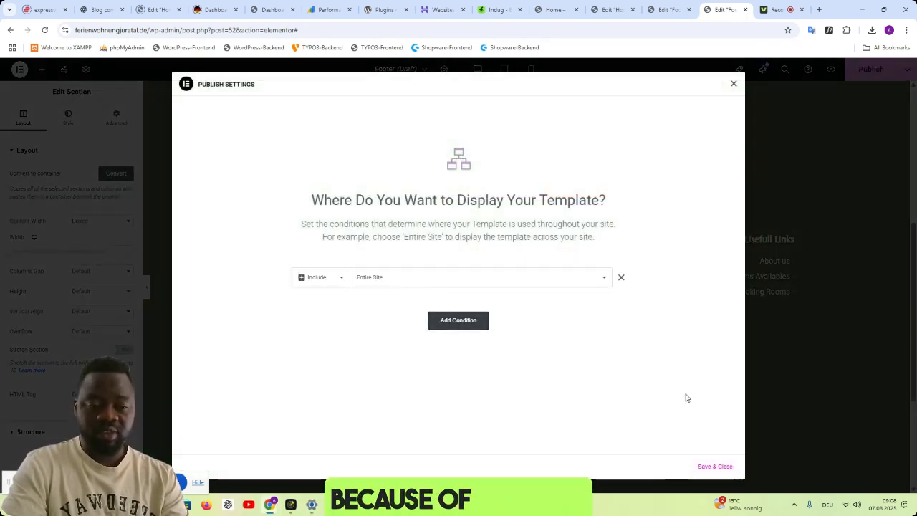
{"action": "left_click", "coordinate": [715, 466]}
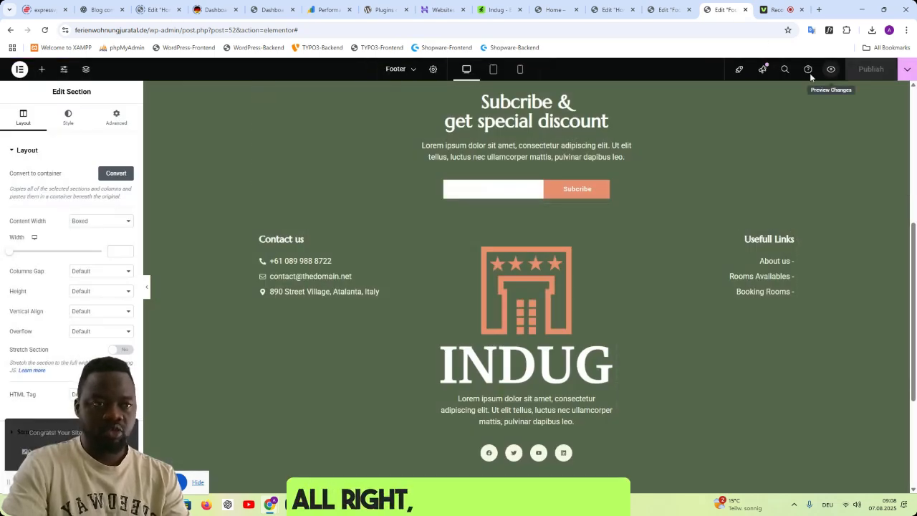
- Preview the published footer template and look through its subscribe form, contact details, logo and links
{"action": "left_click", "coordinate": [660, 10]}
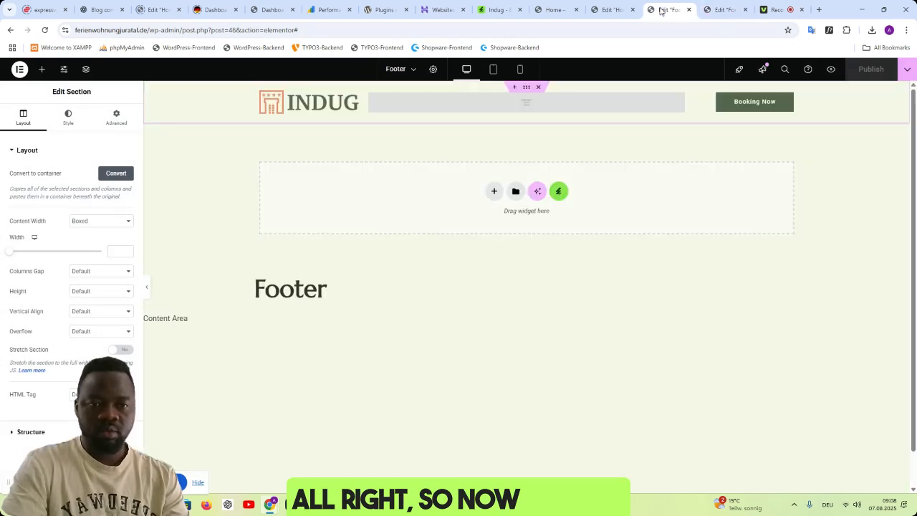
{"action": "left_click", "coordinate": [723, 10]}
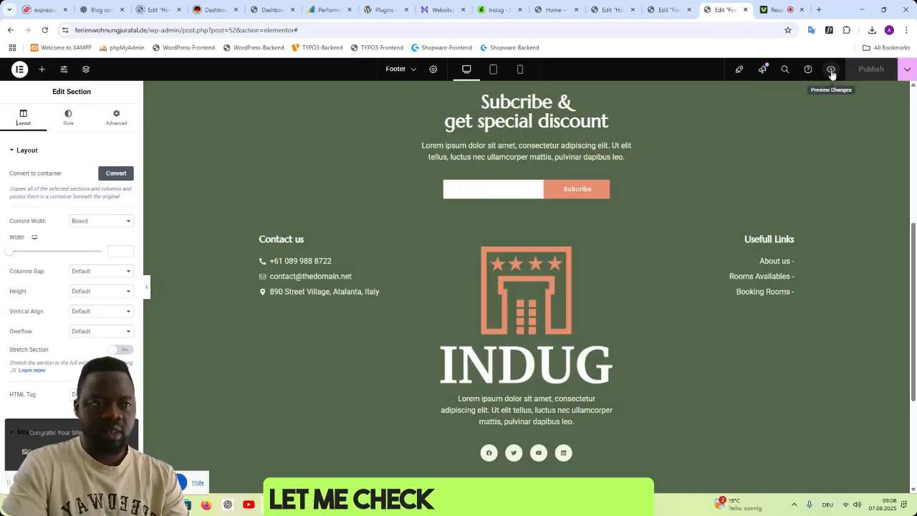
{"action": "left_click", "coordinate": [831, 71]}
{"action": "scroll", "coordinate": [663, 339], "scroll_direction": "down", "scroll_amount": 4}
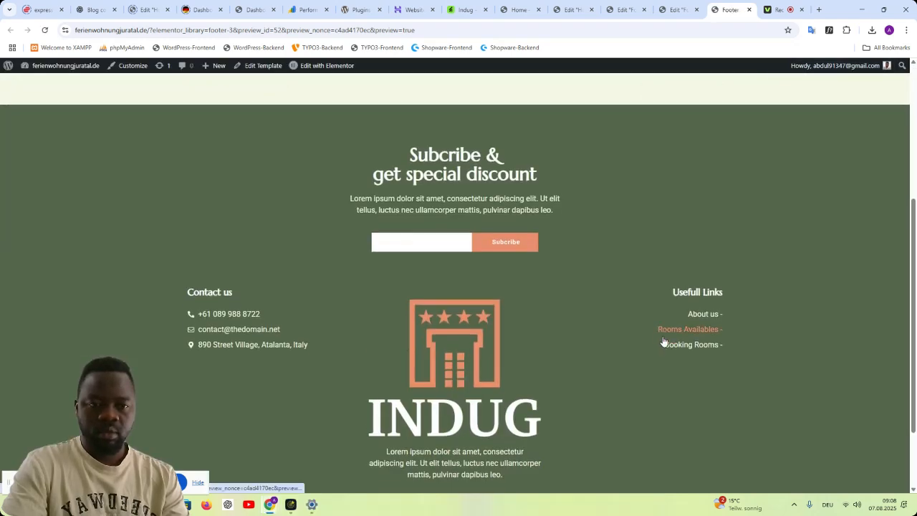
{"action": "scroll", "coordinate": [663, 340], "scroll_direction": "down", "scroll_amount": 2}
{"action": "scroll", "coordinate": [663, 340], "scroll_direction": "up", "scroll_amount": 2}
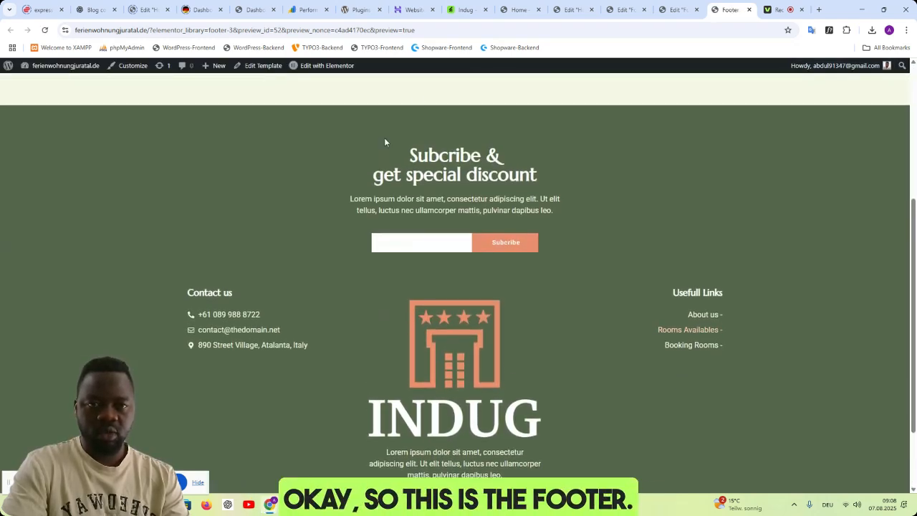
- Examine the footer in the Indug kit's live demo to compare it with the imported one
{"action": "left_click", "coordinate": [520, 10]}
{"action": "left_click", "coordinate": [462, 10]}
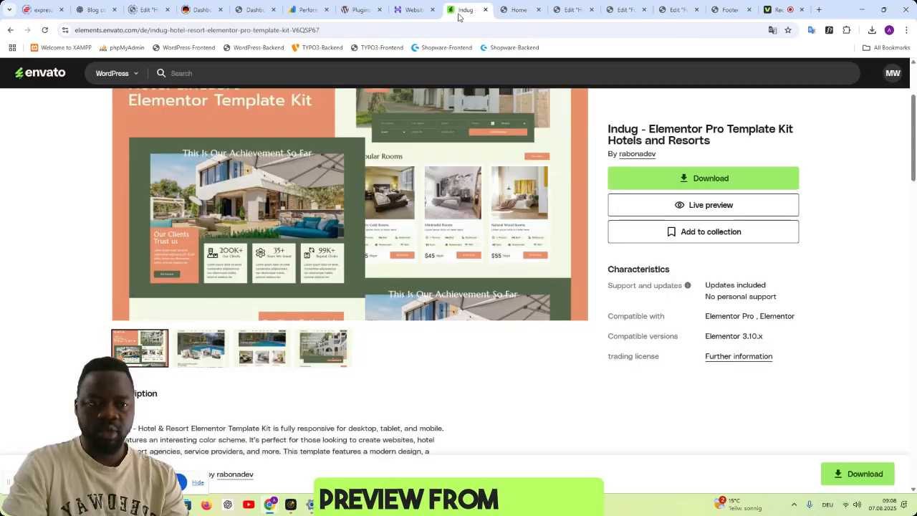
{"action": "left_click", "coordinate": [519, 10]}
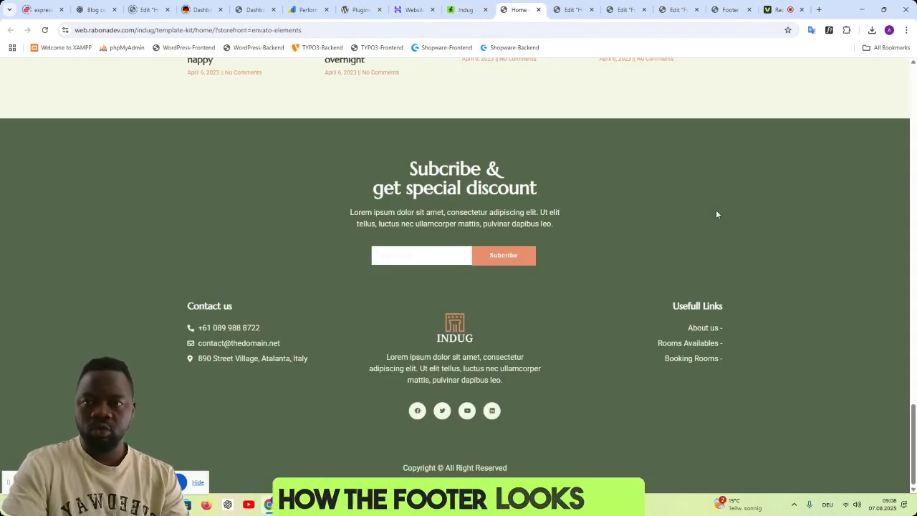
{"action": "scroll", "coordinate": [751, 247], "scroll_direction": "up", "scroll_amount": 15}
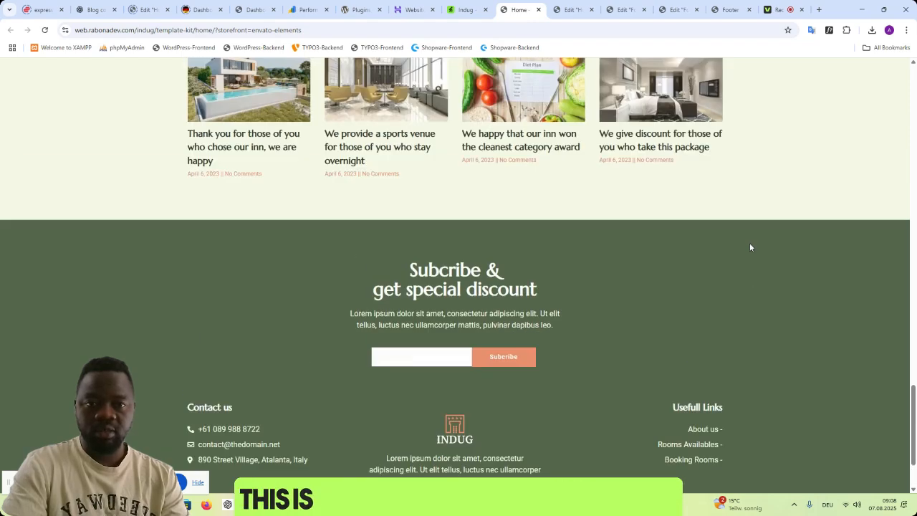
{"action": "scroll", "coordinate": [750, 247], "scroll_direction": "up", "scroll_amount": 5}
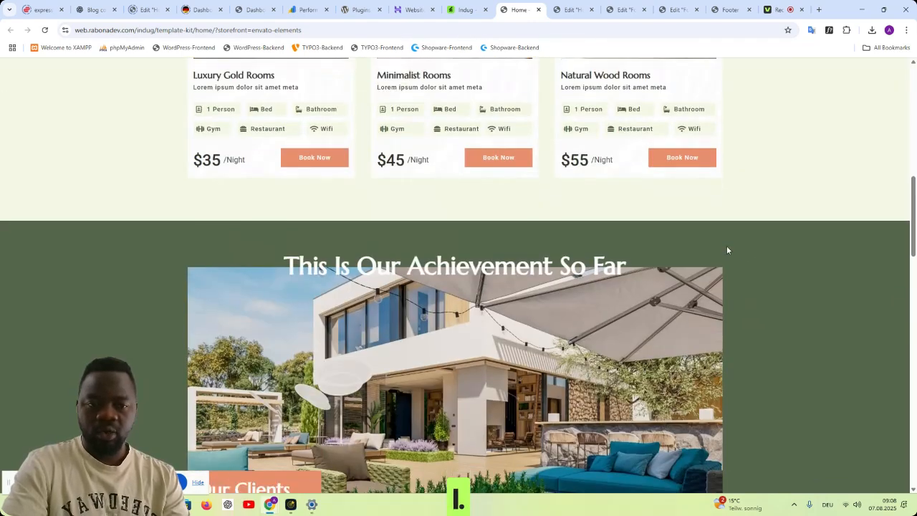
{"action": "scroll", "coordinate": [727, 250], "scroll_direction": "down", "scroll_amount": 20}
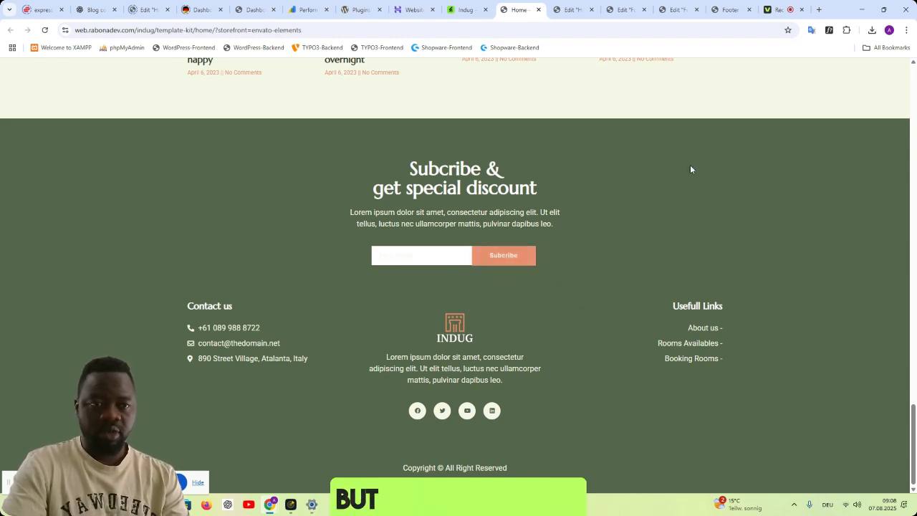
- Open the site's root address from the footer preview and check the homepage with its header and footer
{"action": "left_click", "coordinate": [567, 11]}
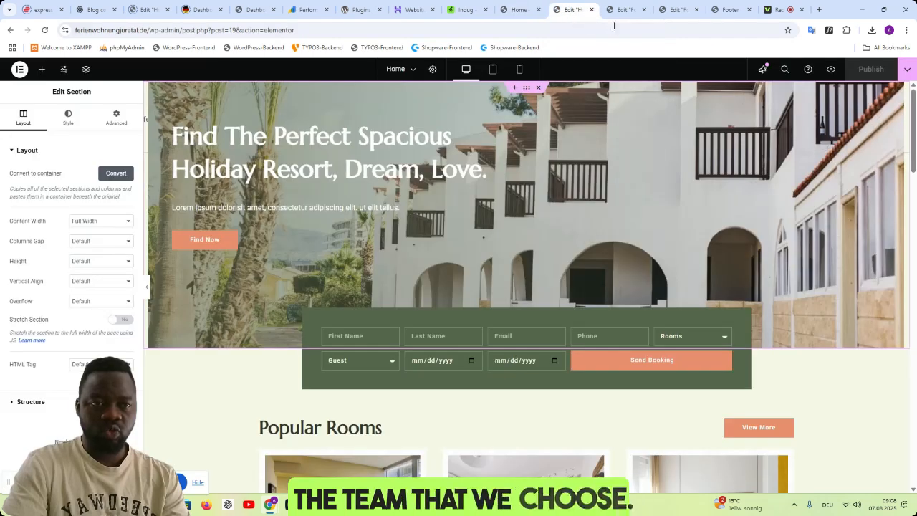
{"action": "left_click", "coordinate": [622, 10]}
{"action": "left_click", "coordinate": [716, 10]}
{"action": "scroll", "coordinate": [655, 231], "scroll_direction": "up", "scroll_amount": 4}
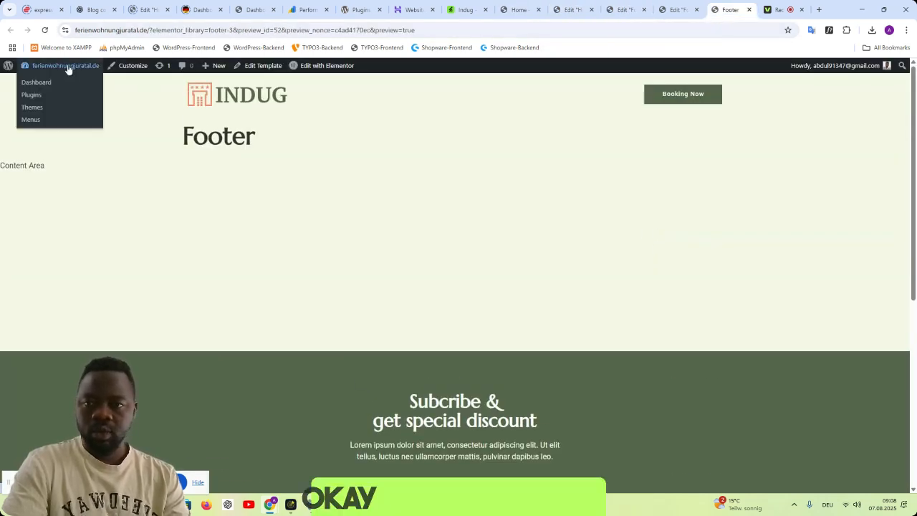
{"action": "left_click_drag", "start_coordinate": [415, 30], "coordinate": [146, 32]}
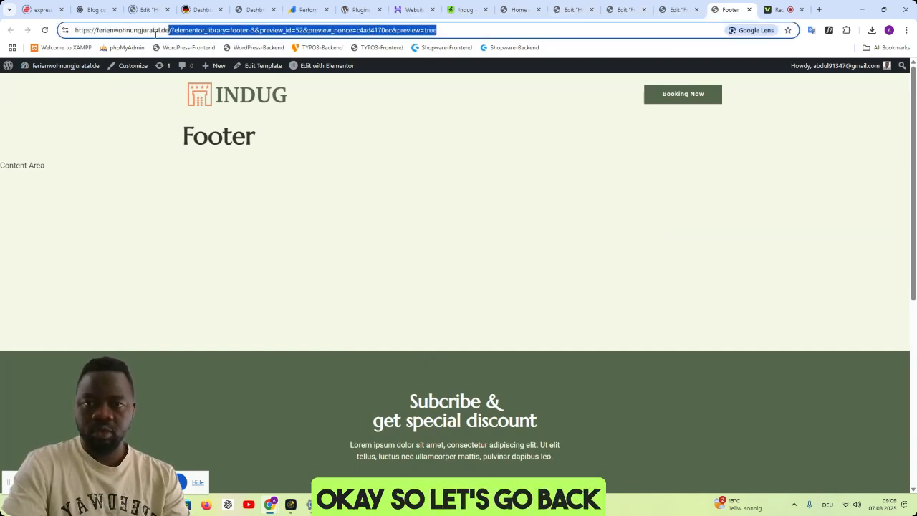
{"action": "key", "text": "BackSpace"}
{"action": "key", "text": "Return"}
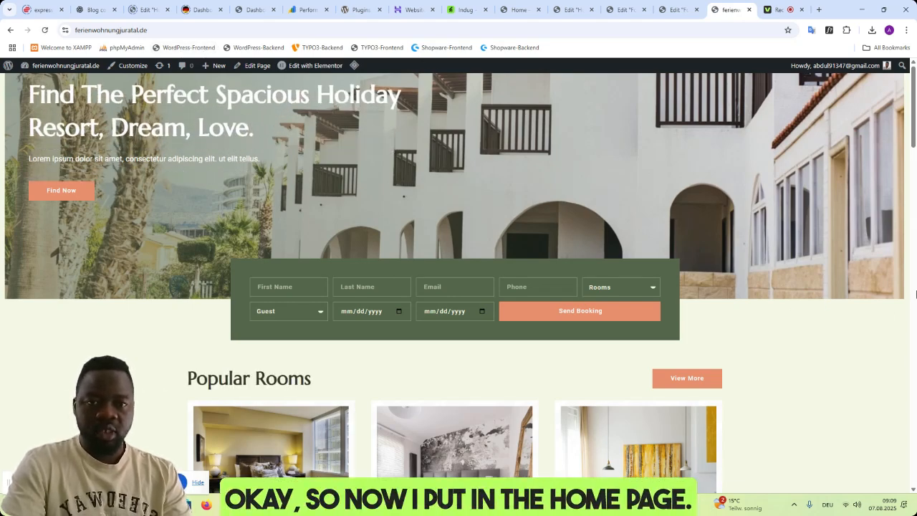
{"action": "scroll", "coordinate": [915, 292], "scroll_direction": "down", "scroll_amount": 3}
{"action": "scroll", "coordinate": [916, 290], "scroll_direction": "up", "scroll_amount": 3}
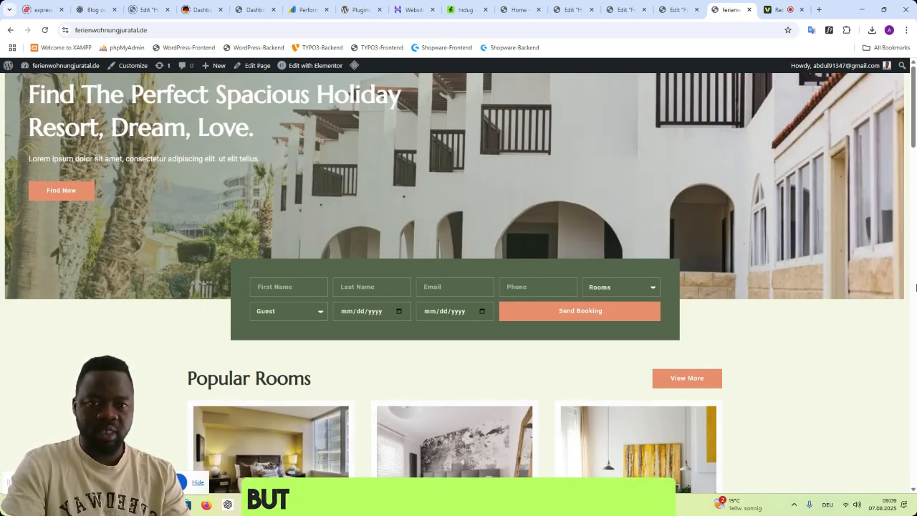
- Set the top margin of the Home page's hero section to 0 and publish the page
{"action": "left_click", "coordinate": [674, 10]}
{"action": "left_click", "coordinate": [612, 19]}
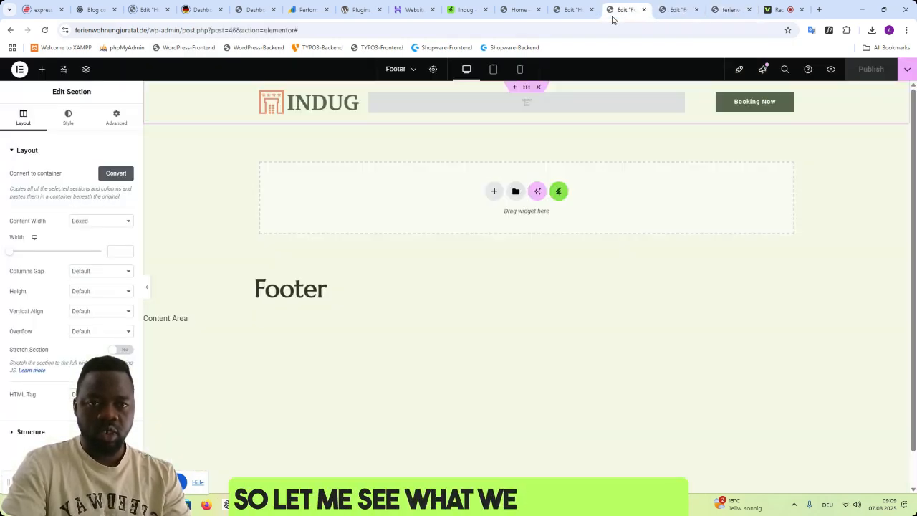
{"action": "left_click", "coordinate": [565, 13]}
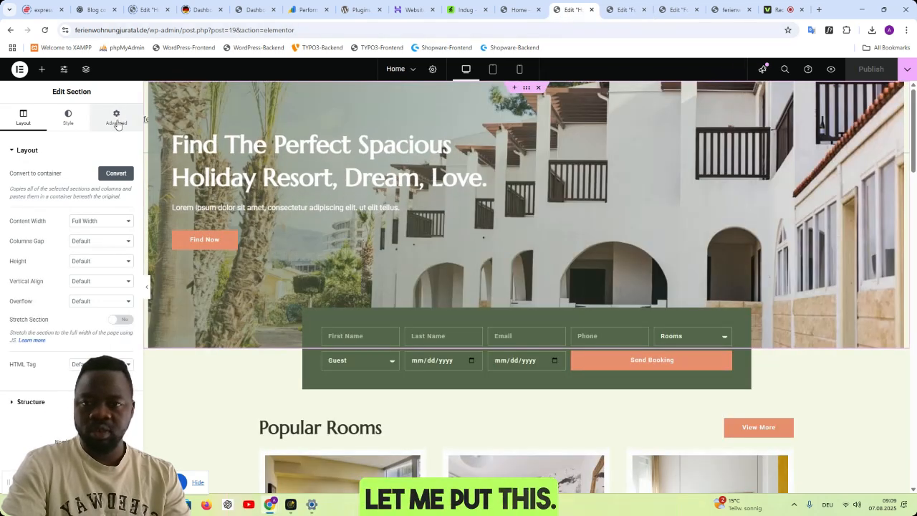
{"action": "left_click", "coordinate": [116, 117]}
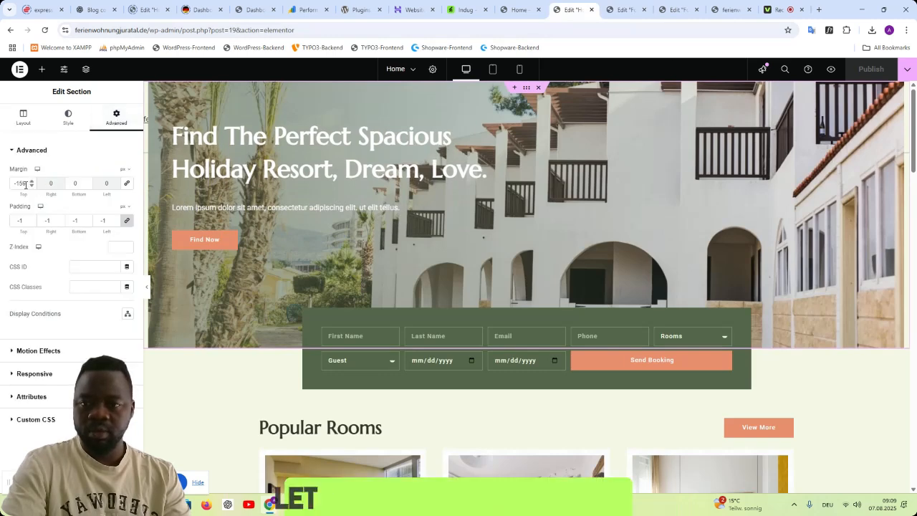
{"action": "type", "text": "0"}
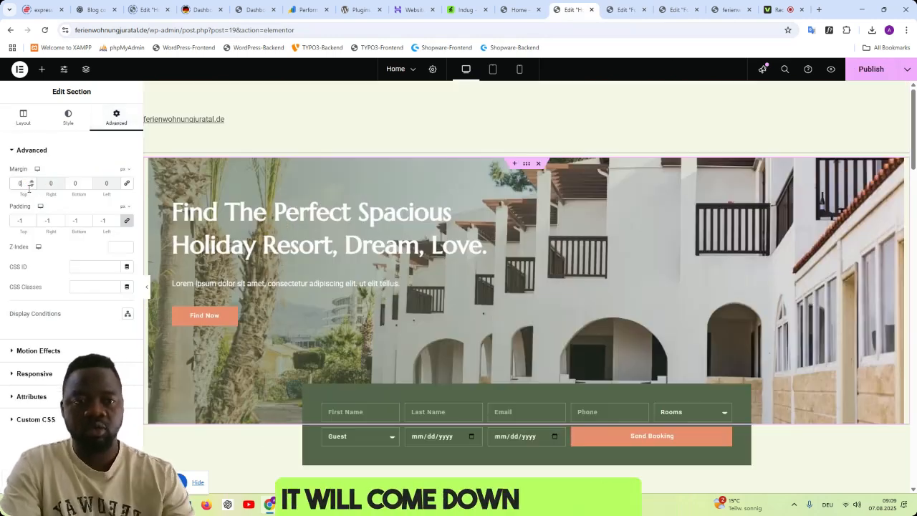
{"action": "left_click", "coordinate": [868, 75]}
- Check the Home page preview and compare its header and hero section with the Indug live demo
{"action": "left_click", "coordinate": [610, 14]}
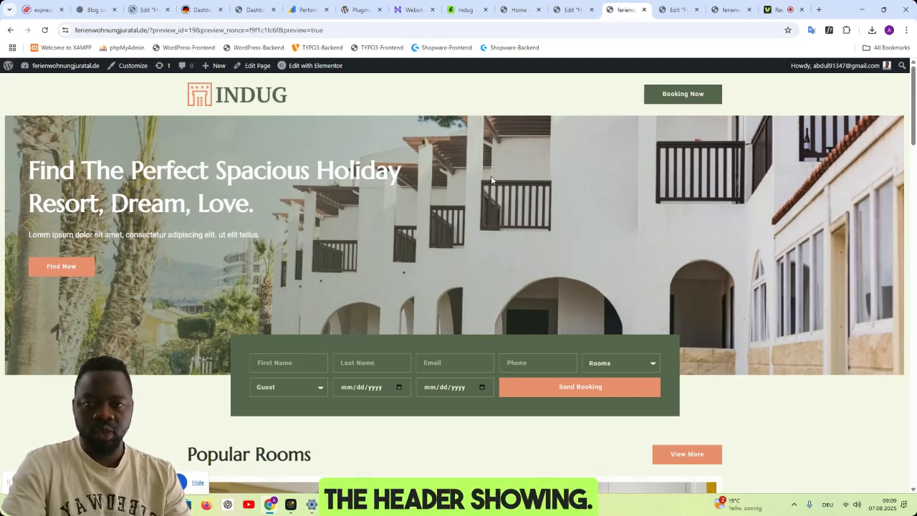
{"action": "left_click", "coordinate": [519, 10]}
{"action": "left_click_drag", "start_coordinate": [914, 445], "coordinate": [880, 81]}
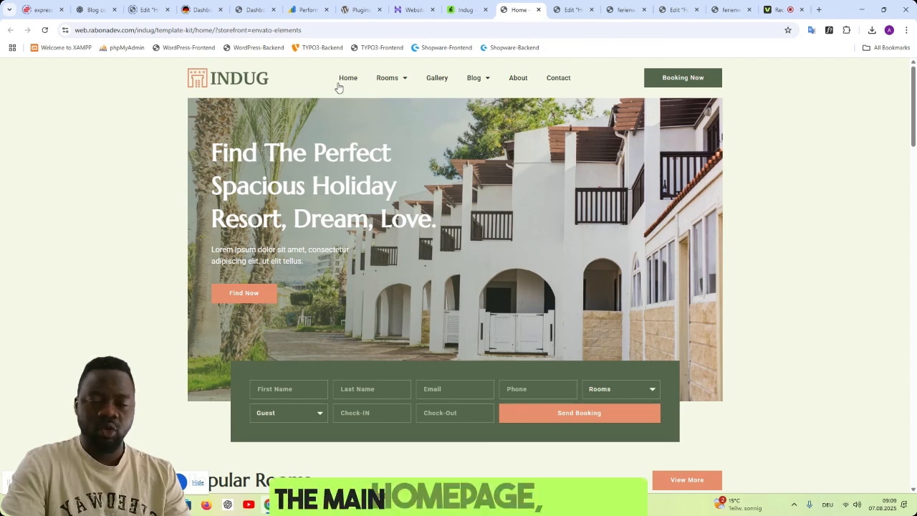
{"action": "left_click", "coordinate": [467, 10]}
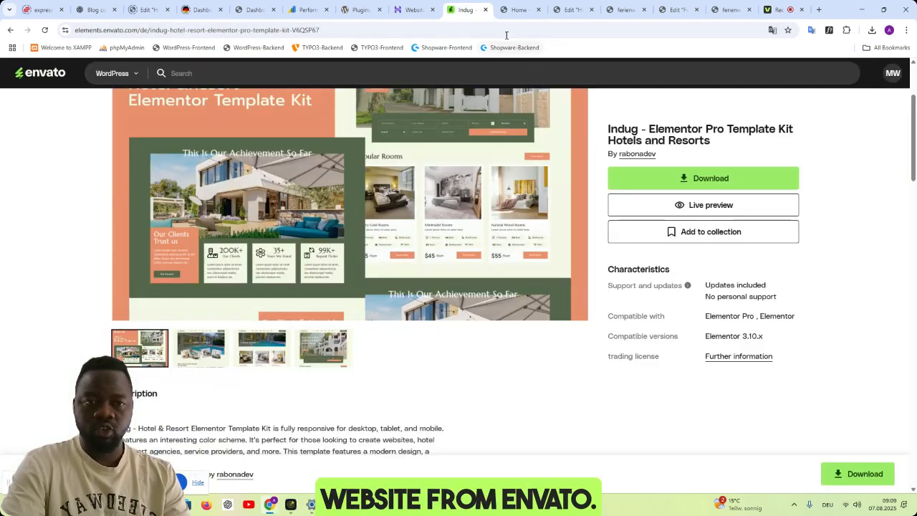
{"action": "left_click", "coordinate": [508, 17]}
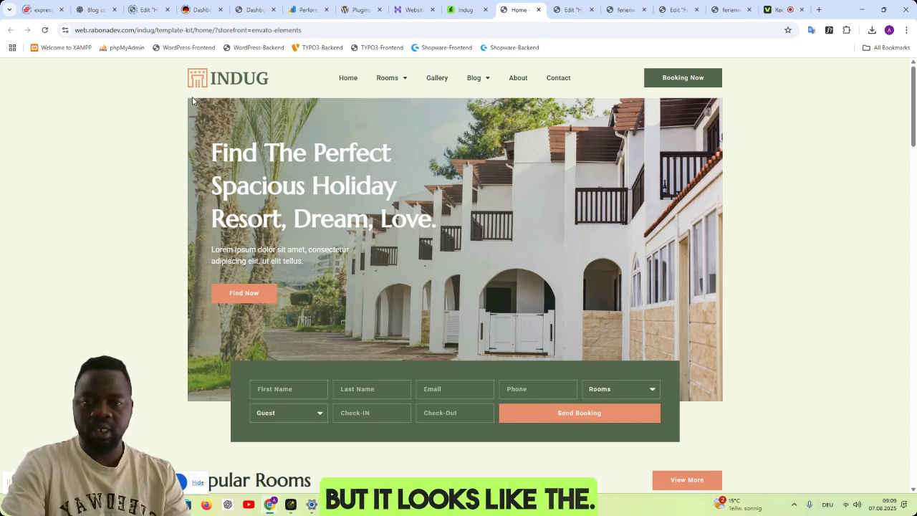
- Set the content width of the Home page's hero section to Boxed in the Elementor editor and publish the page
{"action": "left_click", "coordinate": [566, 11]}
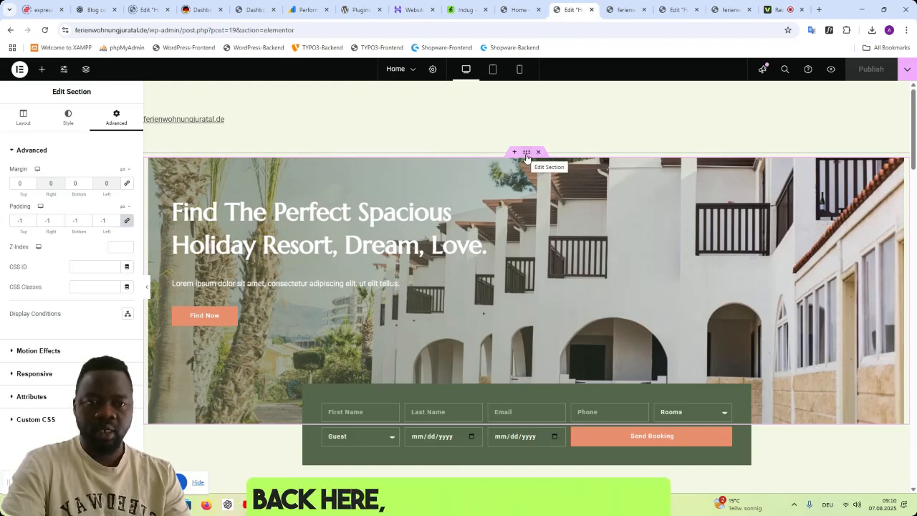
{"action": "left_click", "coordinate": [23, 118]}
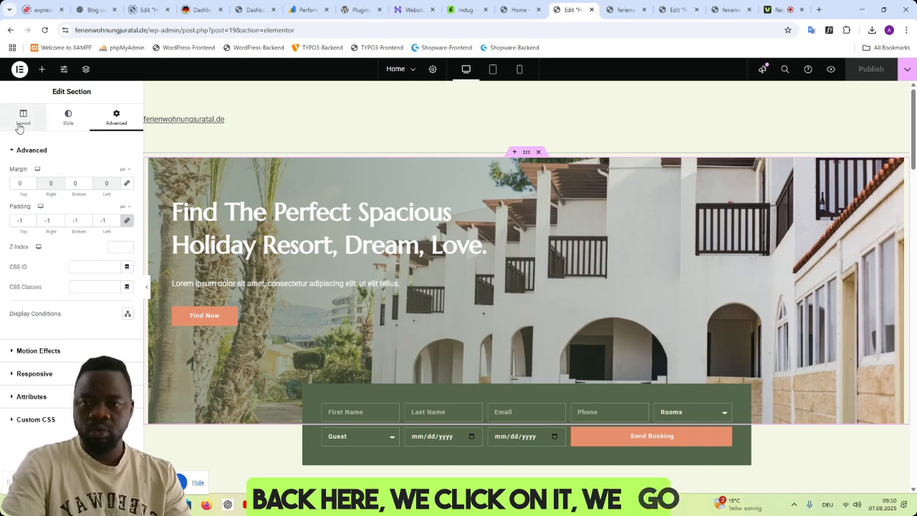
{"action": "left_click", "coordinate": [86, 222]}
{"action": "left_click", "coordinate": [82, 232]}
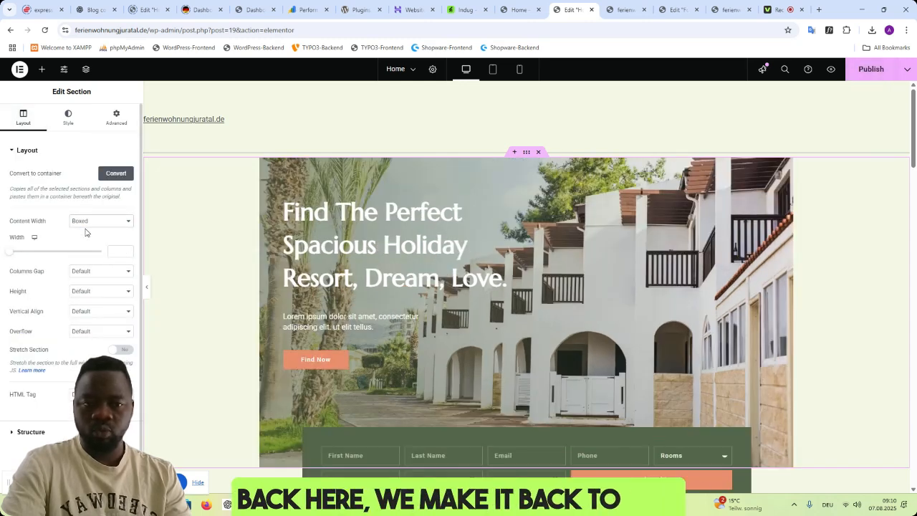
{"action": "scroll", "coordinate": [660, 299], "scroll_direction": "down", "scroll_amount": 2}
{"action": "scroll", "coordinate": [660, 299], "scroll_direction": "up", "scroll_amount": 2}
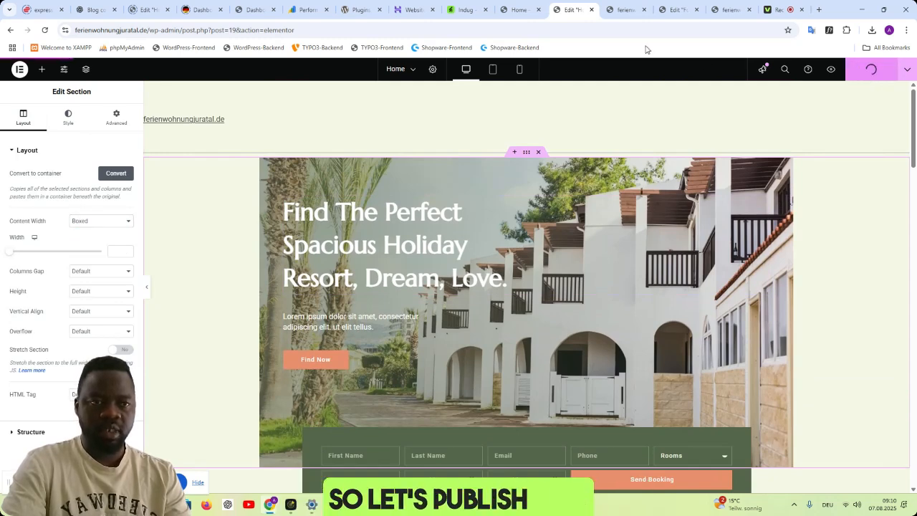
- Check the hero section in the Home page preview and compare its header with the Indug live demo
{"action": "left_click", "coordinate": [622, 9]}
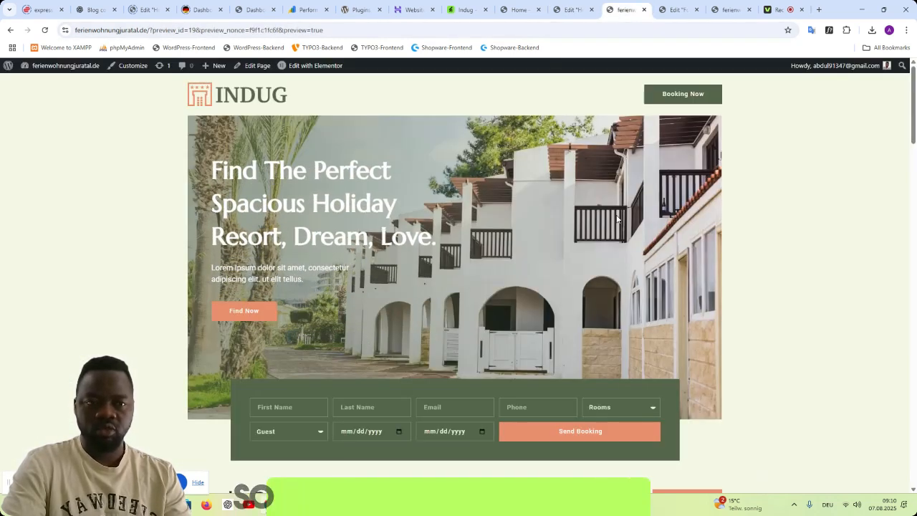
{"action": "left_click", "coordinate": [566, 9]}
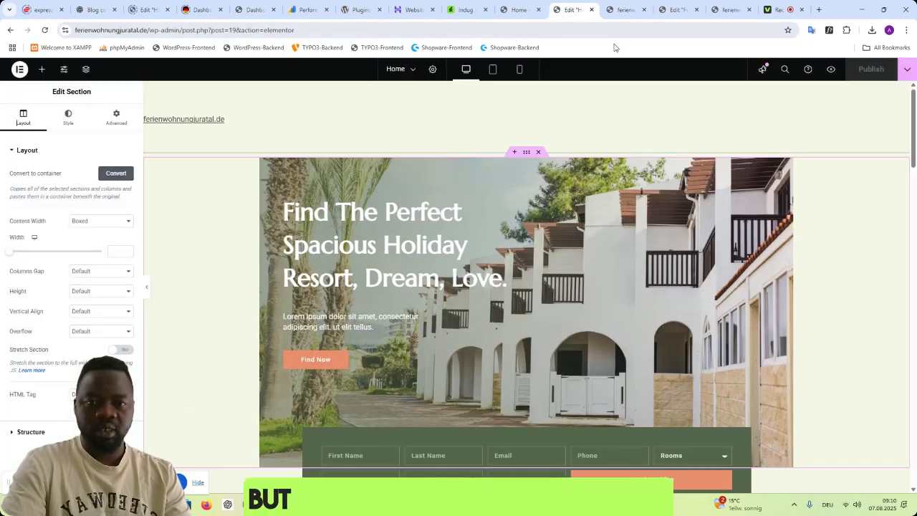
{"action": "left_click", "coordinate": [519, 9]}
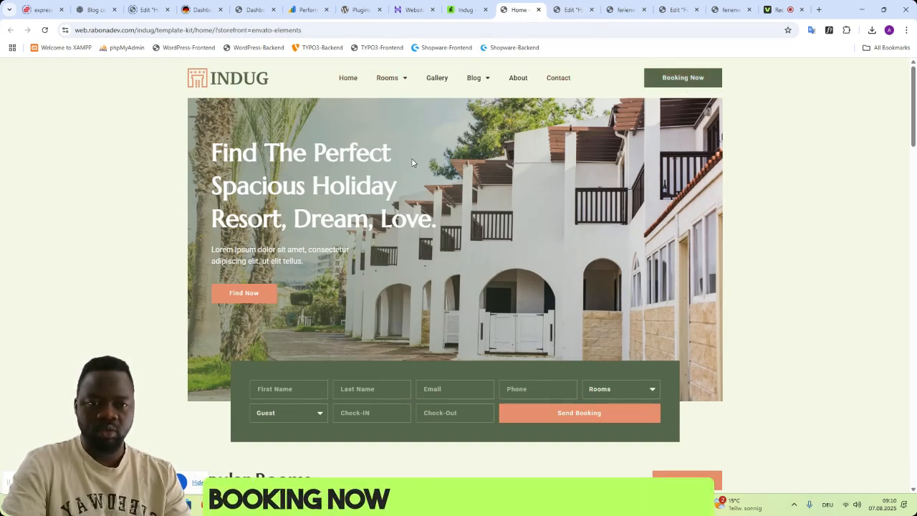
- Go from the site preview to the WordPress dashboard and open the menu settings of the theme Customizer
{"action": "left_click", "coordinate": [616, 13]}
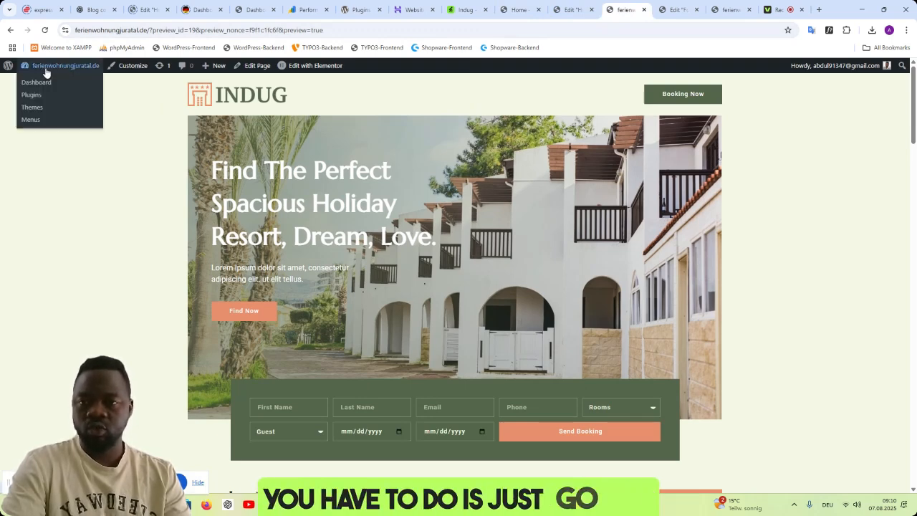
{"action": "left_click", "coordinate": [39, 81]}
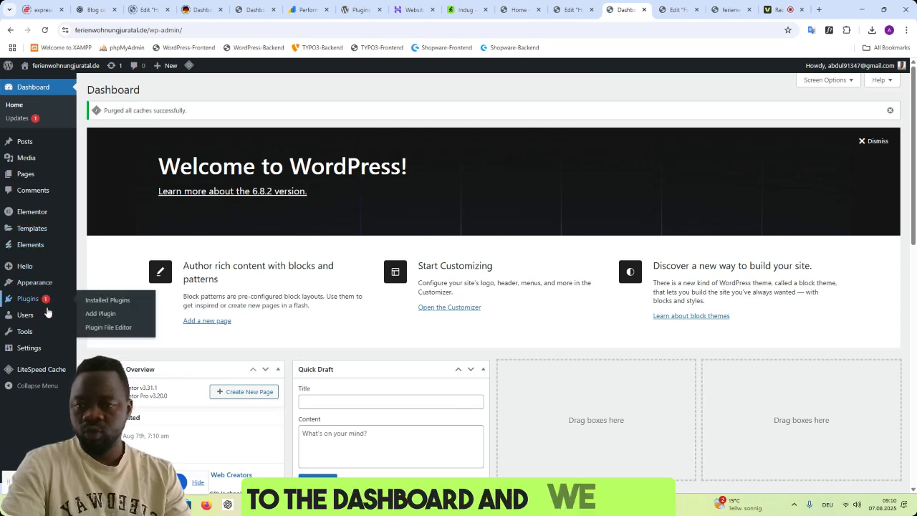
{"action": "mouse_move", "coordinate": [43, 285]}
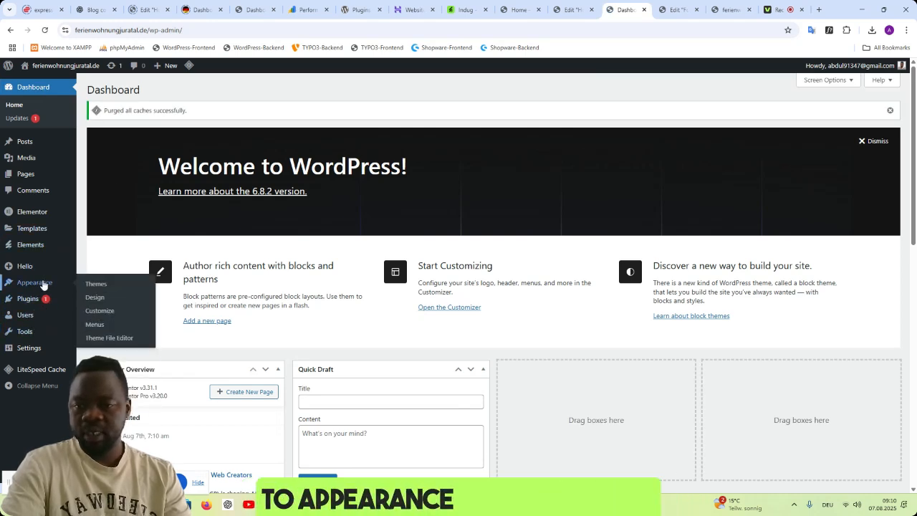
{"action": "left_click", "coordinate": [94, 313]}
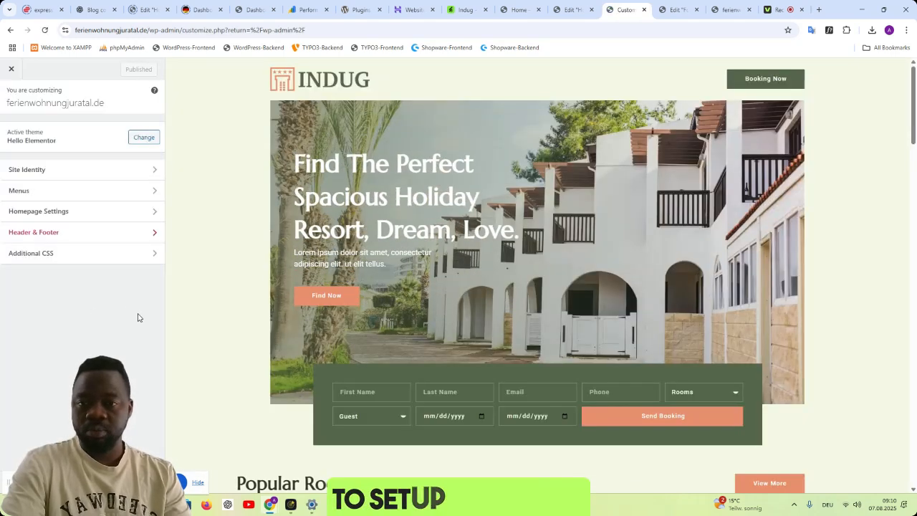
{"action": "left_click", "coordinate": [154, 191]}
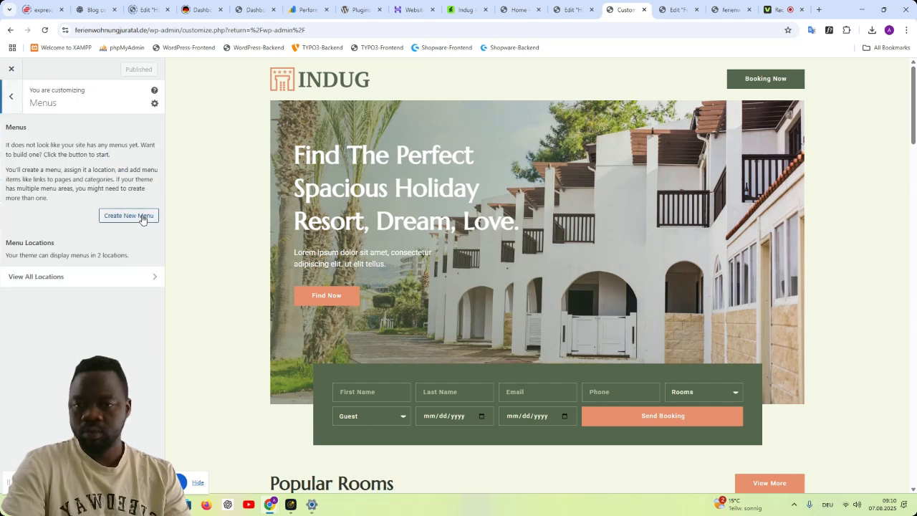
- Create a new navigation menu named Menu and assign it to the Header location
{"action": "left_click", "coordinate": [142, 217]}
{"action": "left_click", "coordinate": [108, 145]}
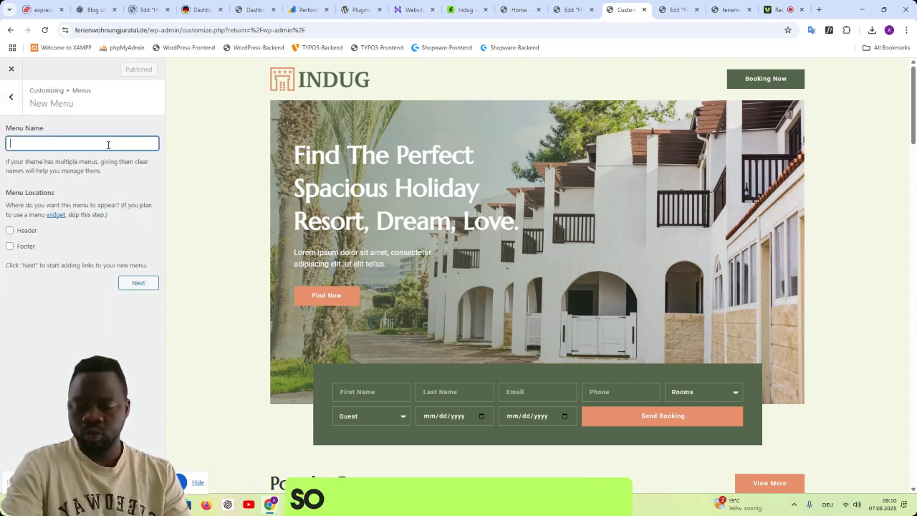
{"action": "type", "text": "Men"}
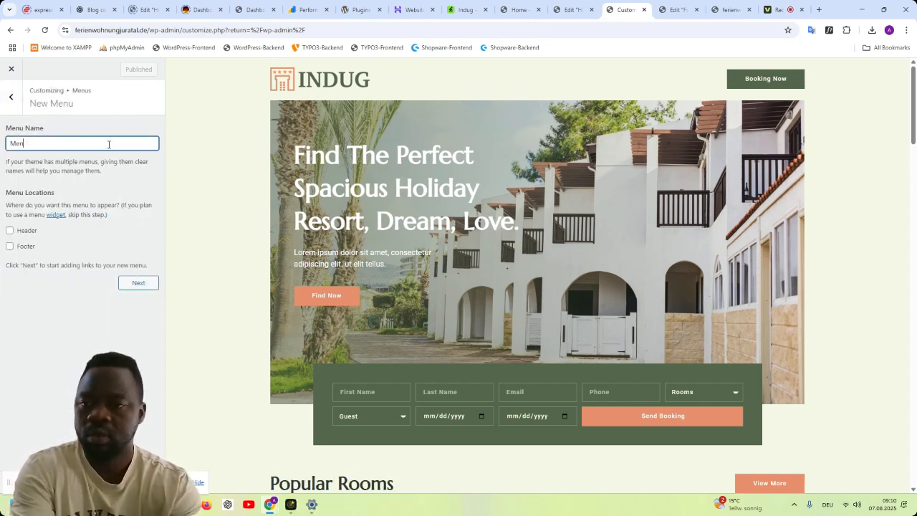
{"action": "type", "text": "u"}
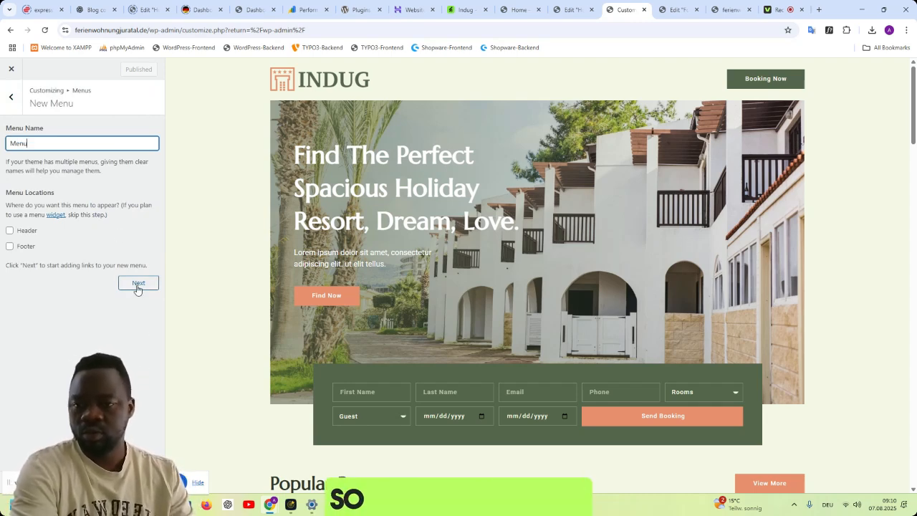
{"action": "left_click", "coordinate": [9, 231]}
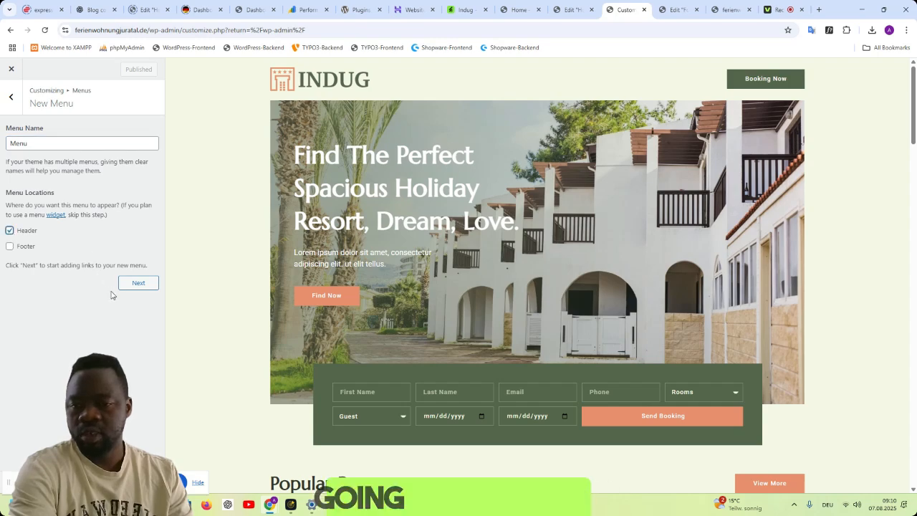
{"action": "left_click", "coordinate": [132, 283]}
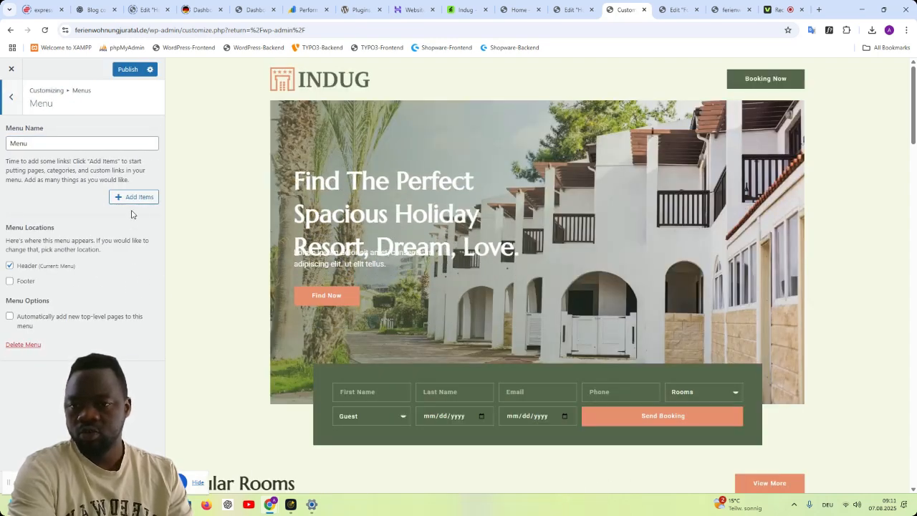
- Create a new page named Home and add it to the menu as an item
{"action": "left_click", "coordinate": [135, 201]}
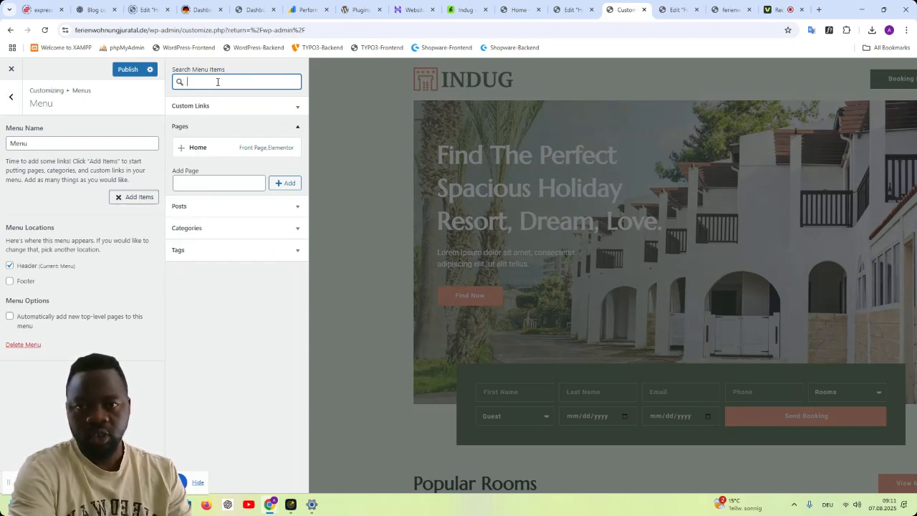
{"action": "left_click", "coordinate": [214, 183]}
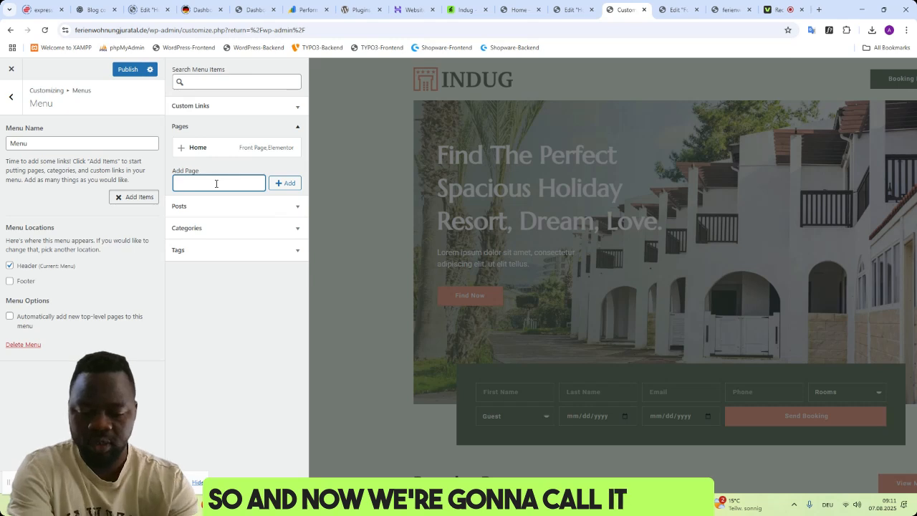
{"action": "type", "text": "Ho"}
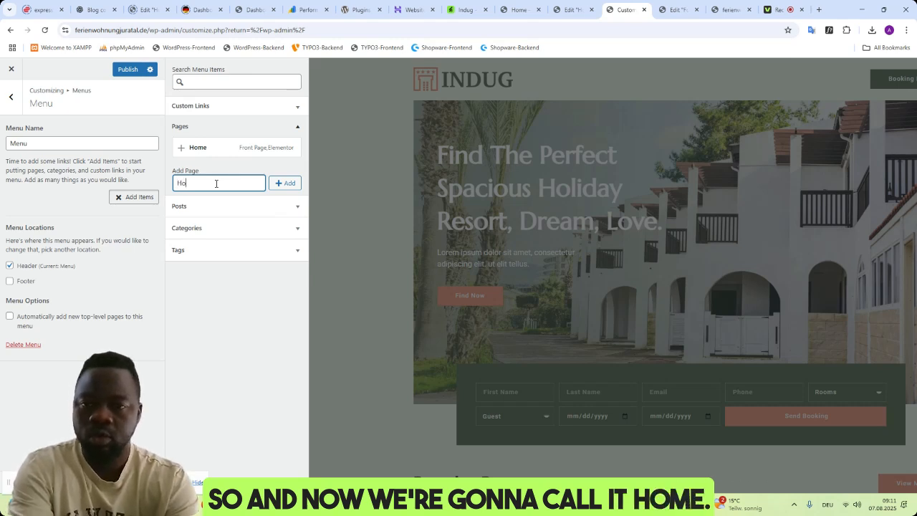
{"action": "type", "text": "me"}
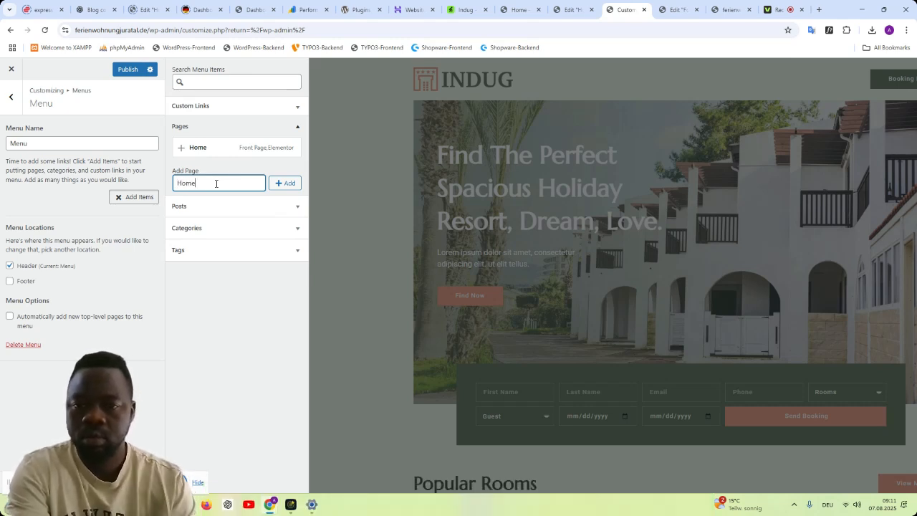
{"action": "left_click", "coordinate": [286, 183]}
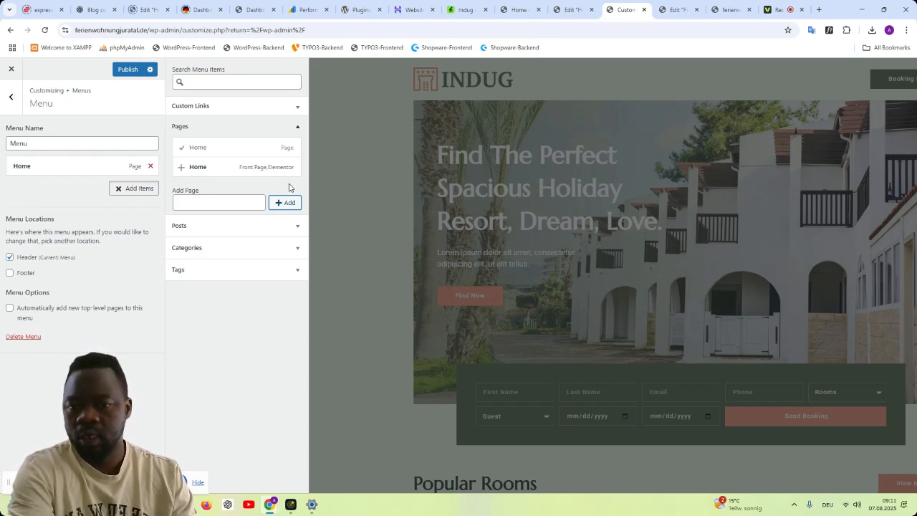
- Add new pages named Uber uns and Kontakt to the menu and publish the changes
{"action": "left_click", "coordinate": [243, 203]}
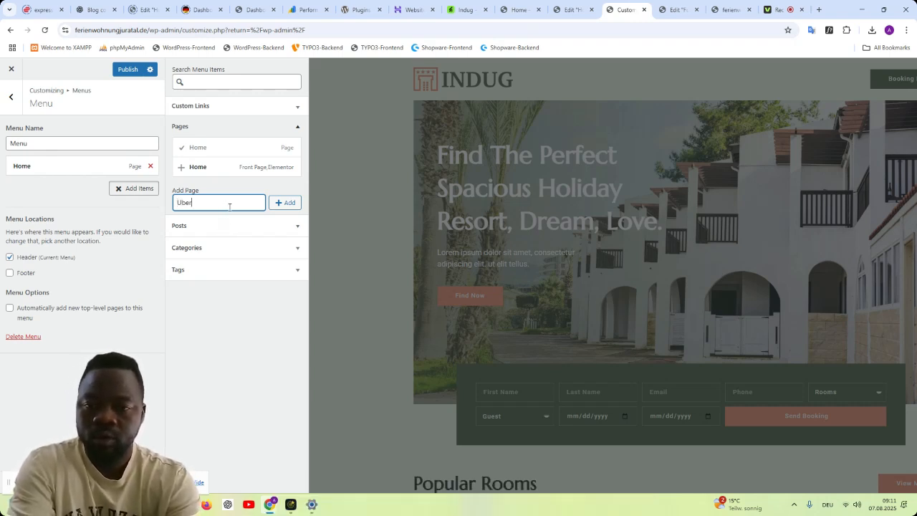
{"action": "type", "text": "Uber uns"}
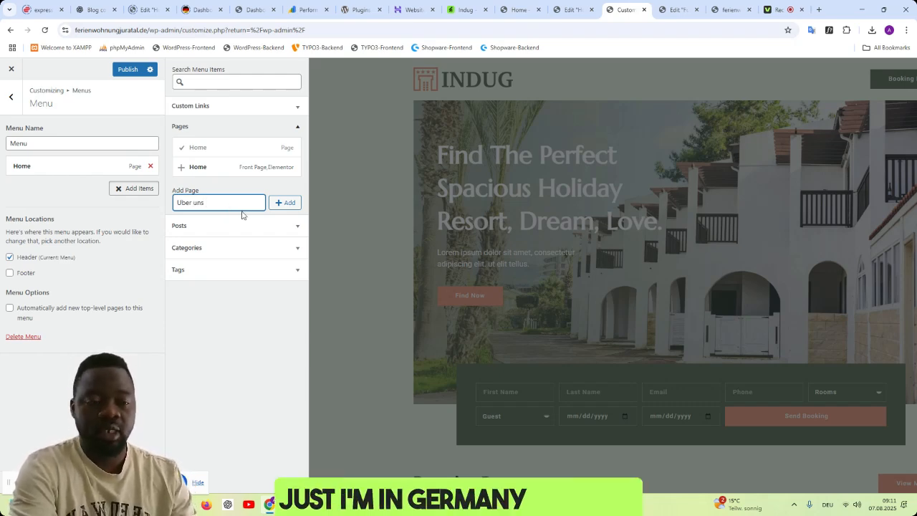
{"action": "left_click", "coordinate": [280, 205]}
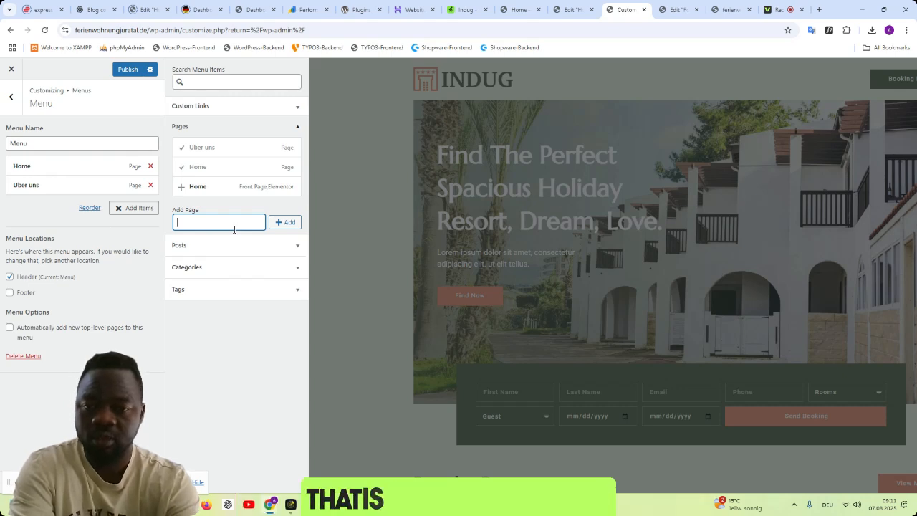
{"action": "type", "text": "Kontakt"}
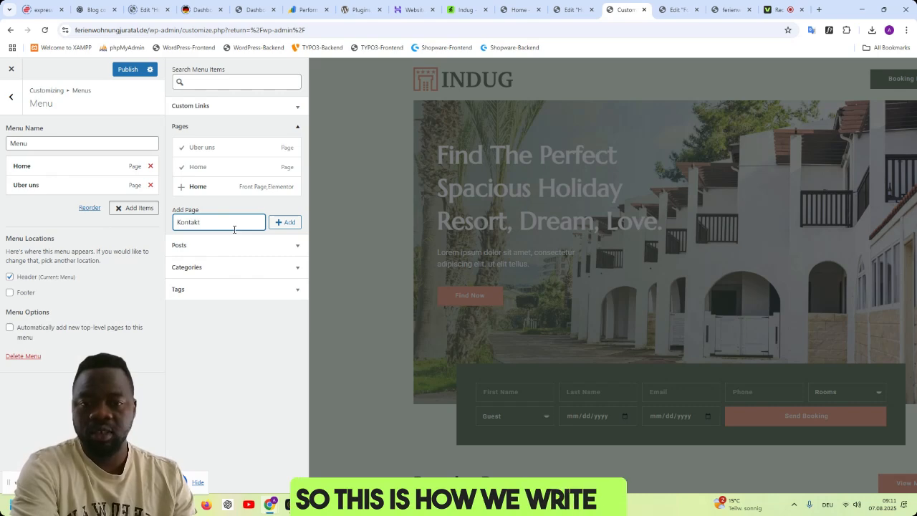
{"action": "key", "text": "Return"}
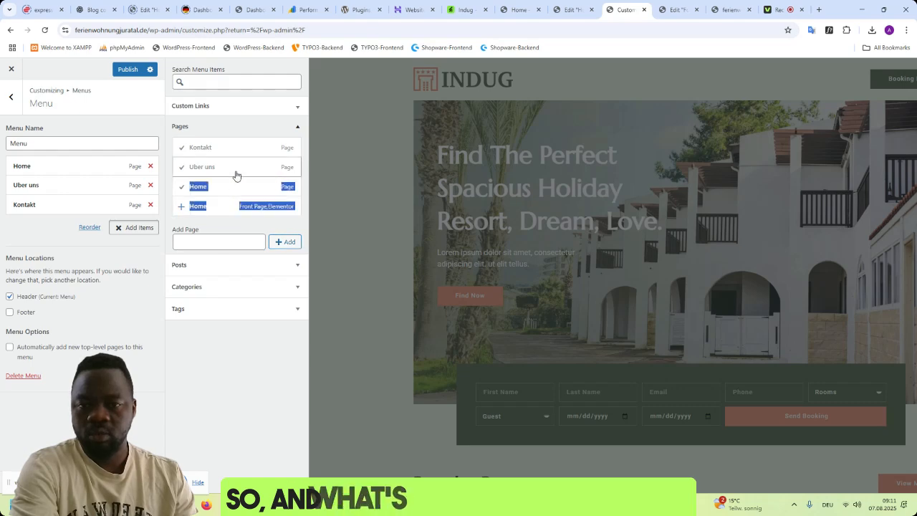
{"action": "left_click", "coordinate": [237, 244]}
{"action": "left_click", "coordinate": [123, 72]}
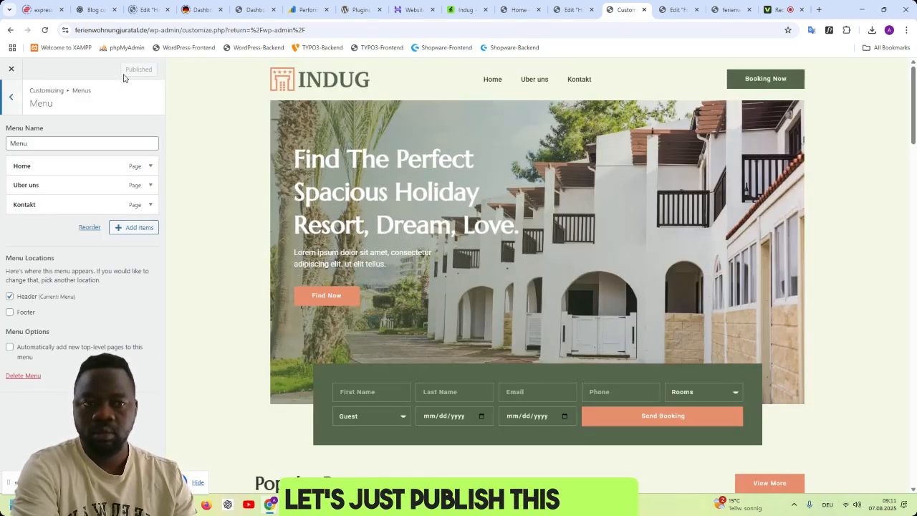
- Inspect the settings of the Home item in the published menu and collapse them again
{"action": "left_click", "coordinate": [571, 9]}
{"action": "left_click", "coordinate": [620, 11]}
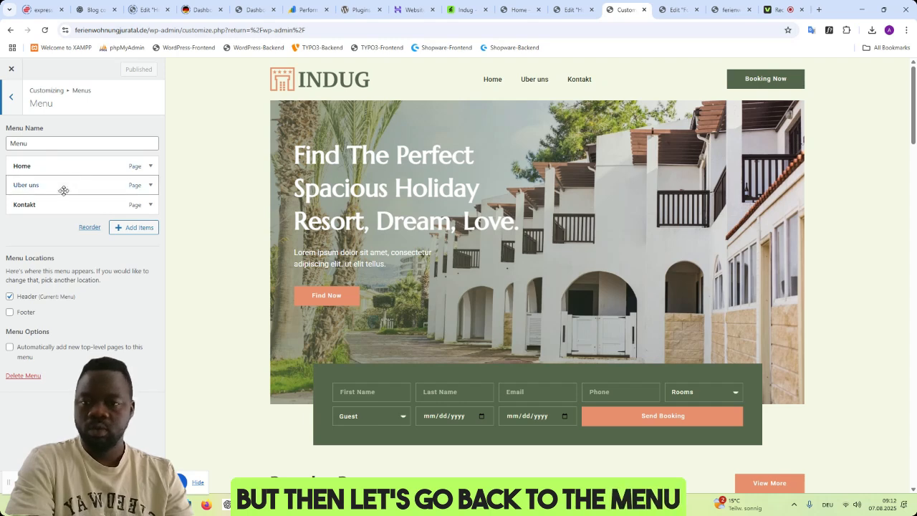
{"action": "left_click", "coordinate": [150, 166]}
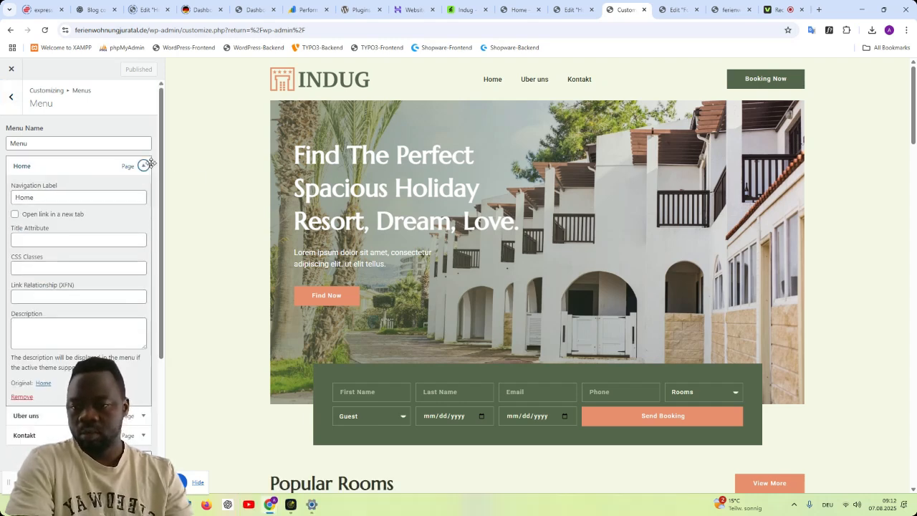
{"action": "left_click", "coordinate": [150, 165]}
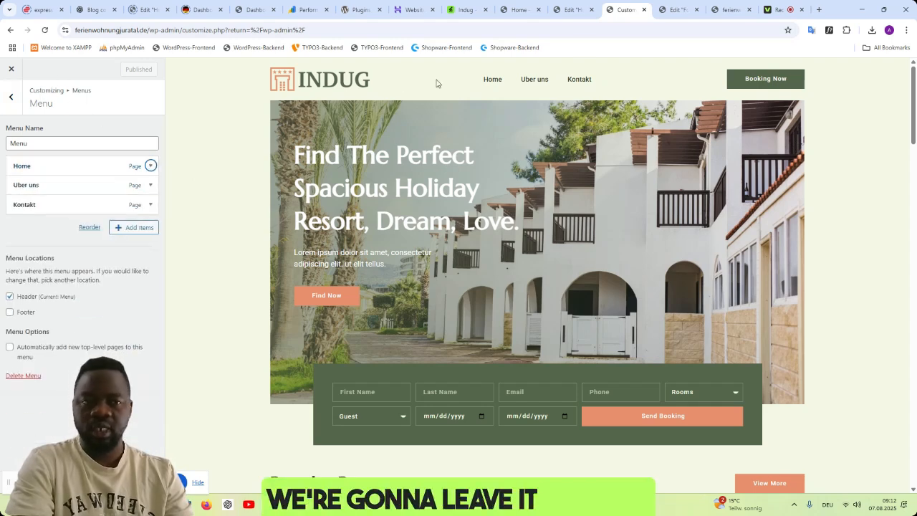
- Open the site's root address and compare the homepage's header menu with the Indug live demo
{"action": "left_click_drag", "start_coordinate": [328, 30], "coordinate": [170, 32]}
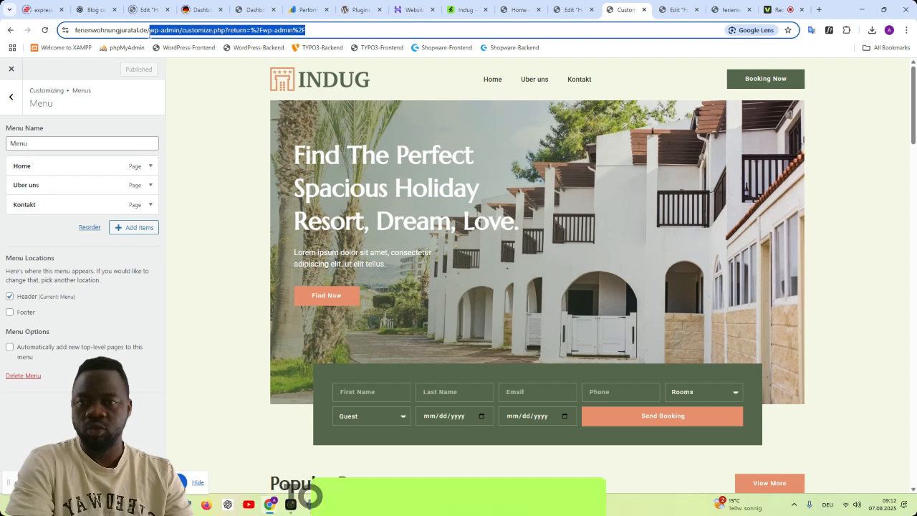
{"action": "key", "text": "BackSpace"}
{"action": "key", "text": "Return"}
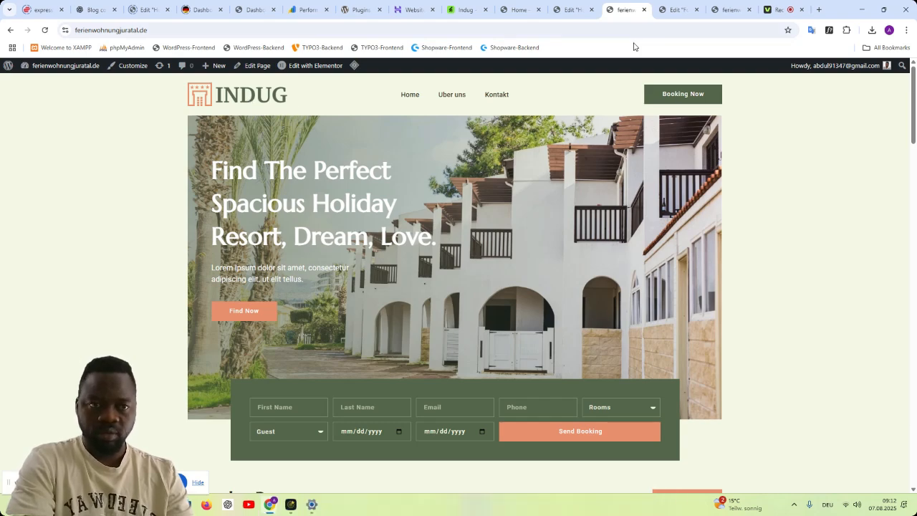
{"action": "left_click", "coordinate": [570, 11]}
{"action": "left_click", "coordinate": [520, 10]}
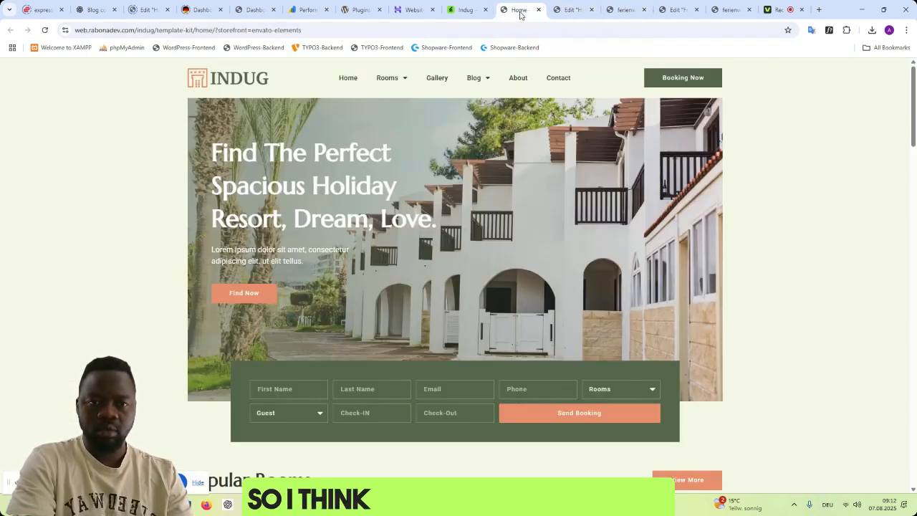
{"action": "left_click", "coordinate": [622, 12]}
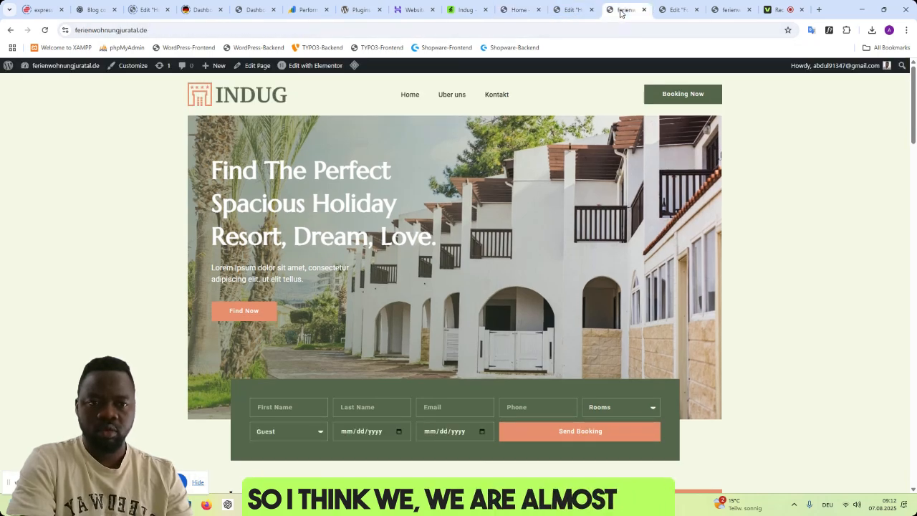
- Review the live homepage from the hero through rooms, achievements, testimonials and blog posts down to the footer
{"action": "scroll", "coordinate": [799, 215], "scroll_direction": "down", "scroll_amount": 10}
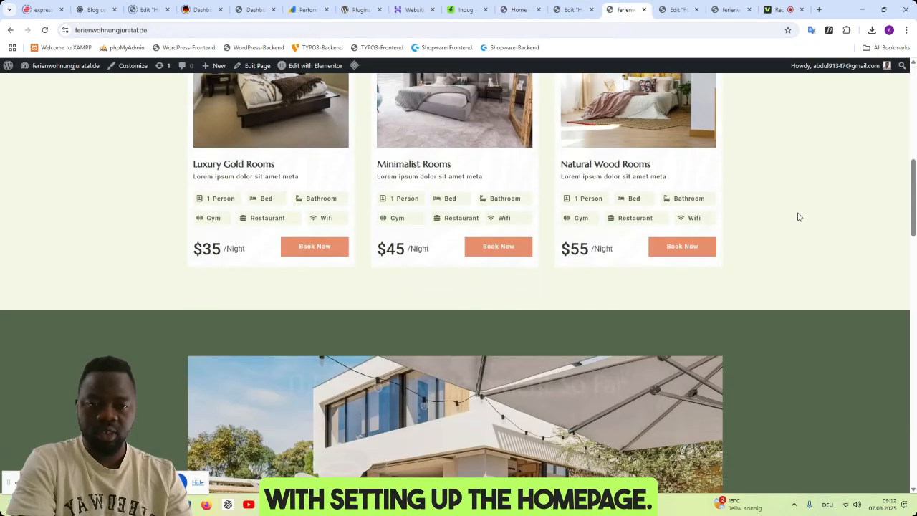
{"action": "scroll", "coordinate": [803, 212], "scroll_direction": "down", "scroll_amount": 2}
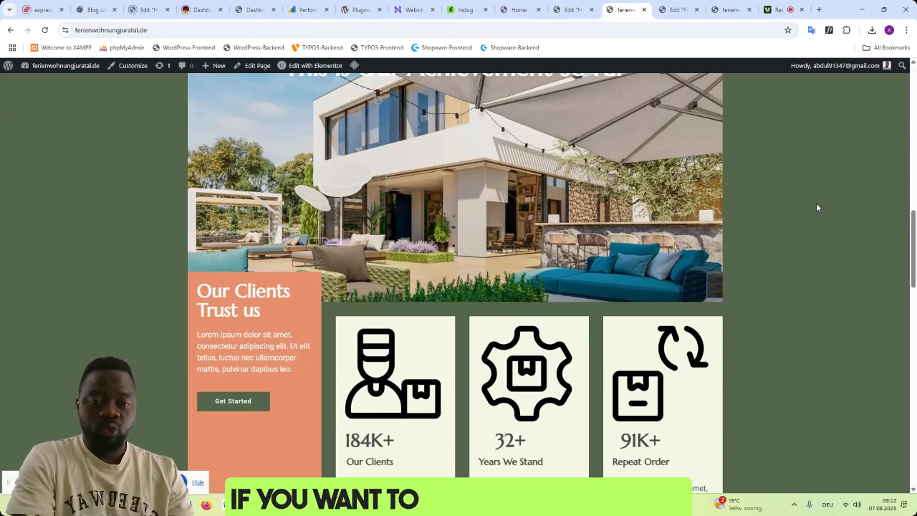
{"action": "scroll", "coordinate": [804, 209], "scroll_direction": "down", "scroll_amount": 5}
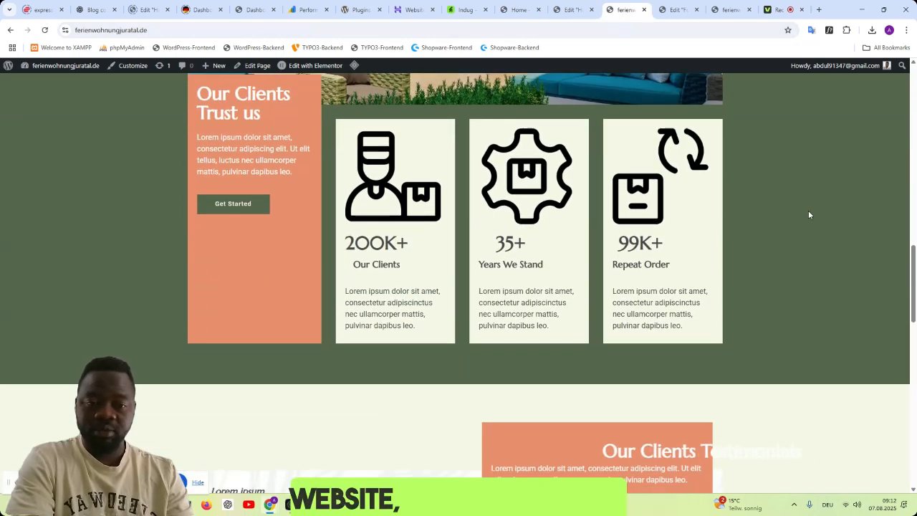
{"action": "scroll", "coordinate": [813, 214], "scroll_direction": "down", "scroll_amount": 7}
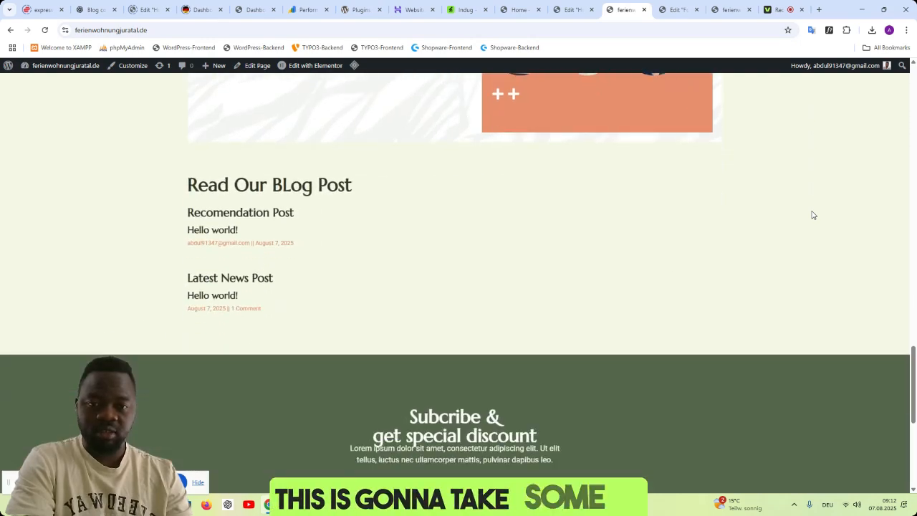
{"action": "scroll", "coordinate": [813, 212], "scroll_direction": "down", "scroll_amount": 3}
{"action": "scroll", "coordinate": [813, 212], "scroll_direction": "up", "scroll_amount": 15}
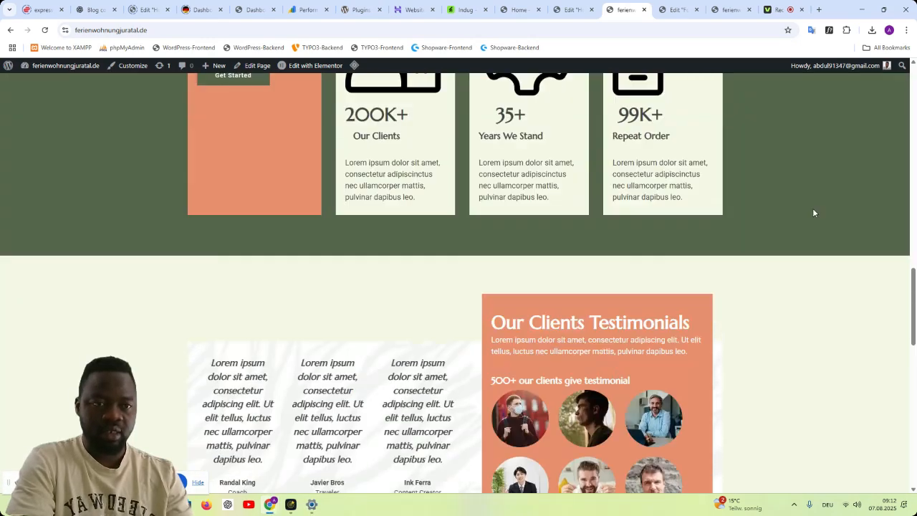
{"action": "scroll", "coordinate": [813, 214], "scroll_direction": "up", "scroll_amount": 10}
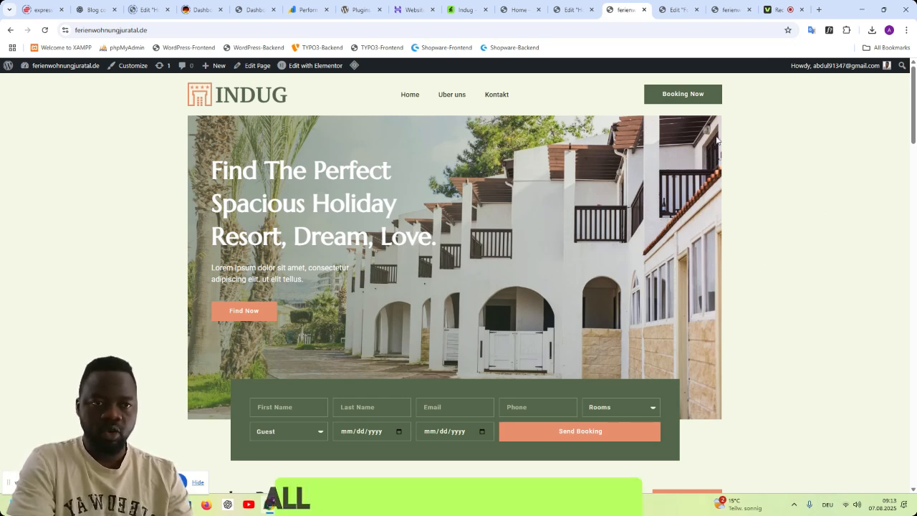
- Close the Footer template editor and reload the live homepage to check its header, hero and rooms sections
{"action": "left_click", "coordinate": [677, 9]}
{"action": "scroll", "coordinate": [756, 267], "scroll_direction": "up", "scroll_amount": 1}
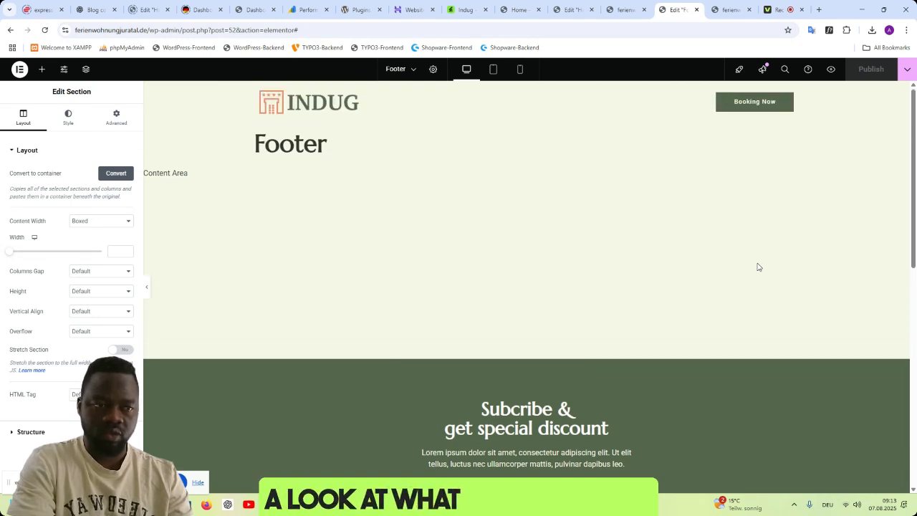
{"action": "left_click", "coordinate": [695, 11]}
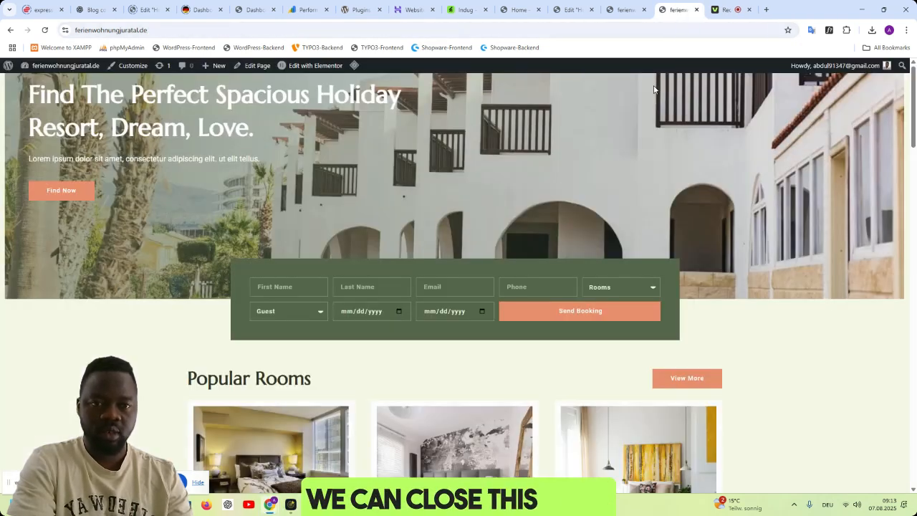
{"action": "left_click", "coordinate": [45, 29]}
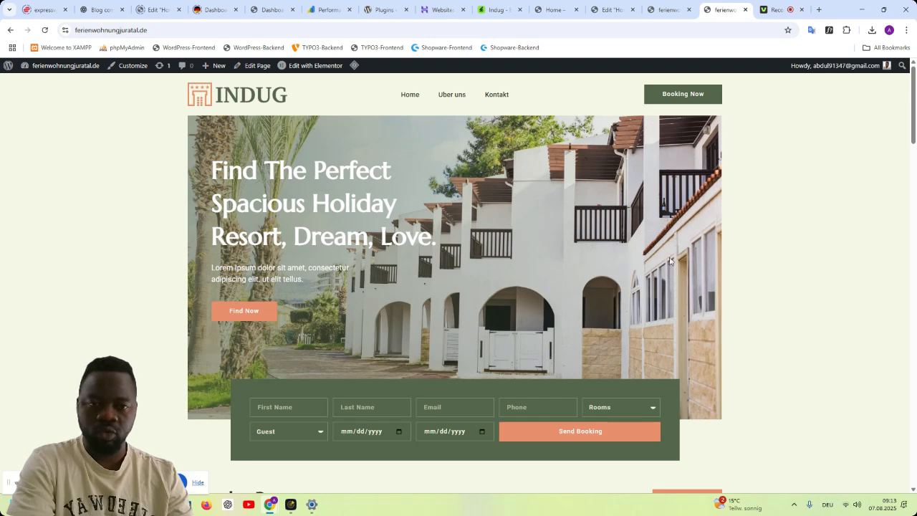
{"action": "scroll", "coordinate": [892, 262], "scroll_direction": "down", "scroll_amount": 3}
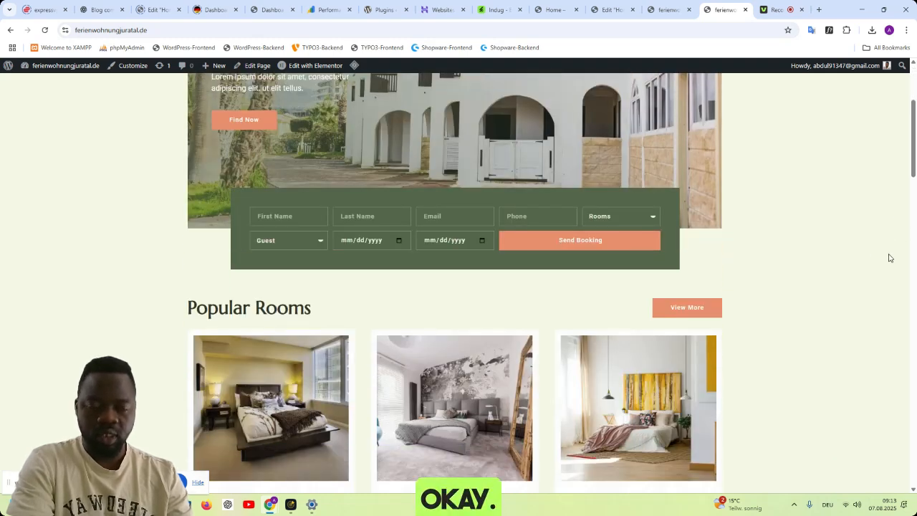
{"action": "scroll", "coordinate": [890, 258], "scroll_direction": "up", "scroll_amount": 1}
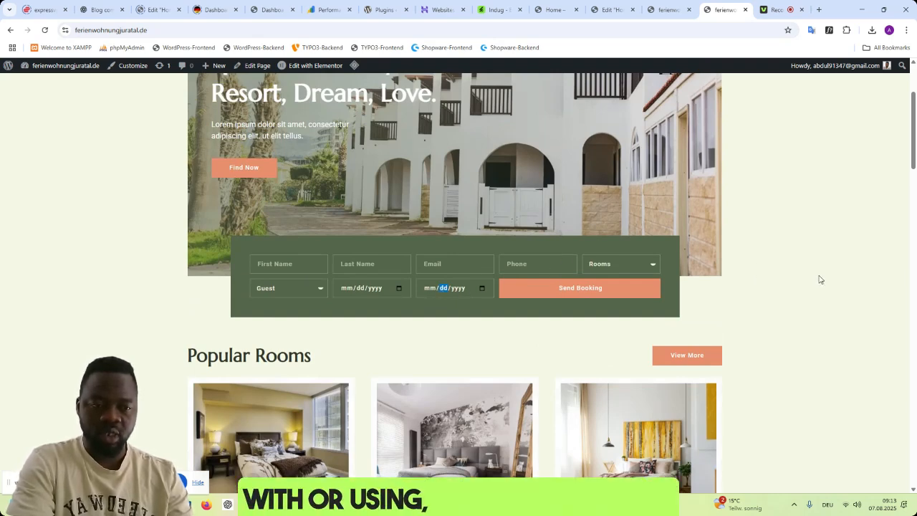
- Examine the homepage booking form's room, guest, date and first name fields without filling them in
{"action": "left_click", "coordinate": [602, 259]}
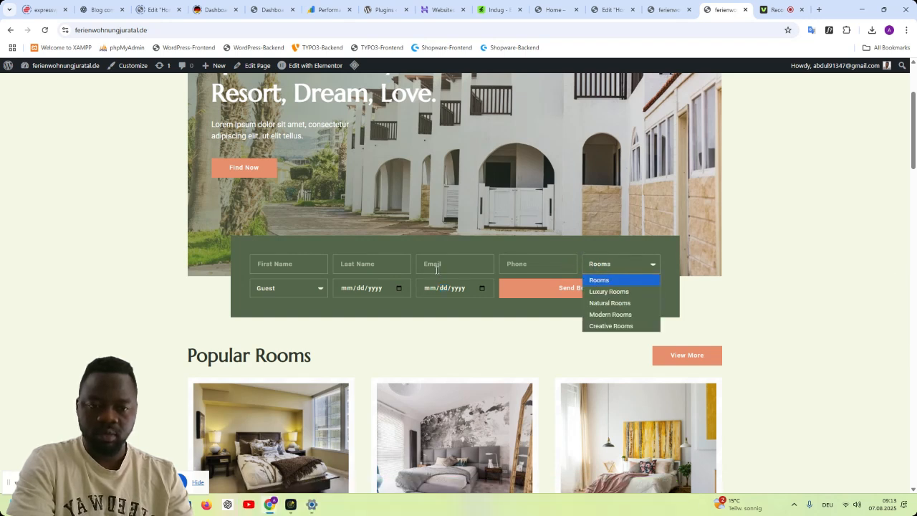
{"action": "left_click", "coordinate": [367, 290]}
{"action": "left_click", "coordinate": [293, 294]}
{"action": "left_click", "coordinate": [325, 293]}
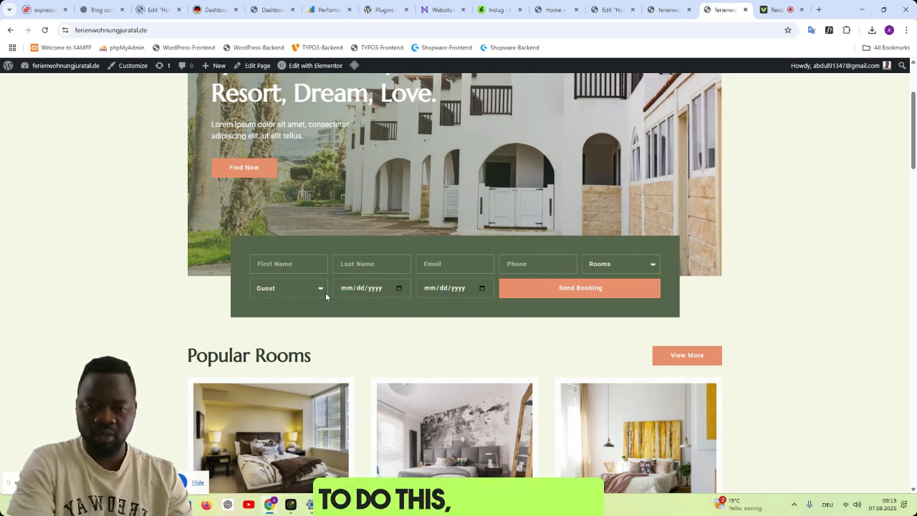
{"action": "left_click", "coordinate": [281, 264]}
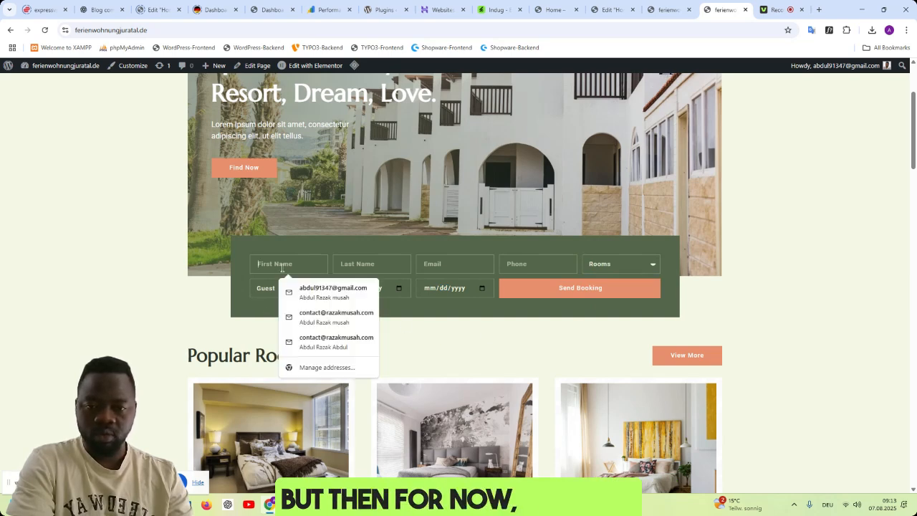
{"action": "left_click", "coordinate": [797, 259]}
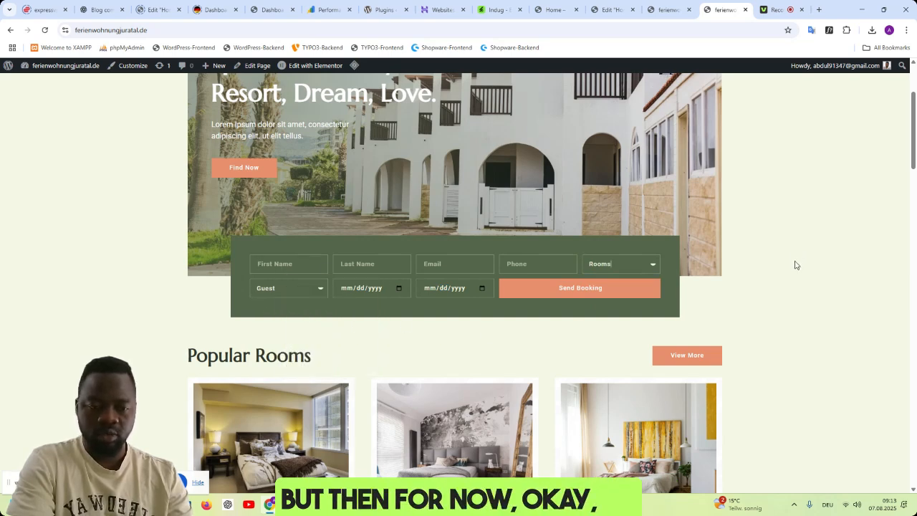
{"action": "scroll", "coordinate": [796, 264], "scroll_direction": "down", "scroll_amount": 3}
{"action": "scroll", "coordinate": [797, 264], "scroll_direction": "up", "scroll_amount": 1}
{"action": "scroll", "coordinate": [796, 265], "scroll_direction": "up", "scroll_amount": 4}
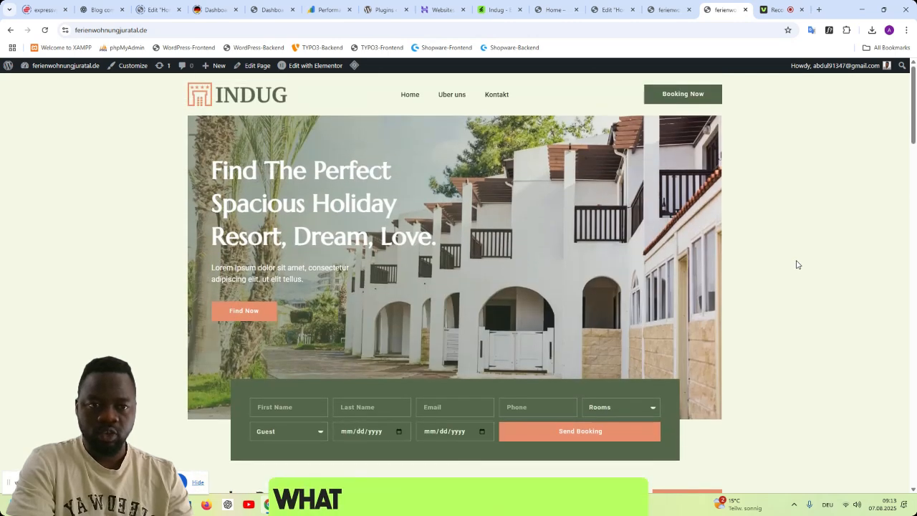
- Reload the Home page in the Elementor editor so it shows the current site header and menu
{"action": "left_click", "coordinate": [666, 10]}
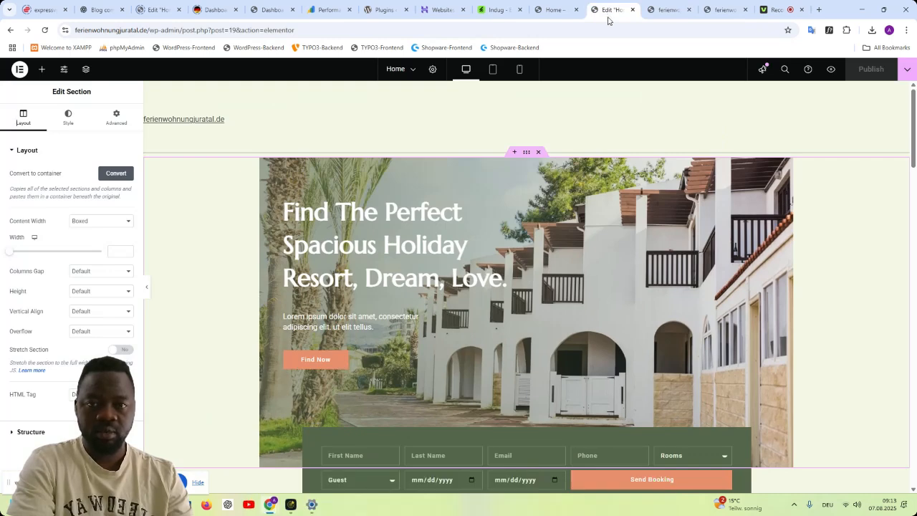
{"action": "left_click", "coordinate": [44, 30]}
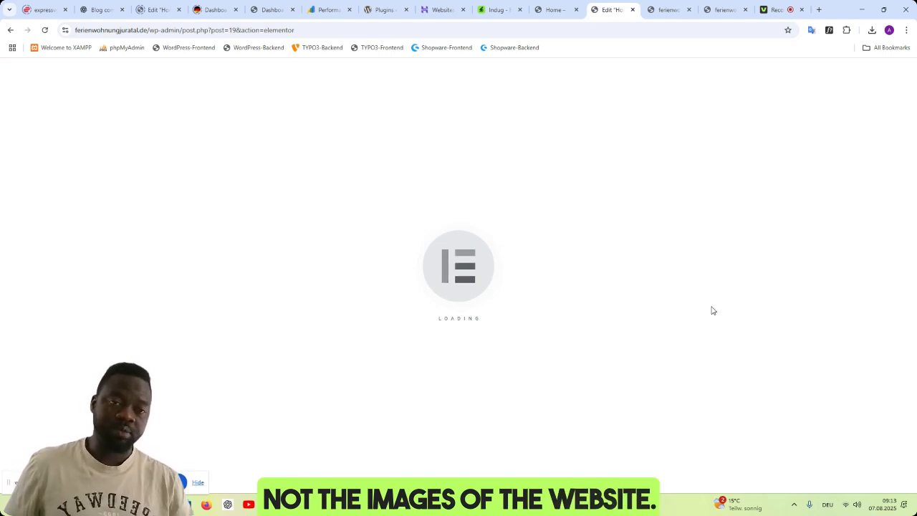
{"action": "left_click", "coordinate": [654, 13]}
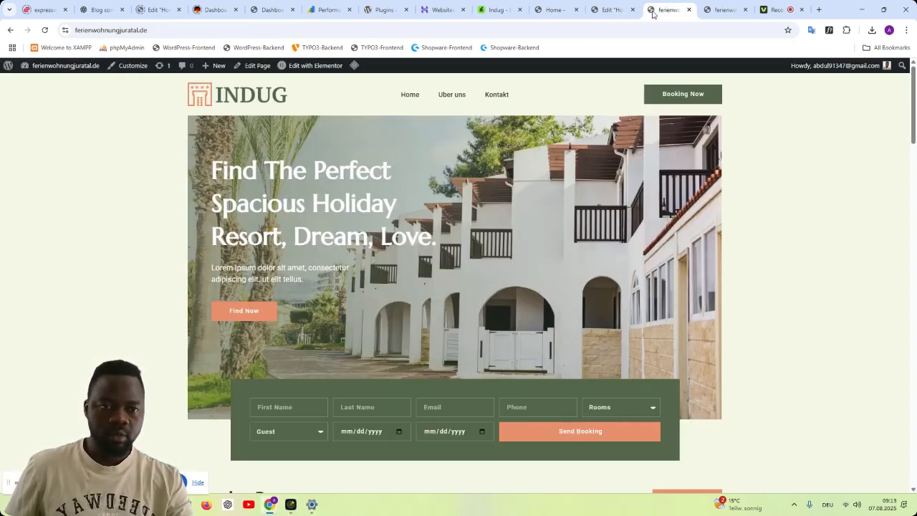
{"action": "left_click", "coordinate": [619, 13]}
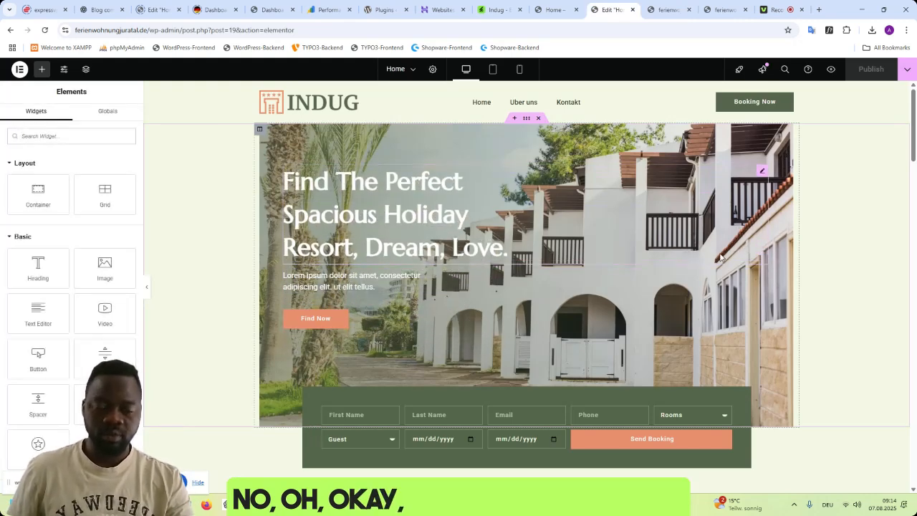
- Look through the Home page sections in the editor for the images and texts that need replacing
{"action": "scroll", "coordinate": [720, 252], "scroll_direction": "down", "scroll_amount": 3}
{"action": "scroll", "coordinate": [719, 248], "scroll_direction": "down", "scroll_amount": 3}
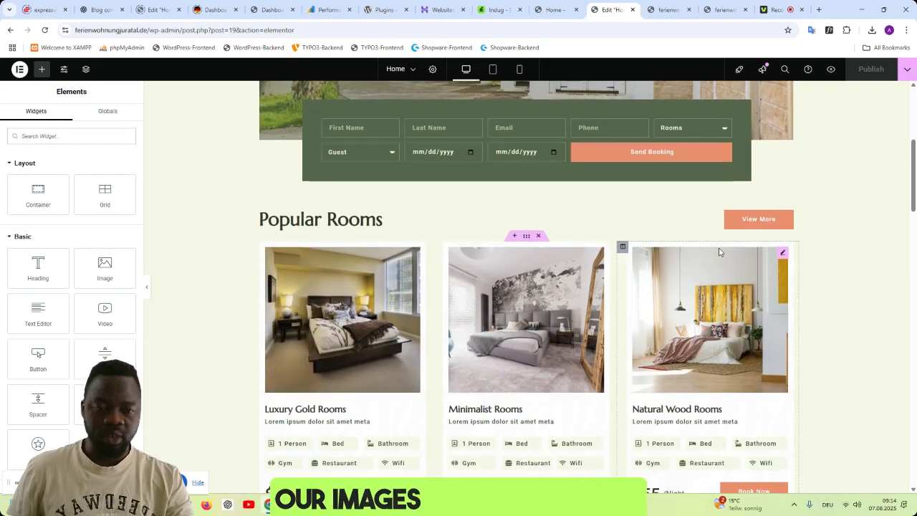
{"action": "scroll", "coordinate": [674, 218], "scroll_direction": "up", "scroll_amount": 6}
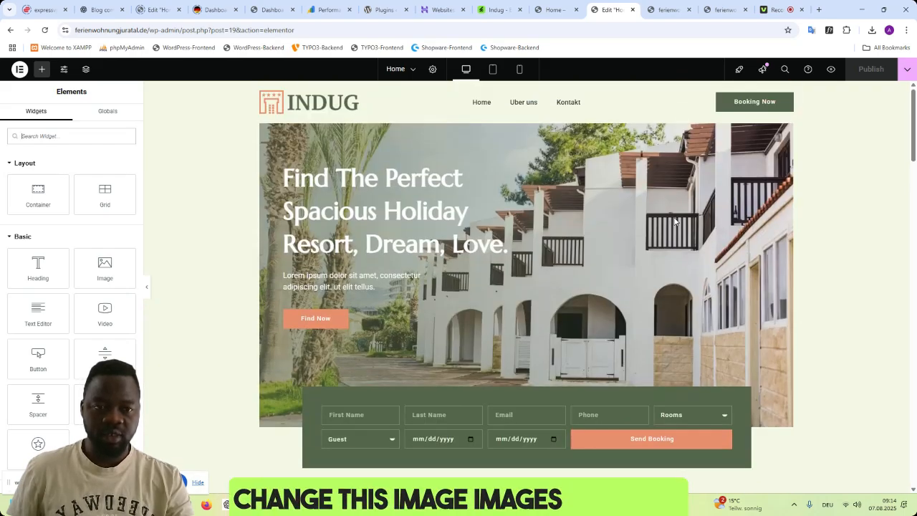
{"action": "scroll", "coordinate": [674, 218], "scroll_direction": "down", "scroll_amount": 12}
{"action": "scroll", "coordinate": [673, 218], "scroll_direction": "down", "scroll_amount": 3}
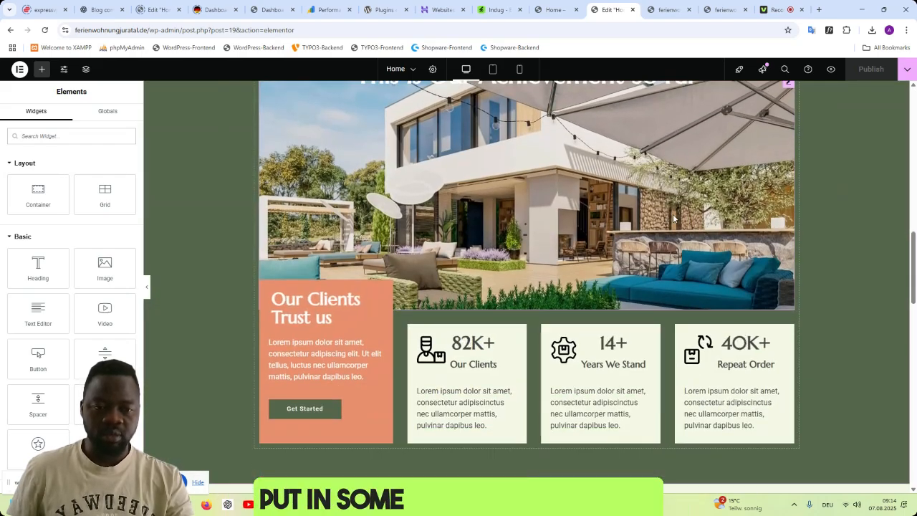
{"action": "scroll", "coordinate": [618, 293], "scroll_direction": "down", "scroll_amount": 5}
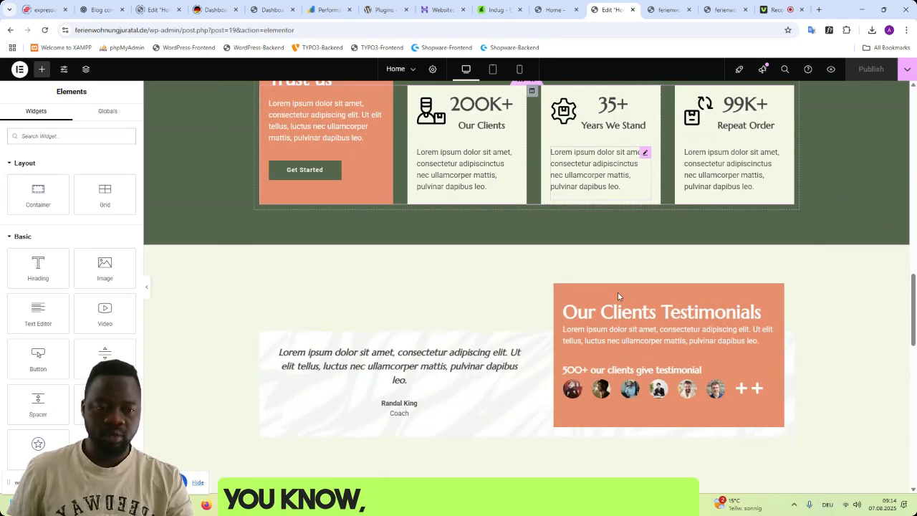
{"action": "scroll", "coordinate": [744, 188], "scroll_direction": "up", "scroll_amount": 3}
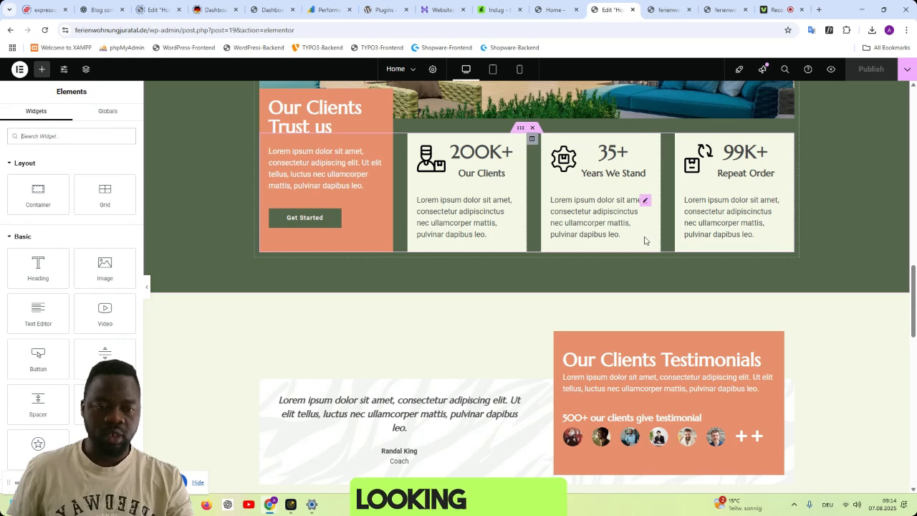
{"action": "scroll", "coordinate": [744, 187], "scroll_direction": "down", "scroll_amount": 5}
{"action": "scroll", "coordinate": [743, 188], "scroll_direction": "up", "scroll_amount": 5}
- Check how the achievements, testimonials and blog sections look on the live homepage
{"action": "left_click", "coordinate": [665, 10]}
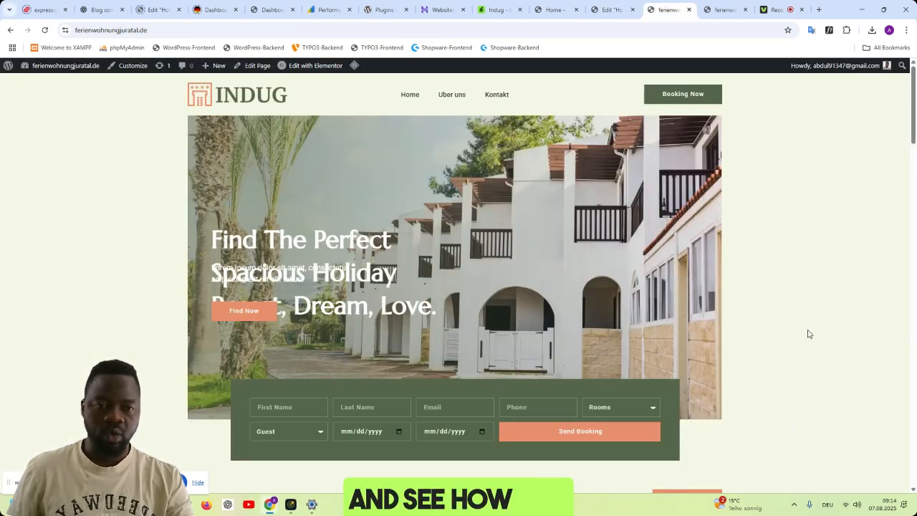
{"action": "scroll", "coordinate": [807, 334], "scroll_direction": "down", "scroll_amount": 5}
{"action": "scroll", "coordinate": [808, 334], "scroll_direction": "down", "scroll_amount": 8}
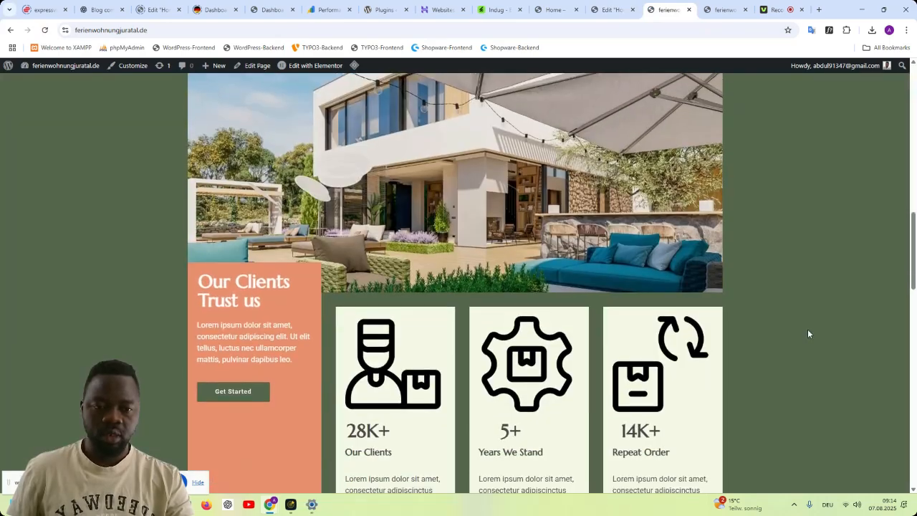
{"action": "scroll", "coordinate": [809, 334], "scroll_direction": "down", "scroll_amount": 5}
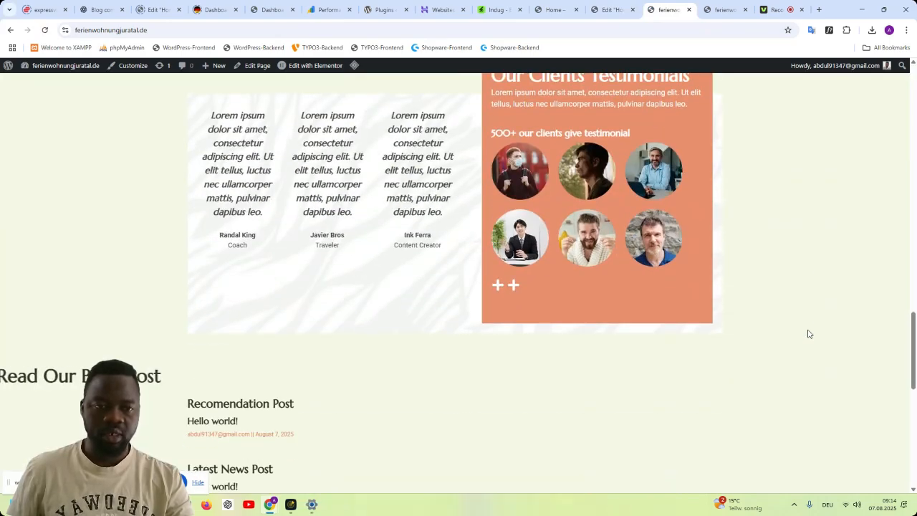
{"action": "scroll", "coordinate": [811, 332], "scroll_direction": "up", "scroll_amount": 1}
{"action": "scroll", "coordinate": [810, 333], "scroll_direction": "down", "scroll_amount": 3}
{"action": "scroll", "coordinate": [810, 328], "scroll_direction": "up", "scroll_amount": 15}
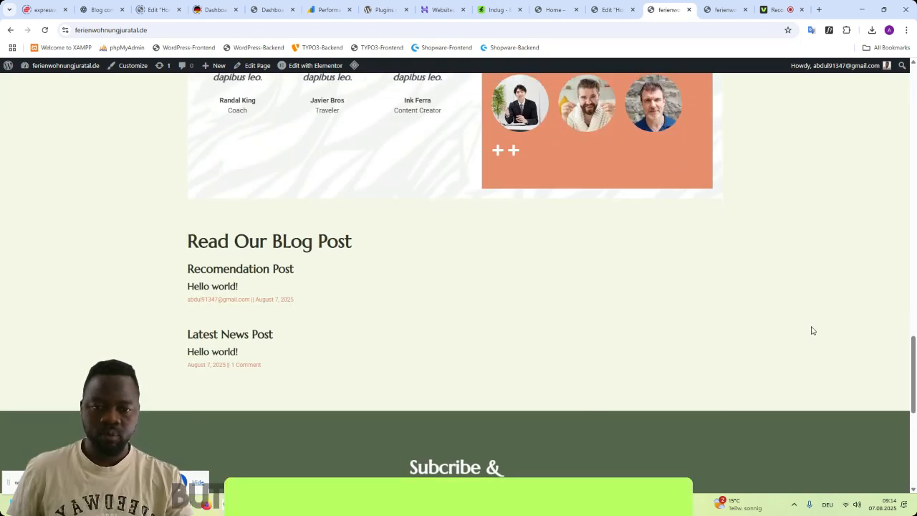
{"action": "scroll", "coordinate": [812, 331], "scroll_direction": "up", "scroll_amount": 4}
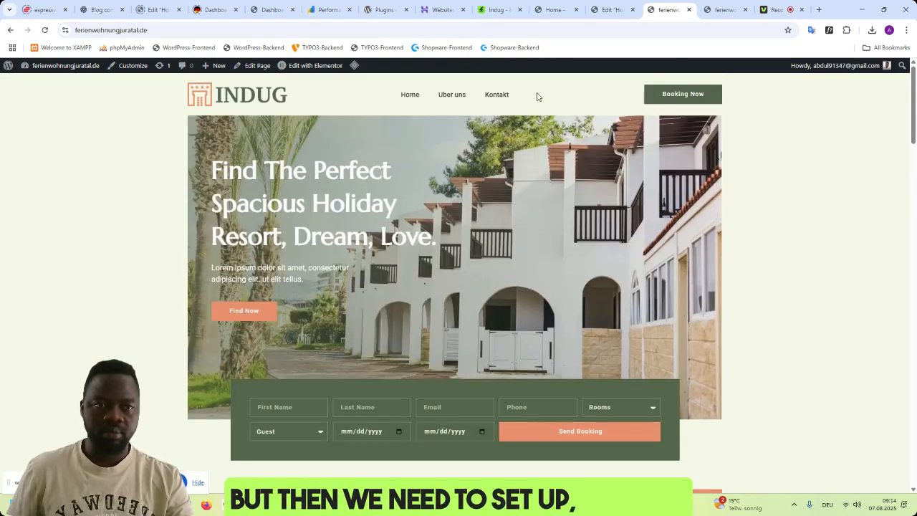
- Return to the Home page editor and open the hero heading "Find The Perfect Spacious Holiday Resort, Dream, Love." for editing
{"action": "left_click", "coordinate": [606, 15]}
{"action": "scroll", "coordinate": [820, 211], "scroll_direction": "up", "scroll_amount": 10}
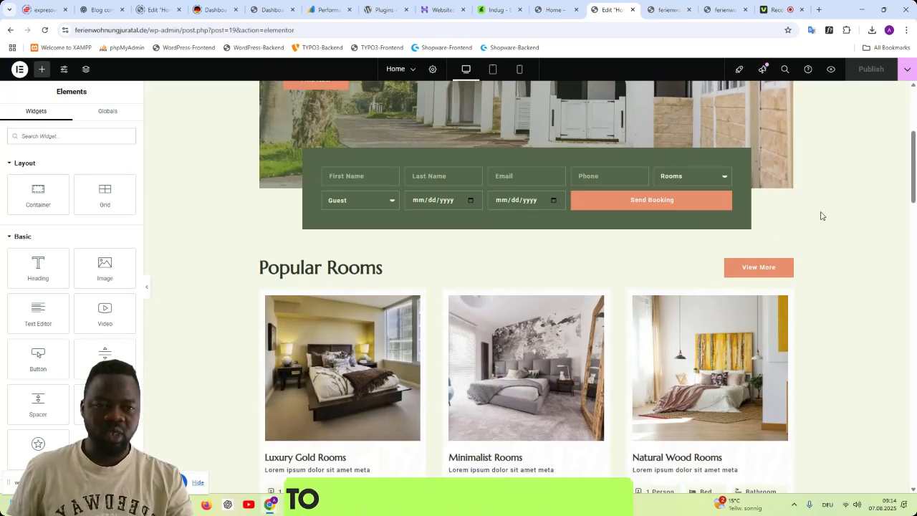
{"action": "scroll", "coordinate": [822, 217], "scroll_direction": "down", "scroll_amount": 4}
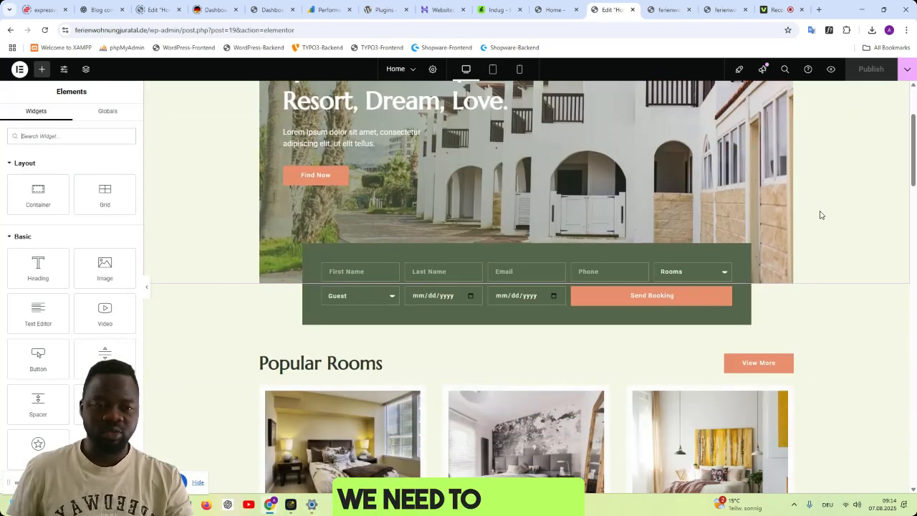
{"action": "scroll", "coordinate": [820, 216], "scroll_direction": "down", "scroll_amount": 3}
{"action": "scroll", "coordinate": [831, 217], "scroll_direction": "up", "scroll_amount": 6}
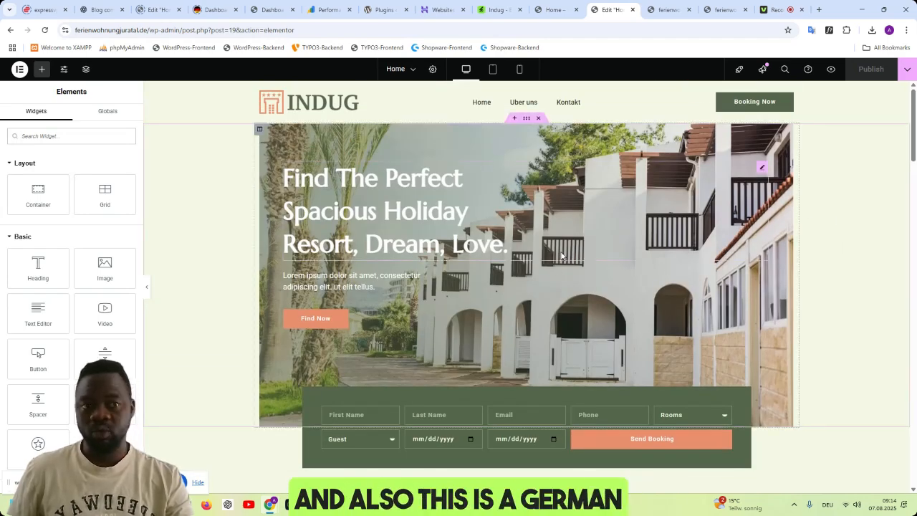
{"action": "left_click", "coordinate": [370, 229]}
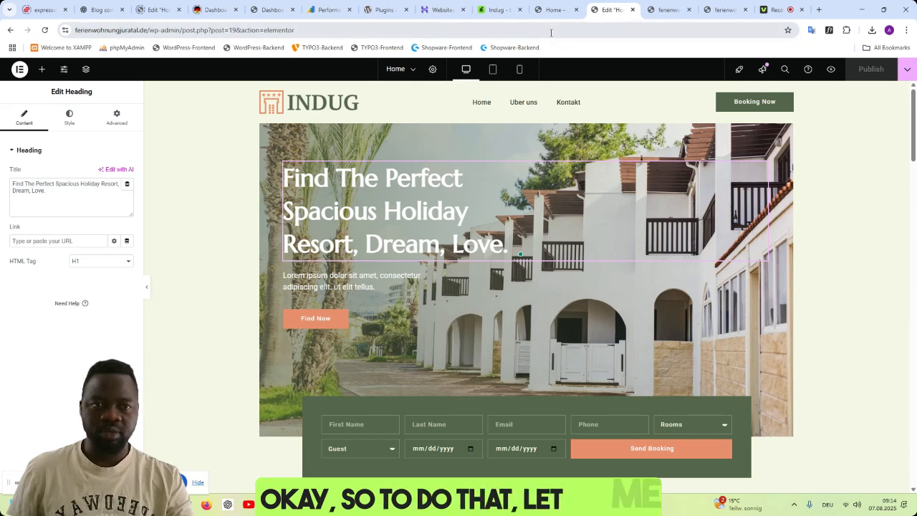
- Open Gemini in a new browser tab, switch to the account with the PRO plan, and close the first Gemini tab
{"action": "left_click", "coordinate": [817, 10]}
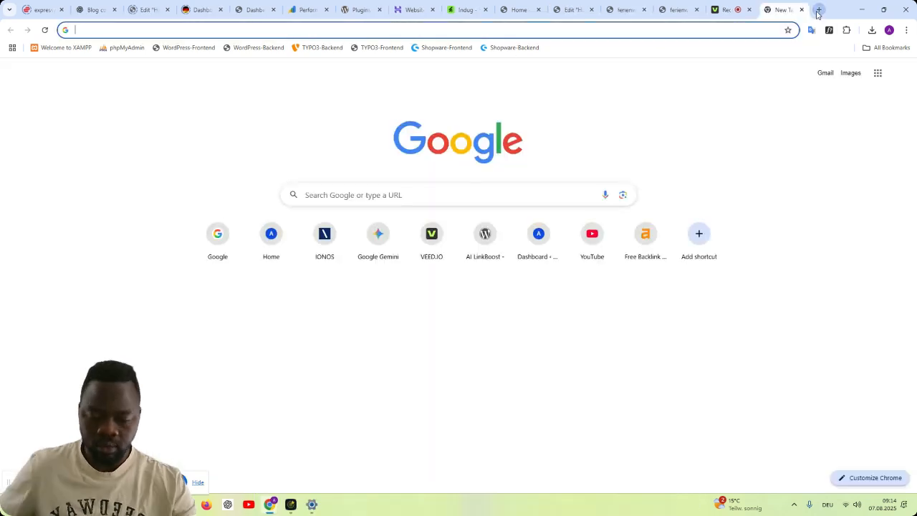
{"action": "type", "text": "gem"}
{"action": "key", "text": "Return"}
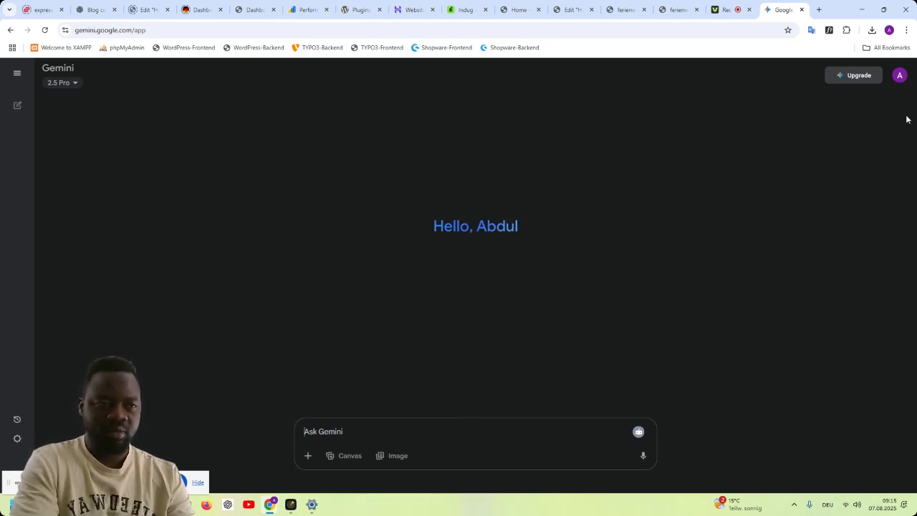
{"action": "left_click", "coordinate": [900, 76]}
{"action": "left_click", "coordinate": [785, 283]}
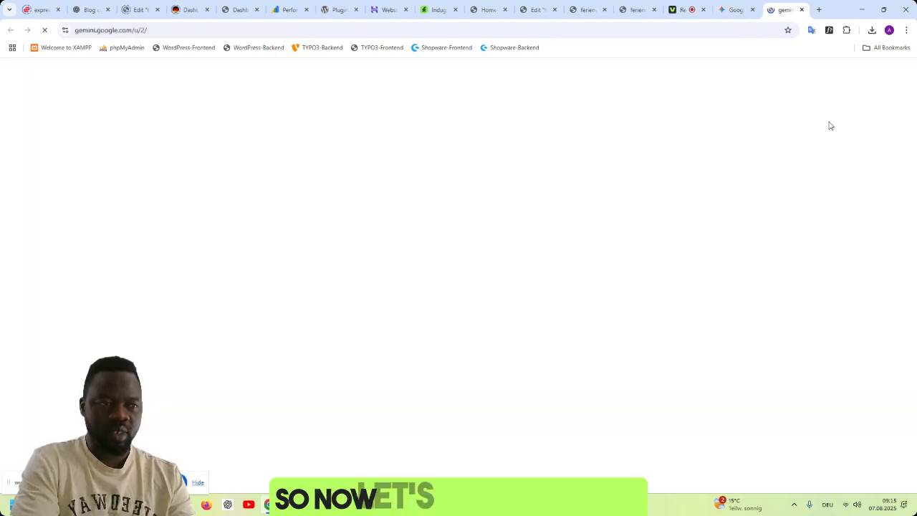
{"action": "left_click", "coordinate": [751, 11]}
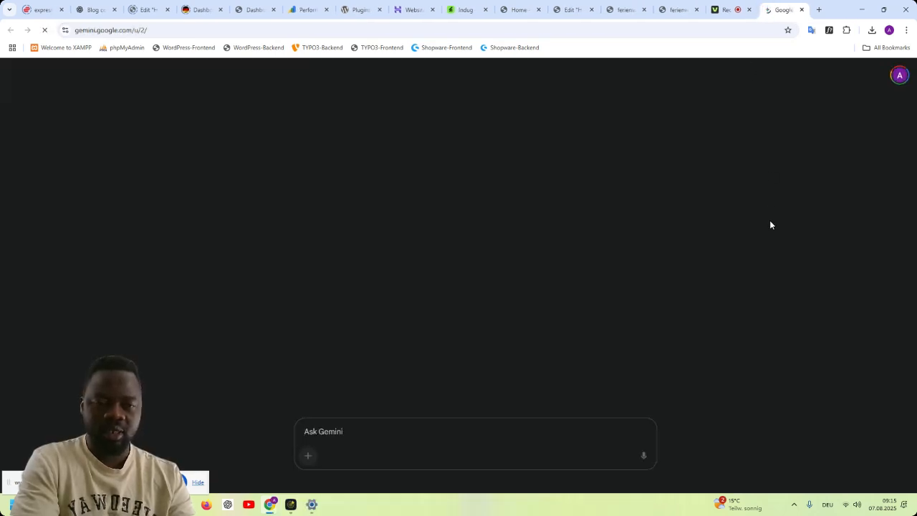
{"action": "left_click", "coordinate": [677, 9]}
{"action": "left_click", "coordinate": [172, 30]}
{"action": "key", "text": "ctrl+c"}
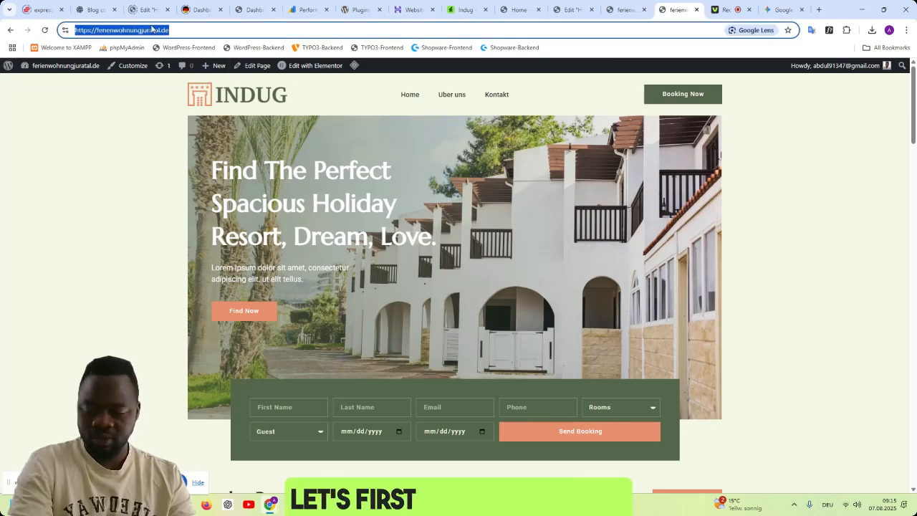
{"action": "left_click", "coordinate": [781, 10]}
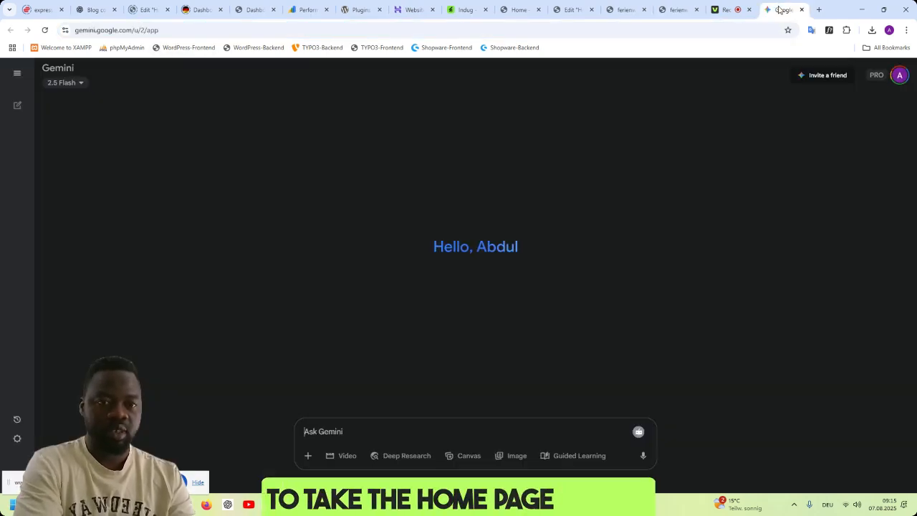
{"action": "left_click", "coordinate": [447, 430]}
{"action": "key", "text": "ctrl+v"}
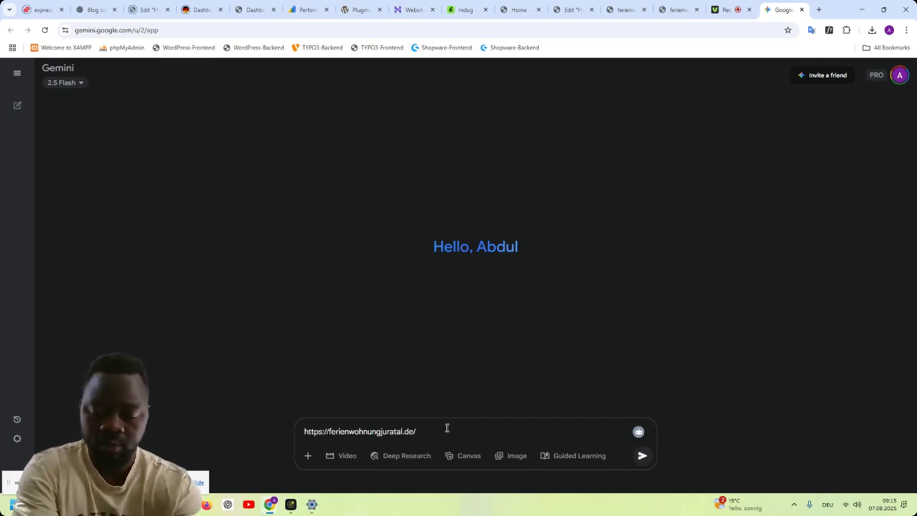
- Ask Gemini for the home page's h1 title and description with call to action in german language, describing it as a ferienwohnung im juratal in germany
{"action": "type", "text": "this is my"}
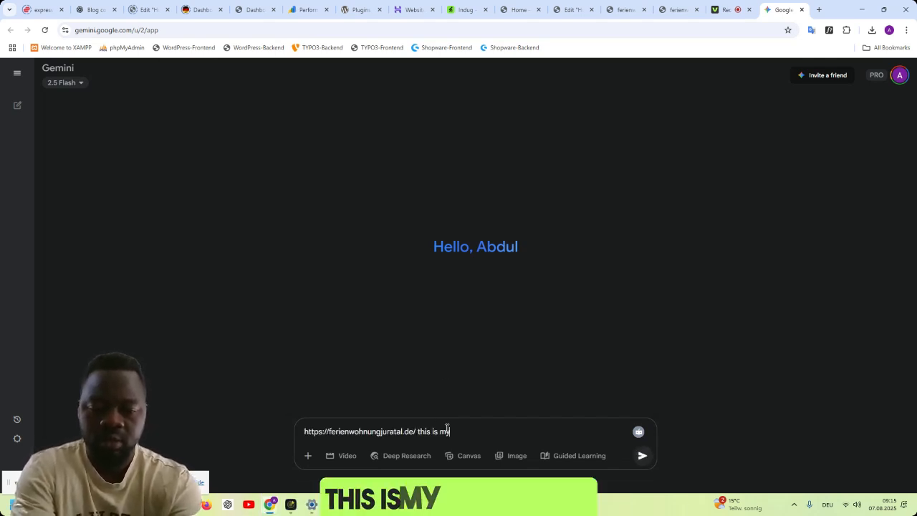
{"action": "type", "text": " home page, it is i"}
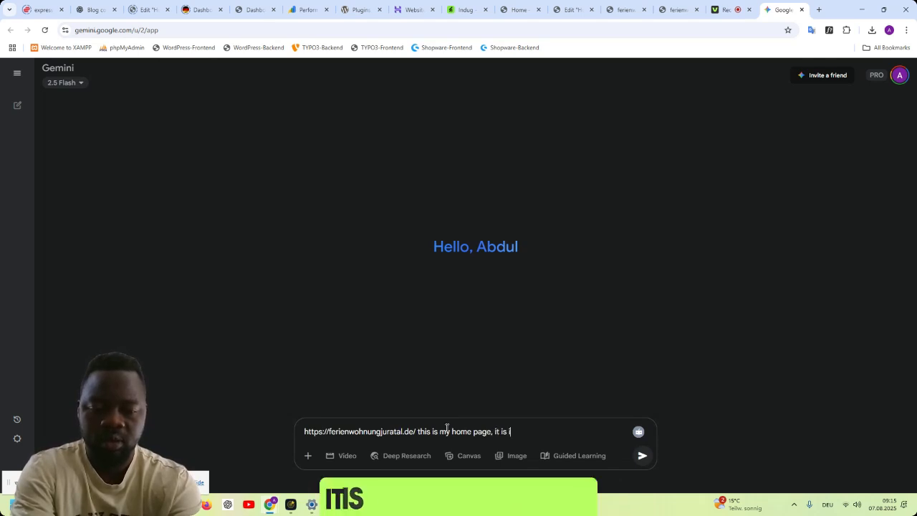
{"action": "key", "text": "BackSpace"}
{"action": "type", "text": "a ferienw"}
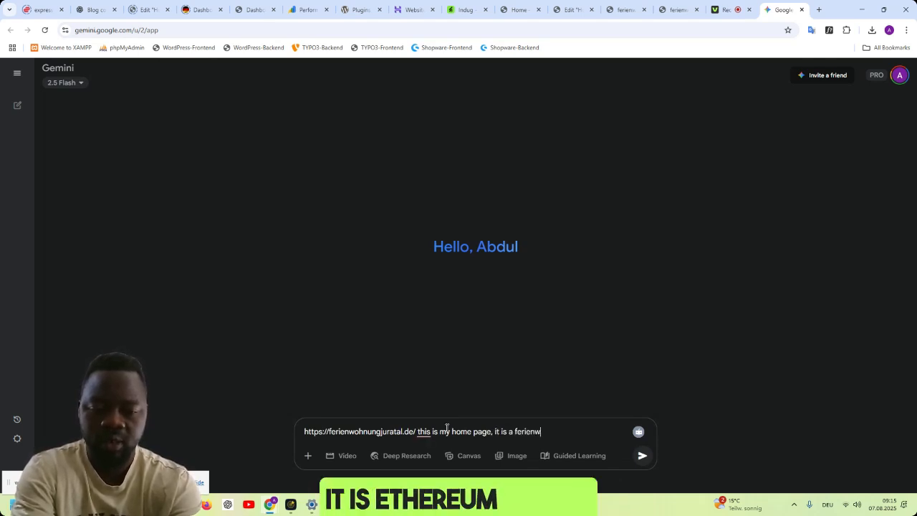
{"action": "type", "text": "ohnung"}
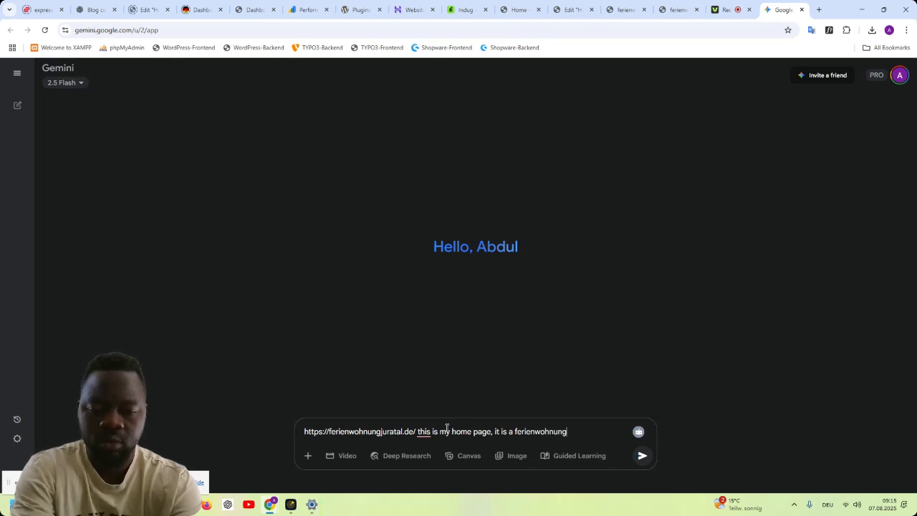
{"action": "type", "text": " im juratal in g"}
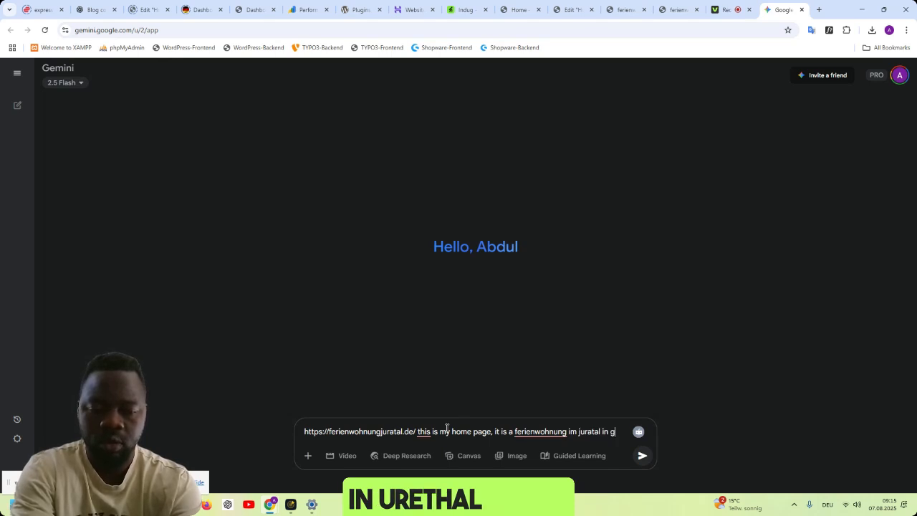
{"action": "type", "text": "erma"}
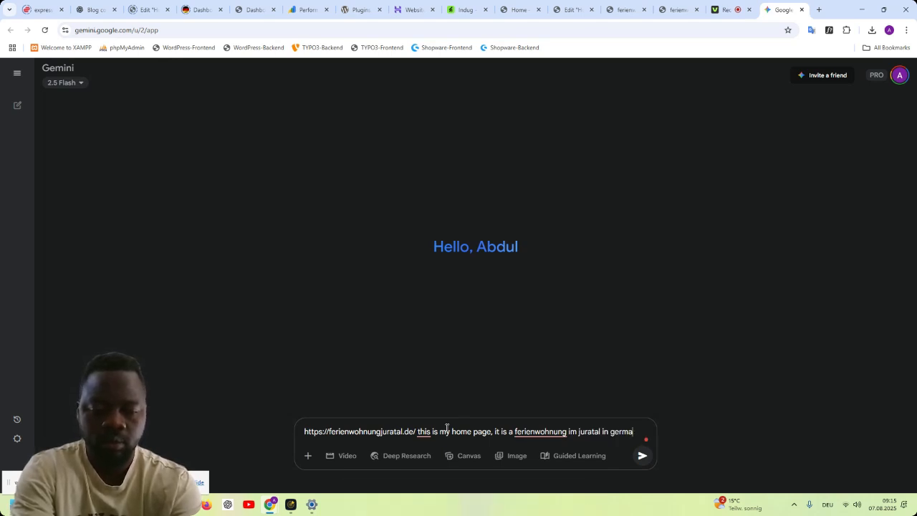
{"action": "type", "text": "ny, i want you to "}
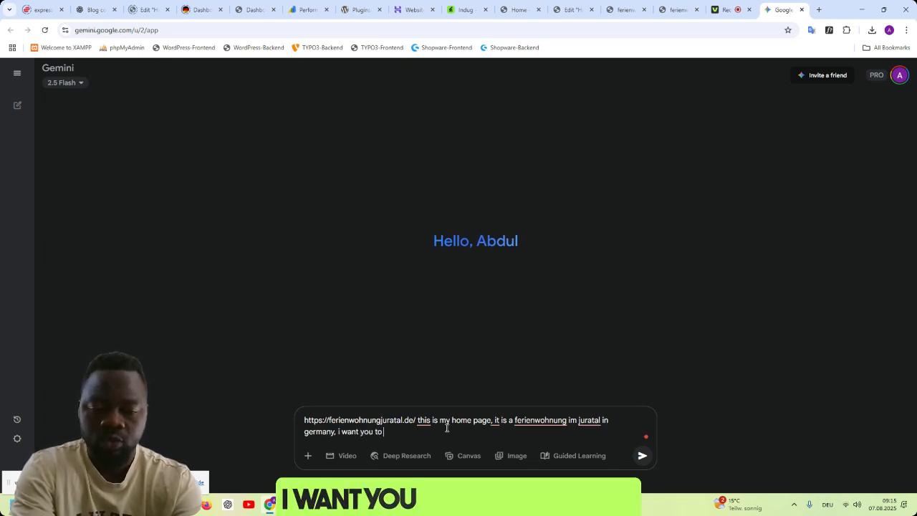
{"action": "type", "text": "give me the h"}
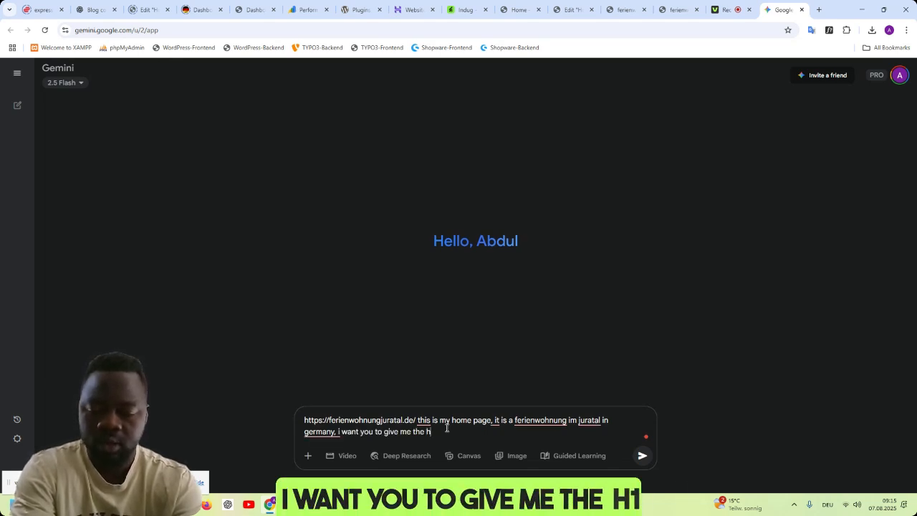
{"action": "type", "text": "1 title and"}
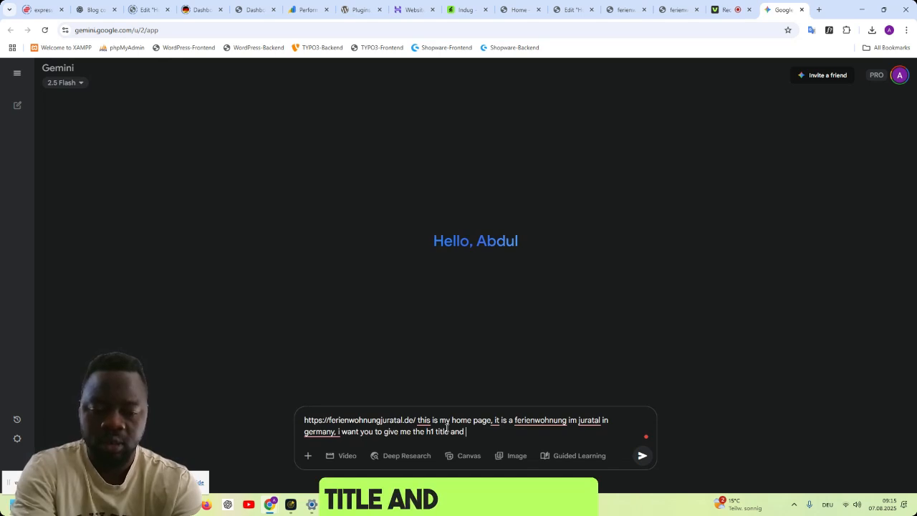
{"action": "type", "text": " descriptio"}
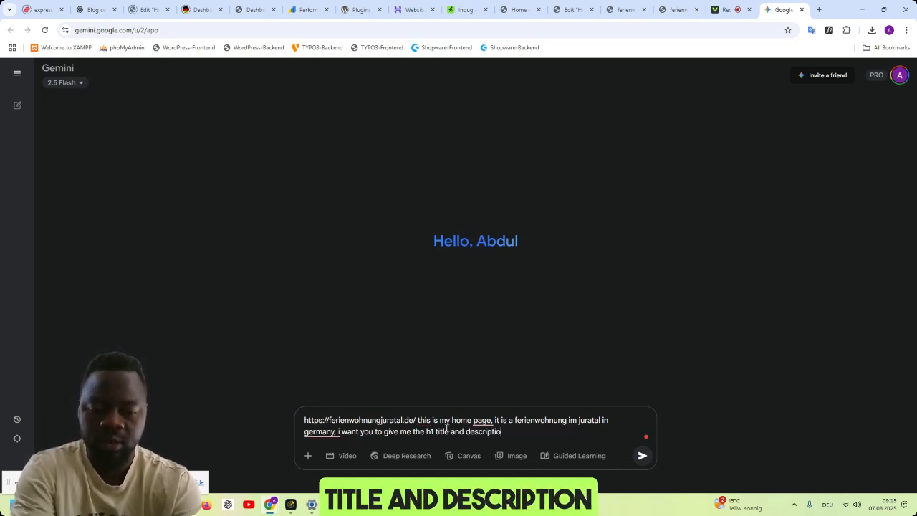
{"action": "type", "text": "n with call to actio"}
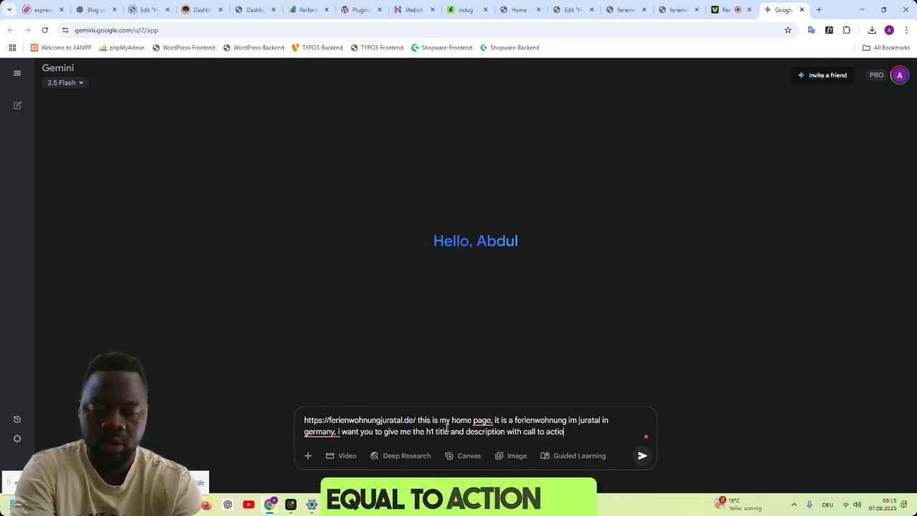
{"action": "type", "text": "n, it is in"}
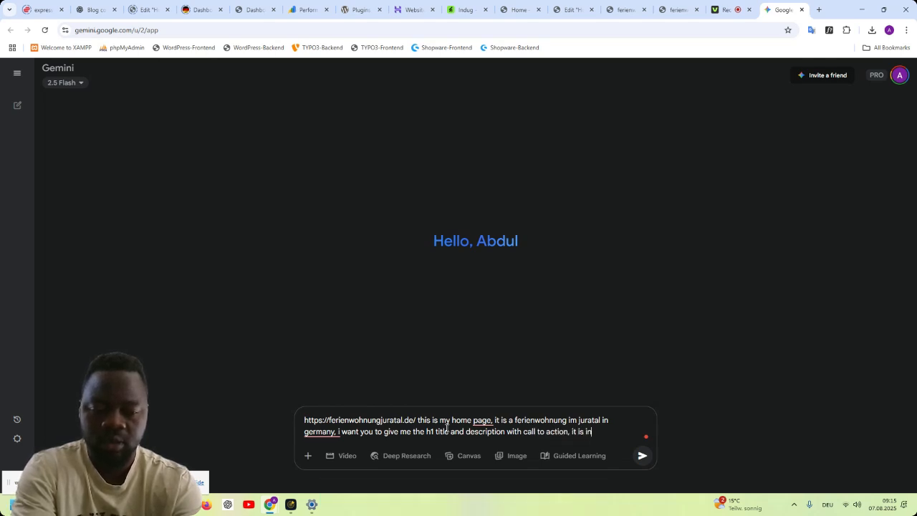
{"action": "type", "text": " german language"}
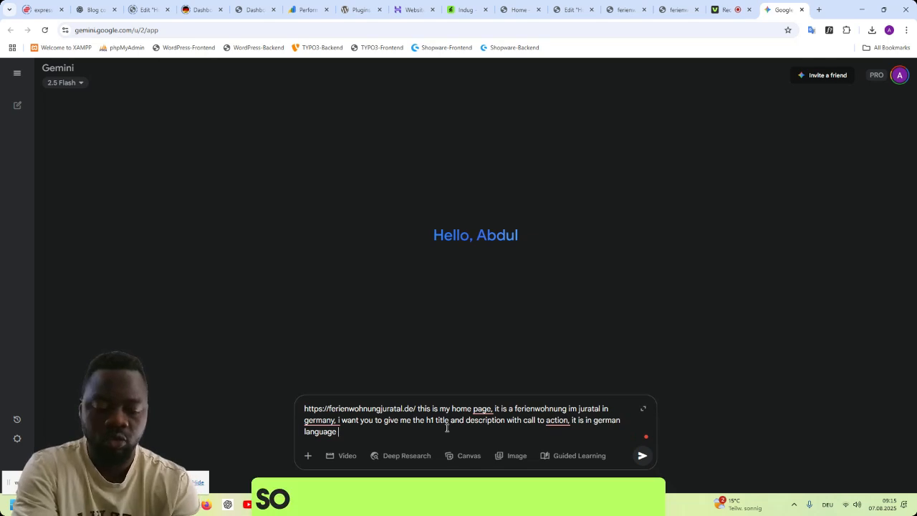
{"action": "key", "text": "Return"}
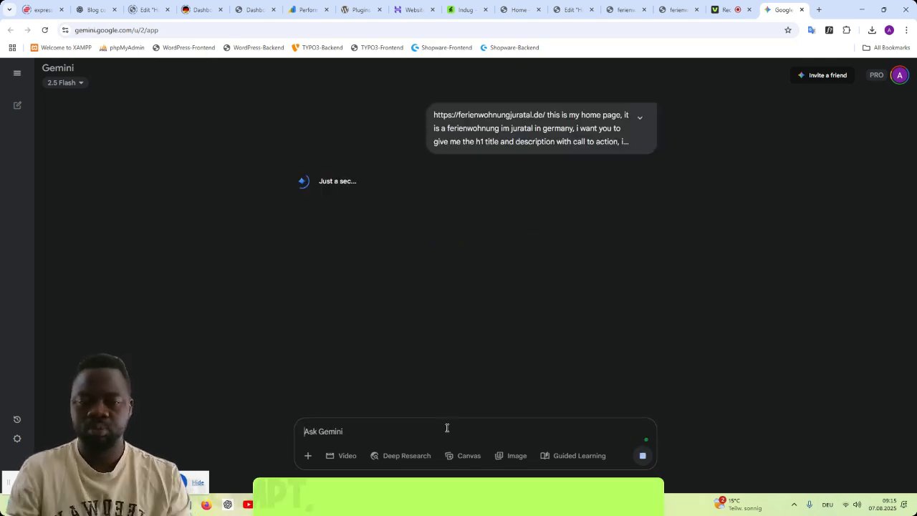
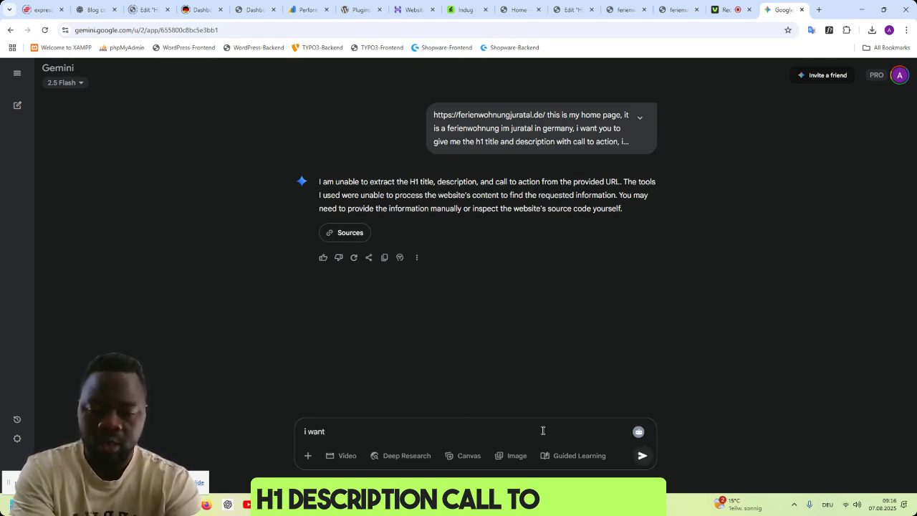
- Tell Gemini "i am now building the website, so i want you to start with professional content for the site development"
{"action": "type", "text": "w bu"}
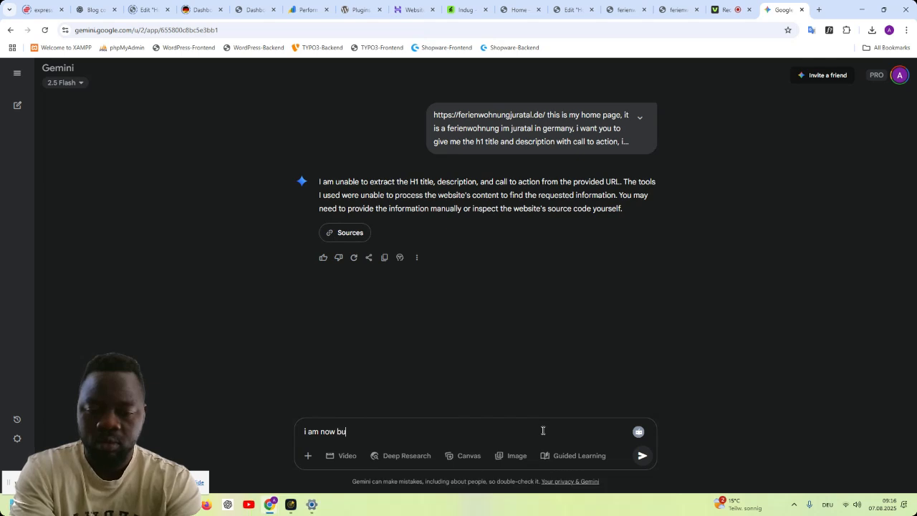
{"action": "type", "text": "ilding the "}
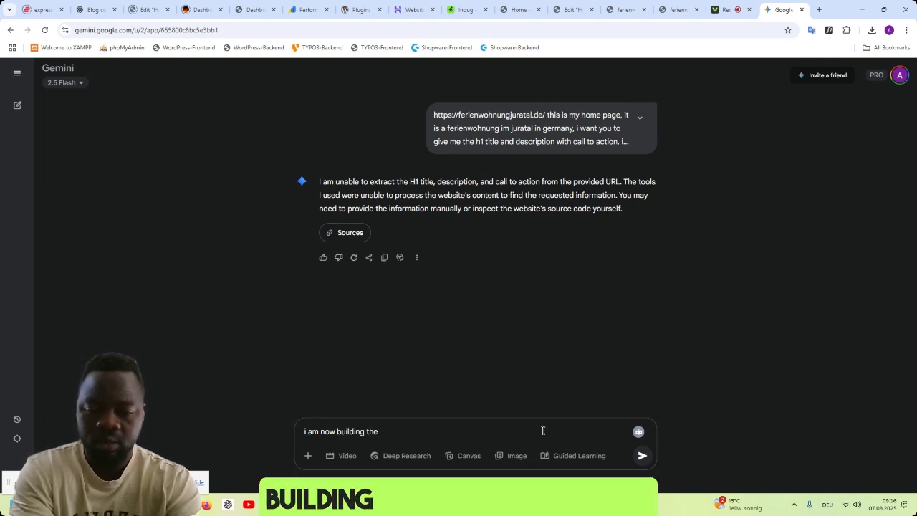
{"action": "type", "text": "website, so i want "}
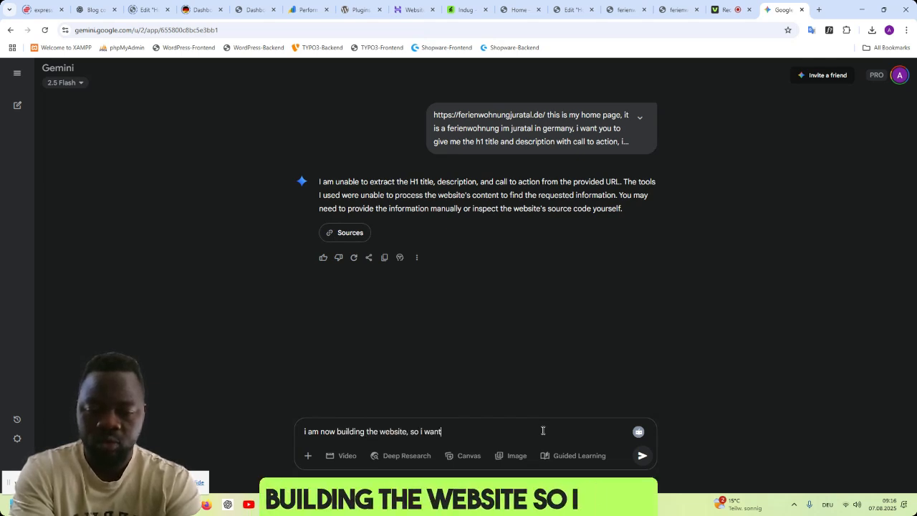
{"action": "type", "text": "you to sta"}
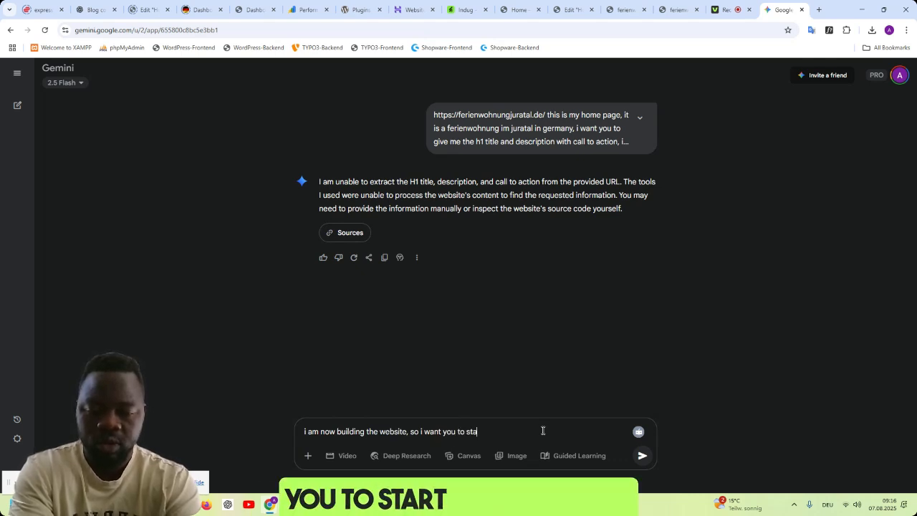
{"action": "type", "text": "rt with pro"}
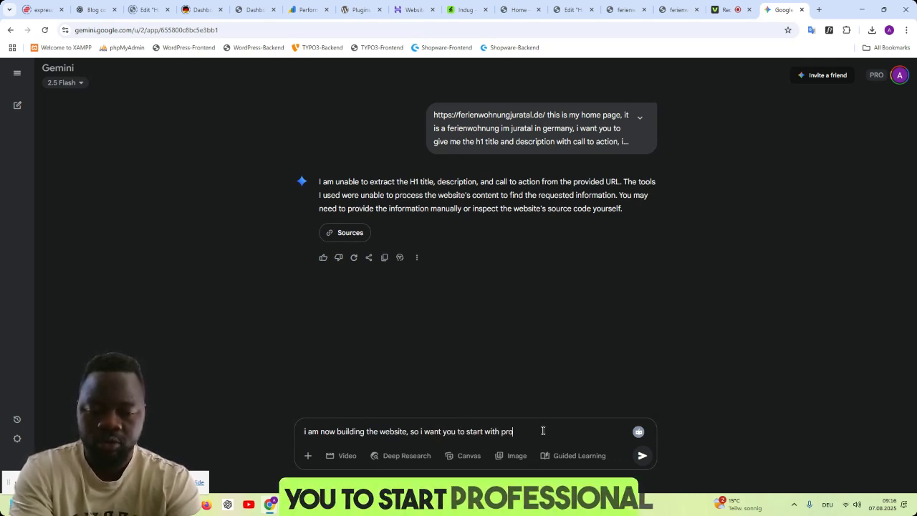
{"action": "type", "text": "fessional conten"}
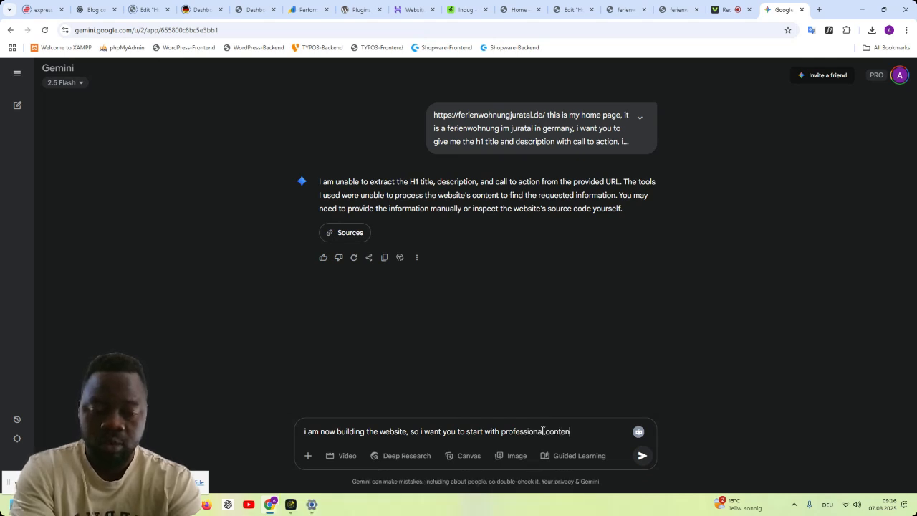
{"action": "type", "text": "t for the site"}
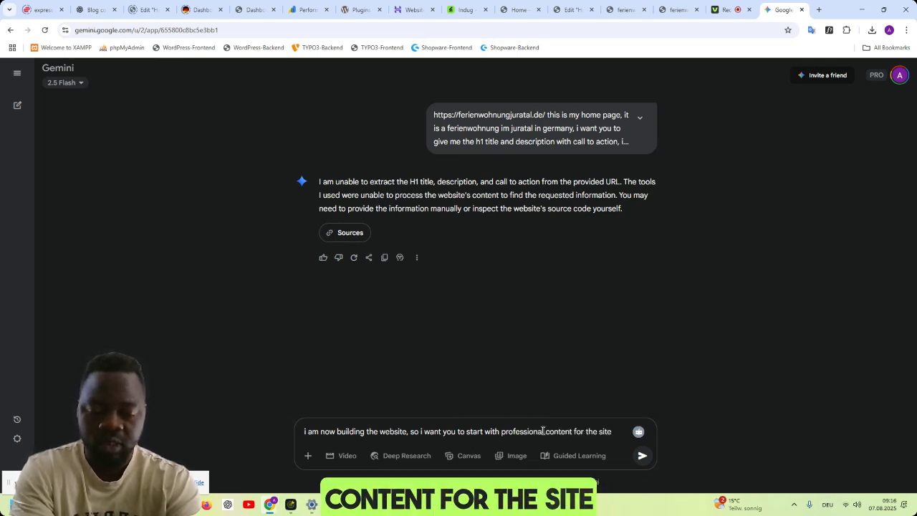
{"action": "type", "text": " development"}
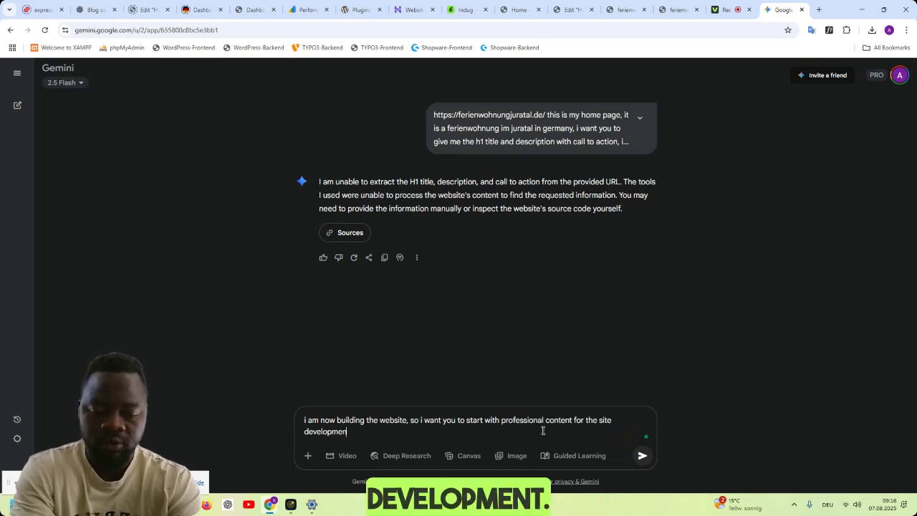
{"action": "key", "text": "Return"}
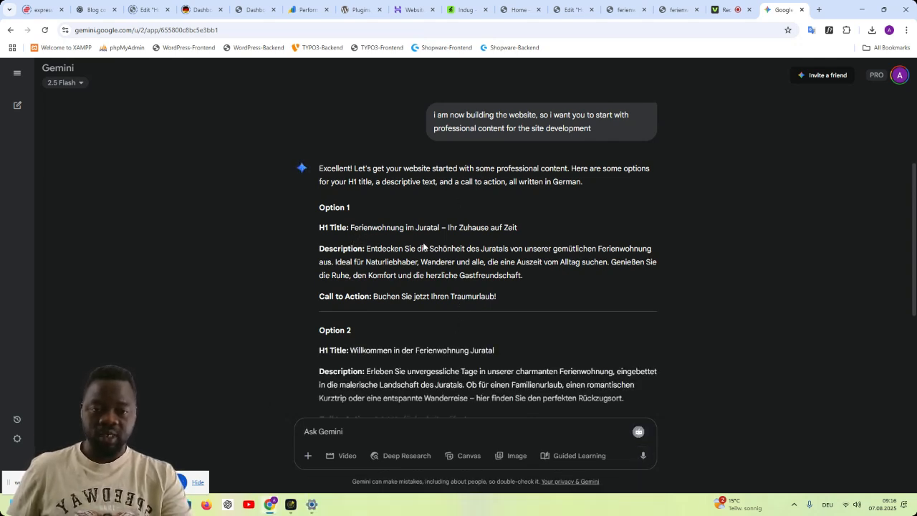
- Copy Option 1's H1 title "Ferienwohnung im Juratal – Ihr Zuhause auf Zeit" and place the Gemini tab beside the Elementor editor tab
{"action": "left_click_drag", "start_coordinate": [519, 227], "coordinate": [352, 227]}
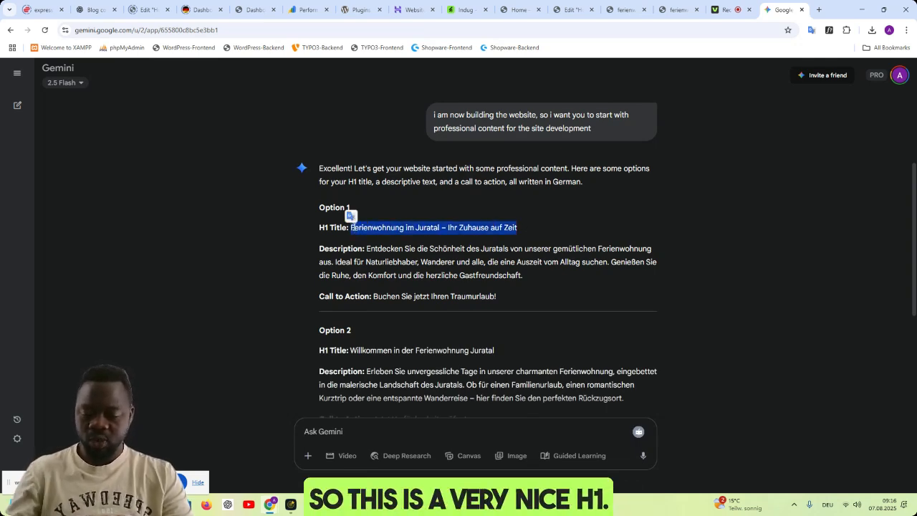
{"action": "left_click", "coordinate": [671, 13]}
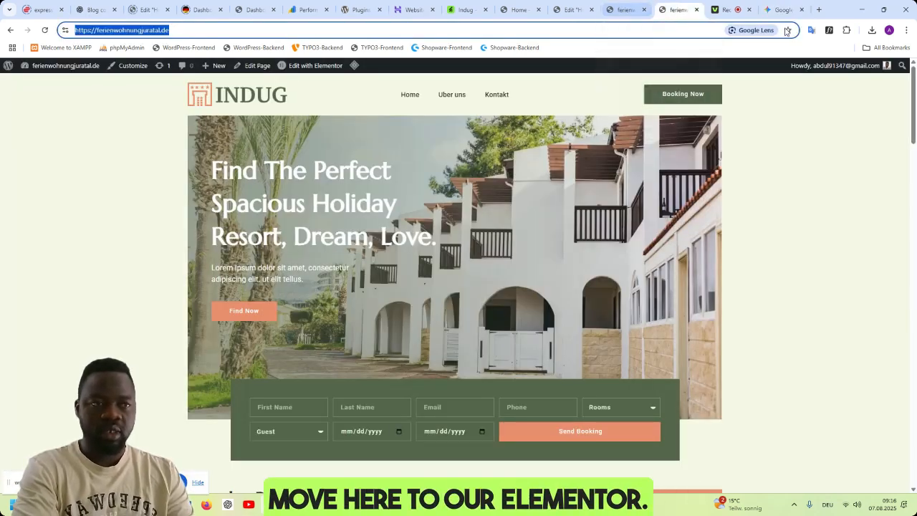
{"action": "left_click_drag", "start_coordinate": [781, 10], "coordinate": [682, 13]}
{"action": "left_click", "coordinate": [625, 10]}
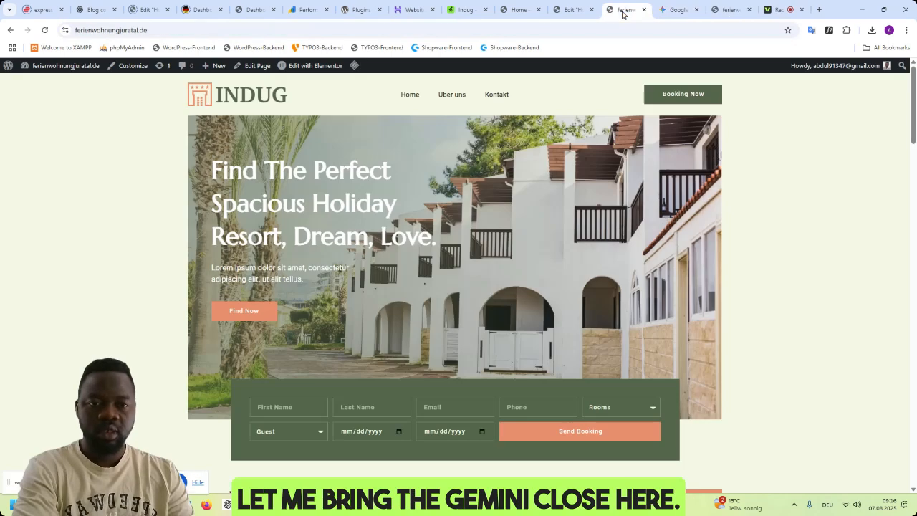
{"action": "left_click", "coordinate": [573, 10]}
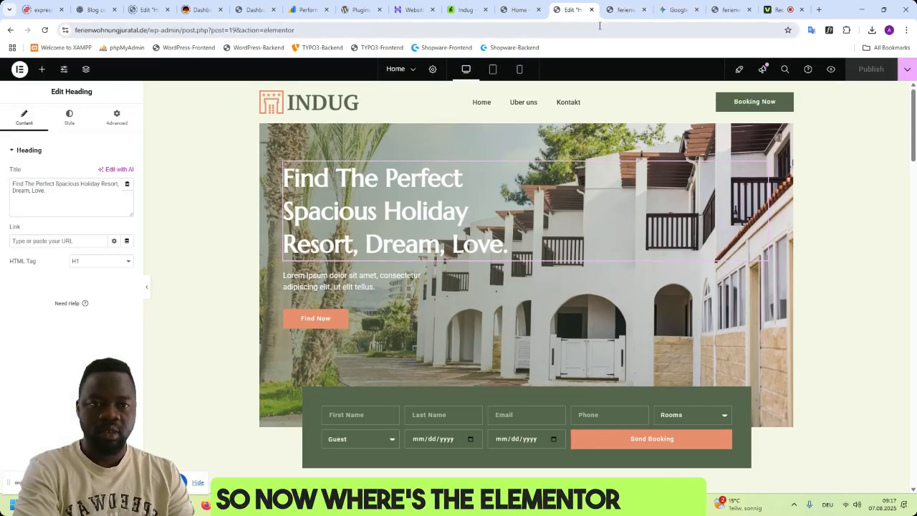
{"action": "left_click_drag", "start_coordinate": [680, 10], "coordinate": [626, 9]}
{"action": "left_click", "coordinate": [571, 10]}
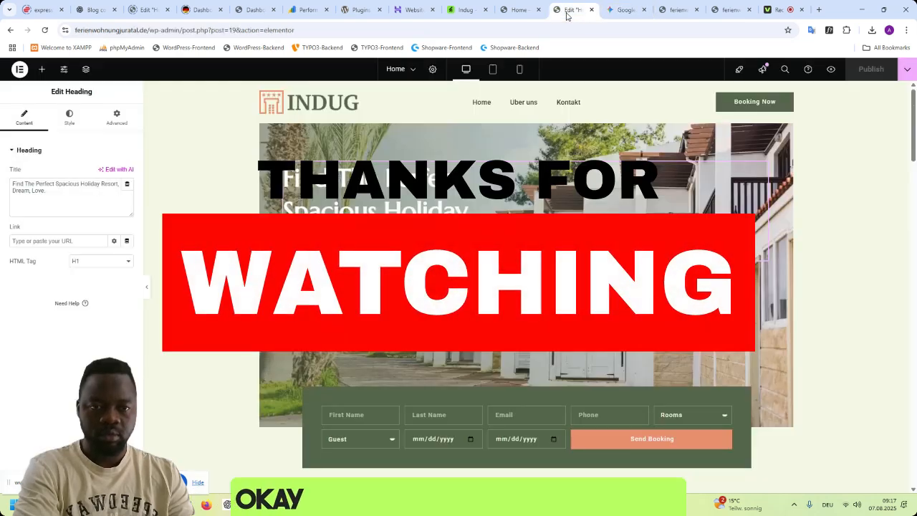
- Replace the hero heading's title with the copied "Ferienwohnung im Juratal – Ihr Zuhause auf Zeit"
{"action": "left_click", "coordinate": [89, 184]}
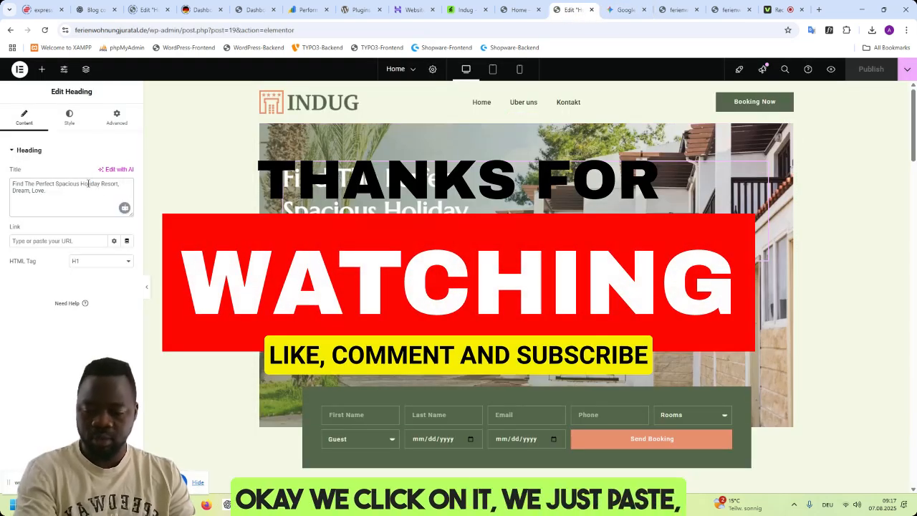
{"action": "type", "text": "Ferienwohnung im Juratal – Ihr Zuhause auf Zeit"}
{"action": "key", "text": "ctrl+a"}
{"action": "type", "text": "Ferienwohnung im Juratal – Ihr Zuhause auf Zeit"}
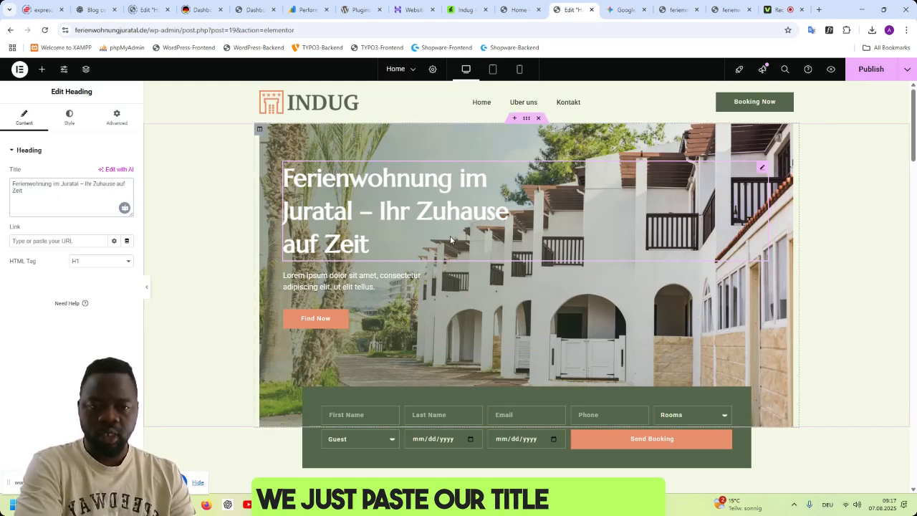
- Read through Gemini's description options and copy Option 3's description, beginning "Unsere exklusive Ferienwohnung bietet Ihnen alles"
{"action": "left_click", "coordinate": [621, 10]}
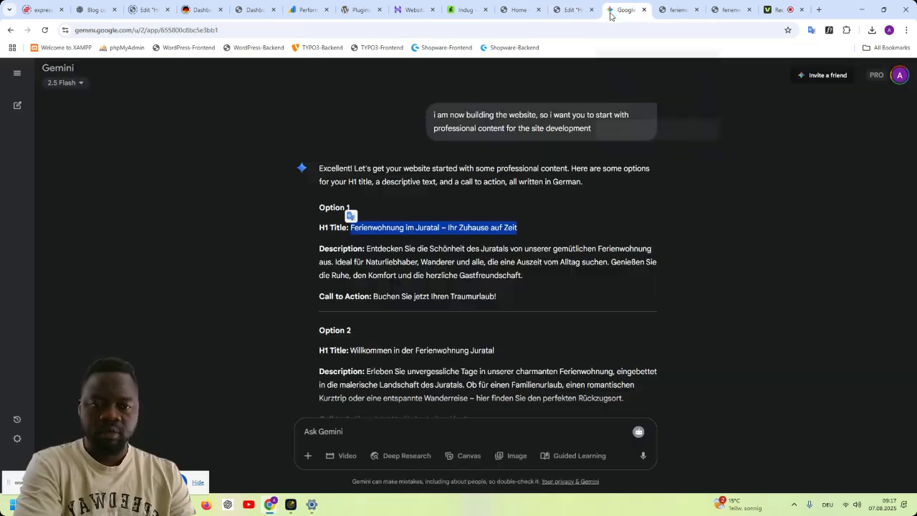
{"action": "scroll", "coordinate": [507, 276], "scroll_direction": "down", "scroll_amount": 1}
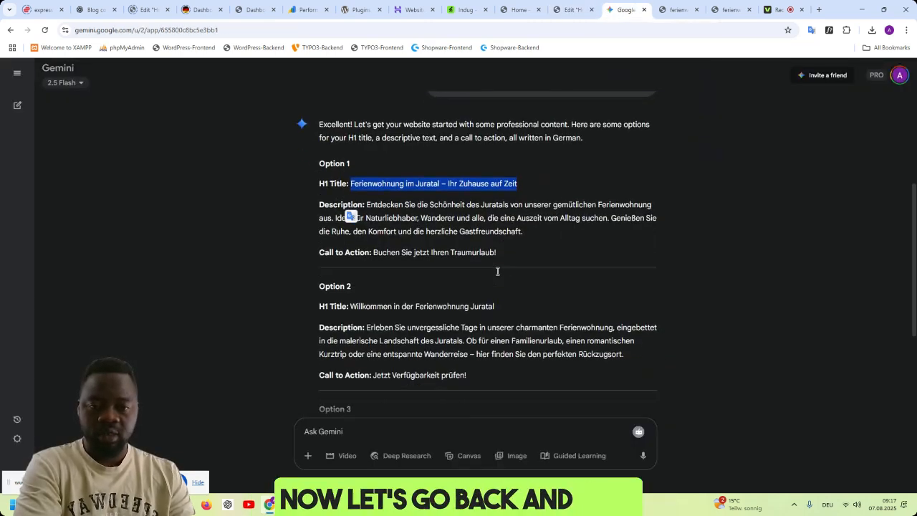
{"action": "left_click", "coordinate": [397, 226]}
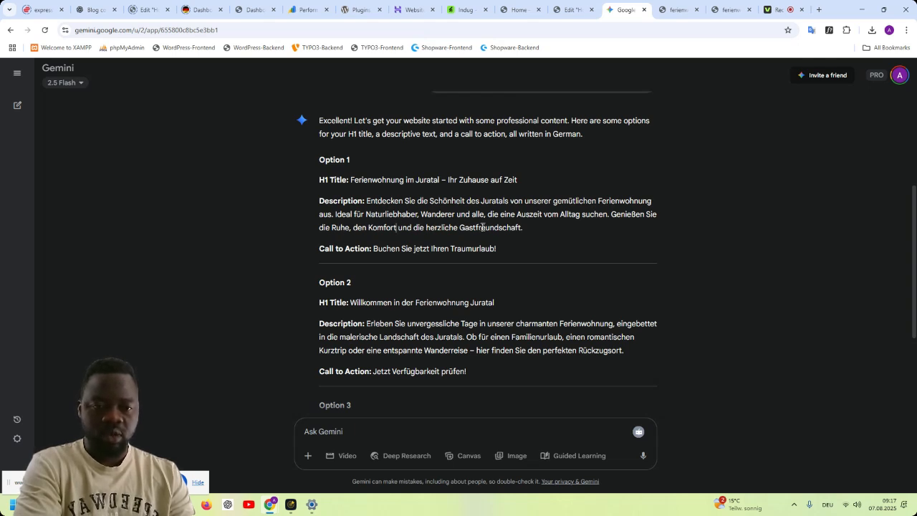
{"action": "scroll", "coordinate": [469, 258], "scroll_direction": "down", "scroll_amount": 1}
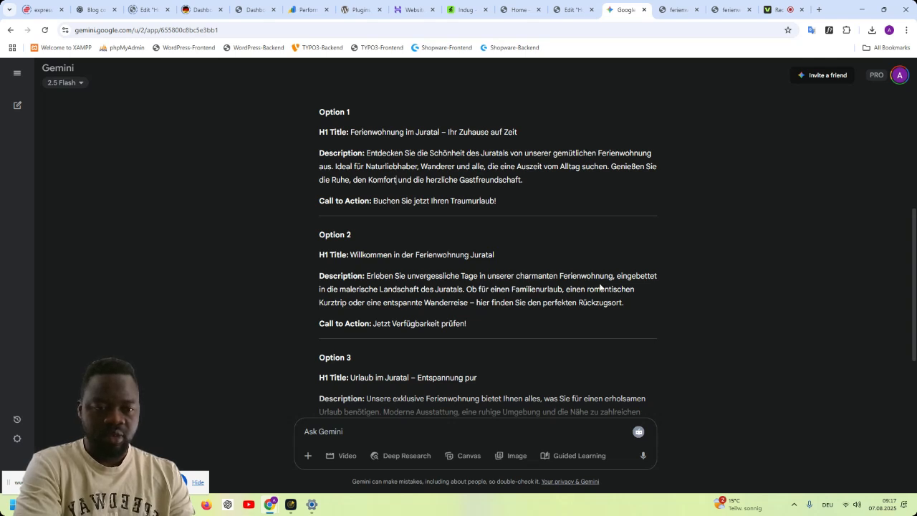
{"action": "scroll", "coordinate": [493, 304], "scroll_direction": "down", "scroll_amount": 3}
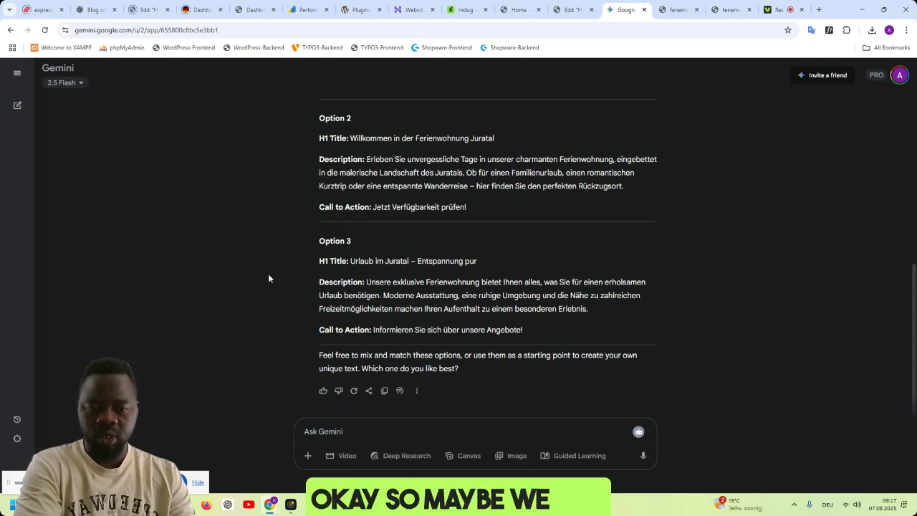
{"action": "left_click_drag", "start_coordinate": [367, 281], "coordinate": [589, 307]}
{"action": "key", "text": "ctrl+c"}
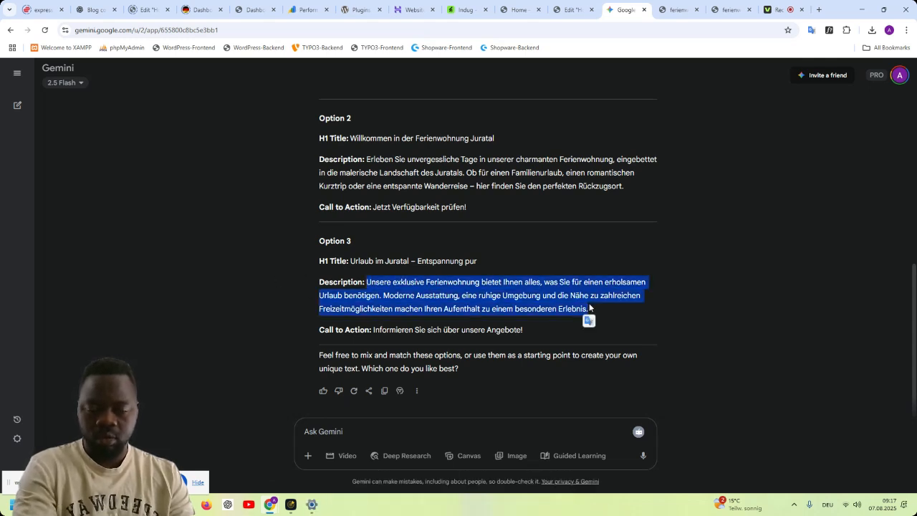
- Replace the hero's Lorem ipsum paragraph in the Elementor editor with the copied Option 3 description
{"action": "left_click", "coordinate": [570, 10]}
{"action": "left_click", "coordinate": [351, 282]}
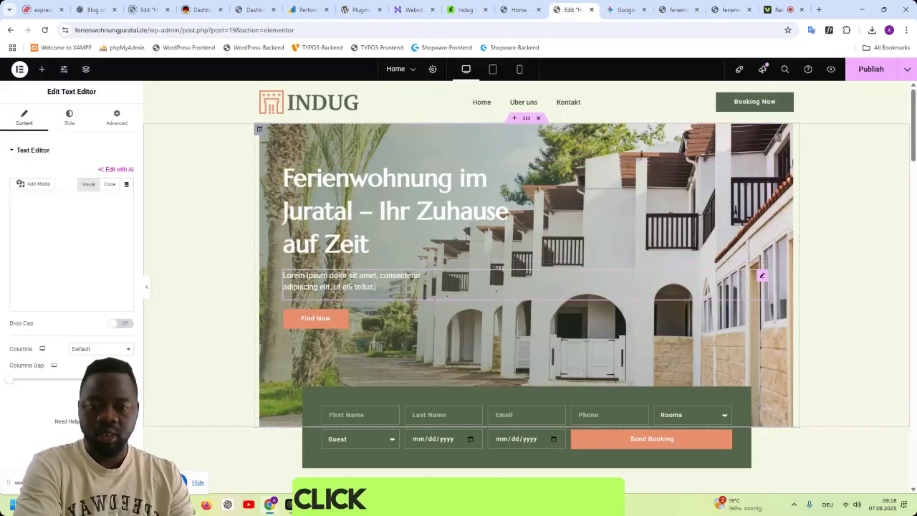
{"action": "double_click", "coordinate": [75, 247]}
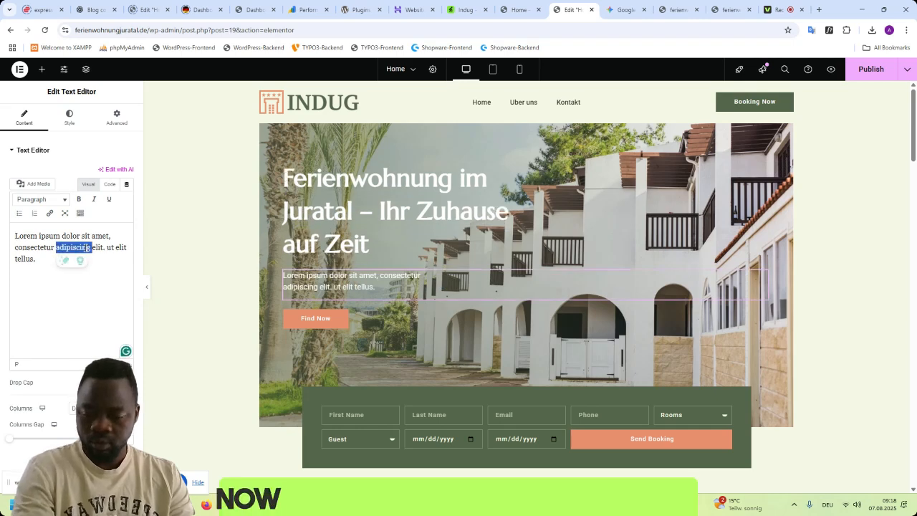
{"action": "key", "text": "ctrl+a"}
{"action": "key", "text": "ctrl+v"}
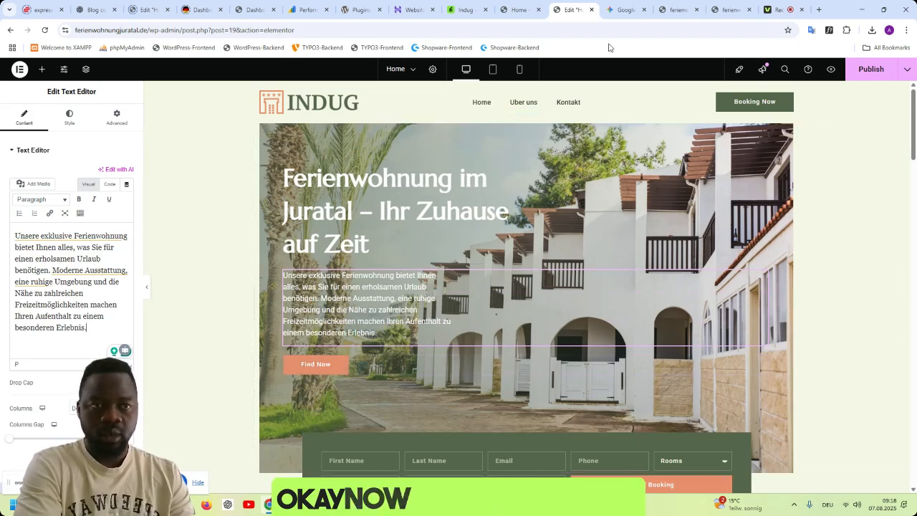
- Copy Option 2's call to action "Jetzt Verfügbarkeit prüfen!" from Gemini and use it as the text of the hero's "Find Now" button
{"action": "key", "text": "ctrl+Tab"}
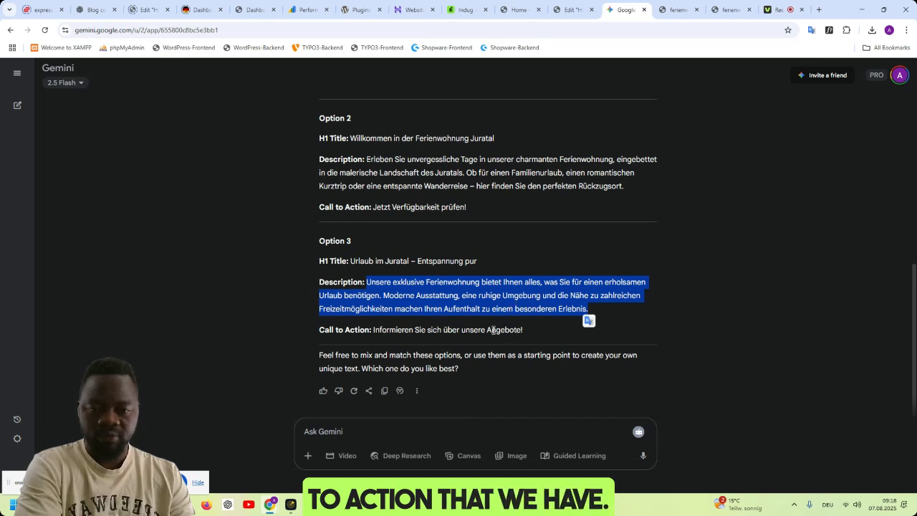
{"action": "left_click", "coordinate": [466, 435]}
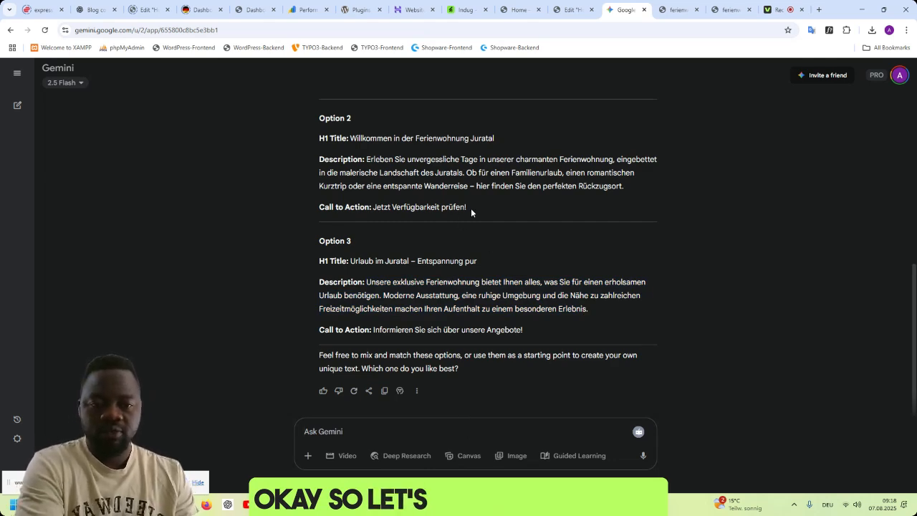
{"action": "left_click_drag", "start_coordinate": [471, 208], "coordinate": [375, 209]}
{"action": "key", "text": "ctrl+c"}
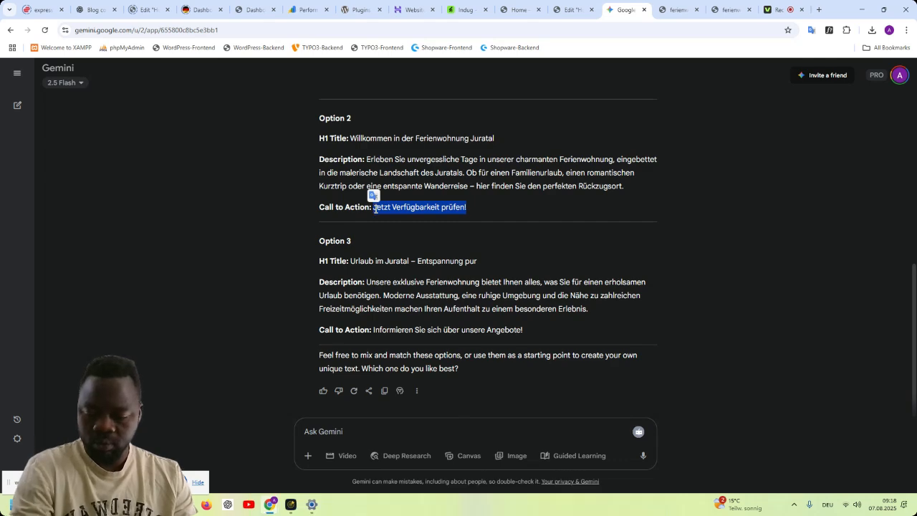
{"action": "left_click", "coordinate": [663, 11]}
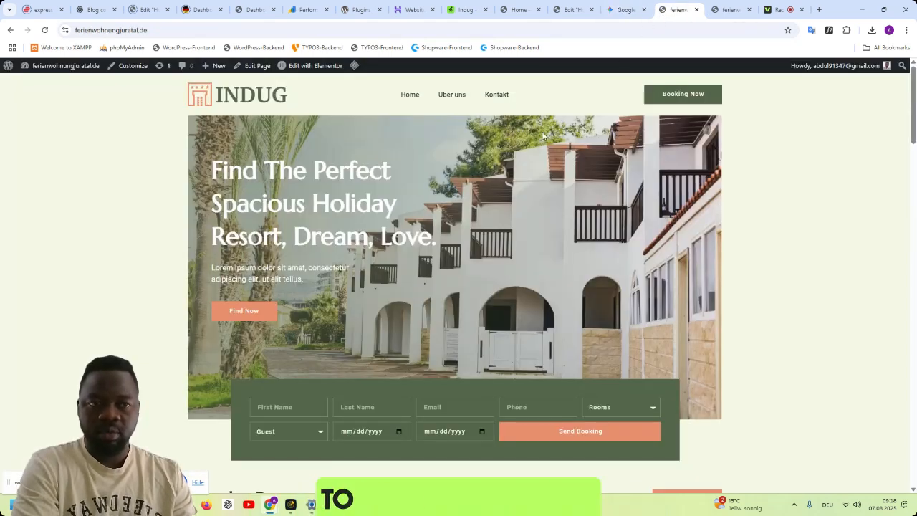
{"action": "left_click", "coordinate": [564, 10]}
{"action": "left_click", "coordinate": [315, 363]}
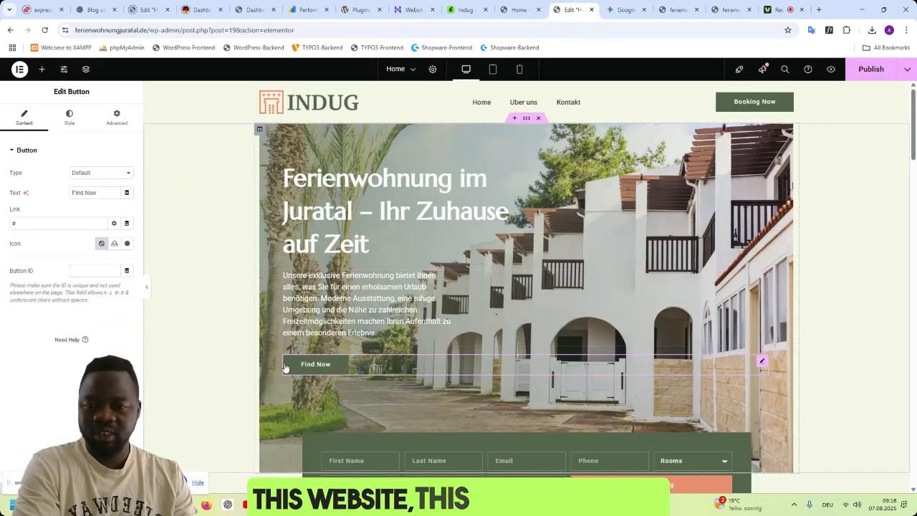
{"action": "triple_click", "coordinate": [87, 192]}
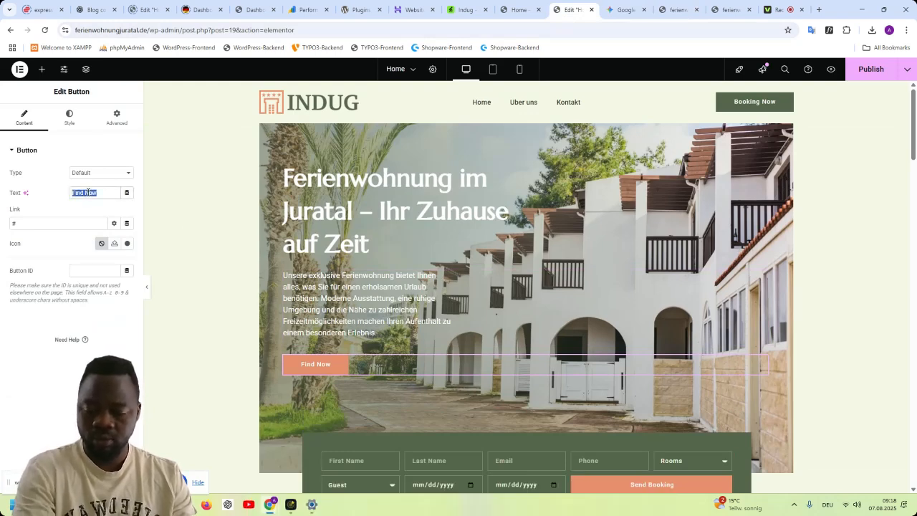
{"action": "key", "text": "ctrl+v"}
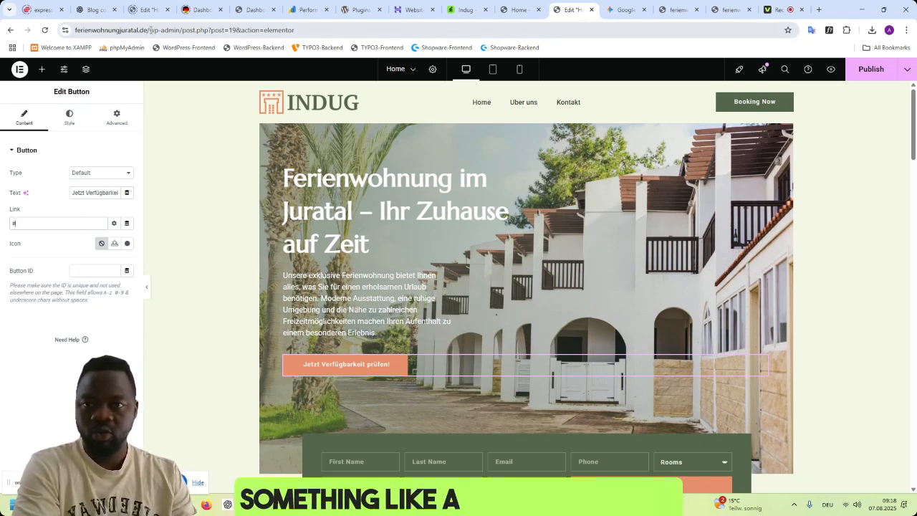
{"action": "left_click_drag", "start_coordinate": [150, 30], "coordinate": [53, 38]}
{"action": "key", "text": "ctrl+c"}
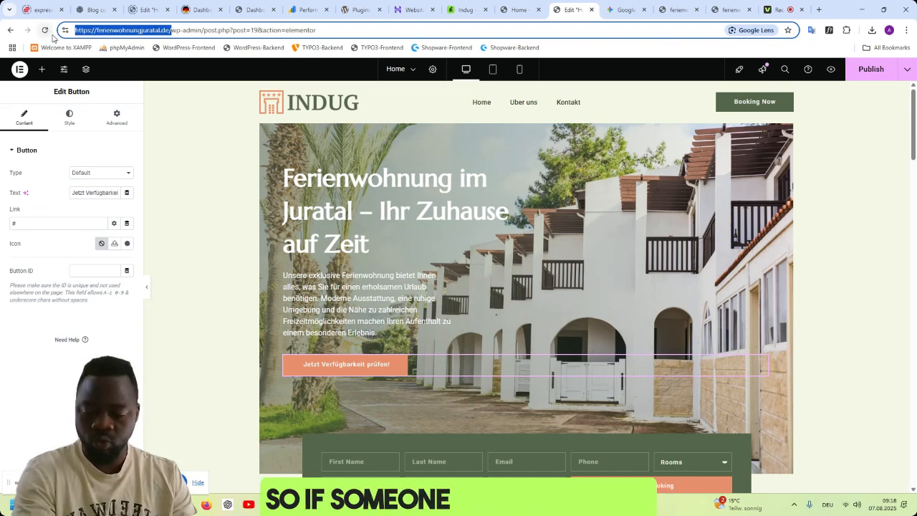
{"action": "left_click", "coordinate": [79, 225]}
{"action": "double_click", "coordinate": [75, 226]}
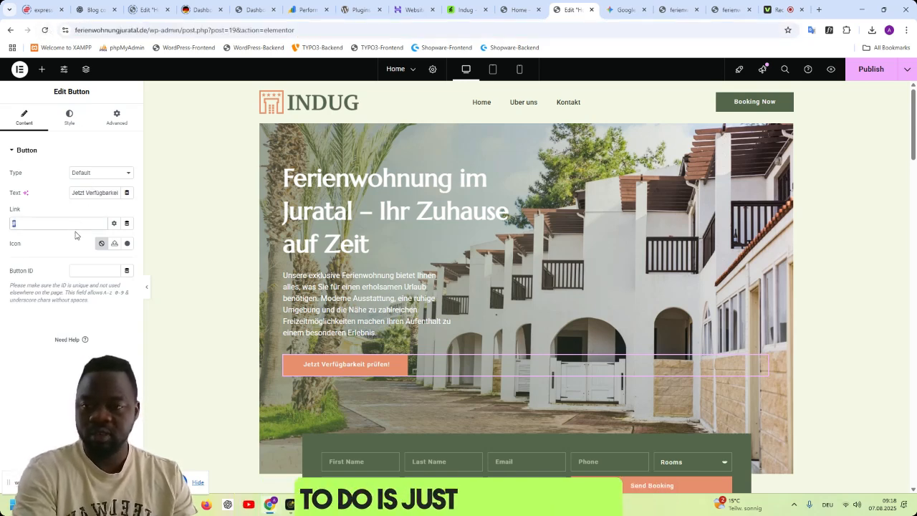
{"action": "key", "text": "ctrl+v"}
{"action": "type", "text": "ko"}
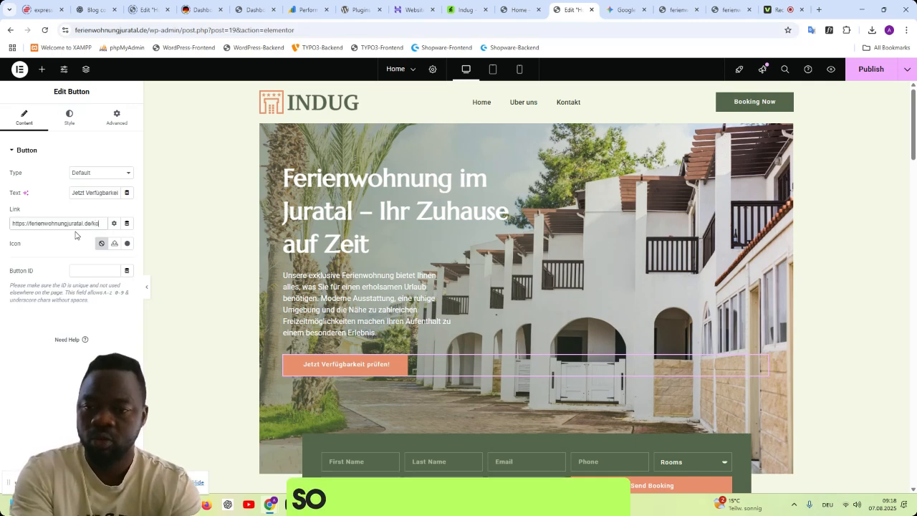
{"action": "type", "text": "nt"}
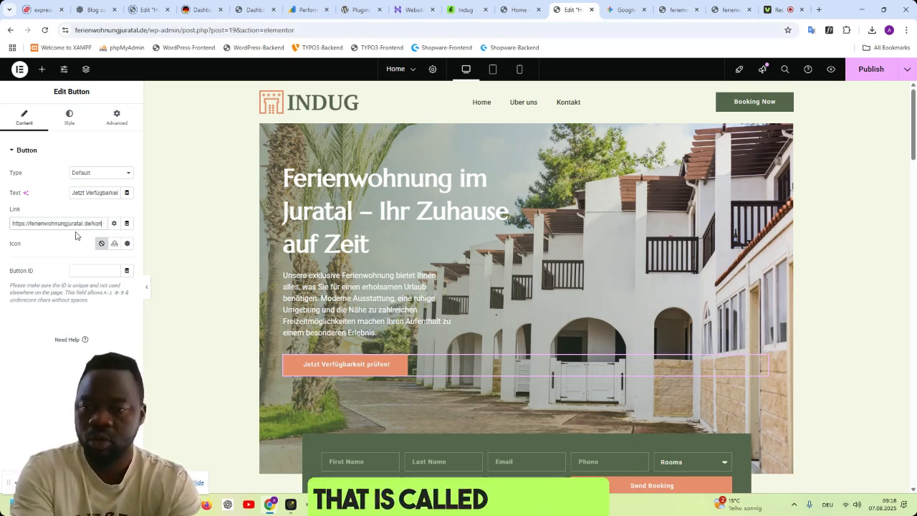
{"action": "type", "text": "akt"}
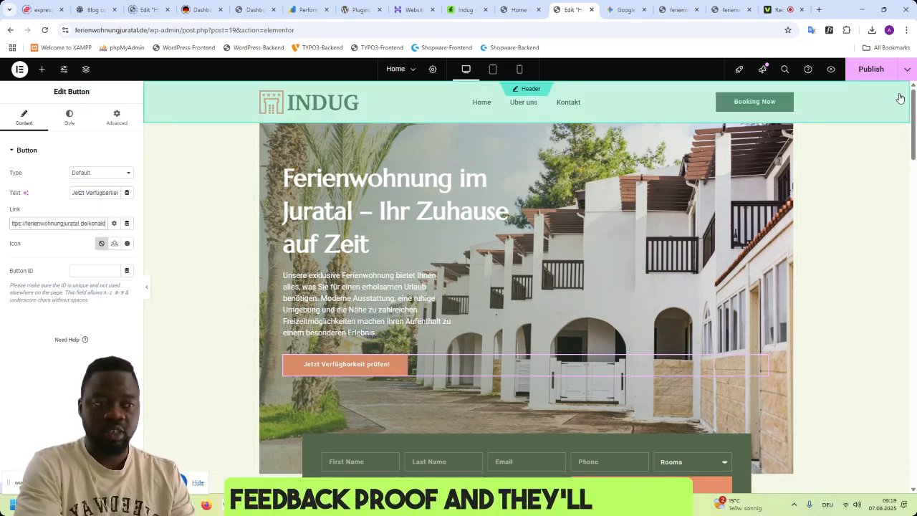
{"action": "left_click", "coordinate": [869, 73]}
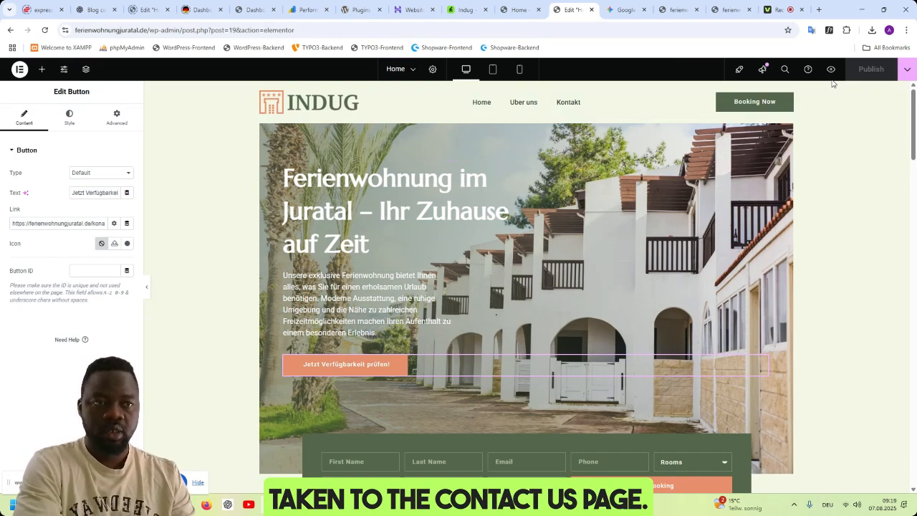
- Preview the published homepage's hero section and compare it with the original Indug demo homepage
{"action": "left_click", "coordinate": [832, 72]}
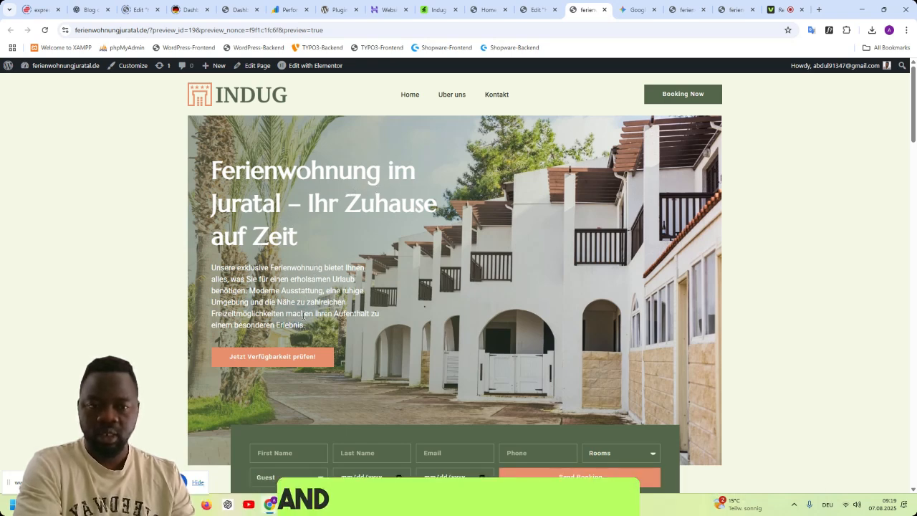
{"action": "left_click", "coordinate": [533, 13]}
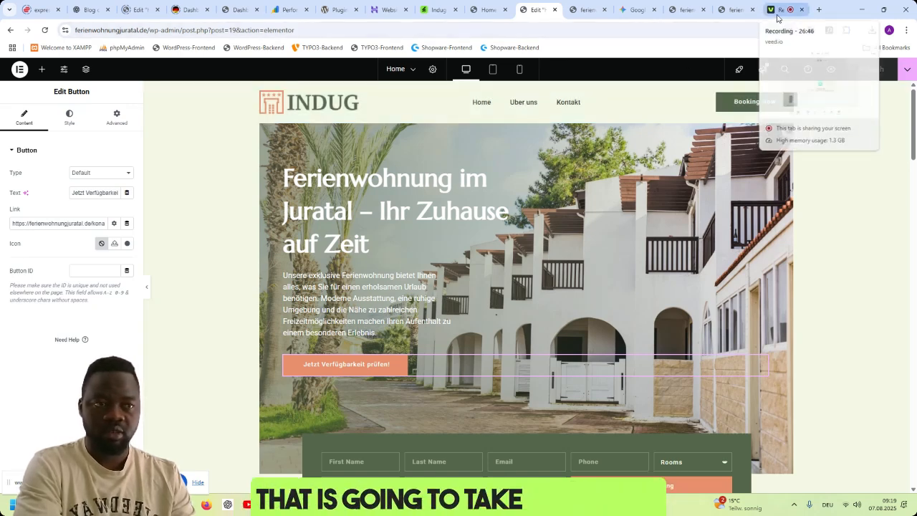
{"action": "left_click", "coordinate": [778, 14]}
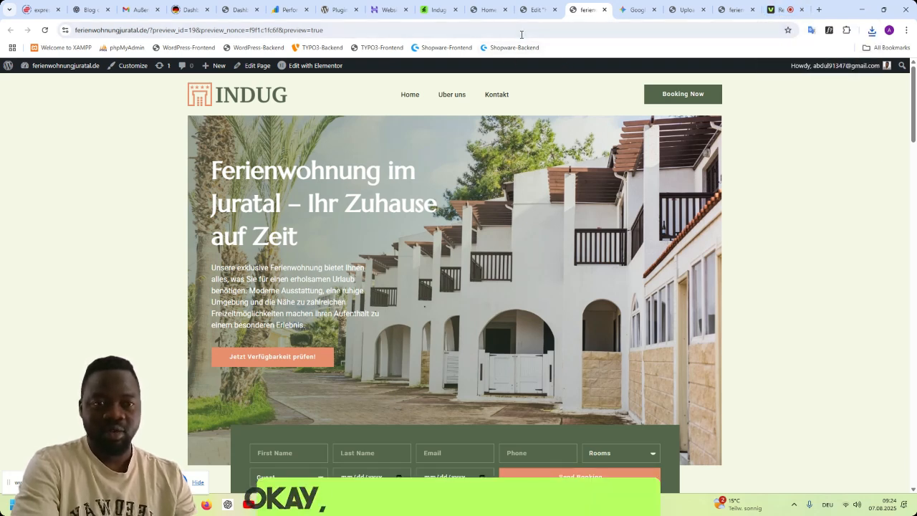
{"action": "left_click", "coordinate": [484, 10]}
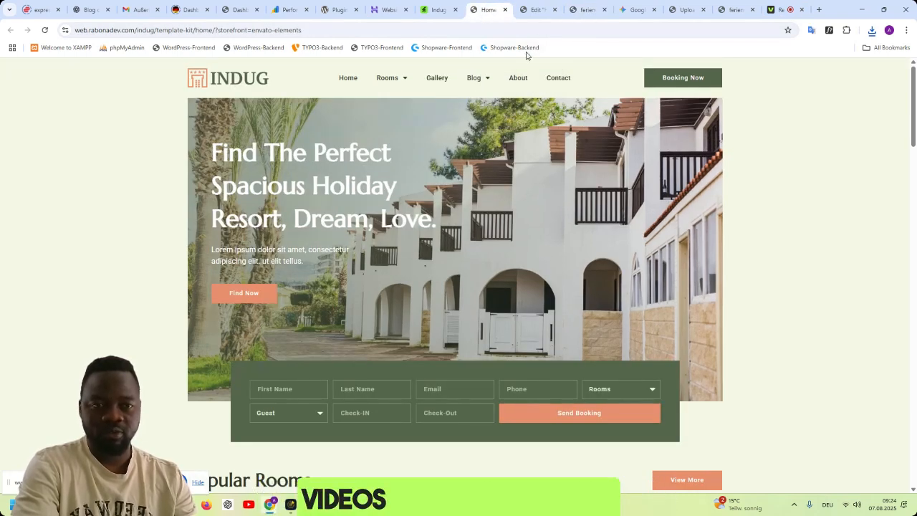
{"action": "left_click", "coordinate": [527, 12]}
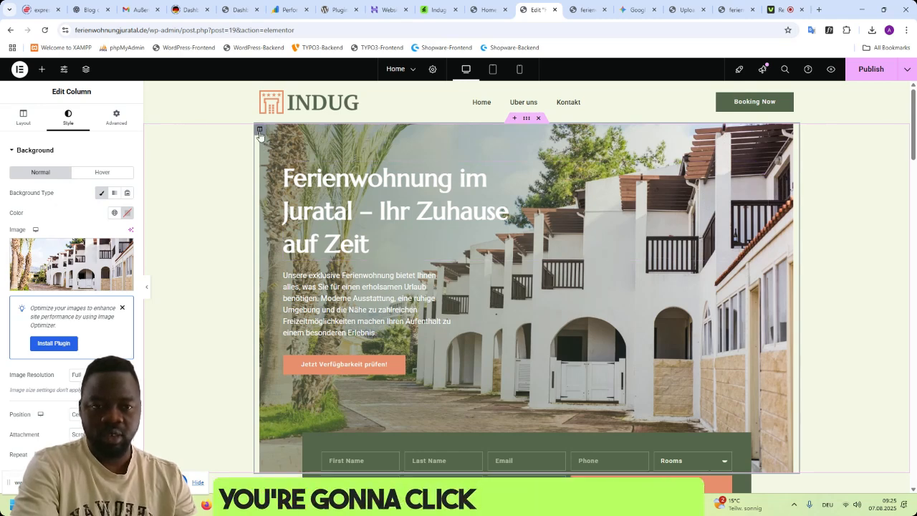
- Try the living-room photos IMG_6497 and IMG_6498 and the house-front photo as the hero column's background image
{"action": "left_click", "coordinate": [58, 255]}
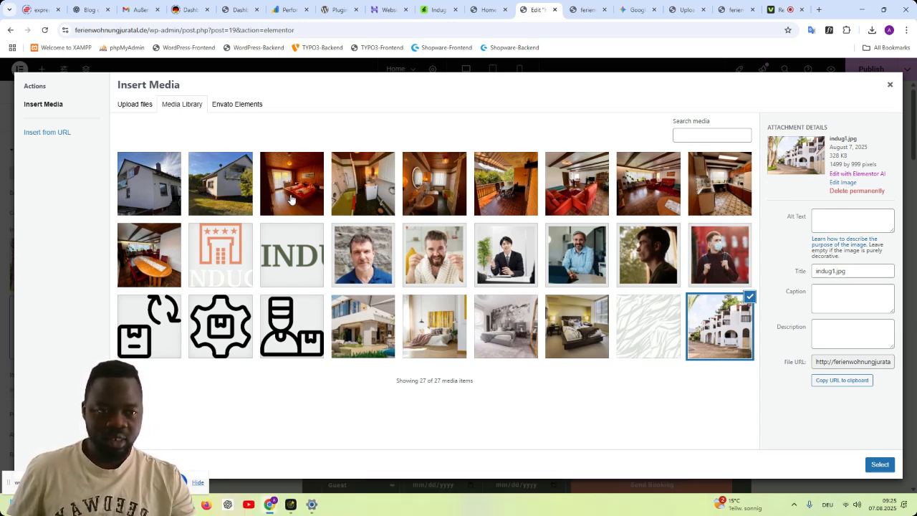
{"action": "left_click", "coordinate": [657, 200]}
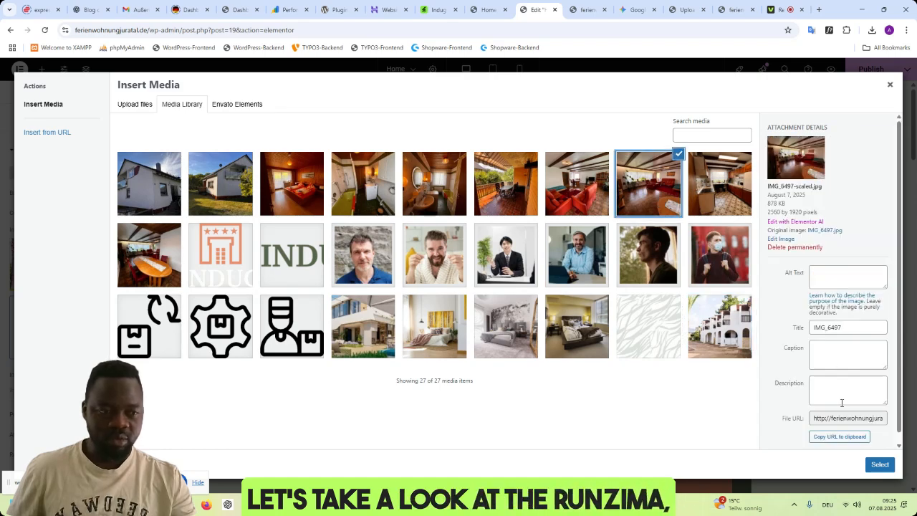
{"action": "left_click", "coordinate": [880, 466]}
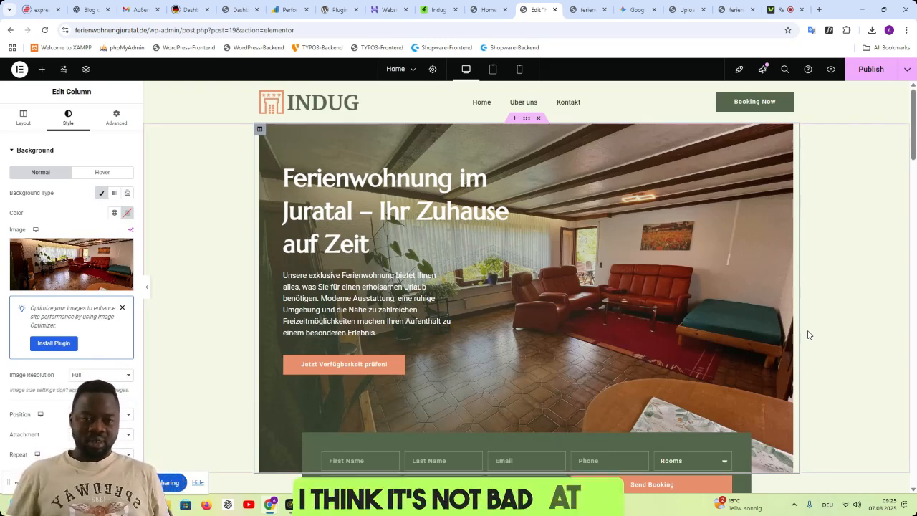
{"action": "left_click", "coordinate": [72, 263]}
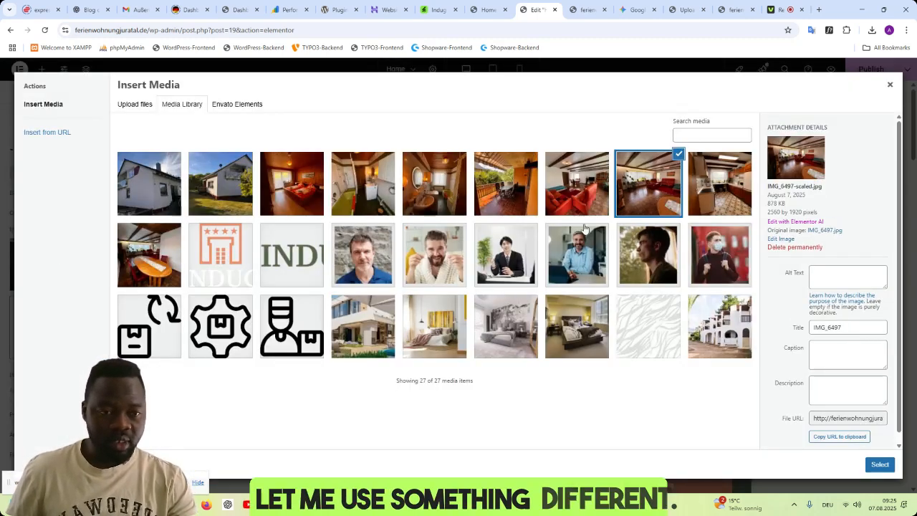
{"action": "left_click", "coordinate": [578, 197]}
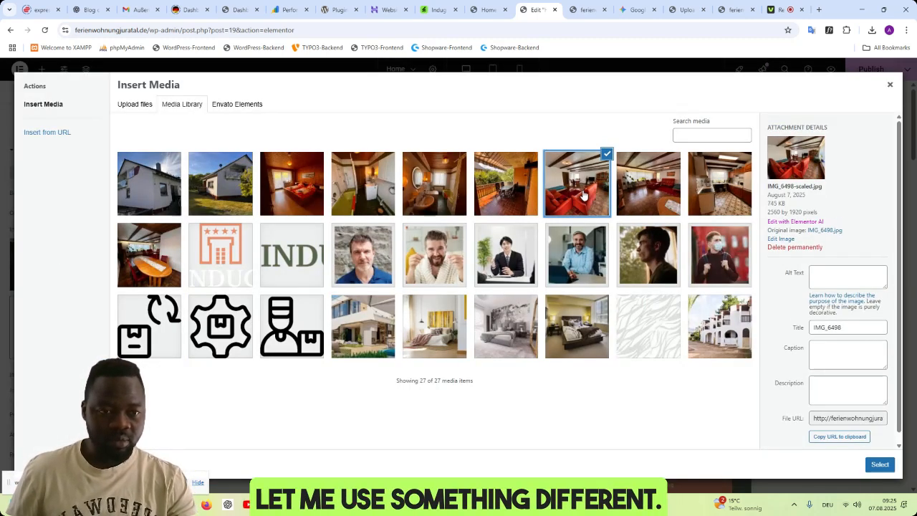
{"action": "left_click", "coordinate": [880, 464]}
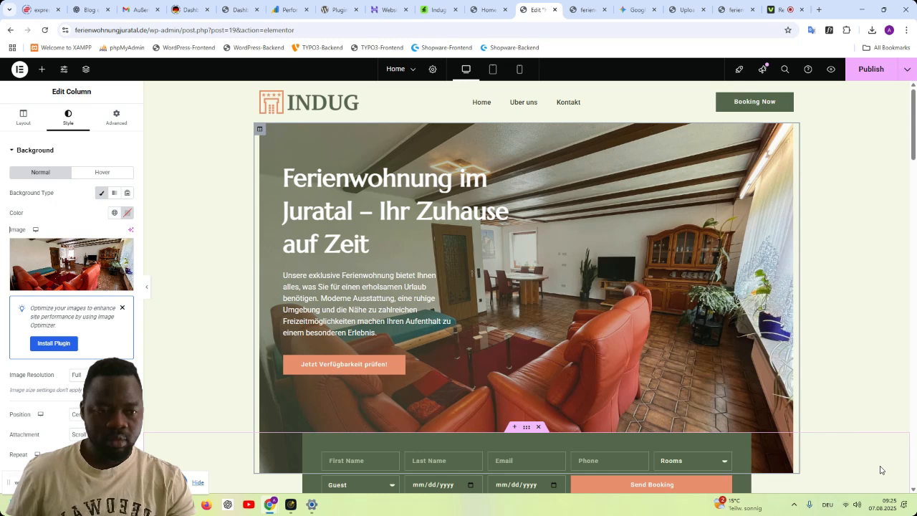
{"action": "left_click", "coordinate": [92, 257]}
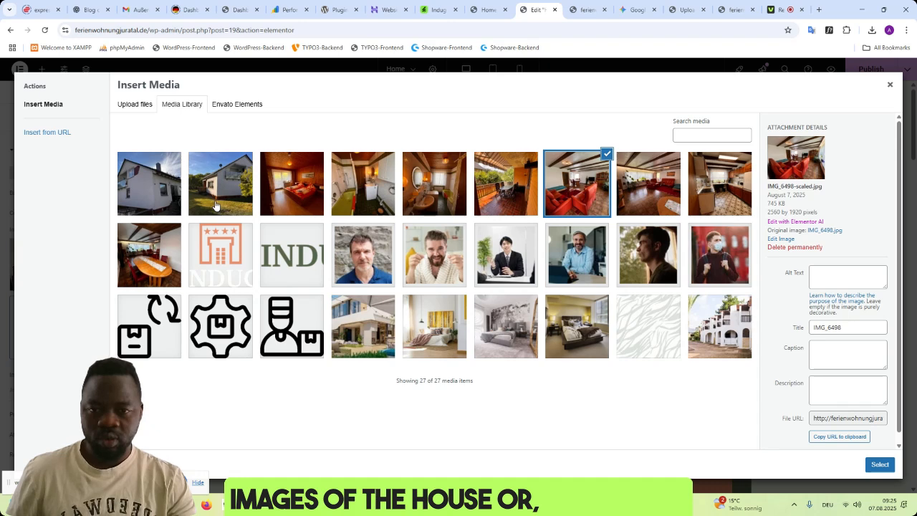
{"action": "left_click", "coordinate": [157, 190]}
{"action": "left_click", "coordinate": [880, 464]}
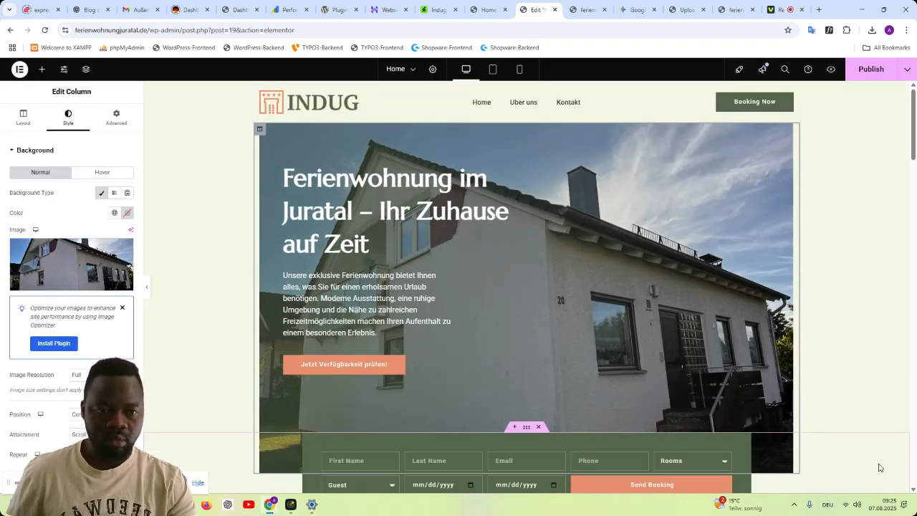
- Set the hero column's background image to the garden-side house photo IMG_9687 from the media library
{"action": "left_click", "coordinate": [71, 265]}
{"action": "left_click", "coordinate": [220, 183]}
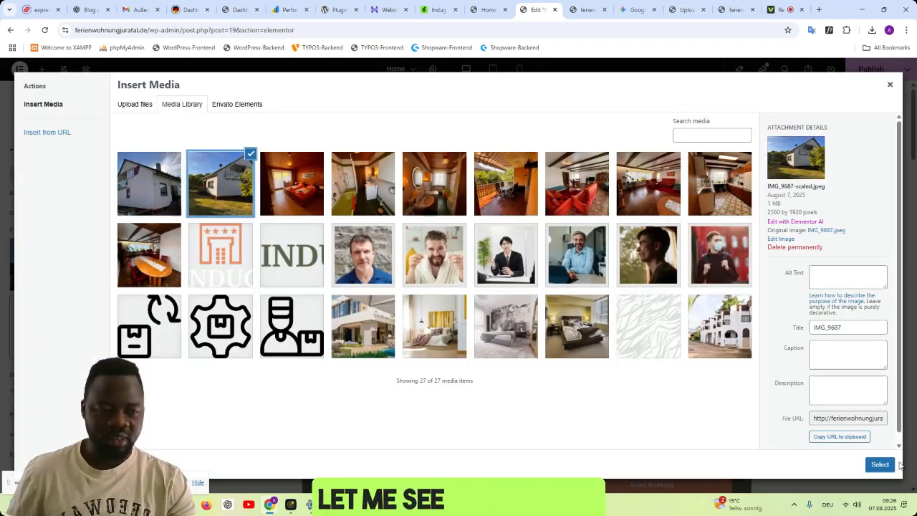
{"action": "left_click", "coordinate": [882, 465]}
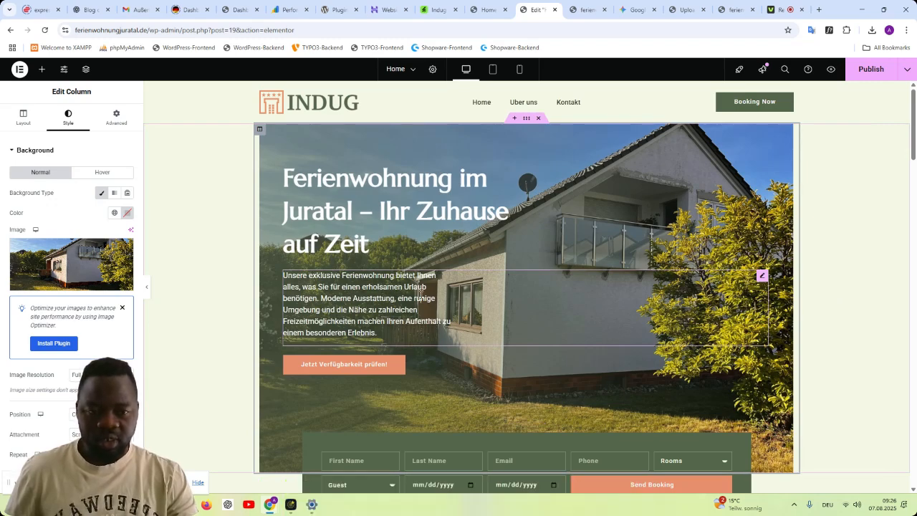
- Try centre alignment on the hero's description paragraph and return it to left alignment
{"action": "left_click", "coordinate": [421, 297]}
{"action": "left_click", "coordinate": [69, 118]}
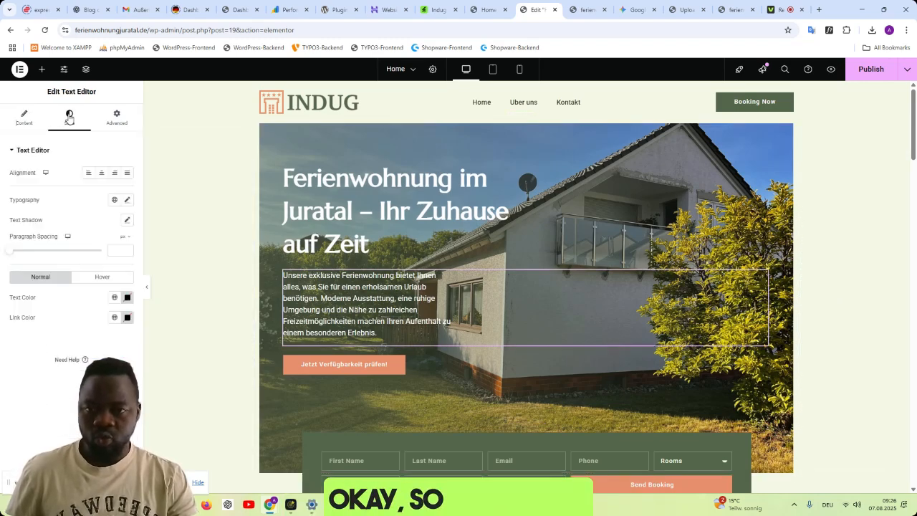
{"action": "left_click", "coordinate": [101, 174]}
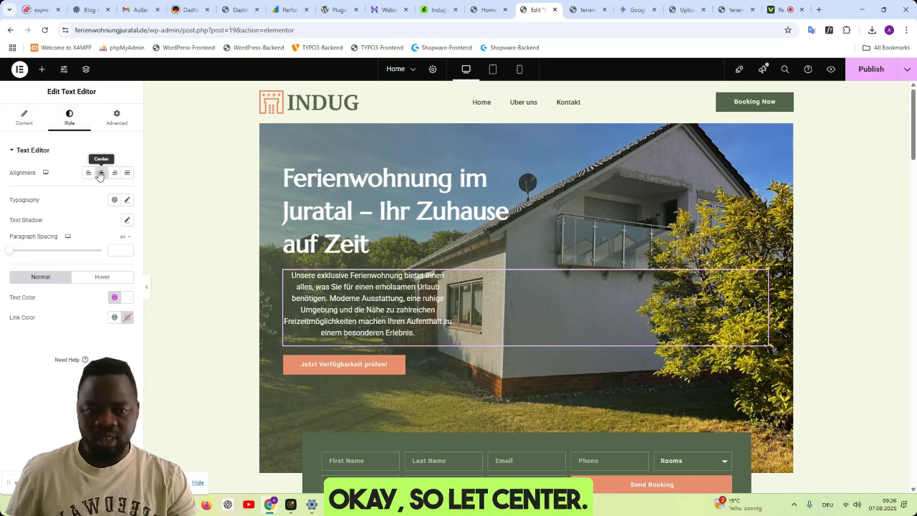
{"action": "left_click", "coordinate": [88, 173]}
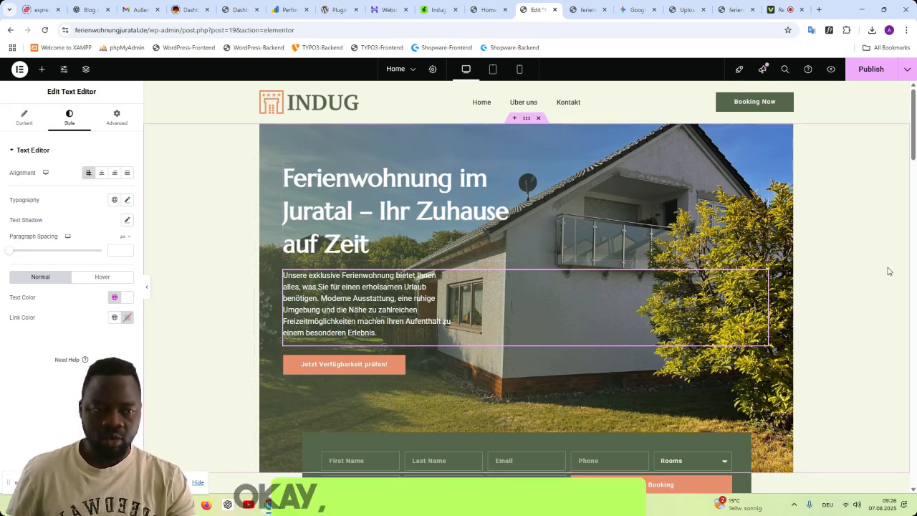
{"action": "scroll", "coordinate": [888, 271], "scroll_direction": "down", "scroll_amount": 3}
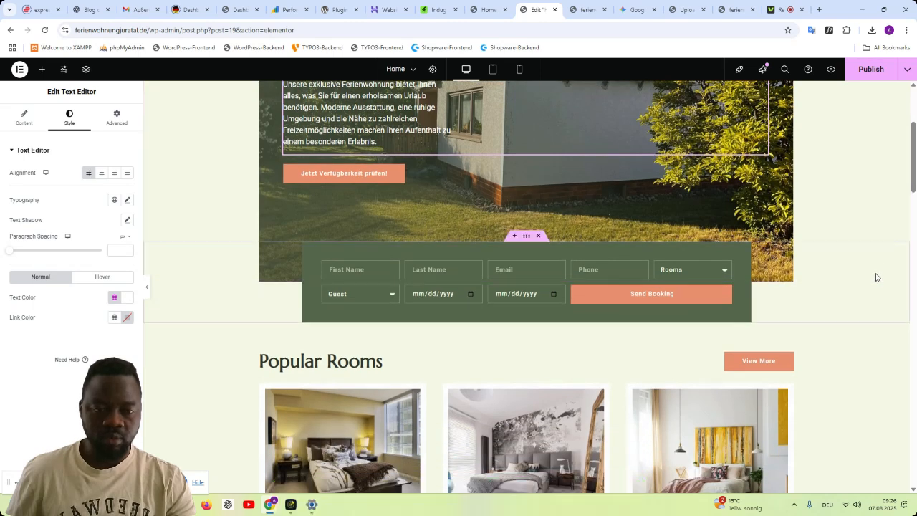
{"action": "scroll", "coordinate": [875, 277], "scroll_direction": "up", "scroll_amount": 1}
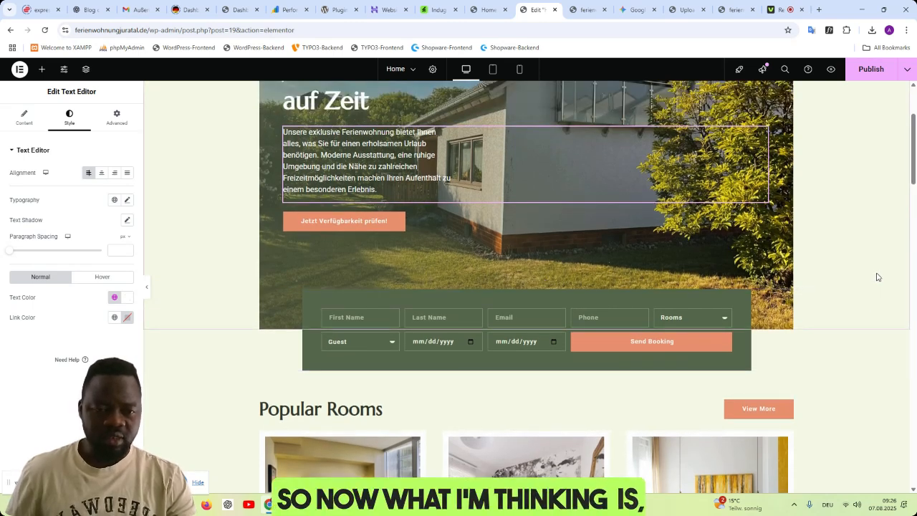
{"action": "scroll", "coordinate": [877, 277], "scroll_direction": "down", "scroll_amount": 1}
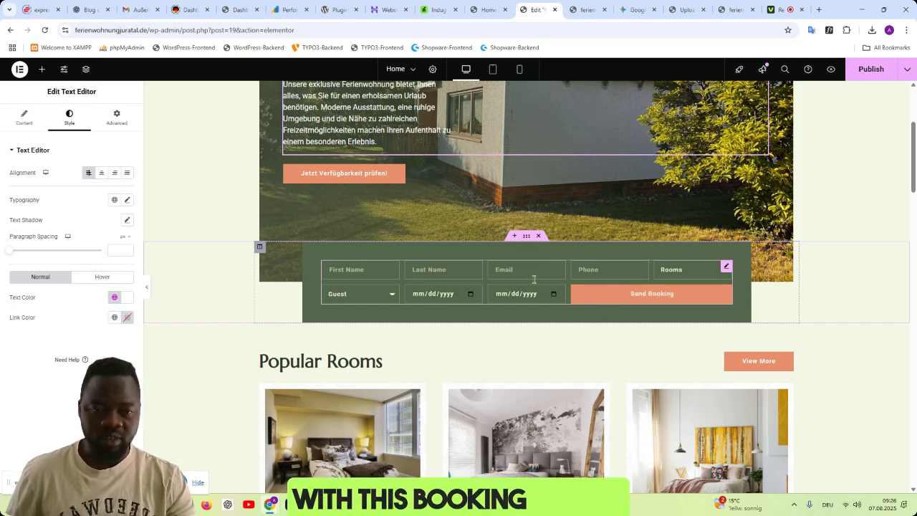
{"action": "scroll", "coordinate": [560, 287], "scroll_direction": "up", "scroll_amount": 1}
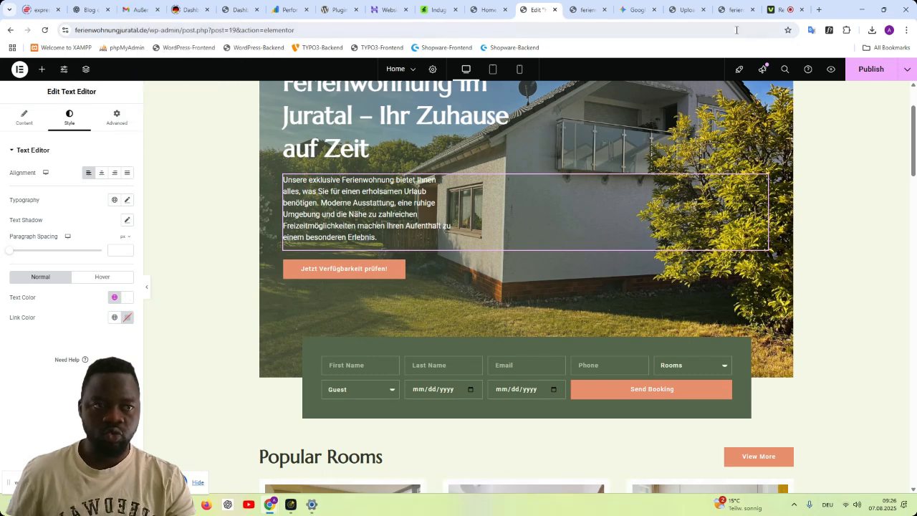
- Switch to Gemini and begin a prompt: "now i want you to create some kind of cards, 6 cards about the benefit and confort we offer to our customers"
{"action": "left_click", "coordinate": [632, 10]}
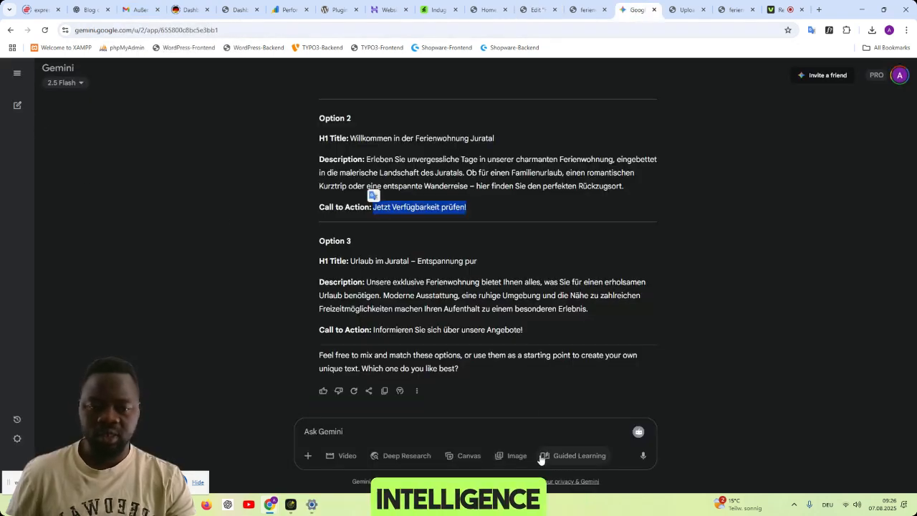
{"action": "left_click", "coordinate": [543, 431]}
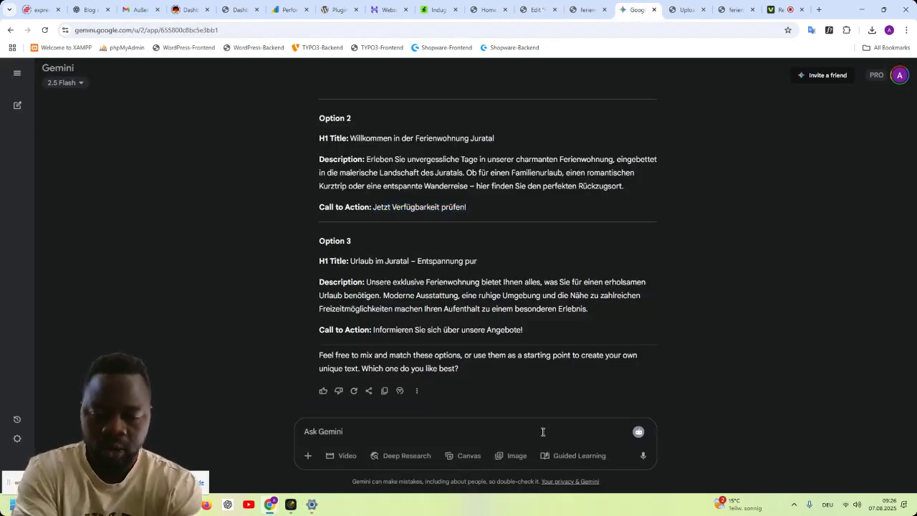
{"action": "type", "text": "now i want you to creat"}
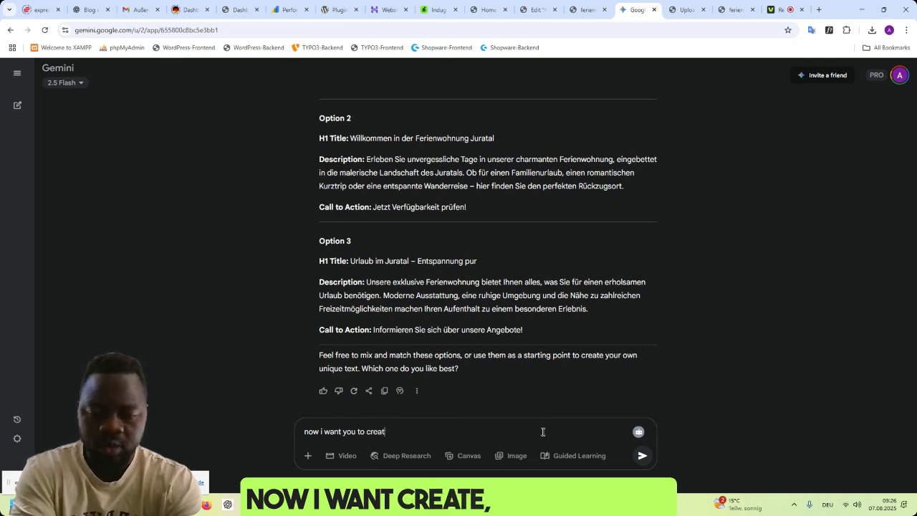
{"action": "type", "text": "e some kind"}
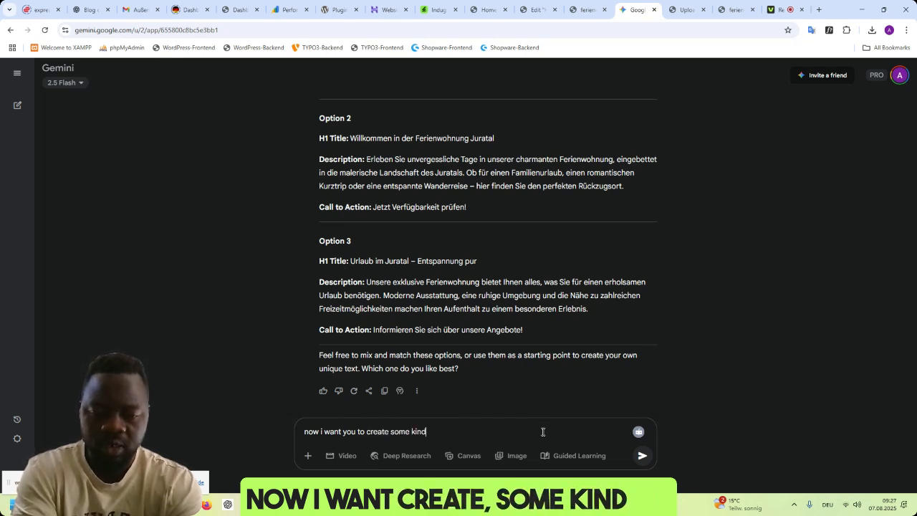
{"action": "type", "text": " of"}
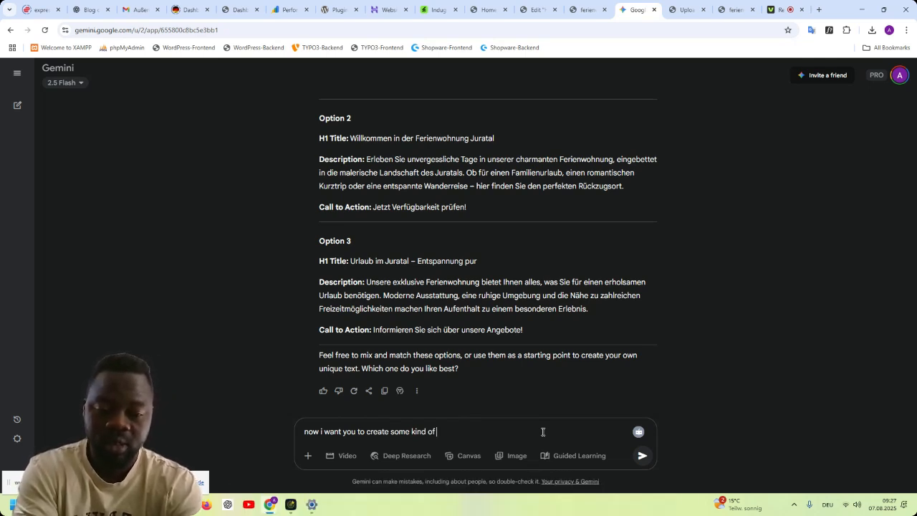
{"action": "type", "text": " cards, 6"}
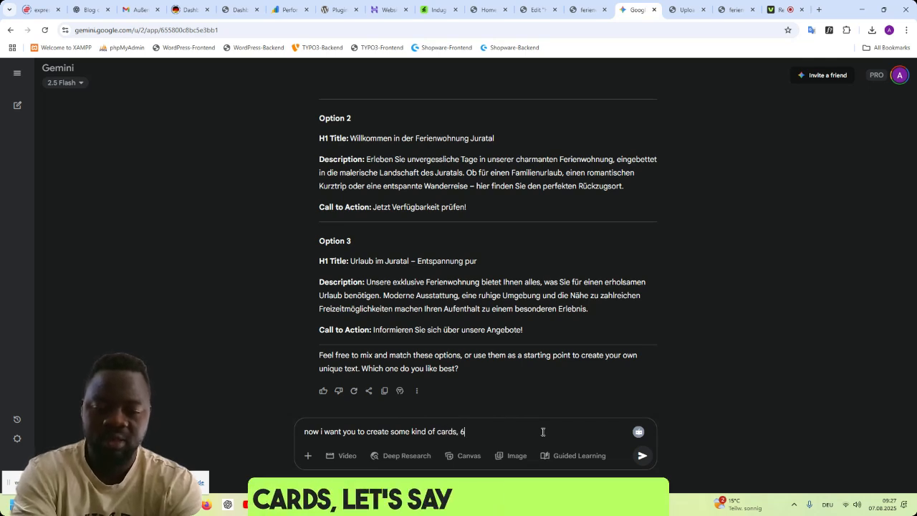
{"action": "type", "text": " cards abo"}
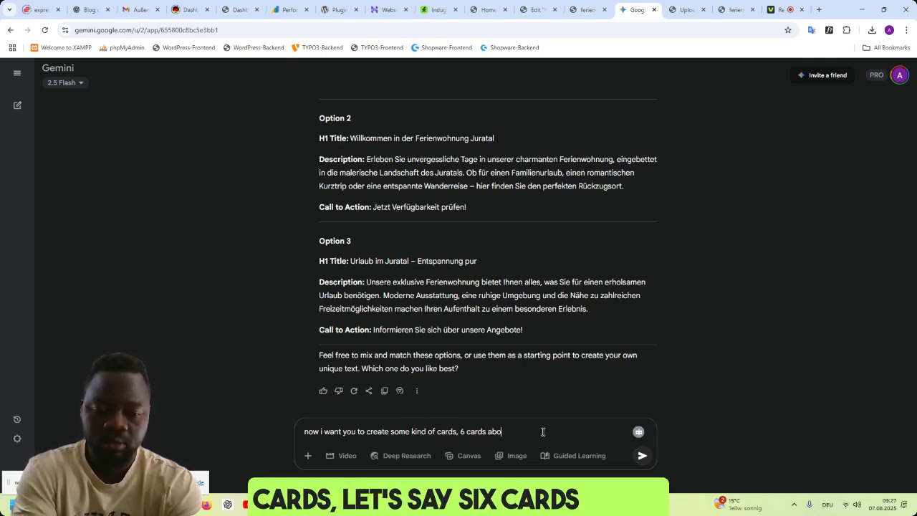
{"action": "type", "text": "ut th be"}
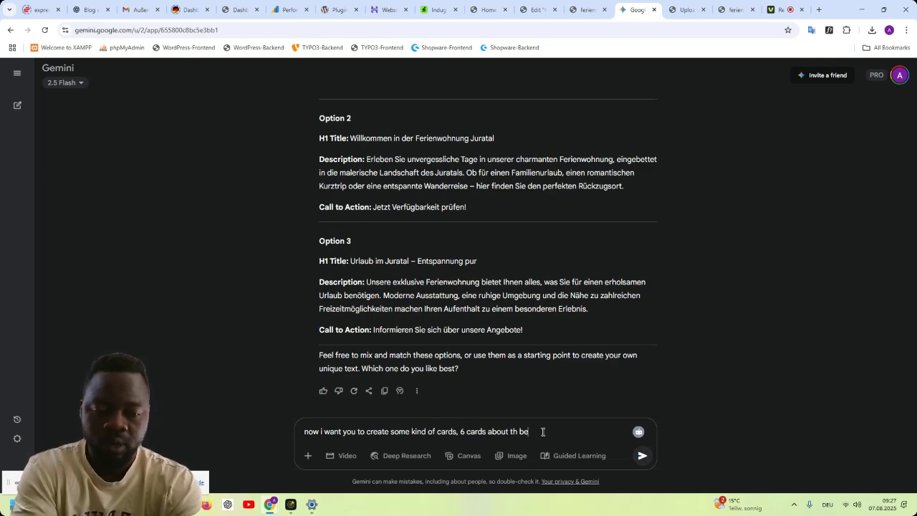
{"action": "key", "text": "BackSpace"}
{"action": "key", "text": "BackSpace"}
{"action": "key", "text": "BackSpace"}
{"action": "type", "text": "e benefit and"}
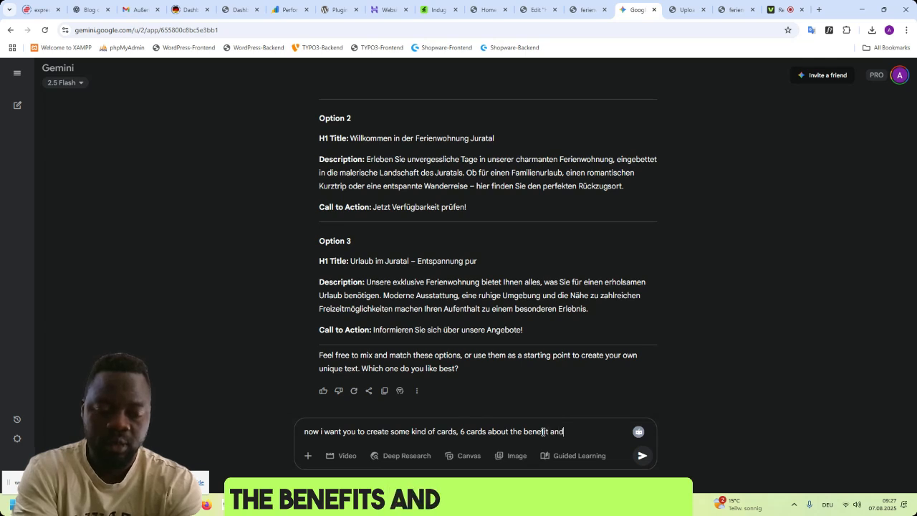
{"action": "type", "text": " confi"}
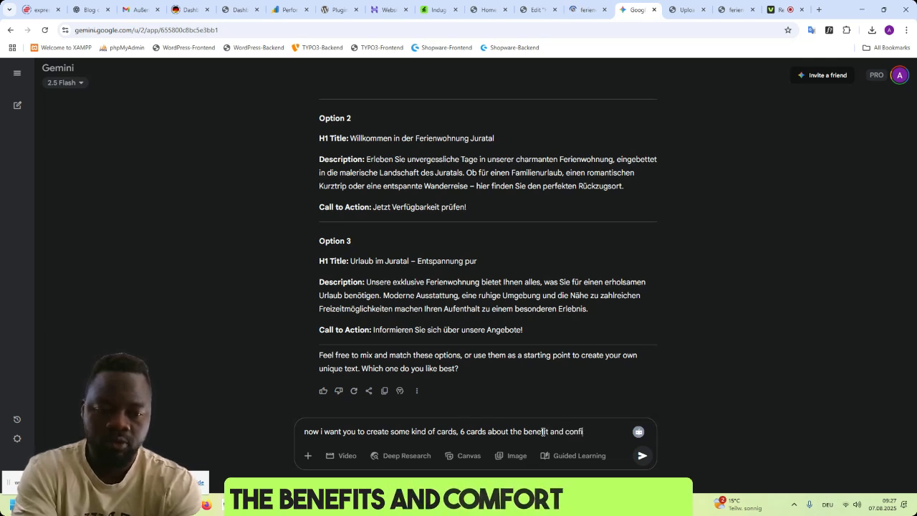
{"action": "type", "text": "fer"}
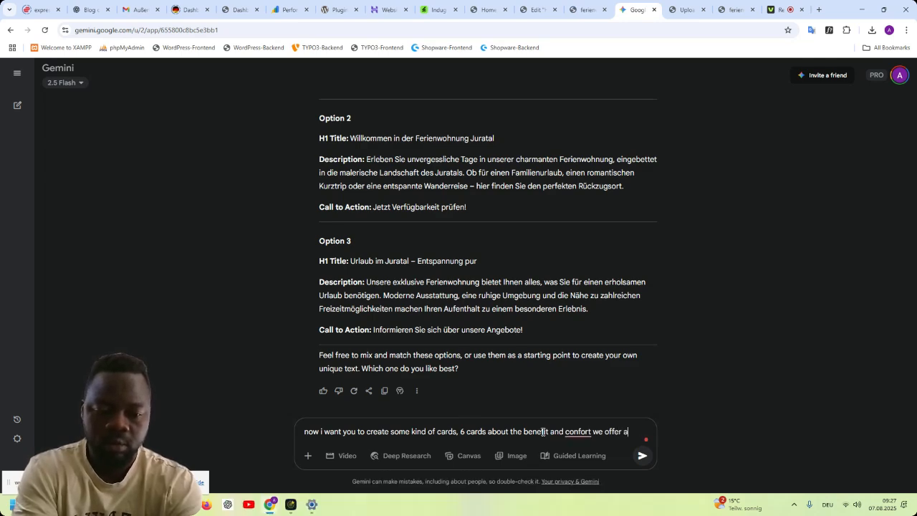
{"action": "type", "text": " to"}
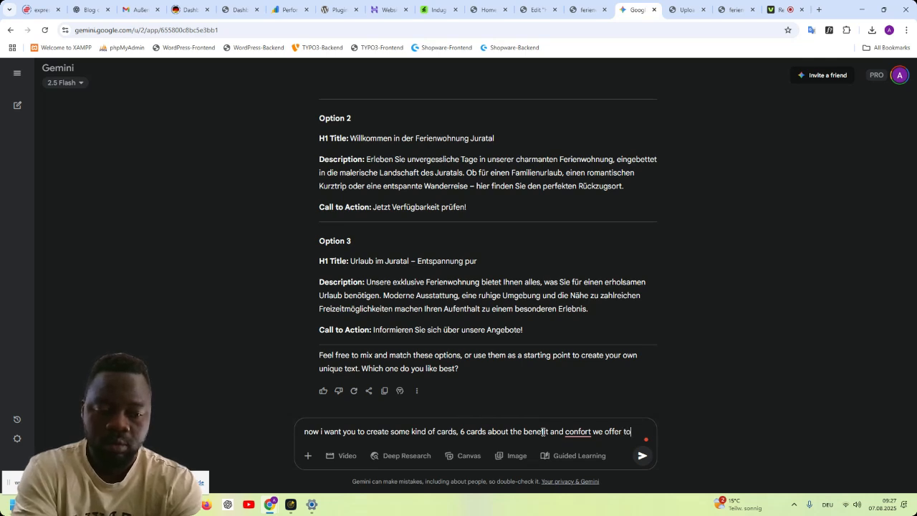
{"action": "type", "text": " our customers, make it"}
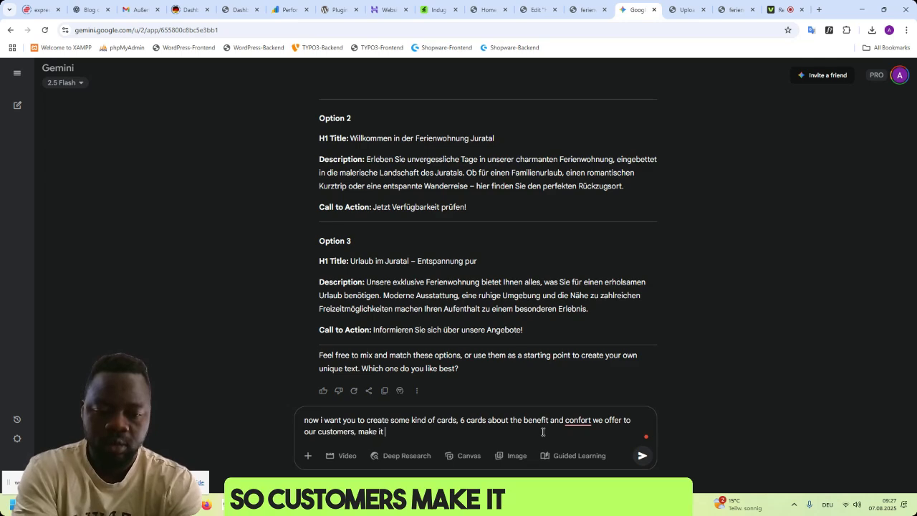
{"action": "type", "text": " beautiful and w"}
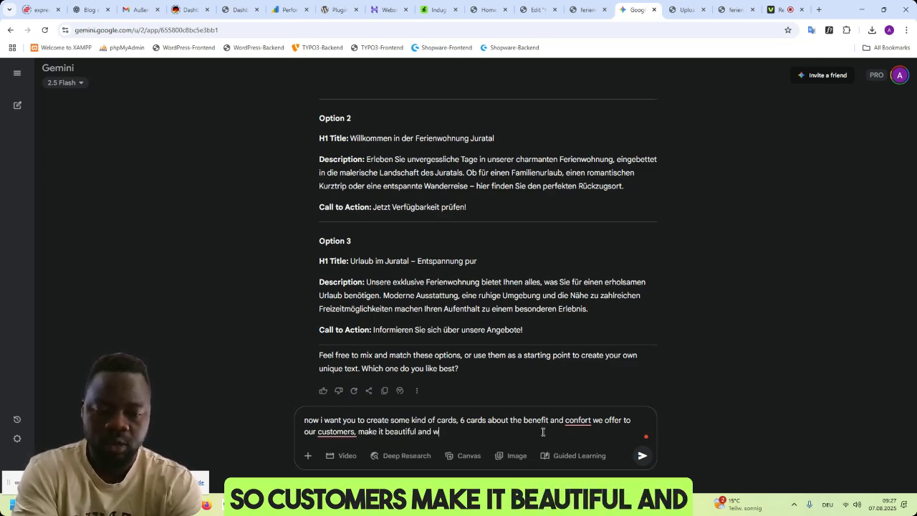
{"action": "type", "text": "ell s"}
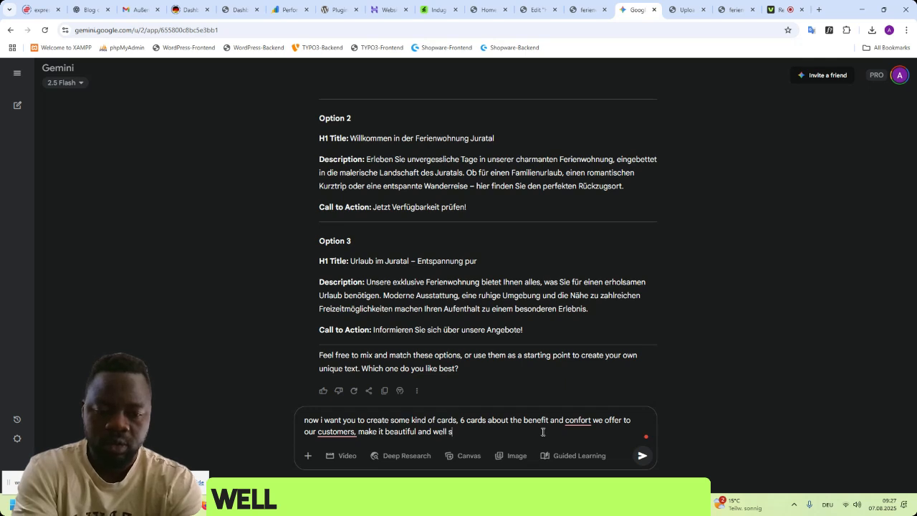
{"action": "type", "text": "tructurd"}
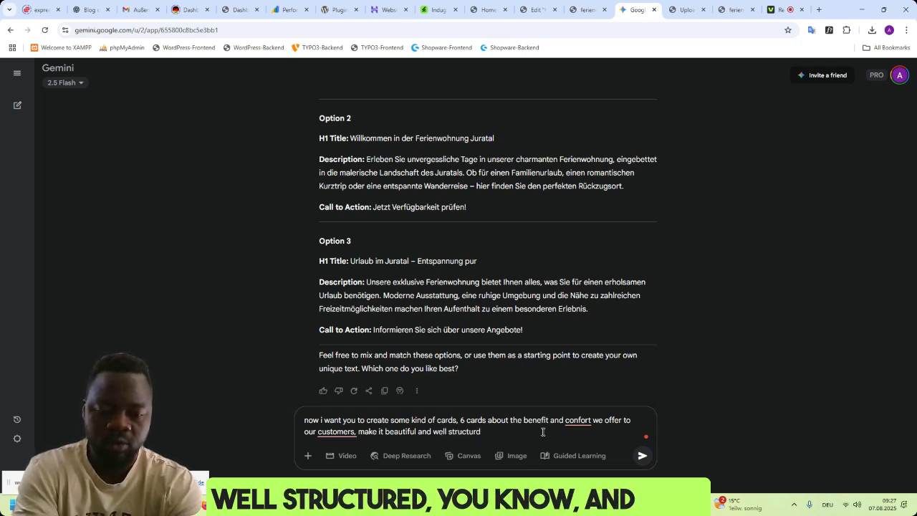
- Extend the Gemini prompt with the design request "make it beautiful and well structured,"
{"action": "key", "text": "BackSpace"}
{"action": "type", "text": "ed,"}
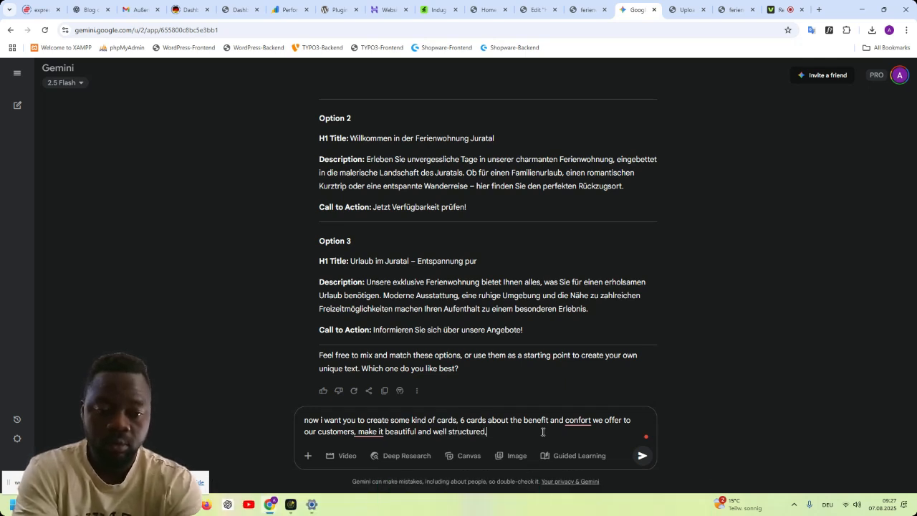
{"action": "type", "text": " make sure the "}
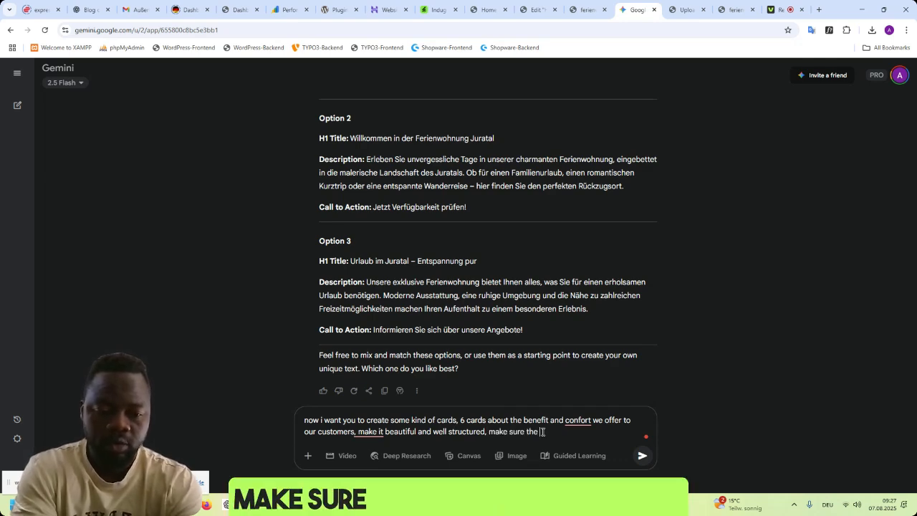
{"action": "type", "text": "code doesnt affect"}
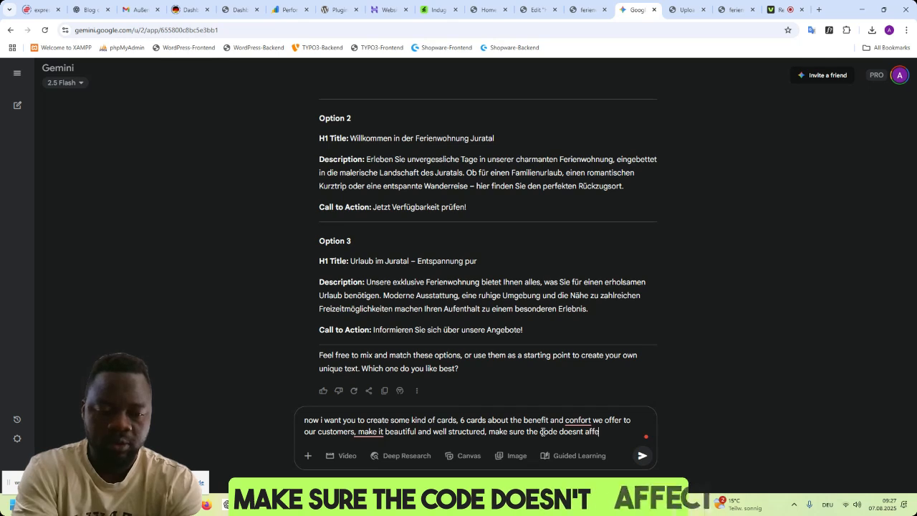
- Add the condition "make sure the code doesnt affect the theme or any other element on the site." to the prompt
{"action": "key", "text": "BackSpace"}
{"action": "key", "text": "BackSpace"}
{"action": "key", "text": "BackSpace"}
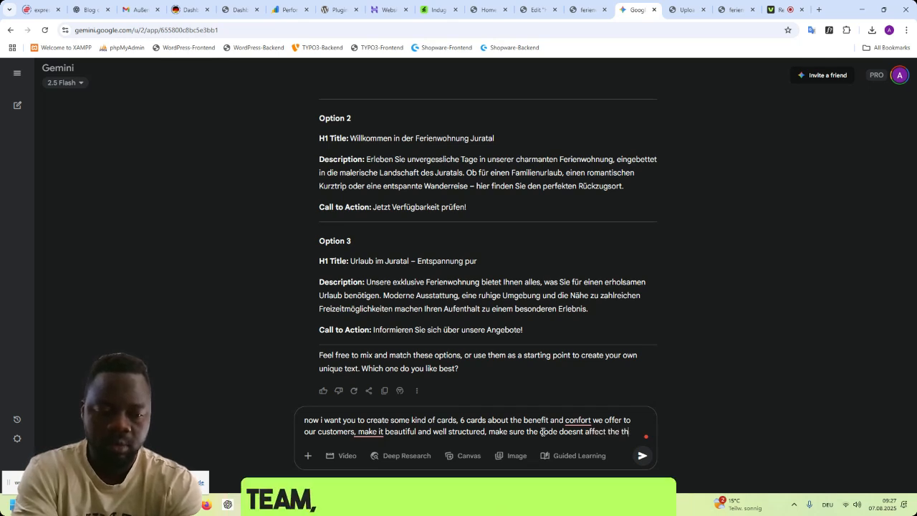
{"action": "type", "text": "theme"}
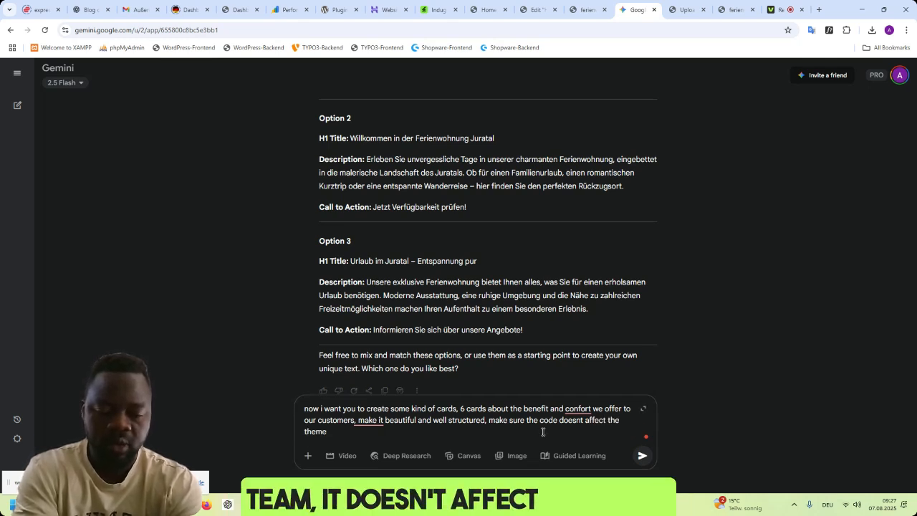
{"action": "type", "text": " or any other element on the si"}
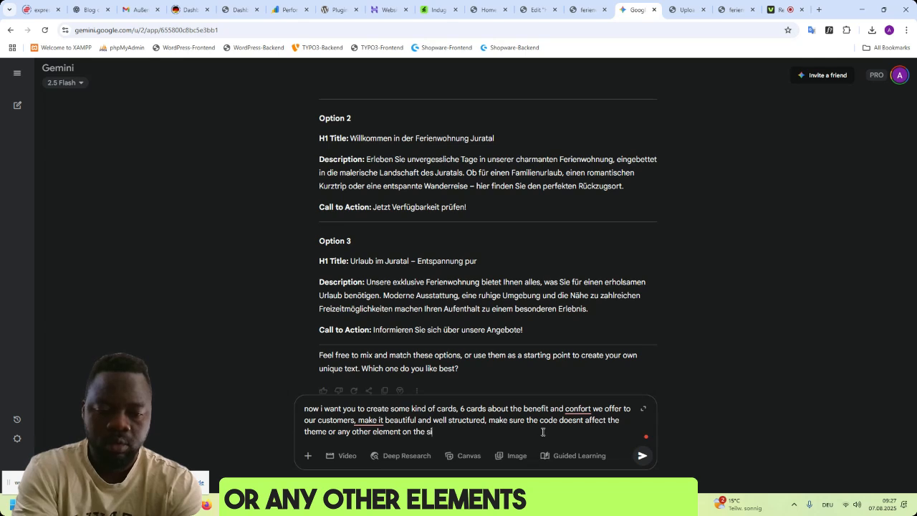
{"action": "type", "text": "te. and add"}
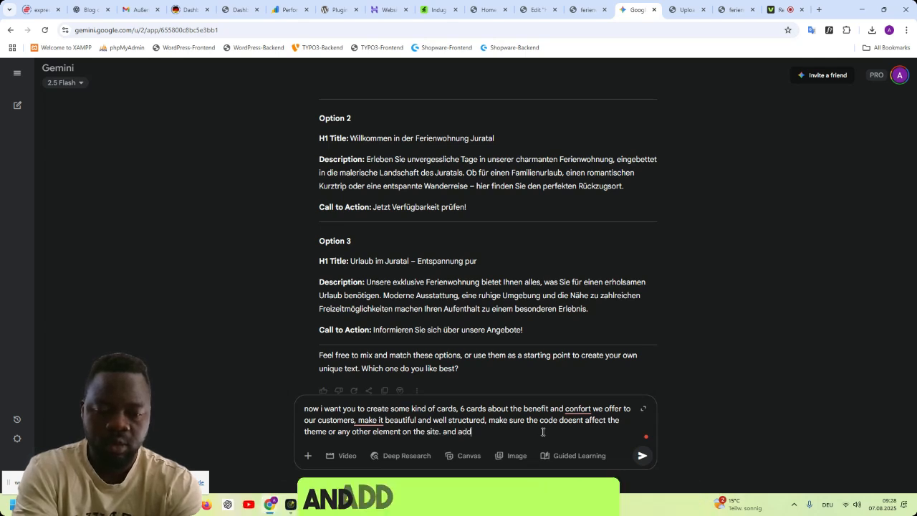
{"action": "type", "text": " some animat"}
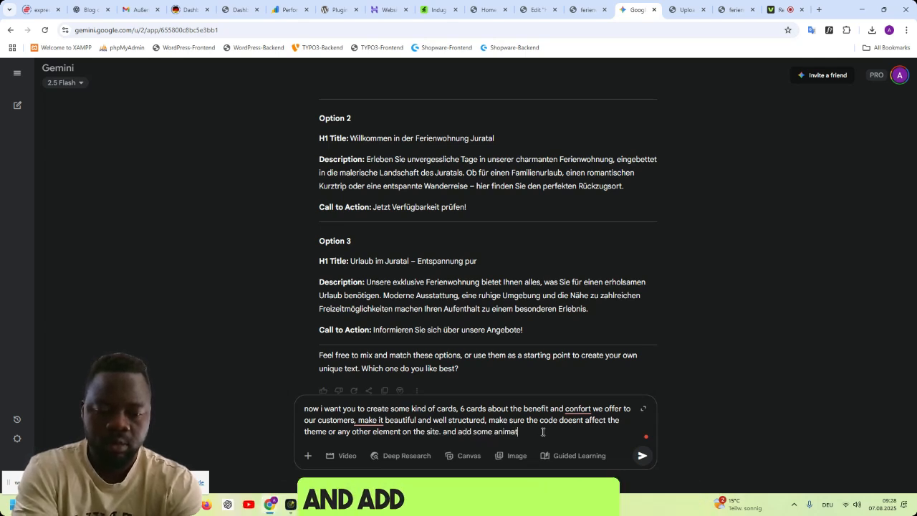
{"action": "type", "text": "ion to make it"}
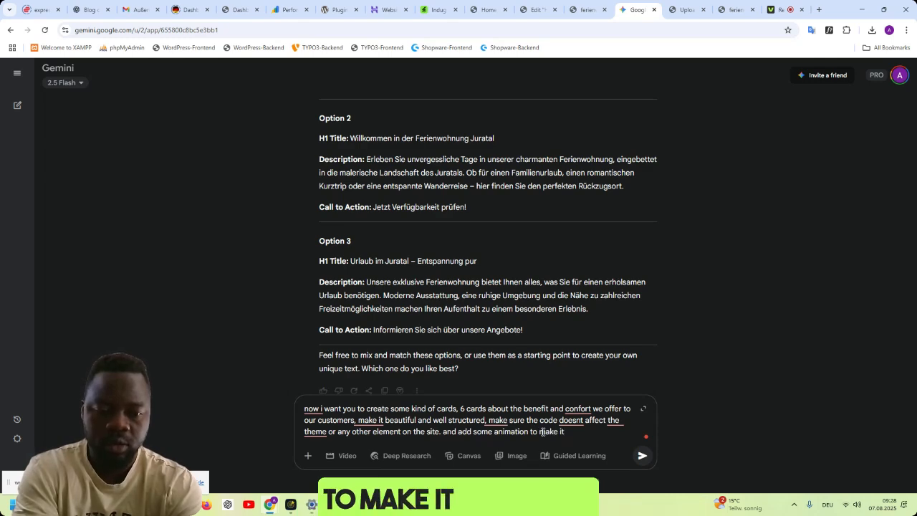
{"action": "type", "text": " look nice."}
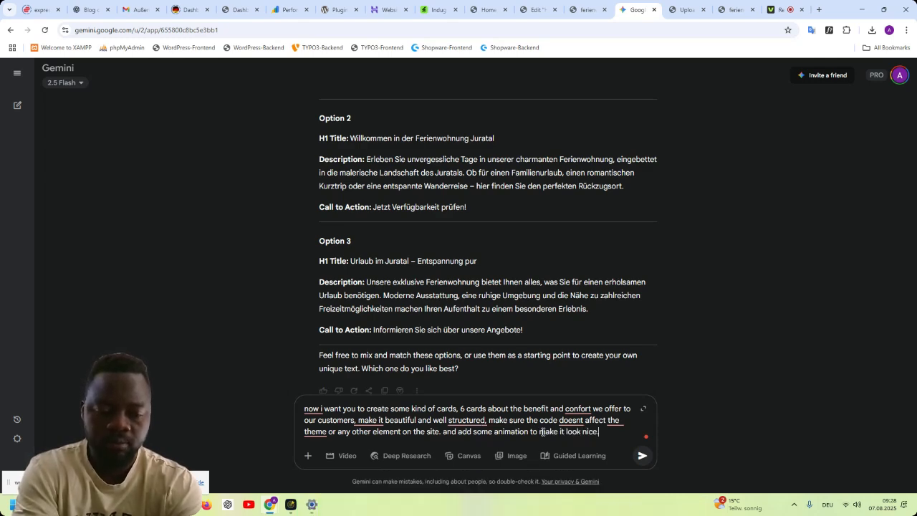
{"action": "type", "text": " the website co"}
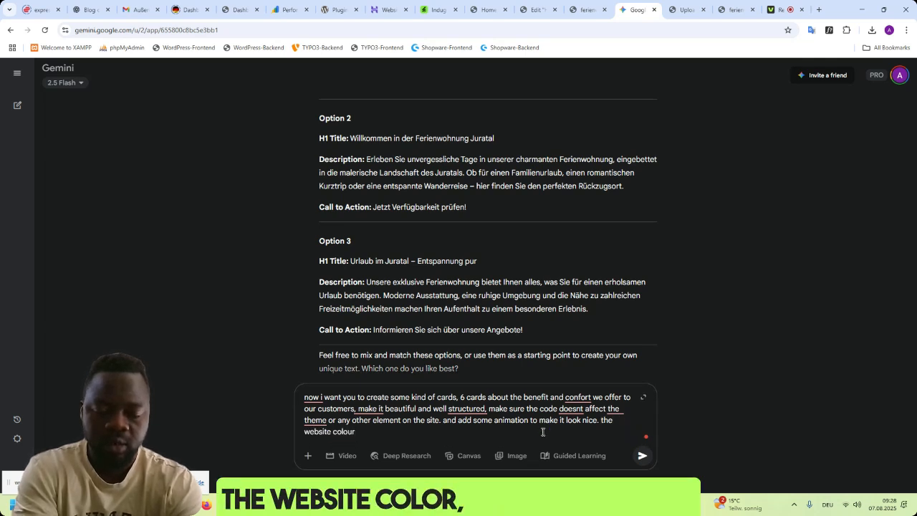
{"action": "type", "text": "lour and backgroun"}
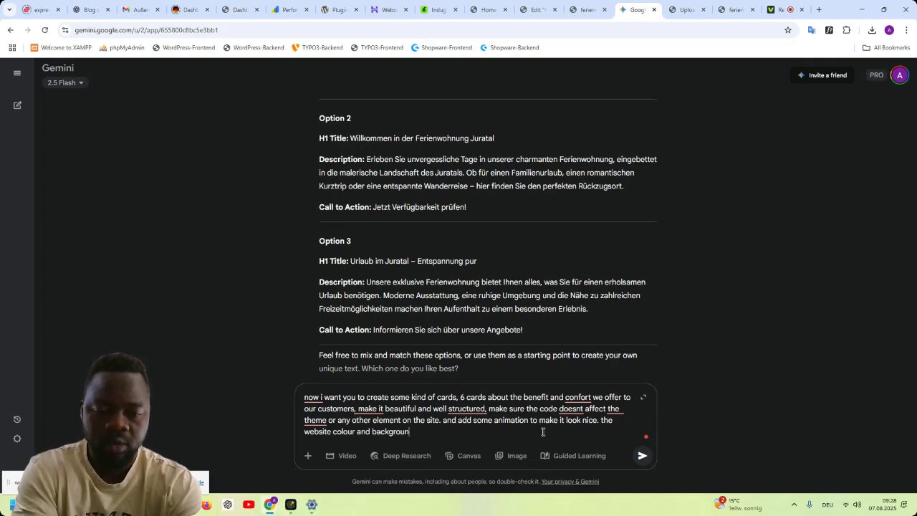
{"action": "type", "text": "d is"}
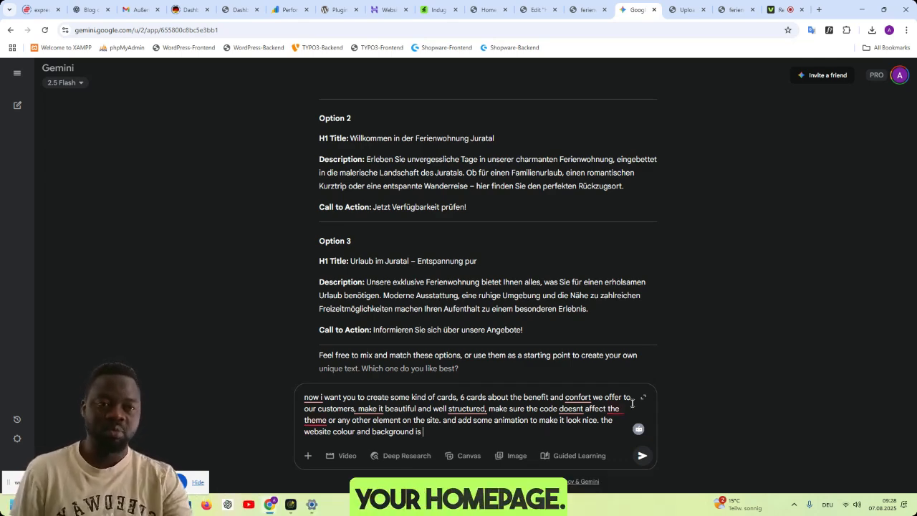
- Switch to the holiday-apartment site preview and sample its pale page background colour with ColorZilla
{"action": "left_click", "coordinate": [581, 10]}
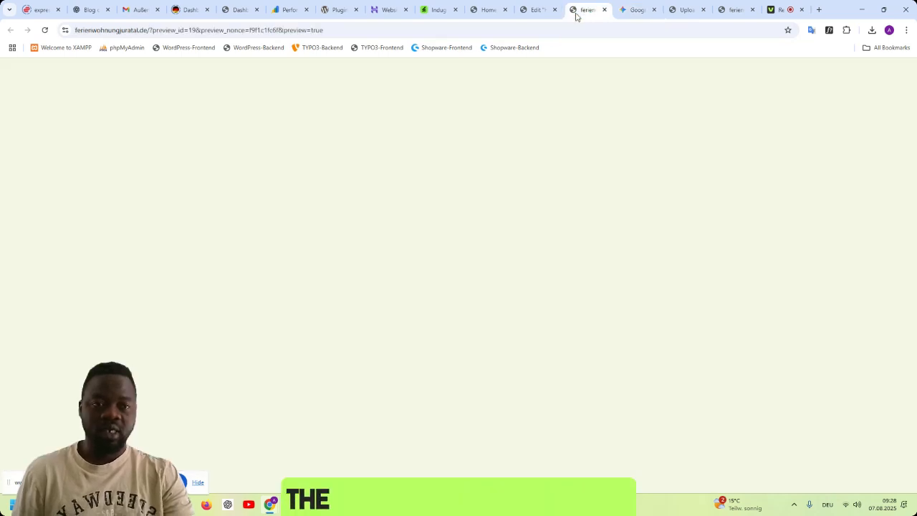
{"action": "scroll", "coordinate": [809, 290], "scroll_direction": "down", "scroll_amount": 2}
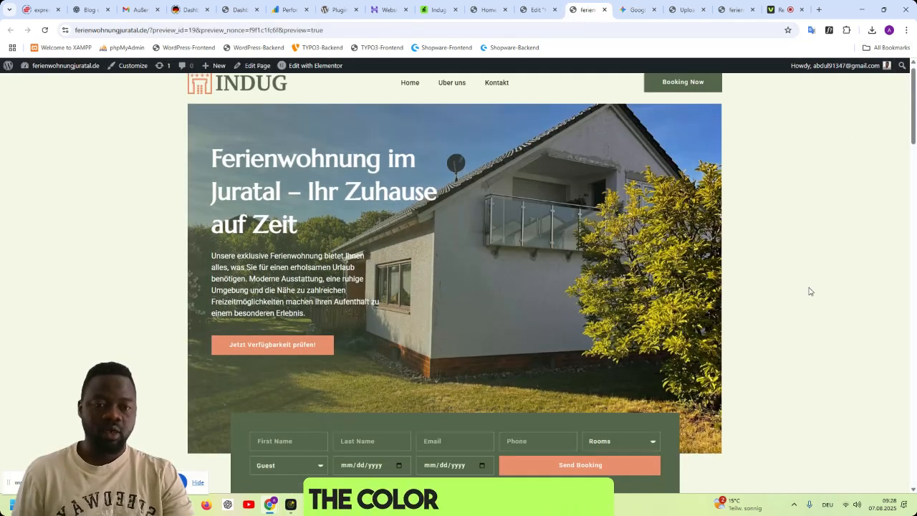
{"action": "scroll", "coordinate": [809, 285], "scroll_direction": "up", "scroll_amount": 1}
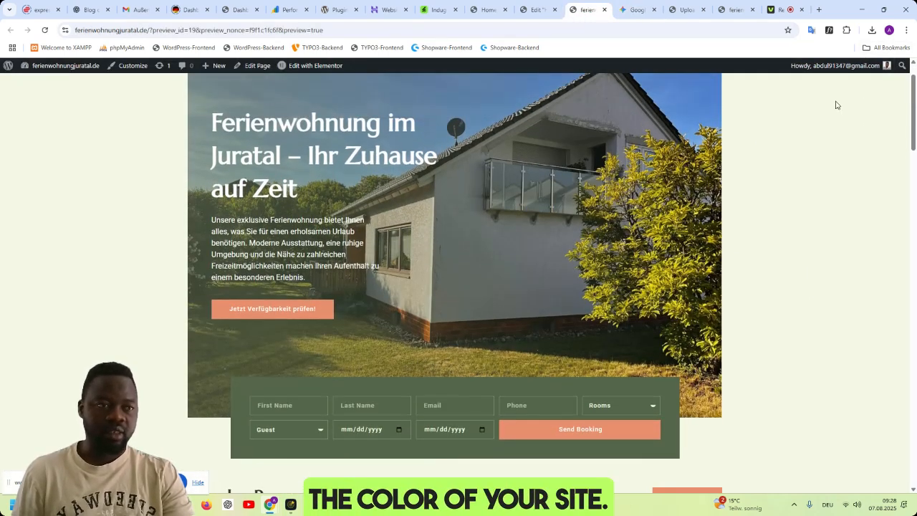
{"action": "left_click", "coordinate": [846, 29]}
{"action": "left_click", "coordinate": [758, 148]}
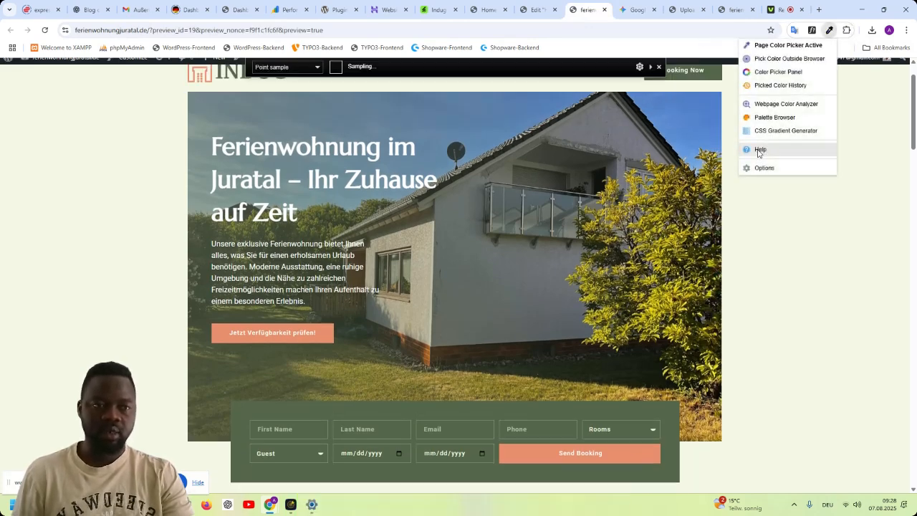
{"action": "left_click", "coordinate": [788, 57]}
{"action": "left_click", "coordinate": [801, 286]}
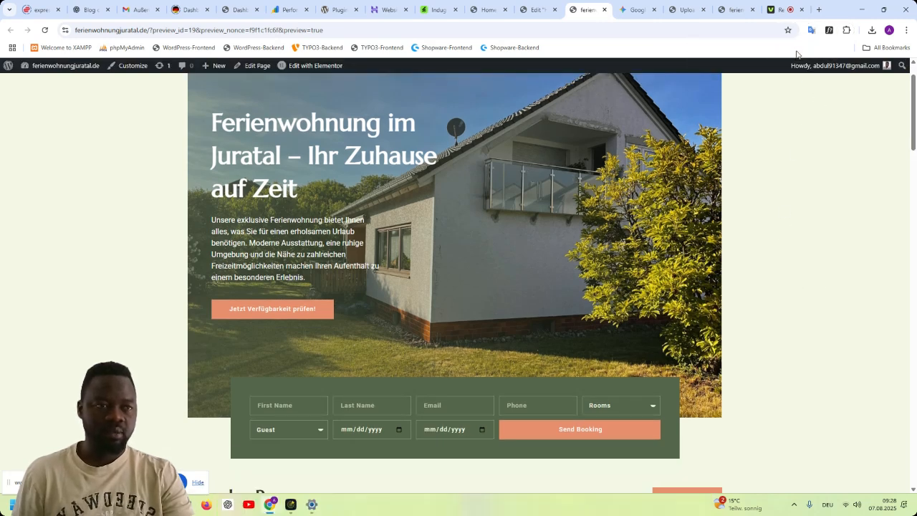
- Open ColorZilla's Color Picker Panel and copy the hex code of the sampled page background colour
{"action": "left_click", "coordinate": [846, 30]}
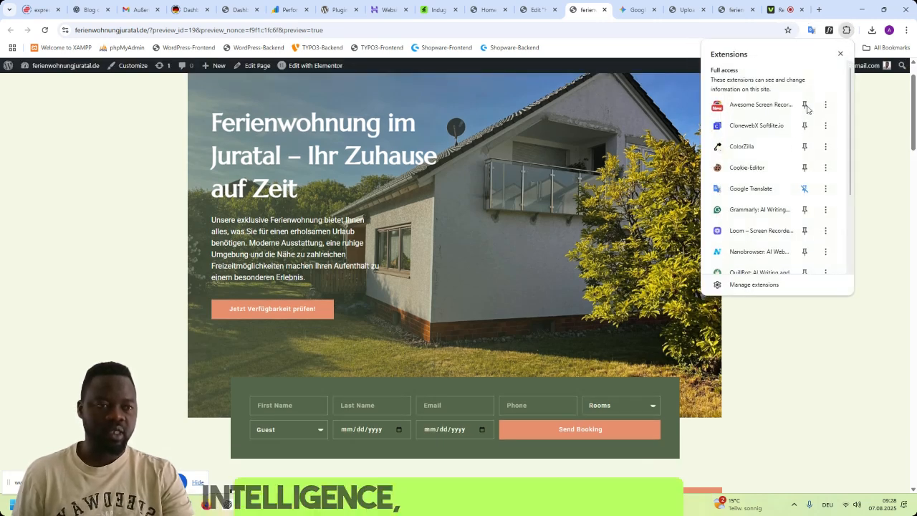
{"action": "left_click", "coordinate": [758, 146]}
{"action": "left_click", "coordinate": [778, 77]}
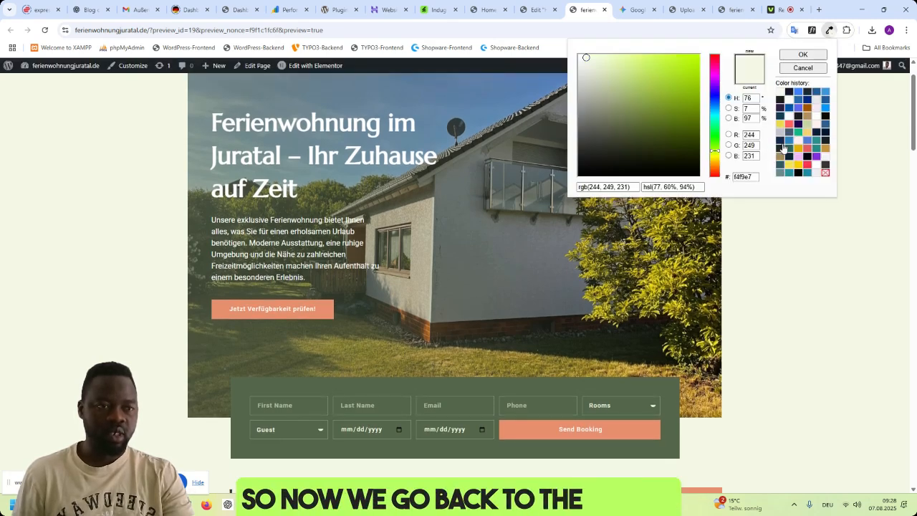
{"action": "double_click", "coordinate": [745, 177]}
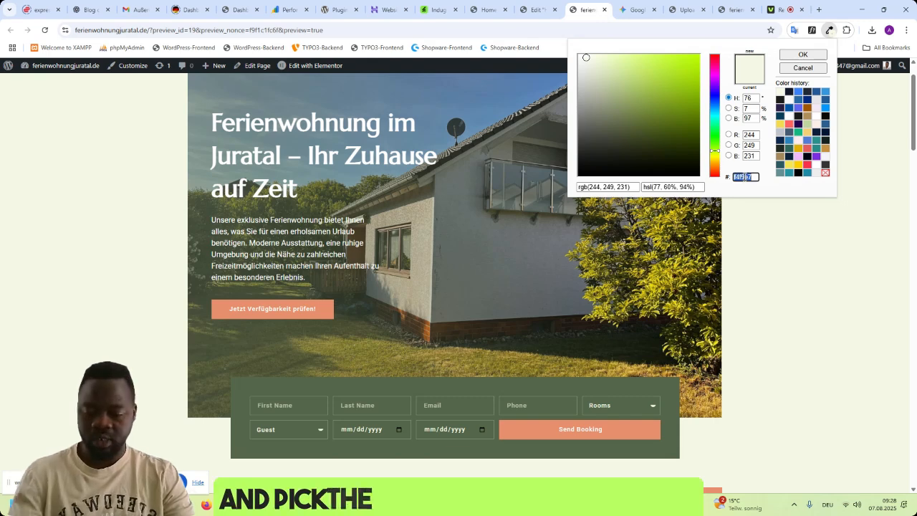
- Return to Gemini, add background colour f4f9e7 to the prompt and continue it with "and other items are"
{"action": "left_click", "coordinate": [634, 9]}
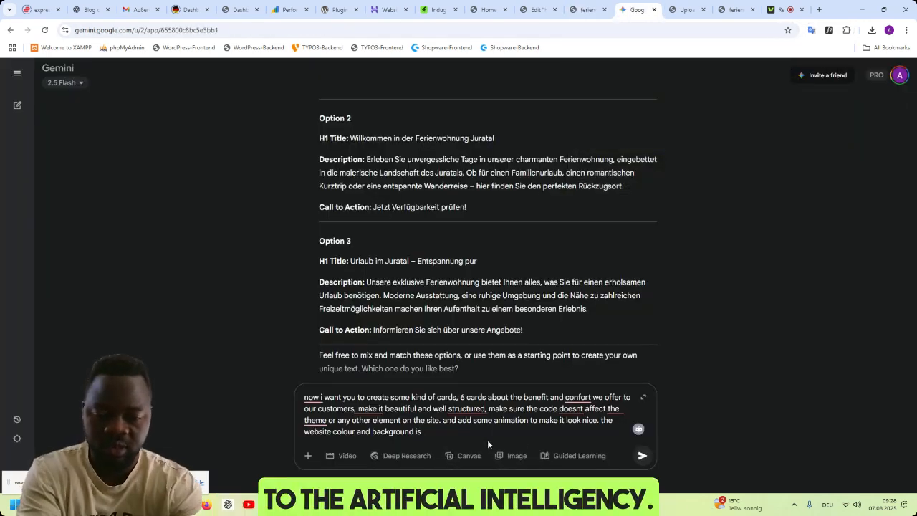
{"action": "key", "text": "ctrl+v"}
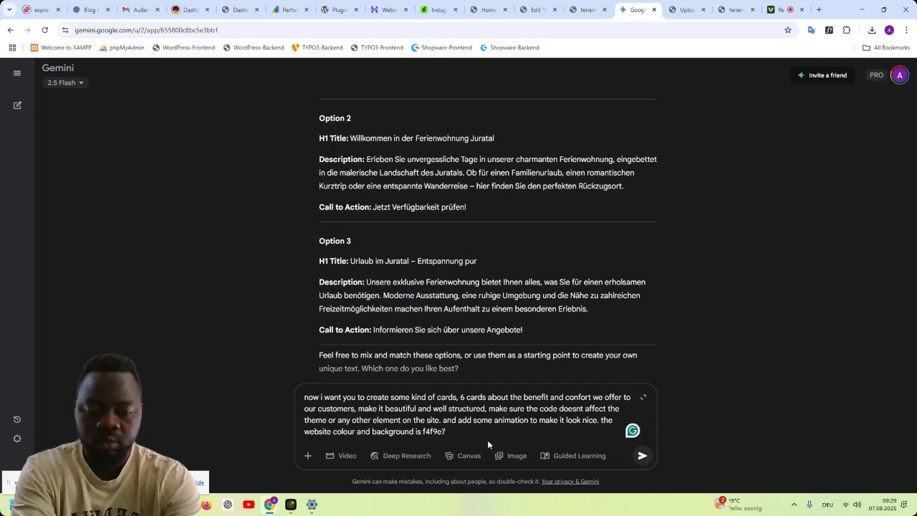
{"action": "type", "text": "and otho"}
{"action": "key", "text": "BackSpace"}
{"action": "type", "text": "er items are"}
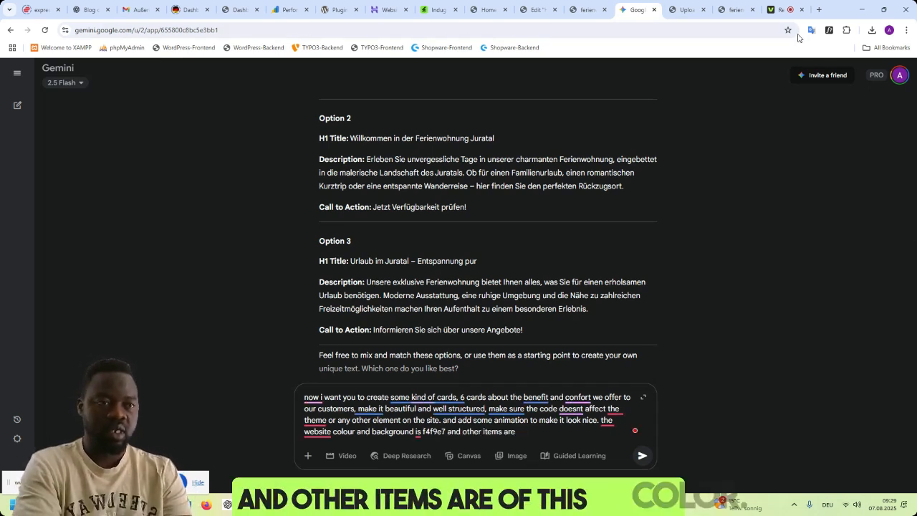
- Switch back to the site preview and sample the dark green background of the booking form with ColorZilla
{"action": "left_click", "coordinate": [575, 16]}
{"action": "left_click", "coordinate": [846, 29]}
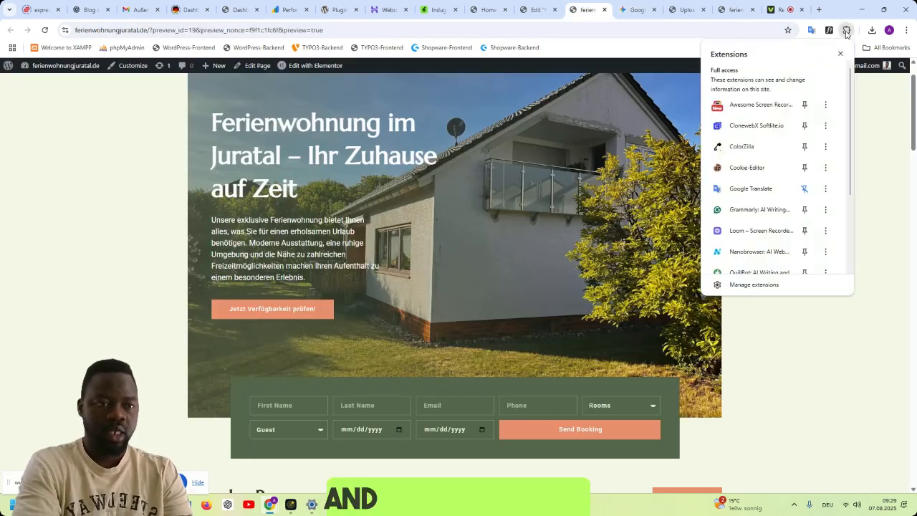
{"action": "scroll", "coordinate": [807, 210], "scroll_direction": "down", "scroll_amount": 1}
{"action": "scroll", "coordinate": [851, 377], "scroll_direction": "down", "scroll_amount": 10}
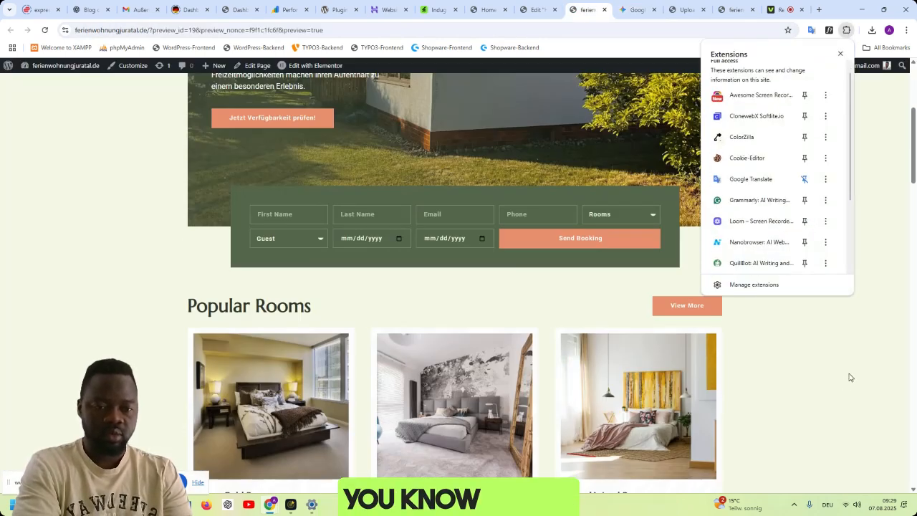
{"action": "scroll", "coordinate": [851, 376], "scroll_direction": "up", "scroll_amount": 3}
{"action": "scroll", "coordinate": [851, 376], "scroll_direction": "up", "scroll_amount": 6}
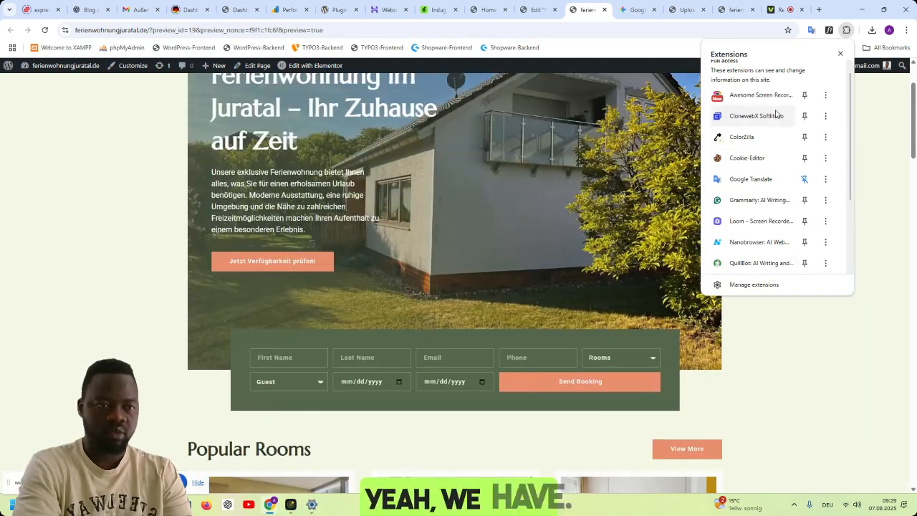
{"action": "left_click", "coordinate": [753, 139]}
{"action": "left_click", "coordinate": [830, 29]}
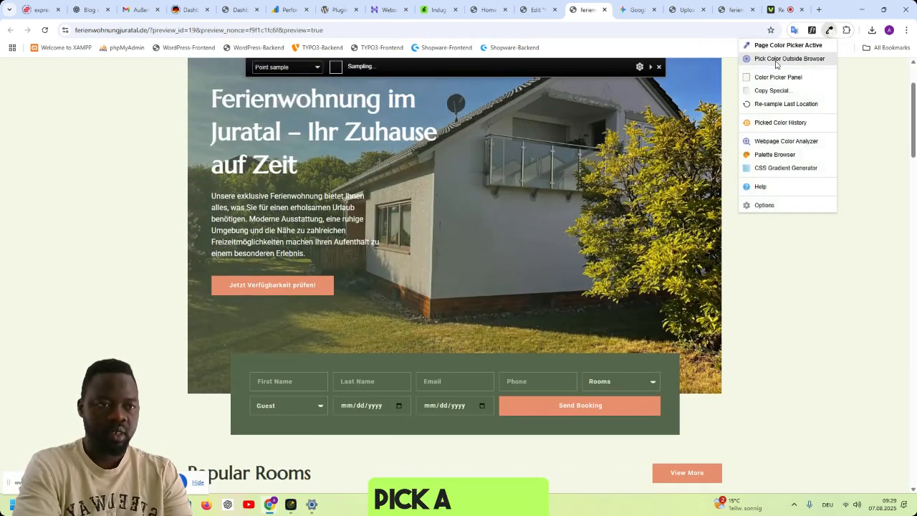
{"action": "left_click", "coordinate": [774, 58]}
{"action": "left_click", "coordinate": [671, 374]}
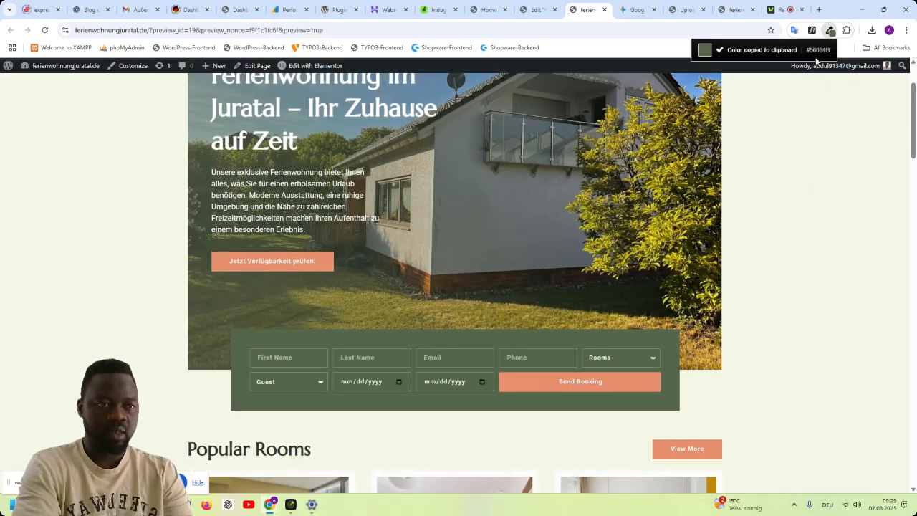
- Open the Color Picker Panel and copy the hex code of the sampled booking-form green
{"action": "left_click", "coordinate": [846, 30]}
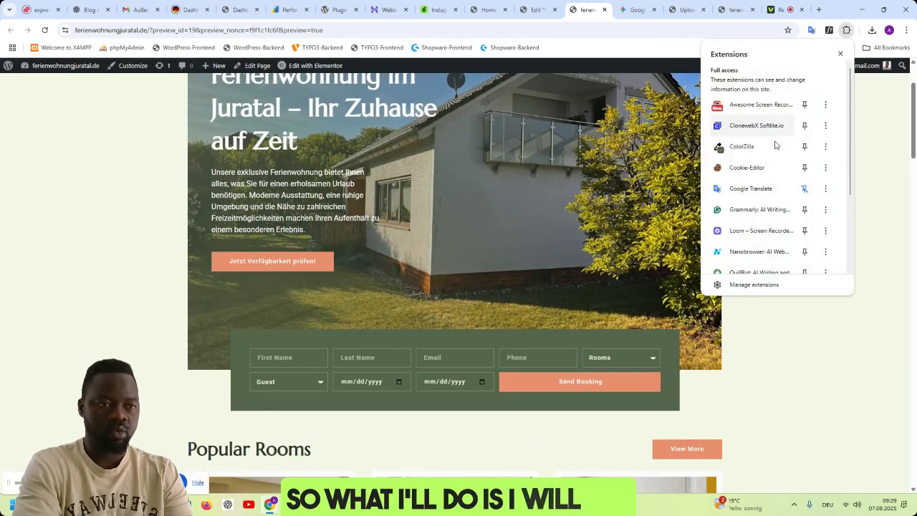
{"action": "left_click", "coordinate": [767, 153]}
{"action": "left_click", "coordinate": [763, 91]}
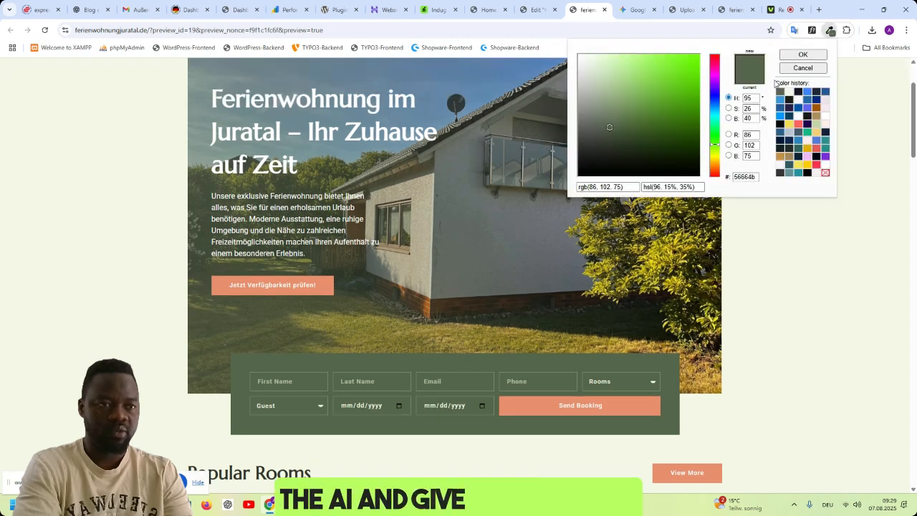
{"action": "double_click", "coordinate": [749, 177]}
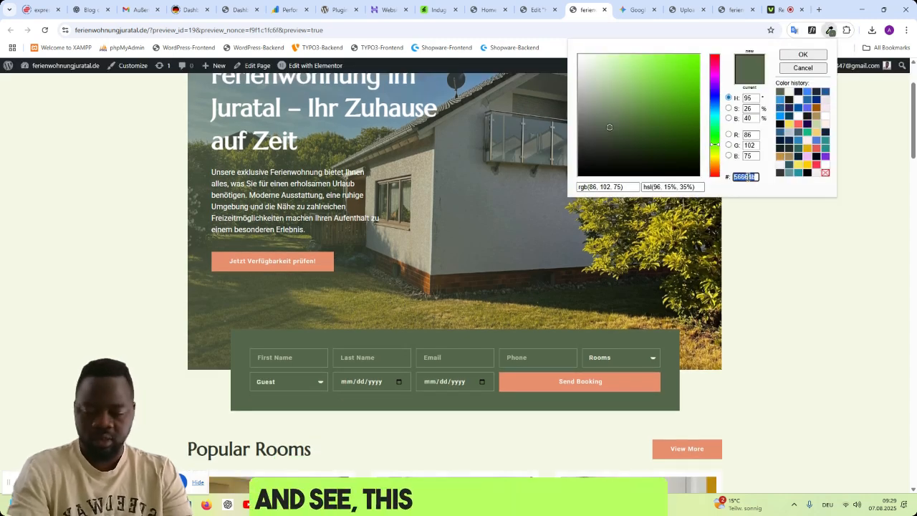
- Return to Gemini and complete the prompt's colour sentence with "of this colour 56664b"
{"action": "left_click", "coordinate": [635, 11]}
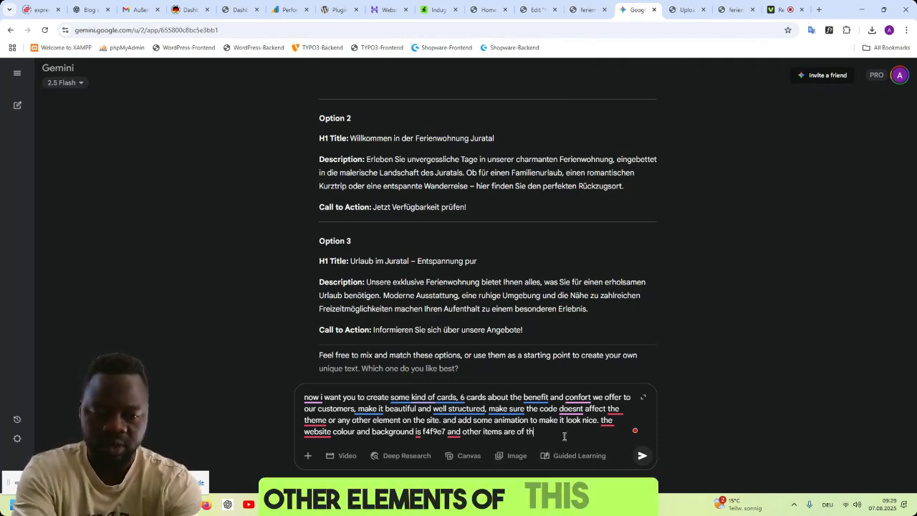
{"action": "type", "text": "is colour."}
{"action": "key", "text": "ctrl+v"}
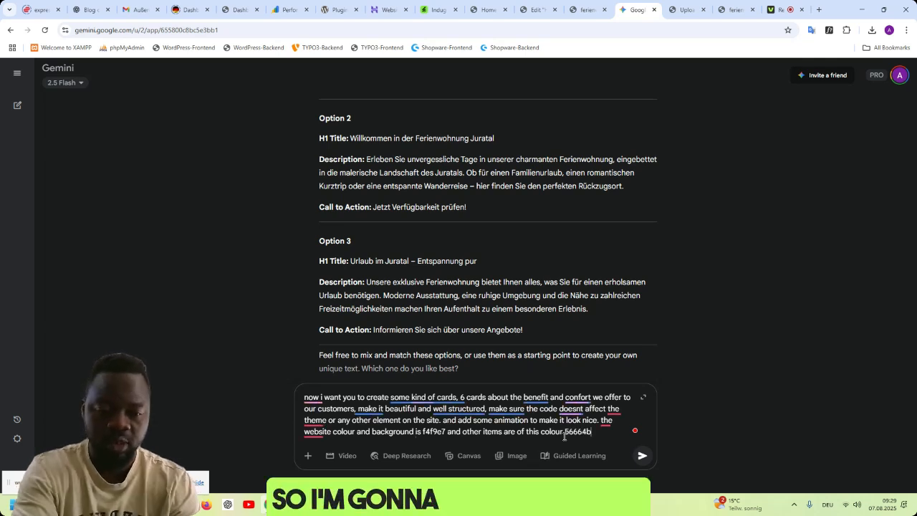
- Add "the language is in german, make it simple and clear" to the end of the prompt
{"action": "type", "text": ". th"}
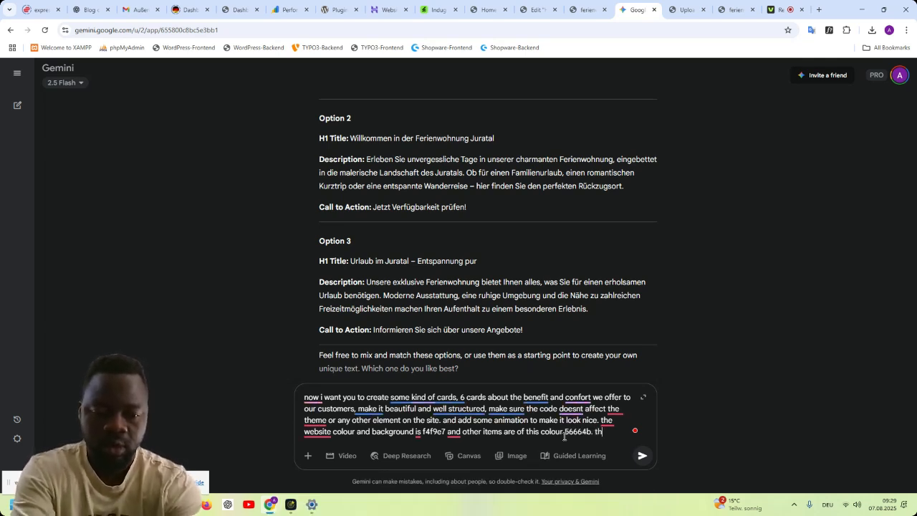
{"action": "type", "text": "e lang"}
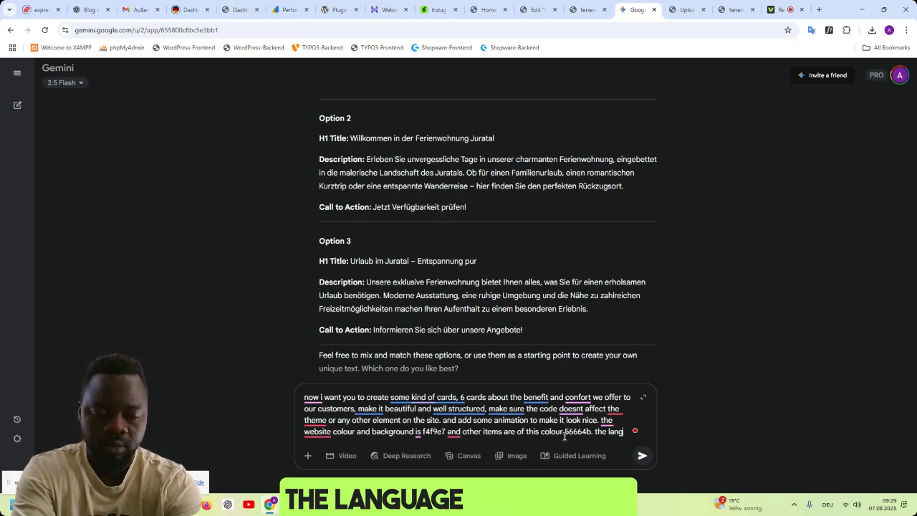
{"action": "type", "text": "uaguage is in german"}
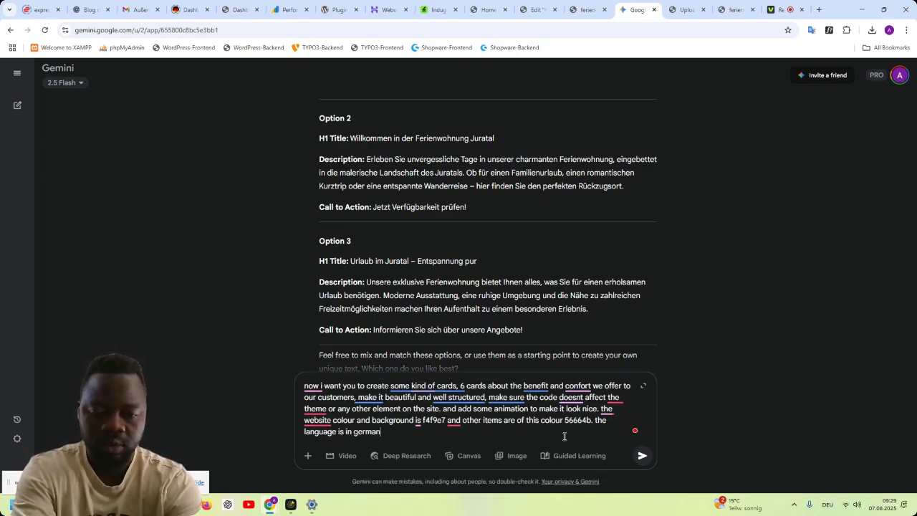
{"action": "type", "text": ", make it simple and clear"}
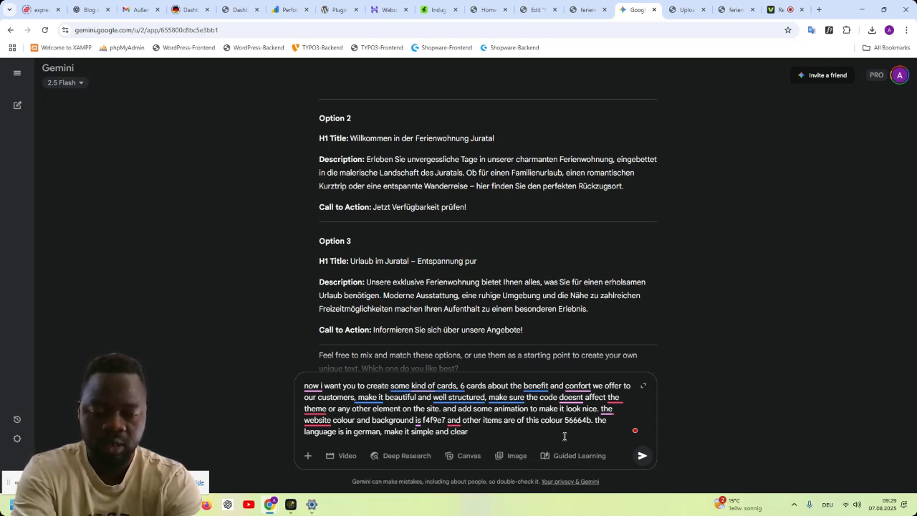
- Send the benefit-card prompt, stop the plain response and resend the same prompt with Canvas turned on
{"action": "key", "text": "Return"}
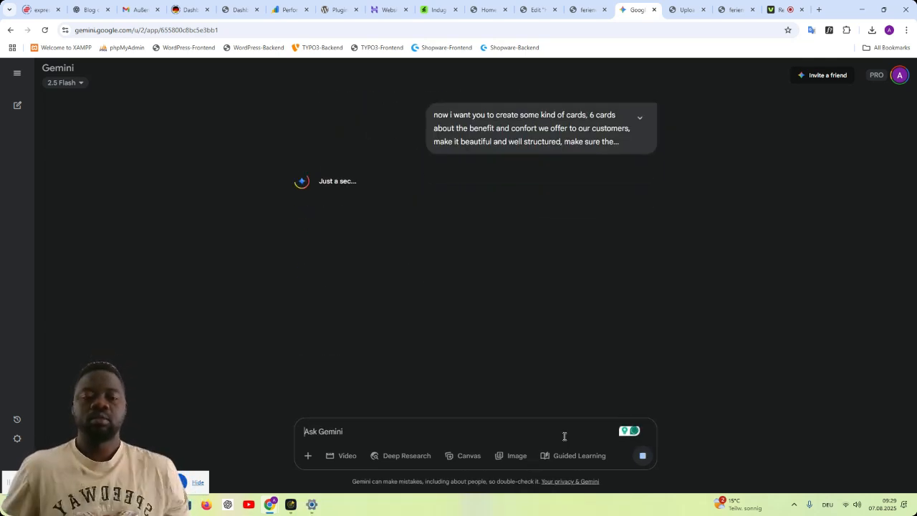
{"action": "left_click", "coordinate": [643, 455]}
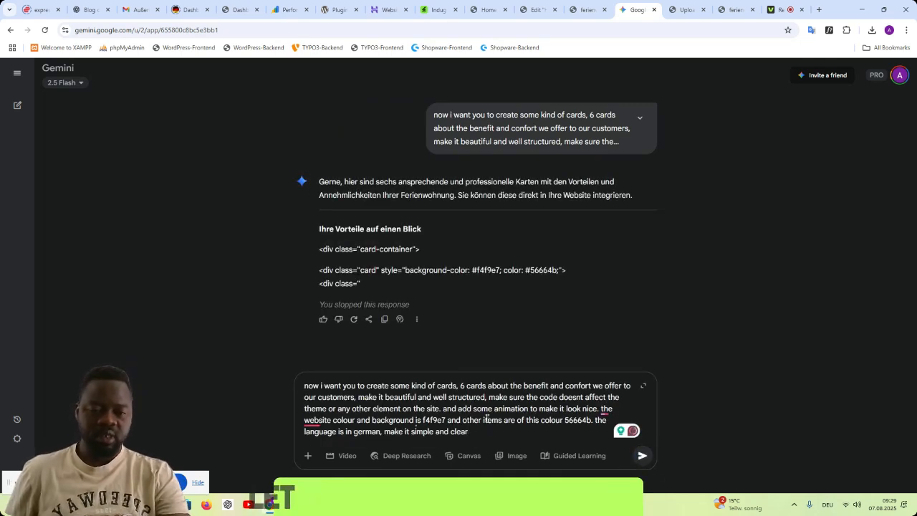
{"action": "left_click", "coordinate": [461, 456]}
{"action": "left_click", "coordinate": [642, 456]}
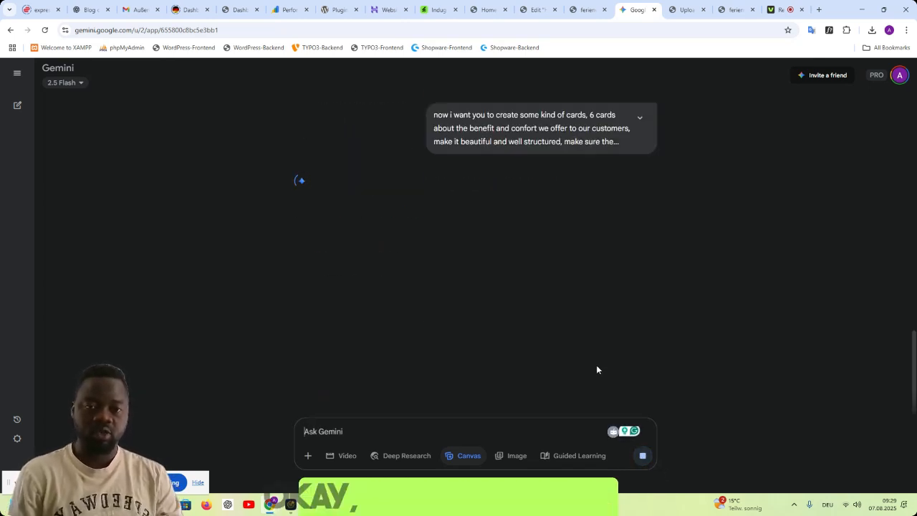
- Review the full prompt and generated card code, and send Gemini the follow-up "let me see the preview in canva"
{"action": "left_click", "coordinate": [640, 117]}
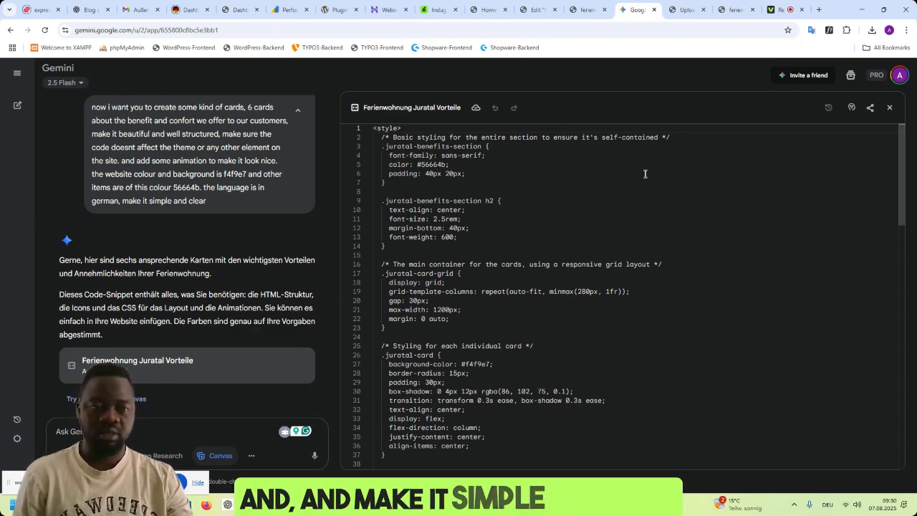
{"action": "scroll", "coordinate": [659, 251], "scroll_direction": "down", "scroll_amount": 5}
{"action": "scroll", "coordinate": [663, 252], "scroll_direction": "down", "scroll_amount": 10}
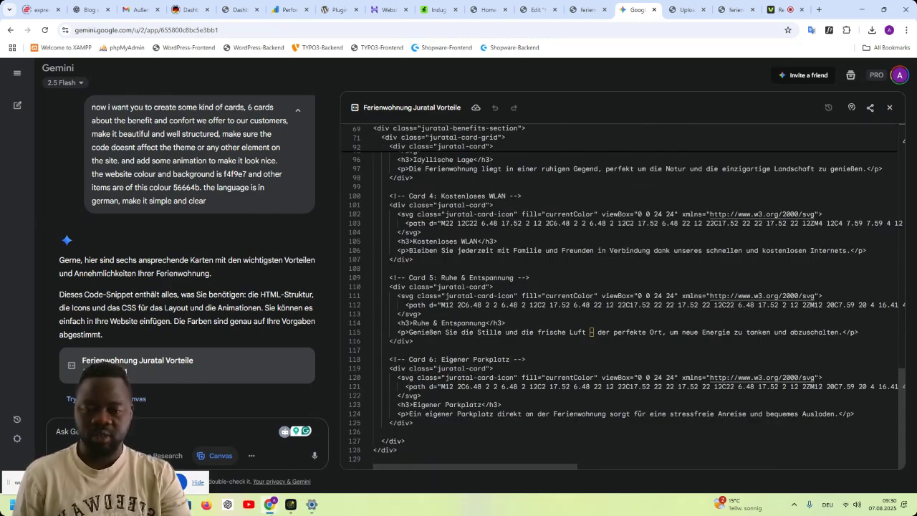
{"action": "left_click", "coordinate": [223, 430]}
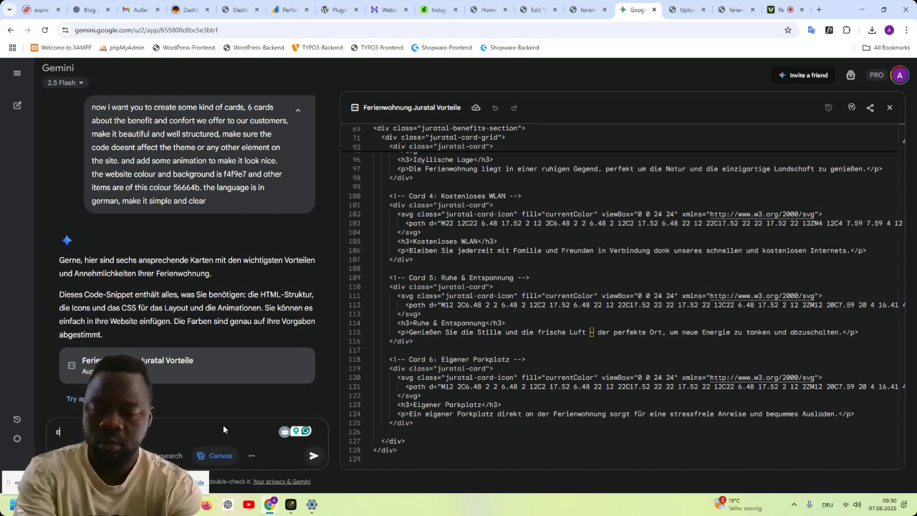
{"action": "type", "text": "let me"}
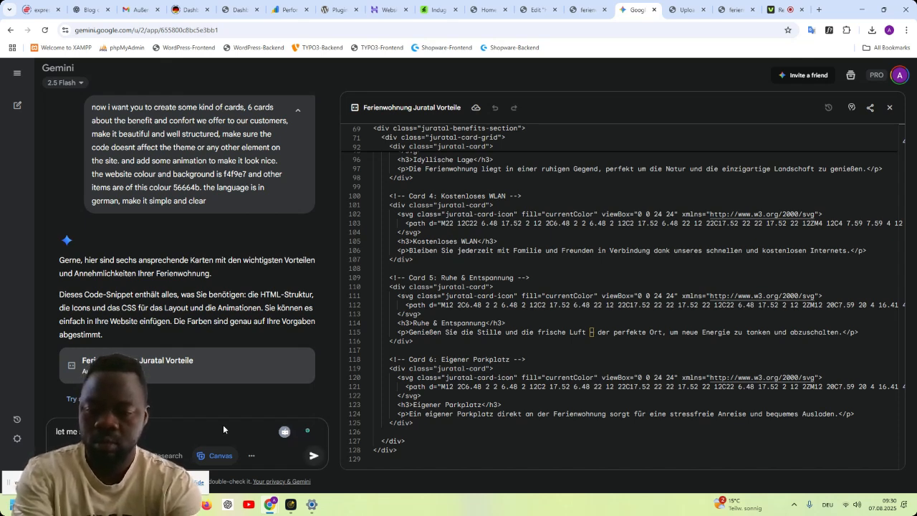
{"action": "type", "text": " see the preview in canva"}
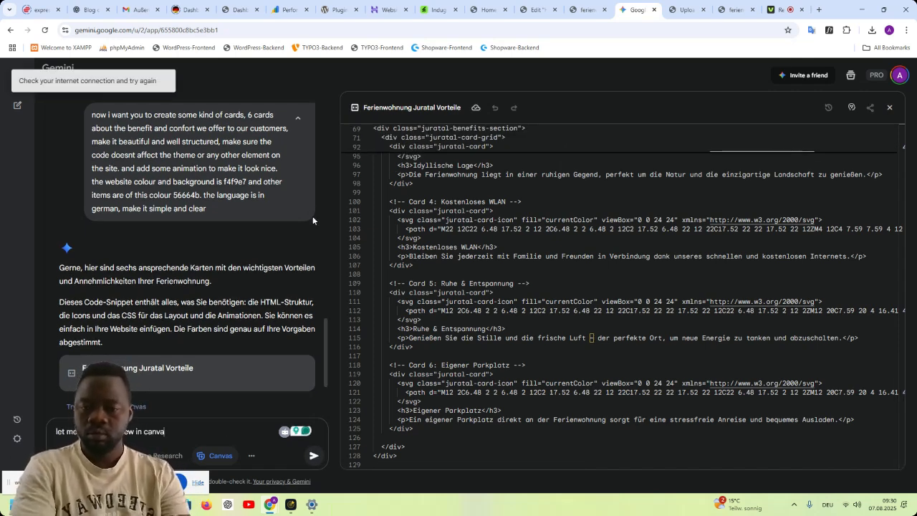
{"action": "left_click", "coordinate": [315, 458]}
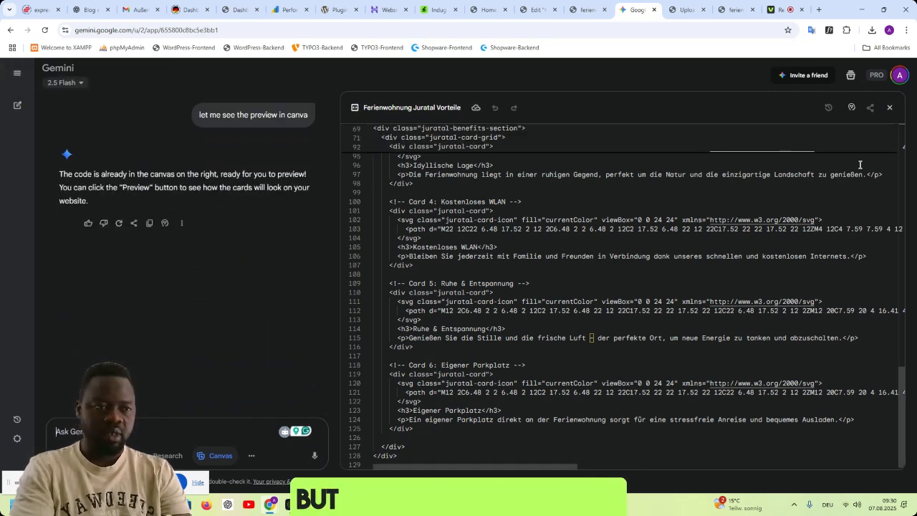
{"action": "scroll", "coordinate": [846, 208], "scroll_direction": "up", "scroll_amount": 15}
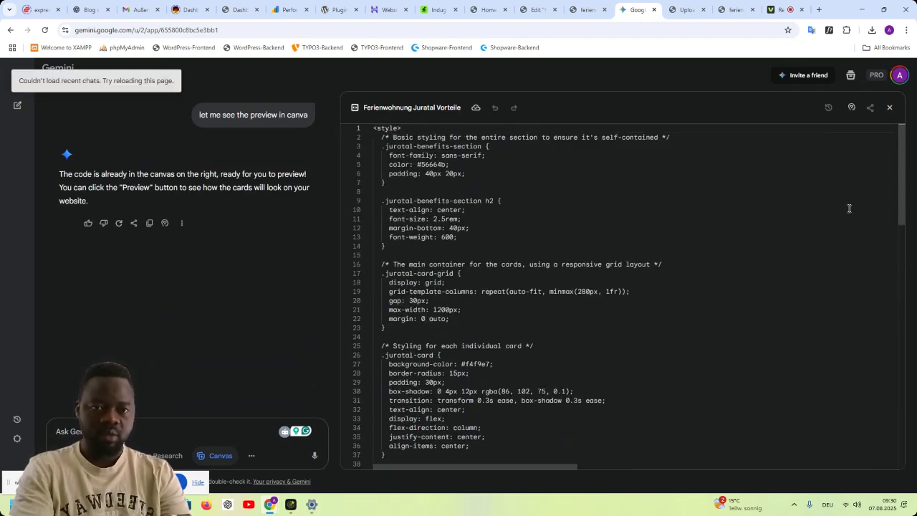
- Copy all of the generated benefit-card code from Gemini's canvas
{"action": "left_click", "coordinate": [553, 265]}
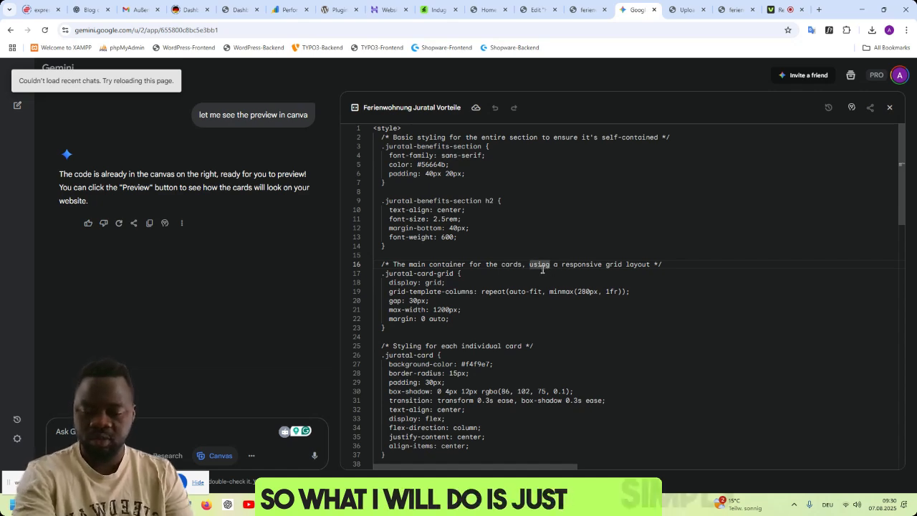
{"action": "key", "text": "ctrl+a"}
{"action": "key", "text": "ctrl+c"}
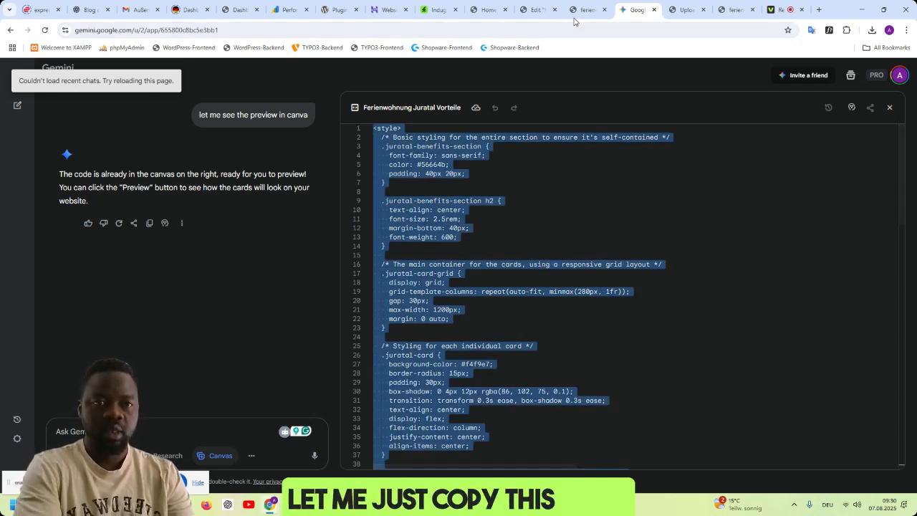
- Switch to the Elementor home page editor and add a vertical flexbox container between the hero section and the booking form
{"action": "left_click", "coordinate": [534, 10]}
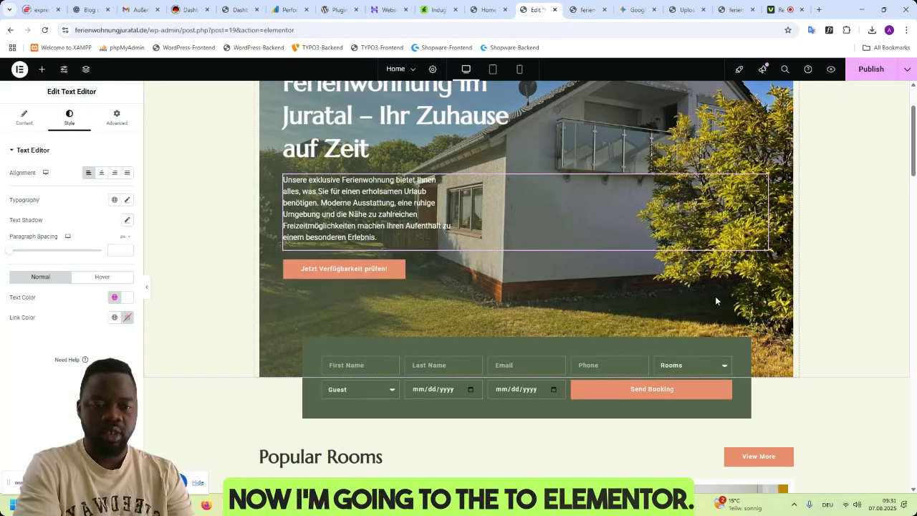
{"action": "scroll", "coordinate": [714, 296], "scroll_direction": "down", "scroll_amount": 1}
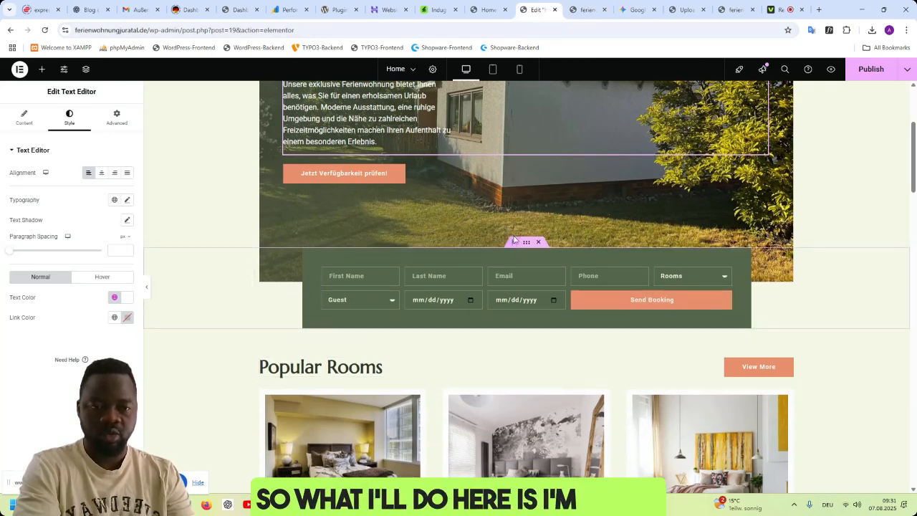
{"action": "left_click", "coordinate": [514, 238]}
{"action": "left_click", "coordinate": [493, 326]}
{"action": "left_click", "coordinate": [487, 363]}
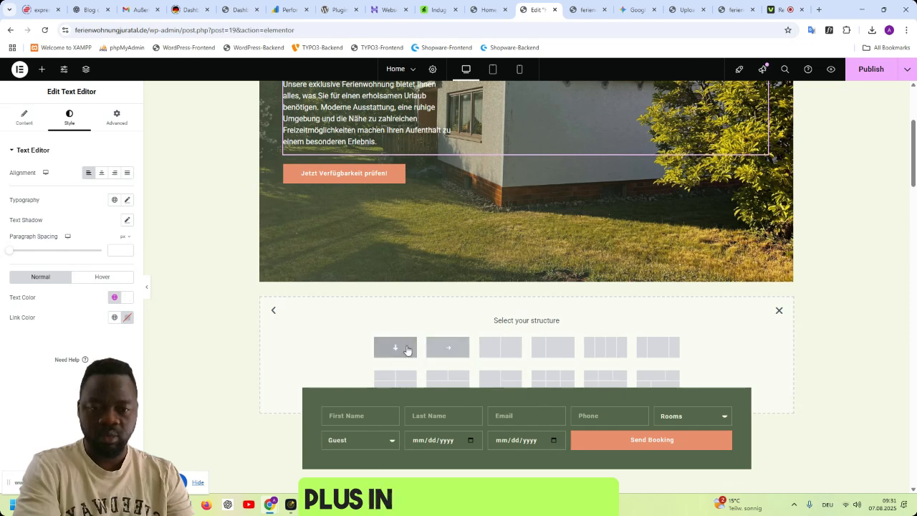
{"action": "left_click", "coordinate": [405, 351]}
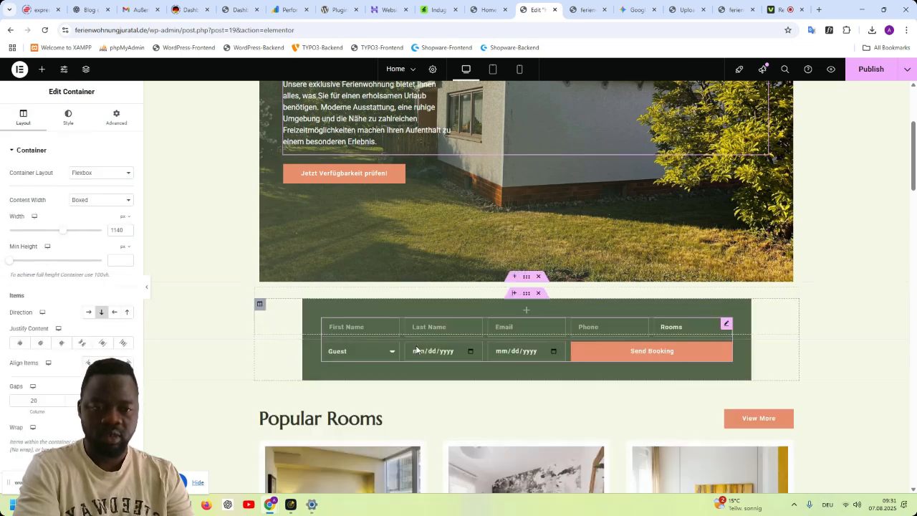
- Place an HTML widget in the new container and paste the copied benefit-card code into it
{"action": "left_click", "coordinate": [42, 69]}
{"action": "left_click", "coordinate": [68, 136]}
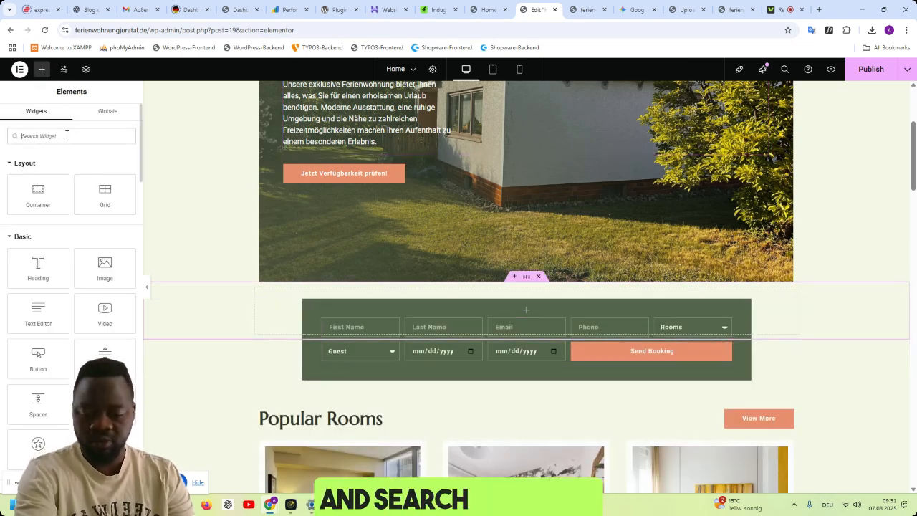
{"action": "type", "text": "html"}
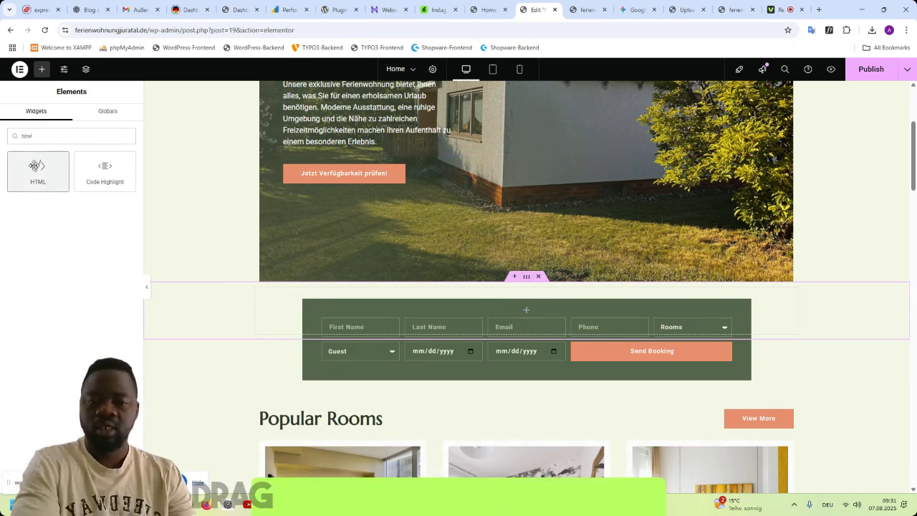
{"action": "left_click_drag", "start_coordinate": [37, 170], "coordinate": [518, 301]}
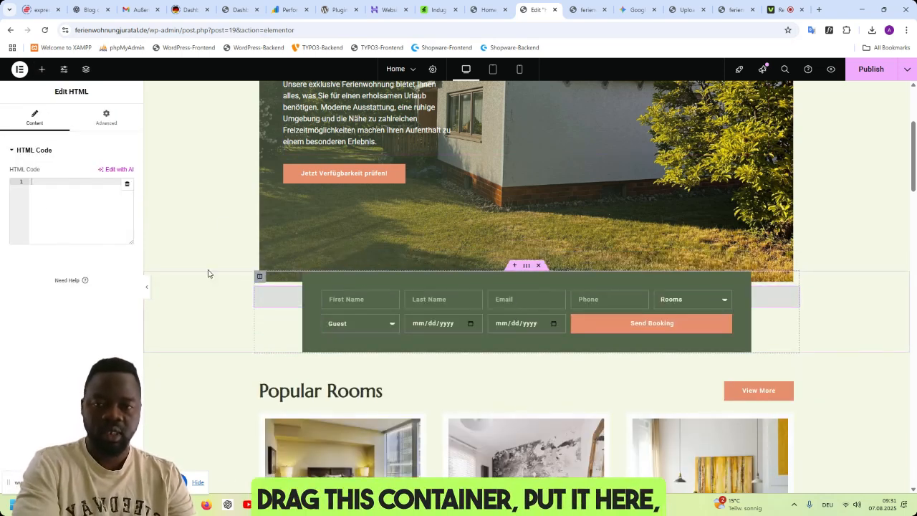
{"action": "left_click", "coordinate": [51, 182]}
{"action": "key", "text": "ctrl+v"}
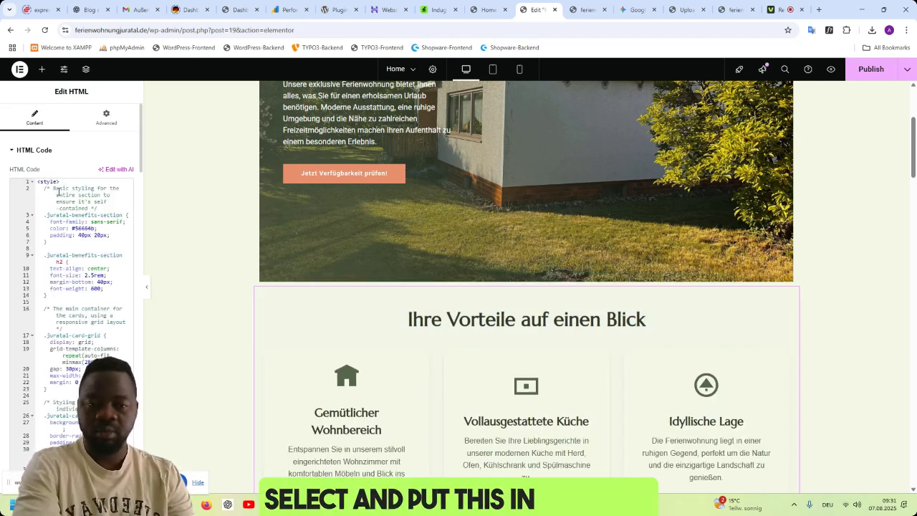
- Examine the benefit cards' layout, texts and hover animation in the editor, and how the section meets the hero and booking form
{"action": "scroll", "coordinate": [838, 322], "scroll_direction": "down", "scroll_amount": 2}
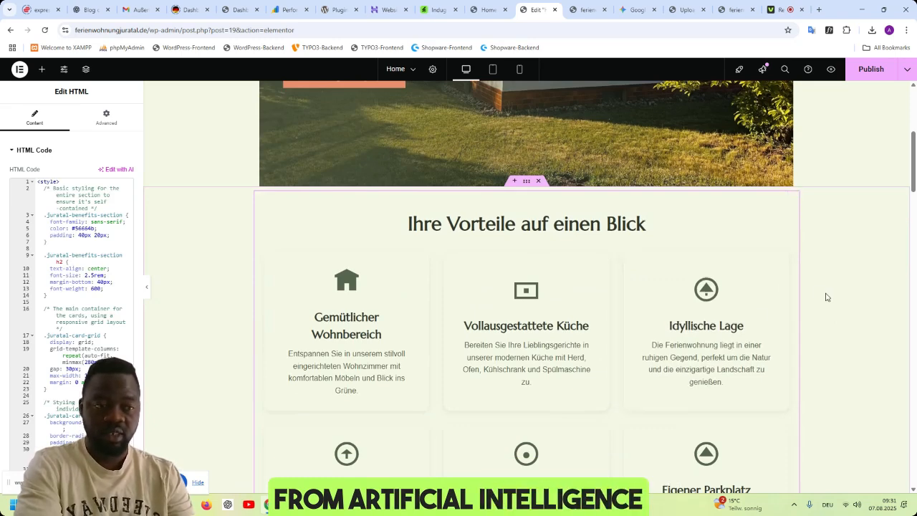
{"action": "scroll", "coordinate": [805, 287], "scroll_direction": "down", "scroll_amount": 1}
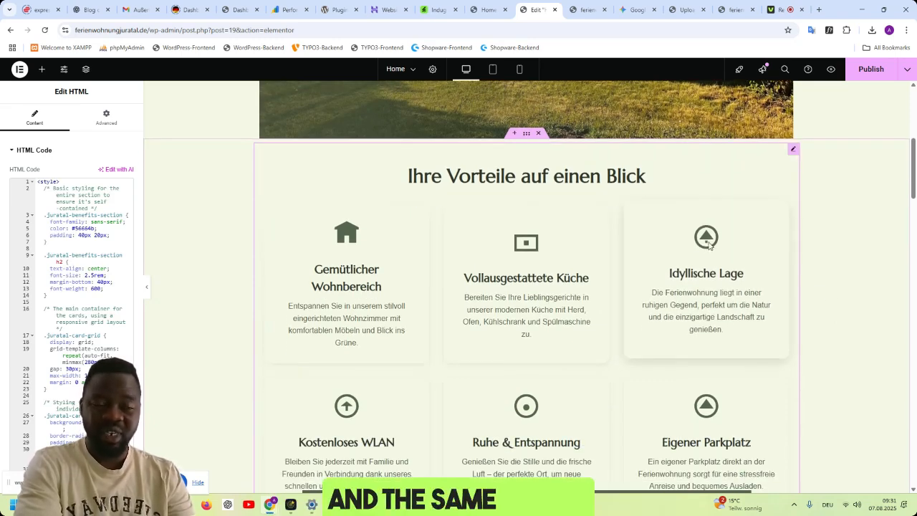
{"action": "scroll", "coordinate": [566, 290], "scroll_direction": "down", "scroll_amount": 3}
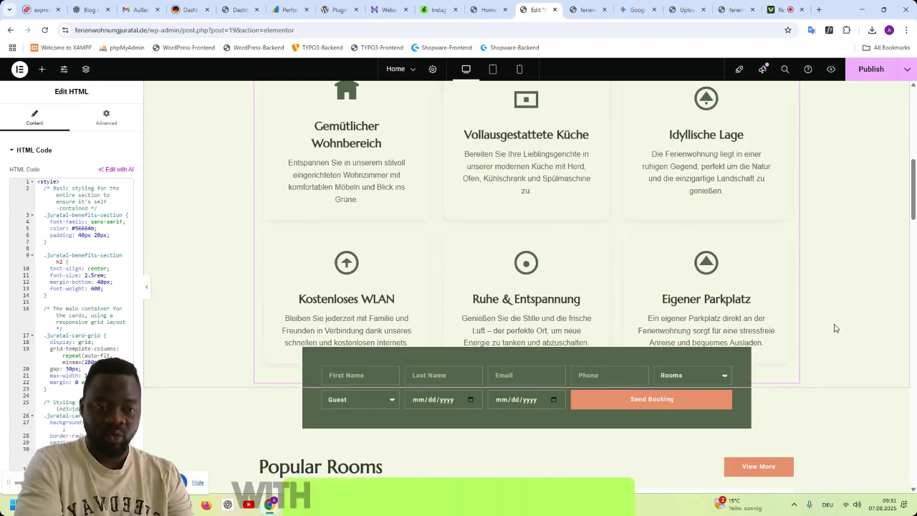
{"action": "scroll", "coordinate": [742, 409], "scroll_direction": "down", "scroll_amount": 2}
{"action": "scroll", "coordinate": [601, 390], "scroll_direction": "up", "scroll_amount": 2}
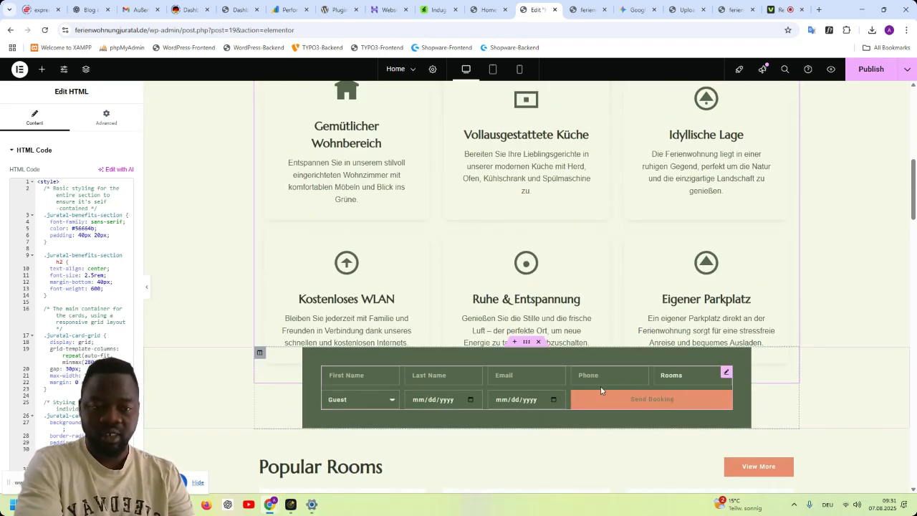
{"action": "scroll", "coordinate": [864, 355], "scroll_direction": "up", "scroll_amount": 3}
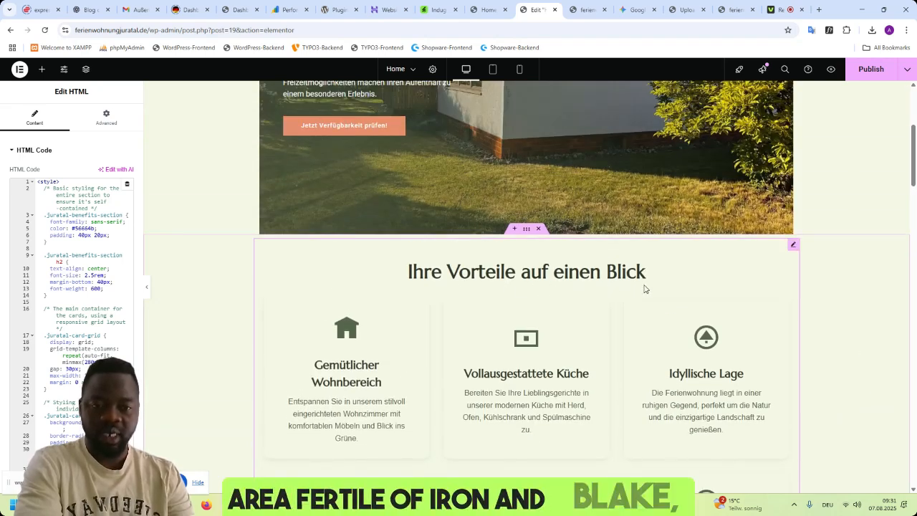
{"action": "scroll", "coordinate": [631, 287], "scroll_direction": "down", "scroll_amount": 2}
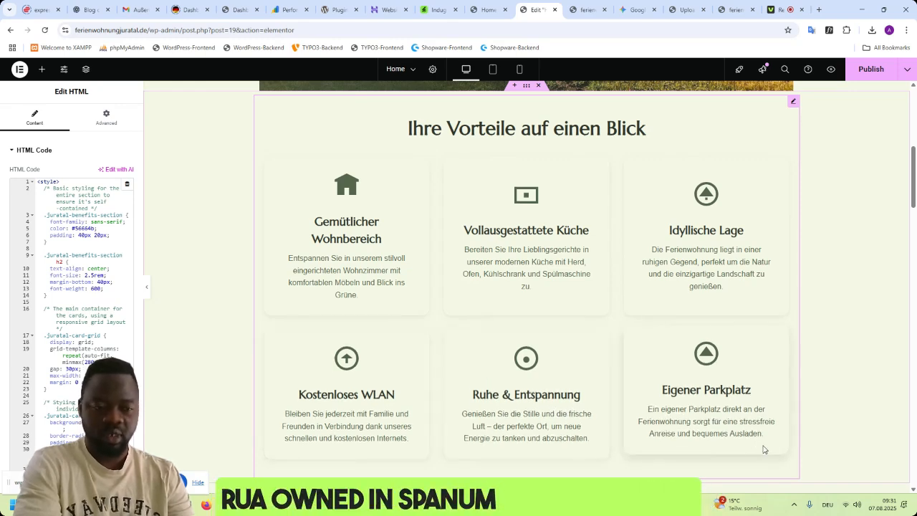
{"action": "scroll", "coordinate": [729, 369], "scroll_direction": "up", "scroll_amount": 5}
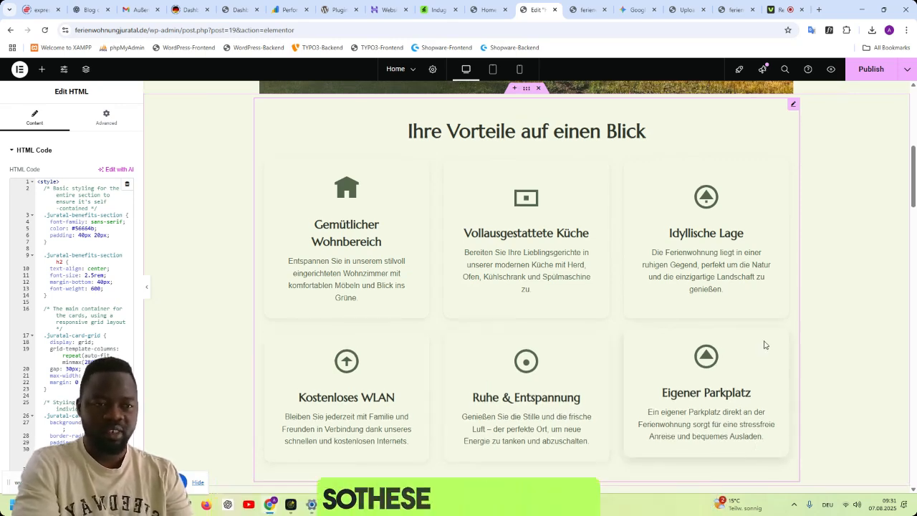
{"action": "scroll", "coordinate": [792, 342], "scroll_direction": "up", "scroll_amount": 1}
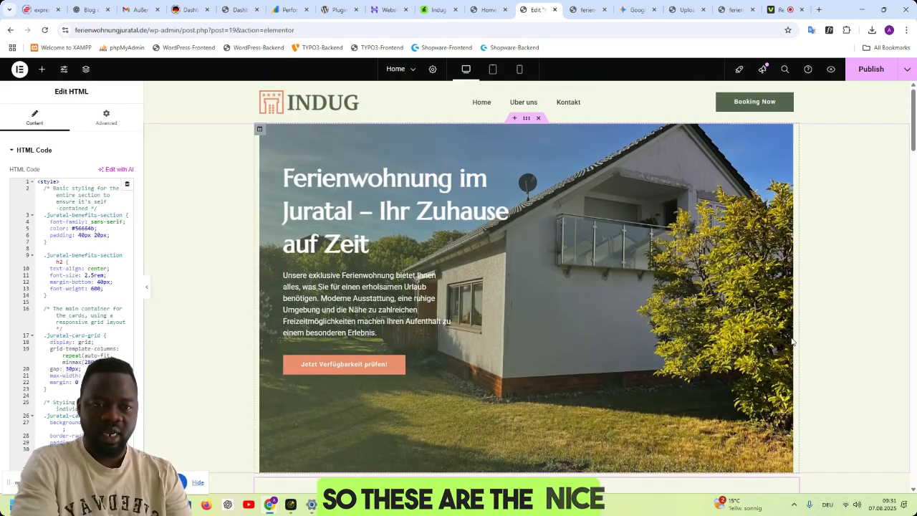
{"action": "scroll", "coordinate": [793, 345], "scroll_direction": "down", "scroll_amount": 5}
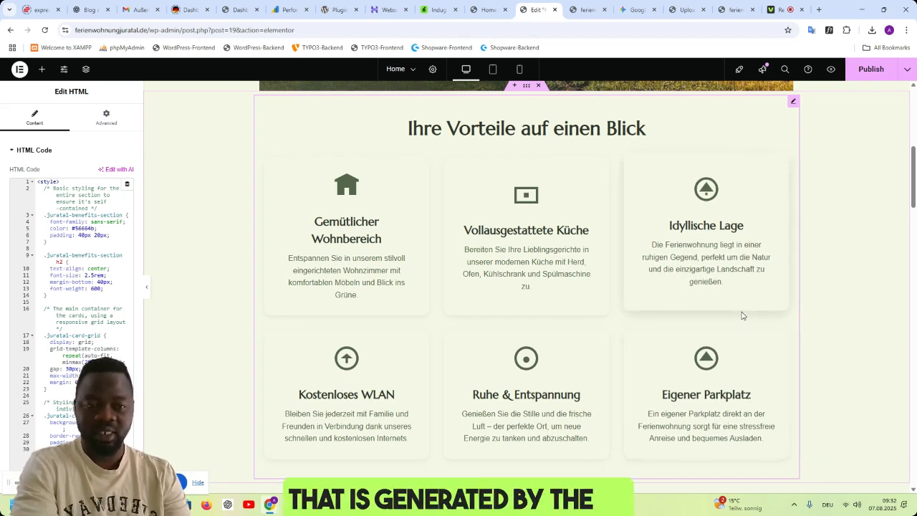
{"action": "scroll", "coordinate": [744, 313], "scroll_direction": "down", "scroll_amount": 1}
{"action": "scroll", "coordinate": [759, 311], "scroll_direction": "up", "scroll_amount": 2}
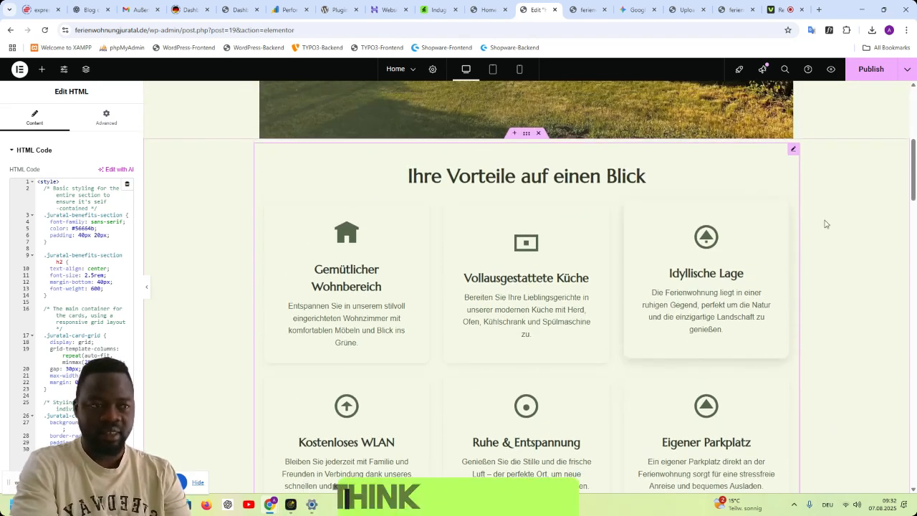
- Publish the home page and switch to its preview in the browser
{"action": "left_click", "coordinate": [869, 69]}
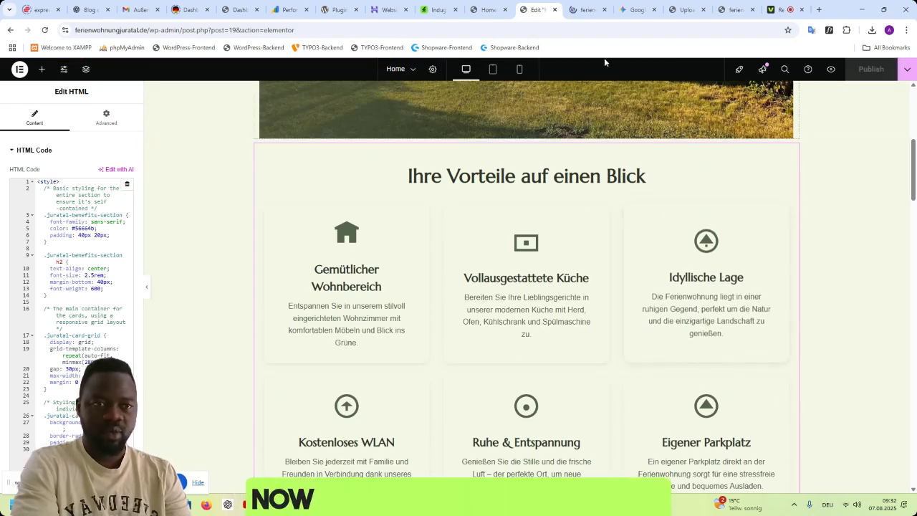
{"action": "left_click", "coordinate": [587, 9]}
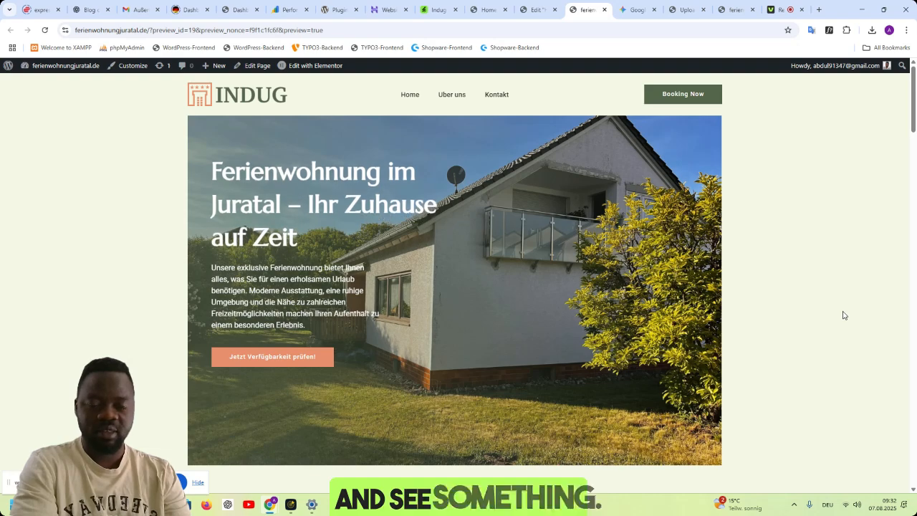
- Examine the published home page from the hero through the benefit cards to the Popular Rooms section
{"action": "scroll", "coordinate": [839, 279], "scroll_direction": "down", "scroll_amount": 3}
{"action": "scroll", "coordinate": [840, 276], "scroll_direction": "down", "scroll_amount": 1}
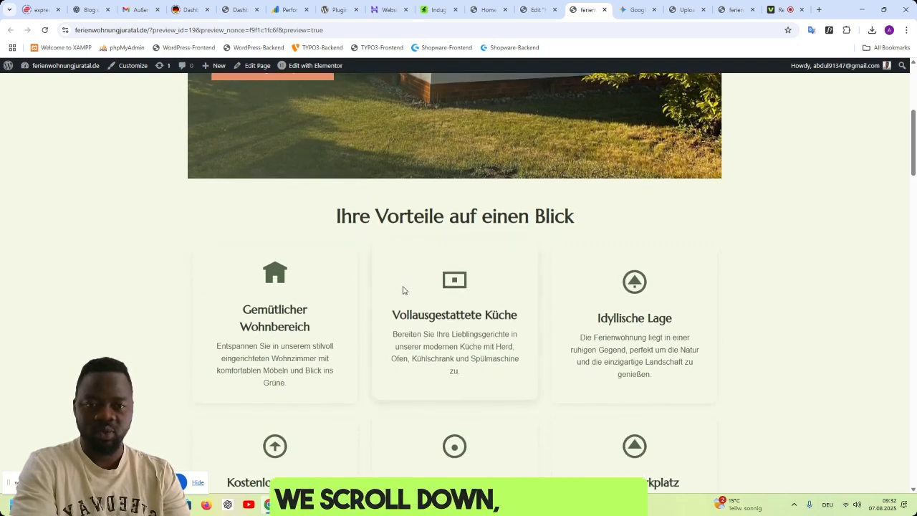
{"action": "scroll", "coordinate": [538, 332], "scroll_direction": "down", "scroll_amount": 2}
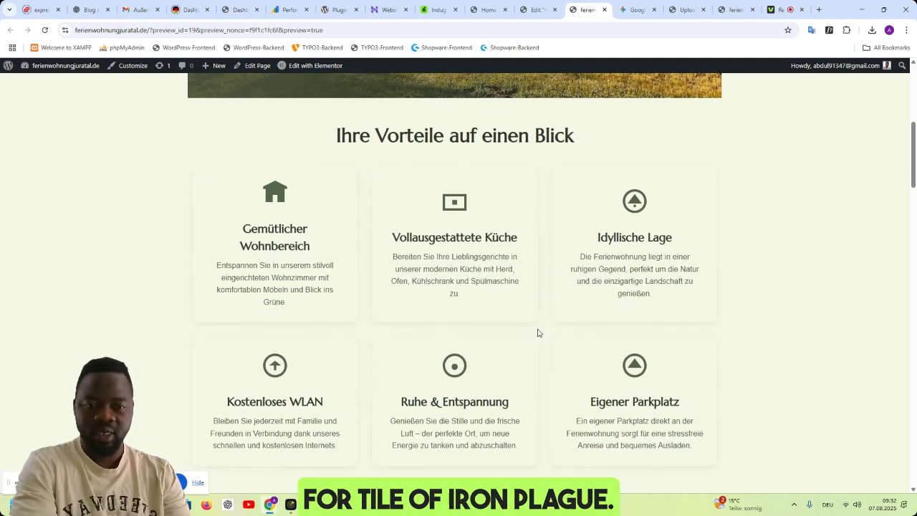
{"action": "scroll", "coordinate": [639, 280], "scroll_direction": "up", "scroll_amount": 1}
{"action": "scroll", "coordinate": [641, 277], "scroll_direction": "down", "scroll_amount": 1}
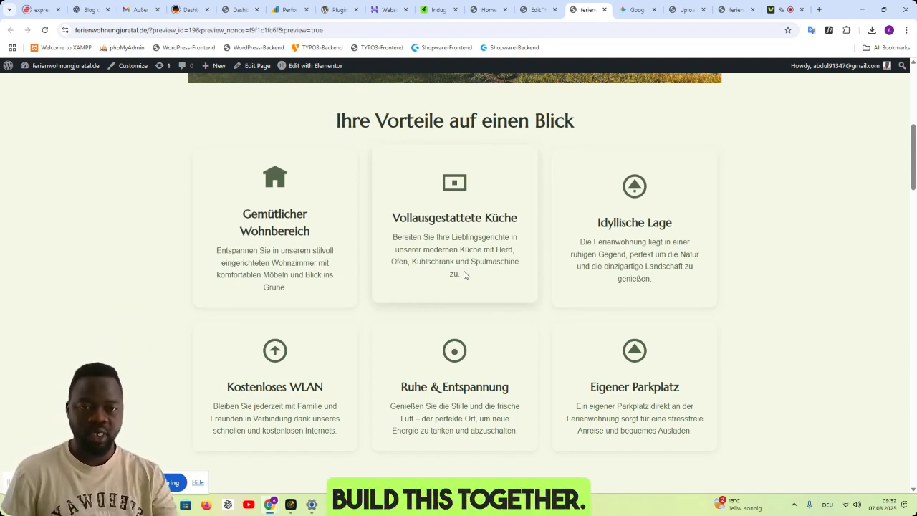
{"action": "scroll", "coordinate": [682, 301], "scroll_direction": "up", "scroll_amount": 6}
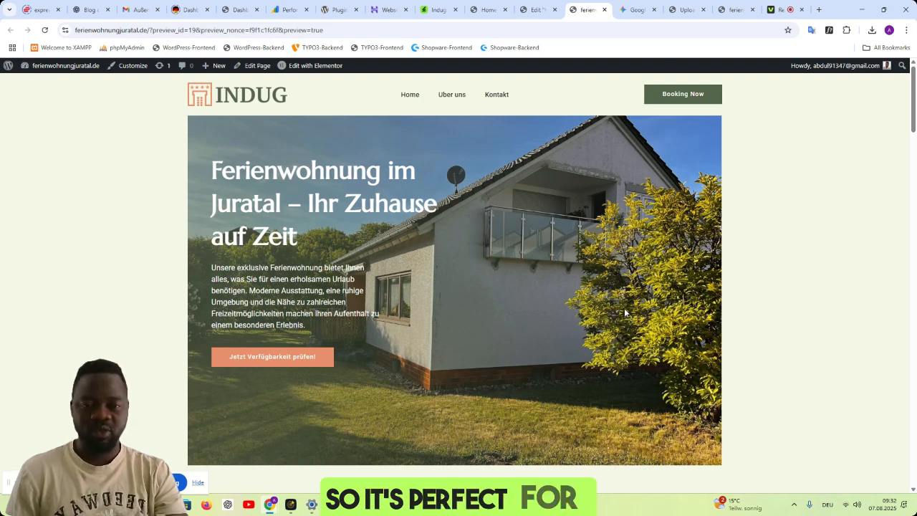
{"action": "scroll", "coordinate": [624, 312], "scroll_direction": "down", "scroll_amount": 1}
{"action": "scroll", "coordinate": [646, 309], "scroll_direction": "down", "scroll_amount": 5}
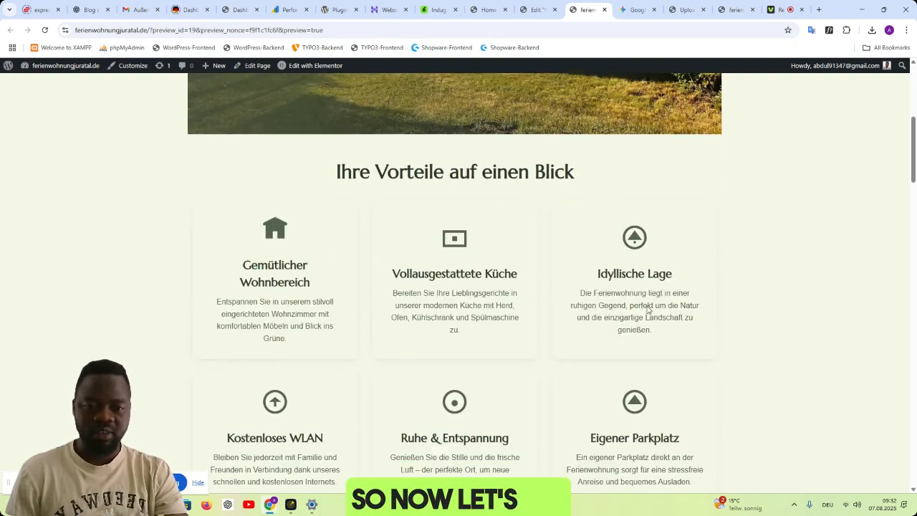
{"action": "scroll", "coordinate": [647, 310], "scroll_direction": "down", "scroll_amount": 5}
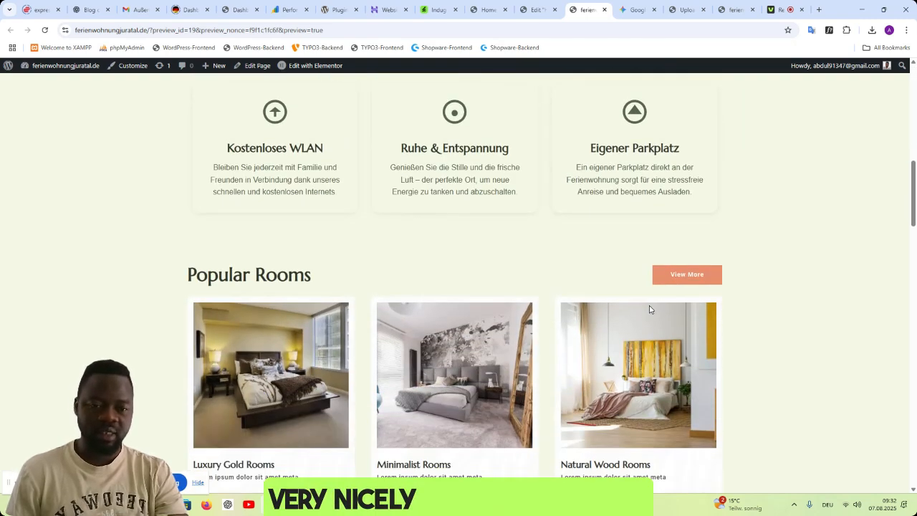
- Return to the Elementor editor and replace the Luxury Gold Rooms card's image with the living-room photo IMG_6497
{"action": "left_click", "coordinate": [531, 10]}
{"action": "scroll", "coordinate": [711, 361], "scroll_direction": "down", "scroll_amount": 3}
{"action": "scroll", "coordinate": [712, 361], "scroll_direction": "down", "scroll_amount": 2}
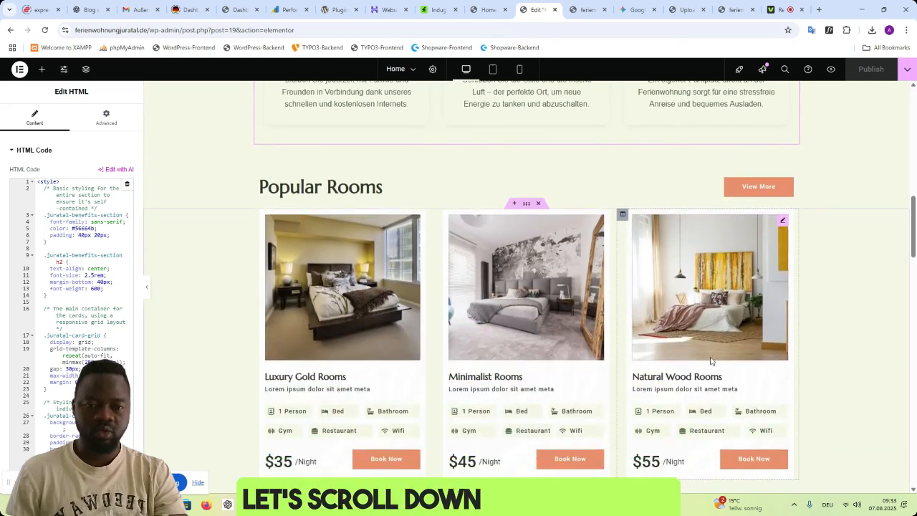
{"action": "left_click", "coordinate": [364, 286]}
{"action": "left_click", "coordinate": [70, 206]}
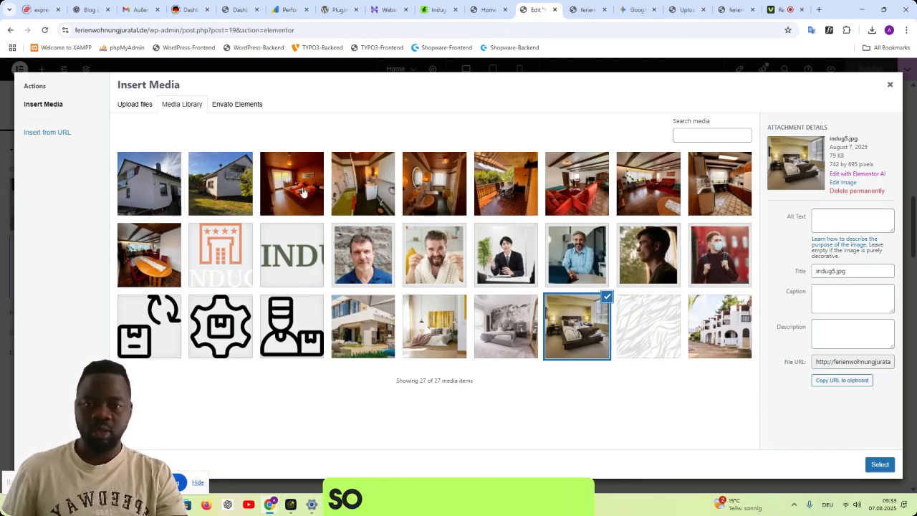
{"action": "left_click", "coordinate": [583, 204]}
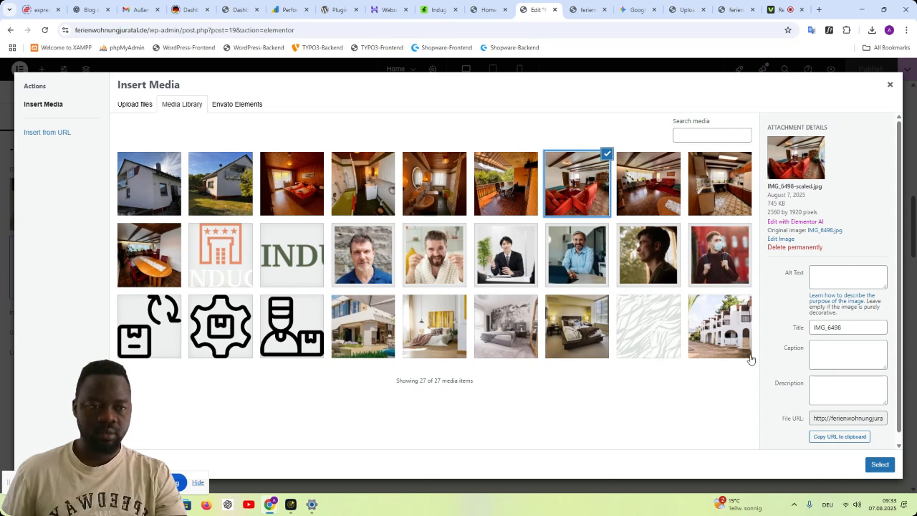
{"action": "left_click", "coordinate": [647, 203]}
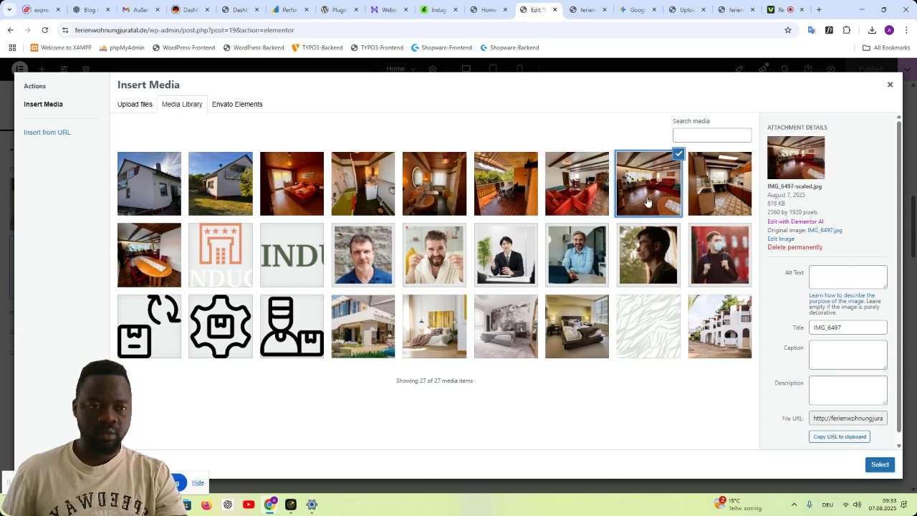
{"action": "left_click", "coordinate": [880, 465]}
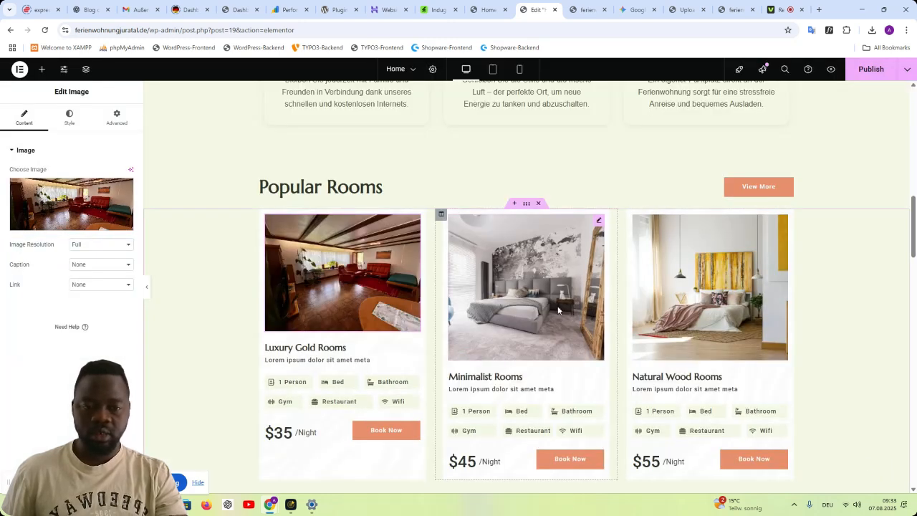
- Replace the Minimalist Rooms card's image with the living-room photo of the red armchairs, IMG_6498
{"action": "left_click", "coordinate": [441, 213]}
{"action": "left_click", "coordinate": [66, 115]}
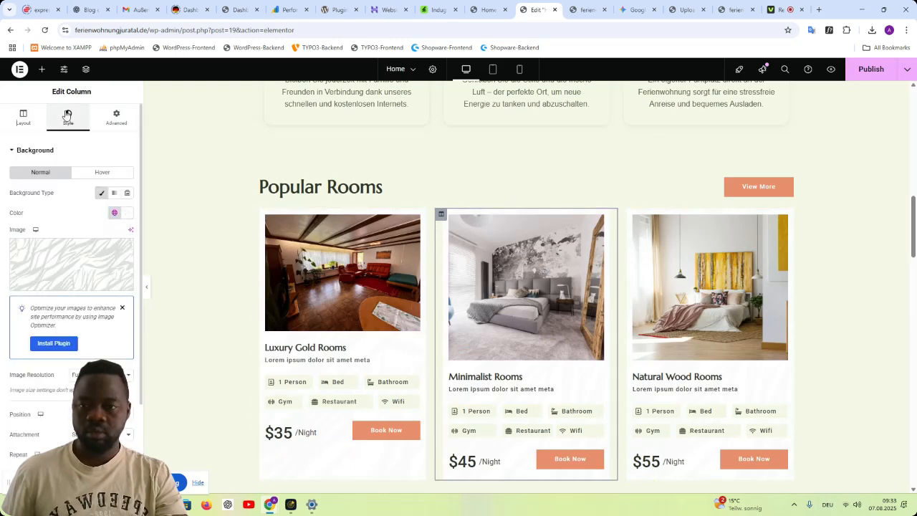
{"action": "left_click", "coordinate": [516, 292]}
{"action": "left_click", "coordinate": [77, 205]}
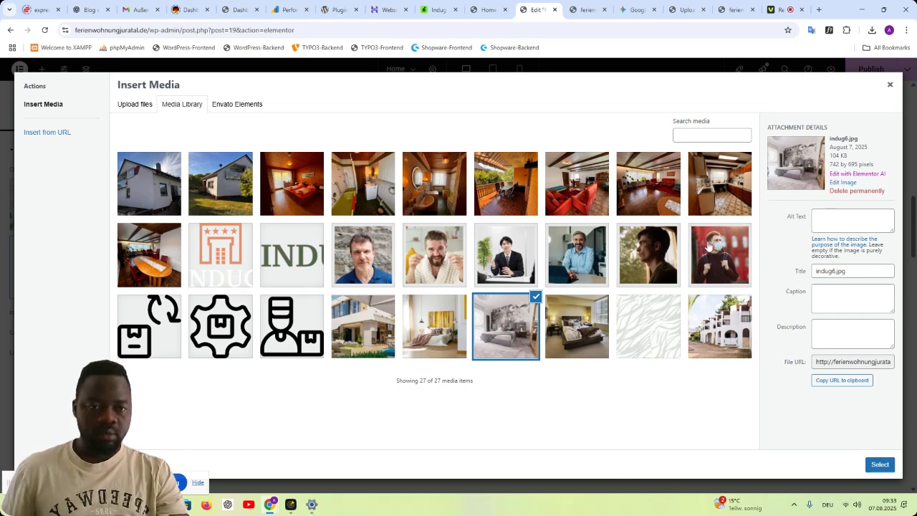
{"action": "left_click", "coordinate": [646, 199]}
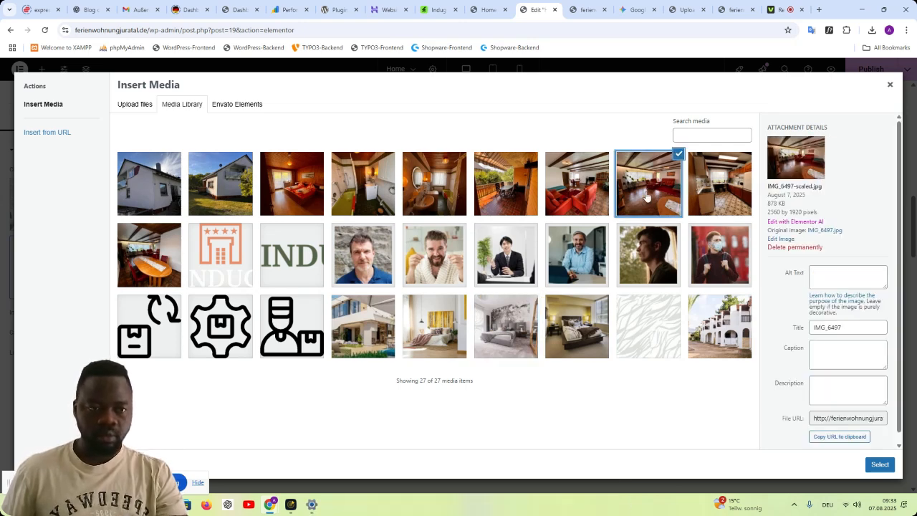
{"action": "left_click", "coordinate": [880, 465]}
{"action": "left_click", "coordinate": [62, 205]}
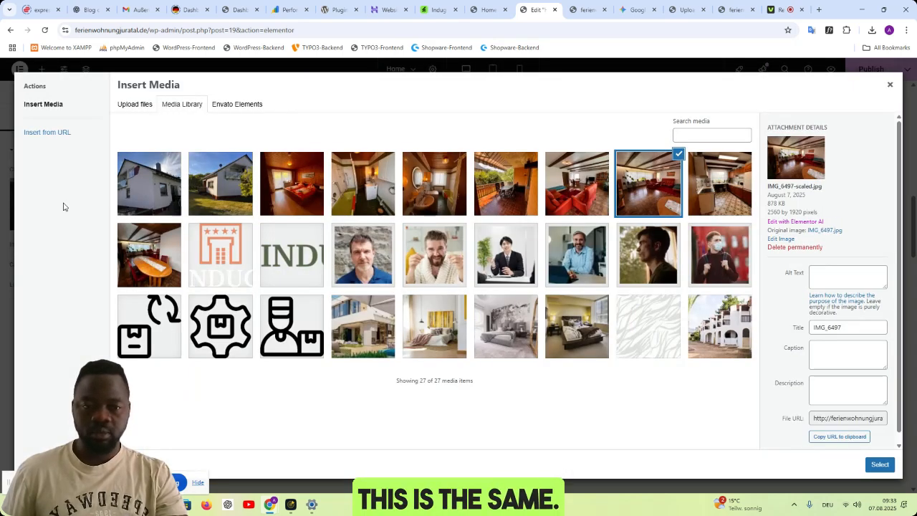
{"action": "left_click", "coordinate": [880, 464]}
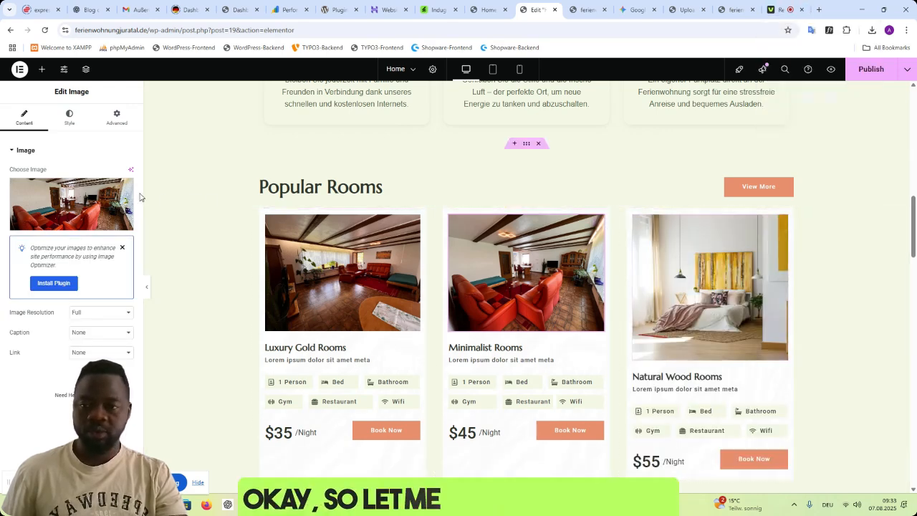
- Replace the Natural Wood Rooms card's image with the bedroom photo IMG_6503
{"action": "left_click", "coordinate": [723, 295]}
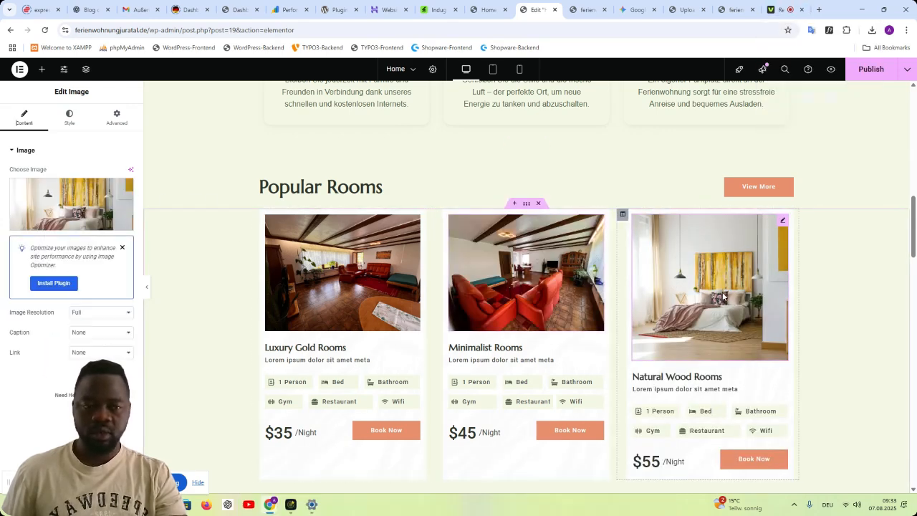
{"action": "left_click", "coordinate": [71, 204]}
{"action": "left_click", "coordinate": [306, 210]}
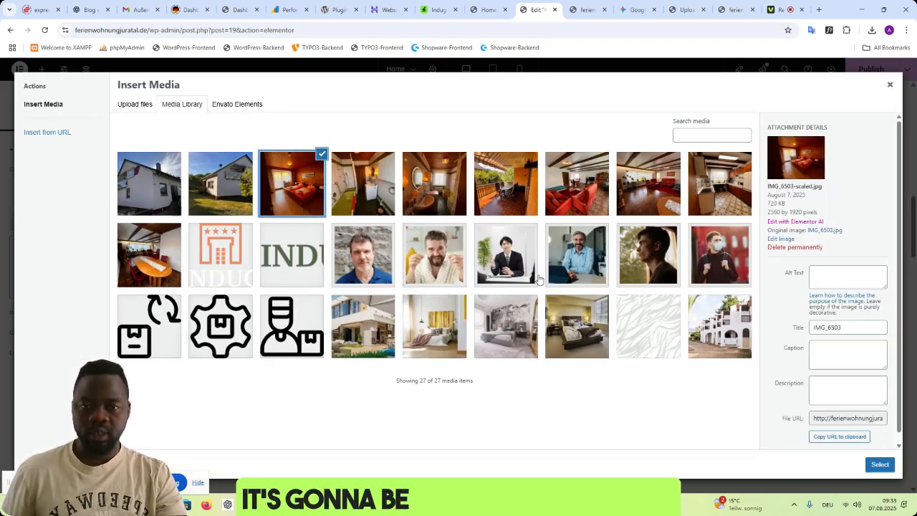
{"action": "left_click", "coordinate": [879, 465]}
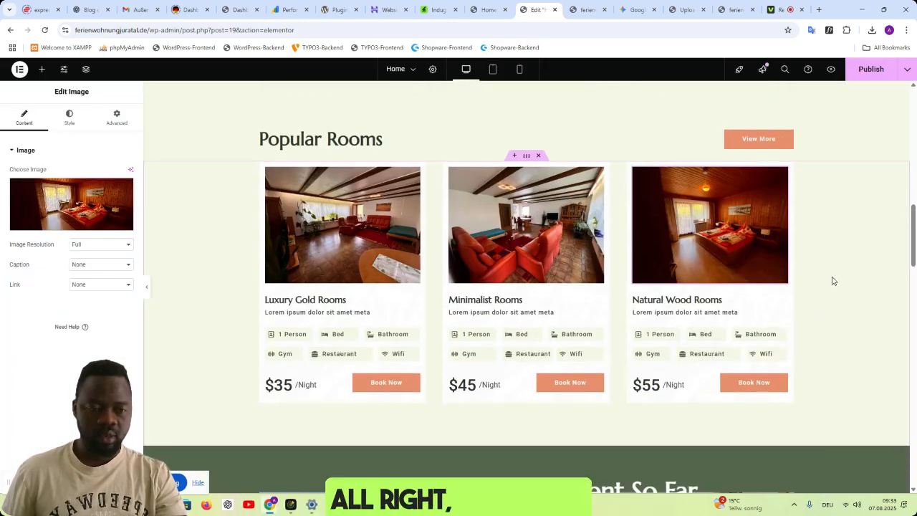
- Duplicate the section holding the three room cards under the Popular Rooms heading
{"action": "scroll", "coordinate": [833, 281], "scroll_direction": "down", "scroll_amount": 1}
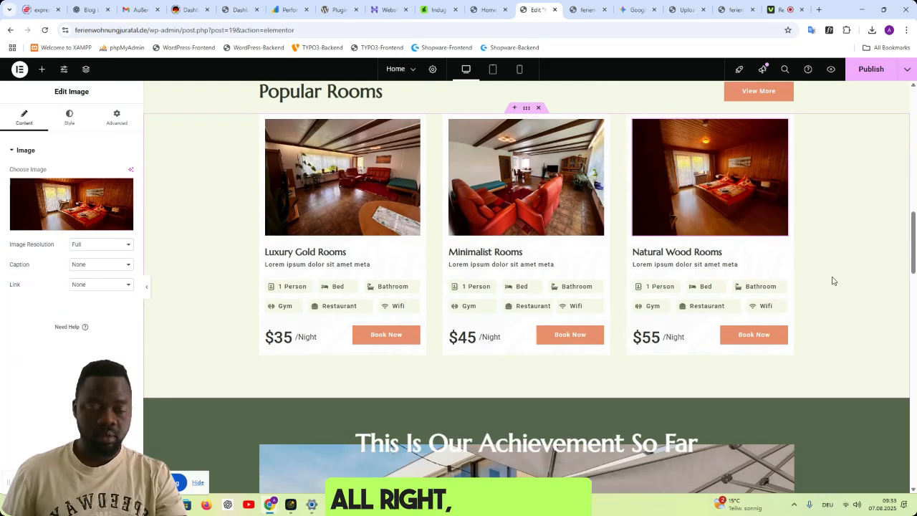
{"action": "scroll", "coordinate": [833, 281], "scroll_direction": "up", "scroll_amount": 1}
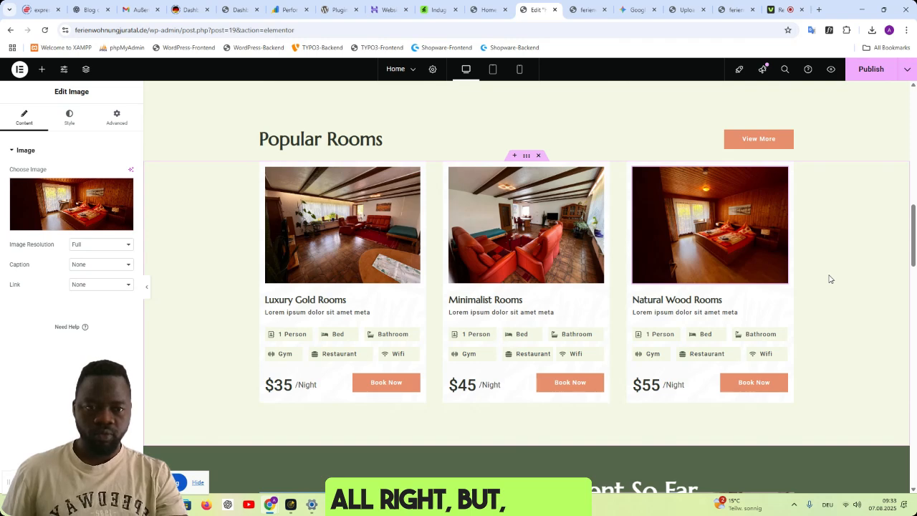
{"action": "scroll", "coordinate": [830, 279], "scroll_direction": "down", "scroll_amount": 2}
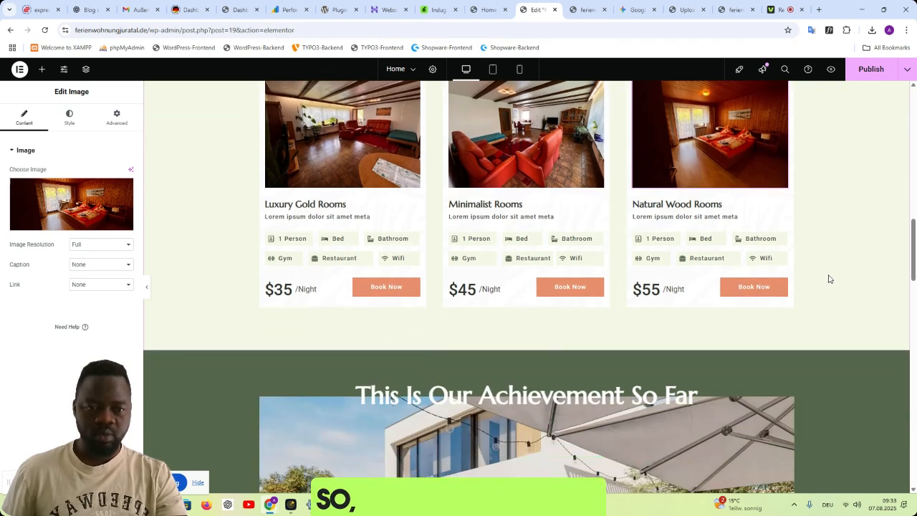
{"action": "scroll", "coordinate": [830, 279], "scroll_direction": "up", "scroll_amount": 2}
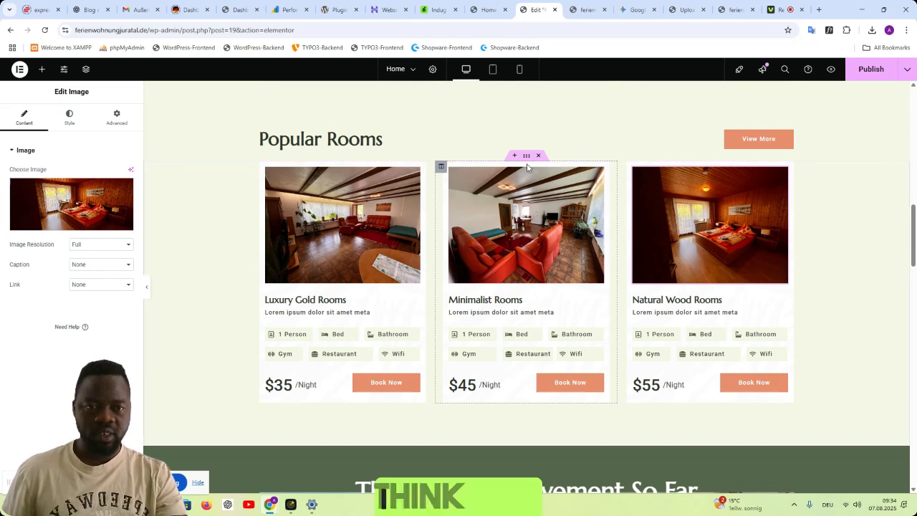
{"action": "scroll", "coordinate": [794, 252], "scroll_direction": "up", "scroll_amount": 1}
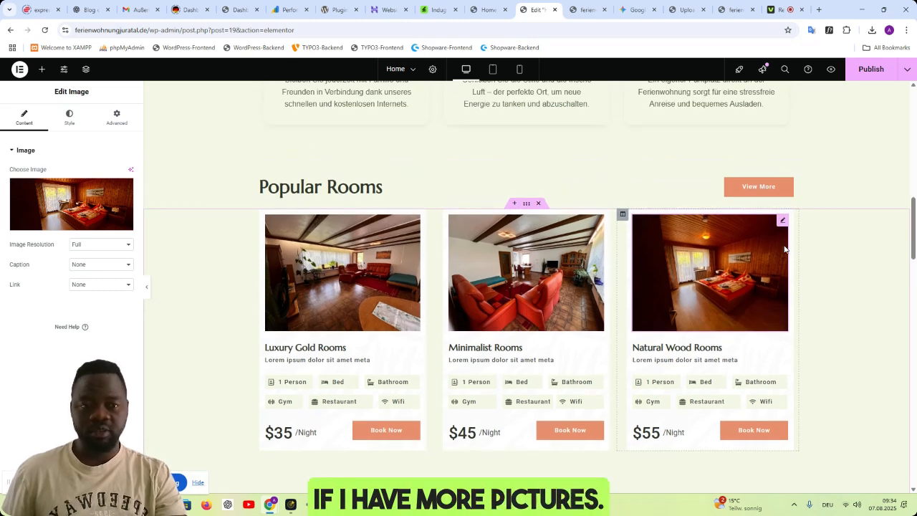
{"action": "scroll", "coordinate": [785, 248], "scroll_direction": "down", "scroll_amount": 2}
{"action": "scroll", "coordinate": [779, 250], "scroll_direction": "up", "scroll_amount": 2}
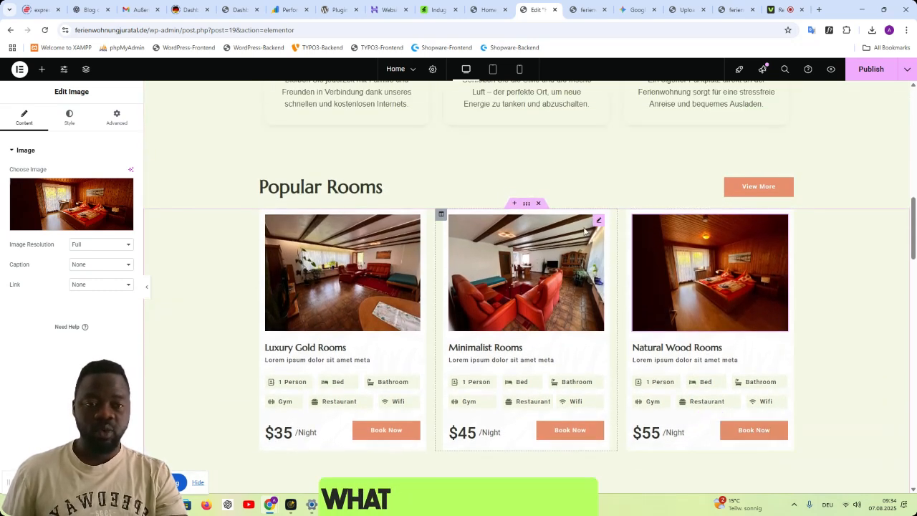
{"action": "right_click", "coordinate": [526, 208]}
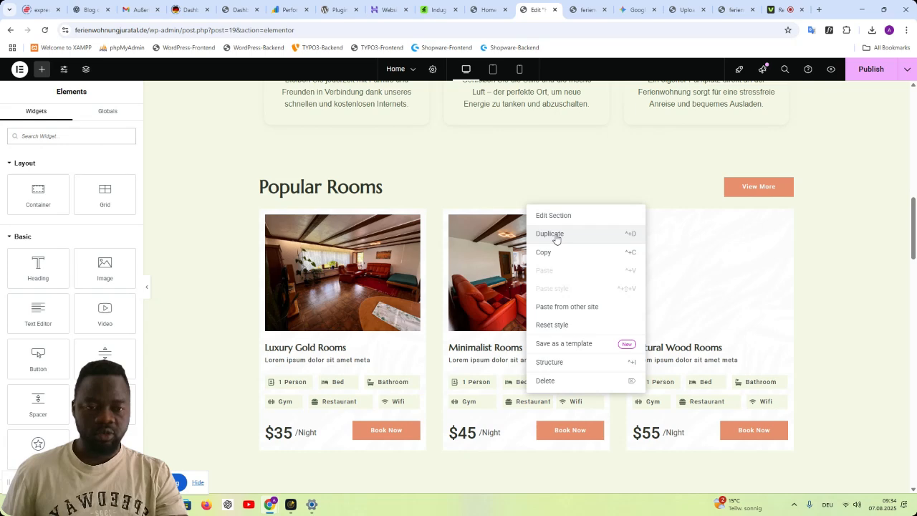
{"action": "left_click", "coordinate": [556, 237]}
- Replace the Luxury Gold Rooms image in the duplicated card row with the balcony photo IMG_6499
{"action": "scroll", "coordinate": [736, 308], "scroll_direction": "down", "scroll_amount": 4}
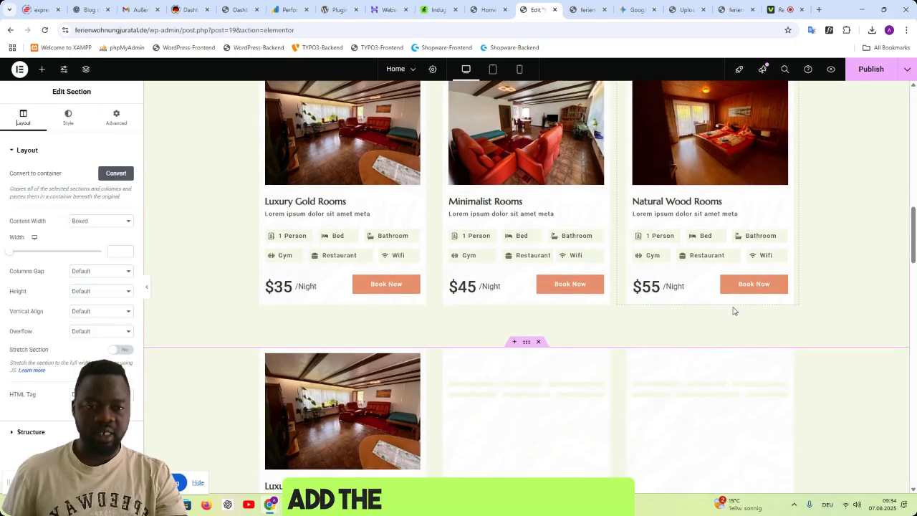
{"action": "left_click", "coordinate": [335, 306]}
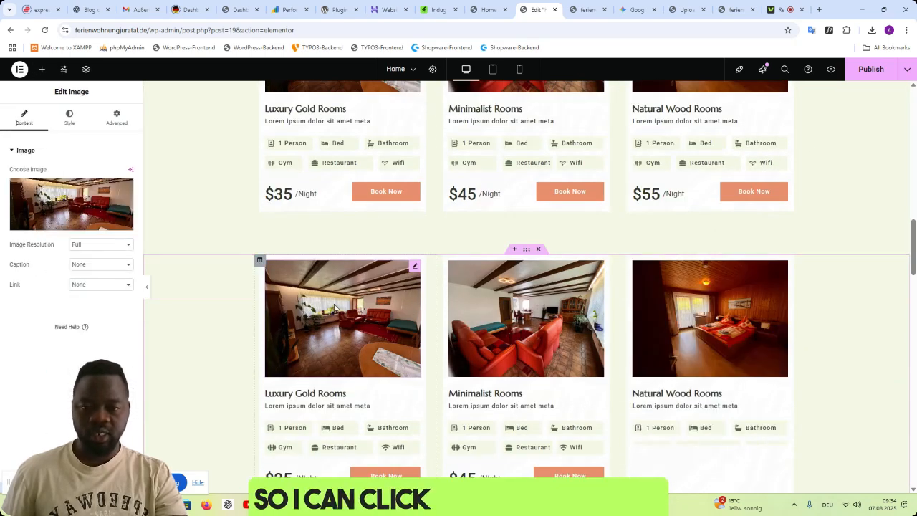
{"action": "left_click", "coordinate": [79, 203]}
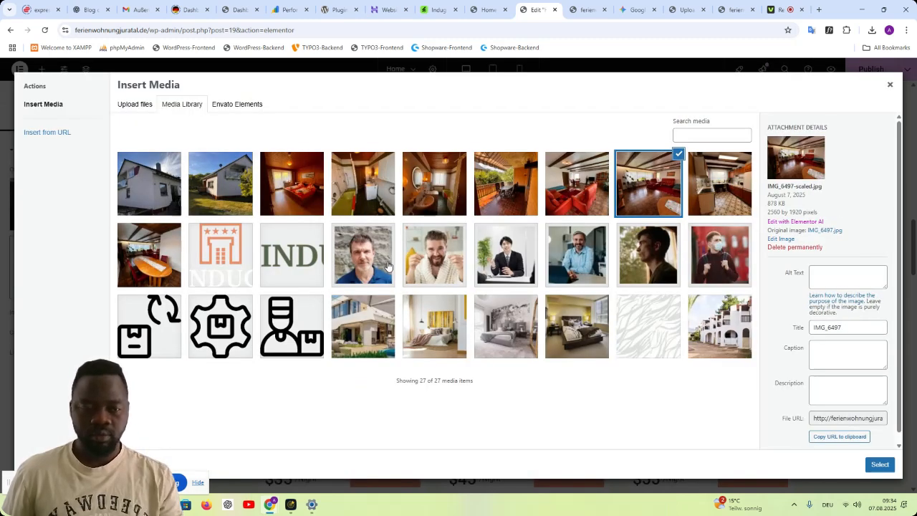
{"action": "left_click", "coordinate": [362, 195]}
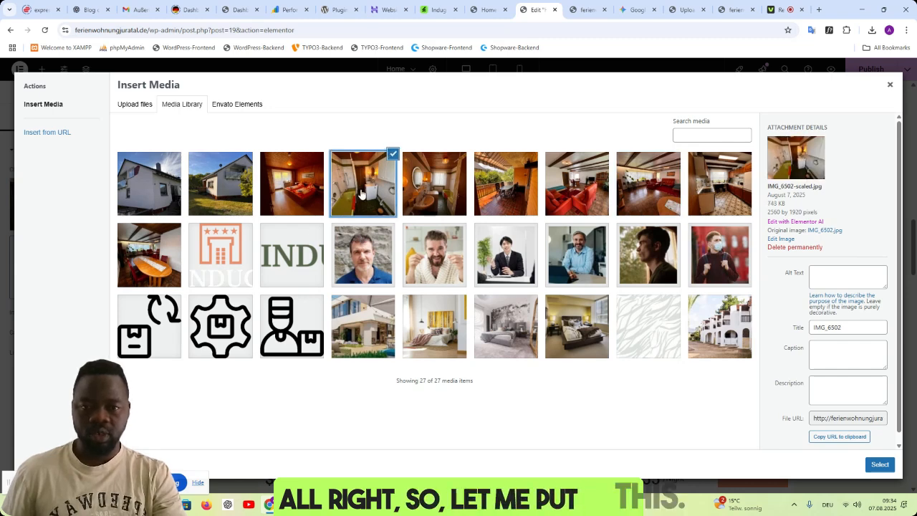
{"action": "left_click", "coordinate": [490, 206]}
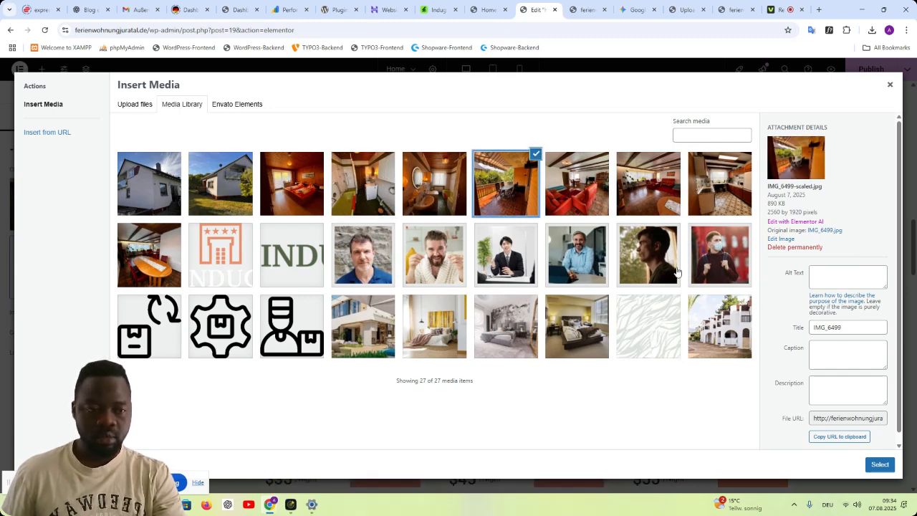
{"action": "left_click", "coordinate": [880, 464]}
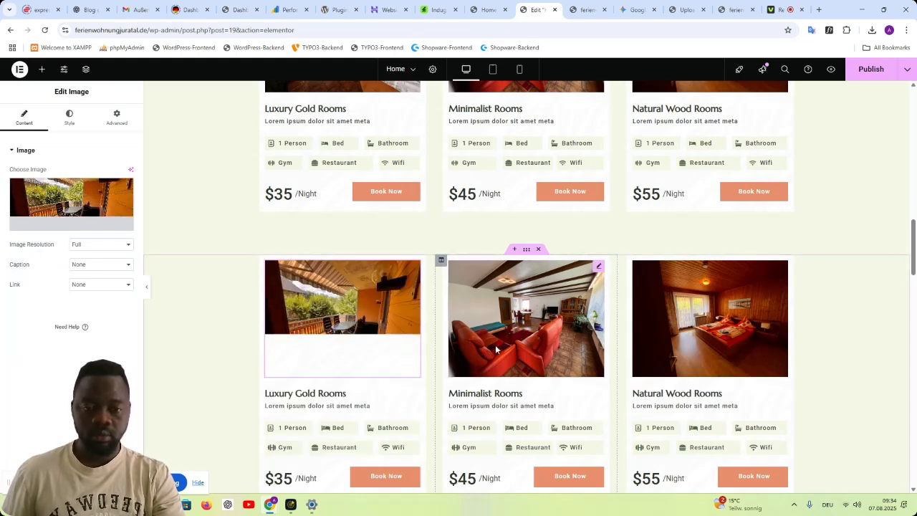
- Replace the Minimalist Rooms image in the duplicated card row with the bathroom photo IMG_6501
{"action": "left_click", "coordinate": [508, 341]}
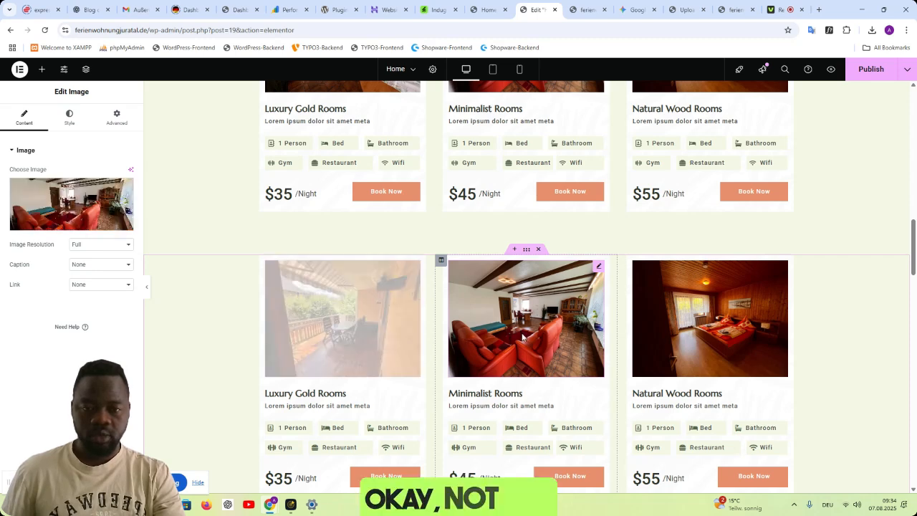
{"action": "left_click", "coordinate": [86, 201]}
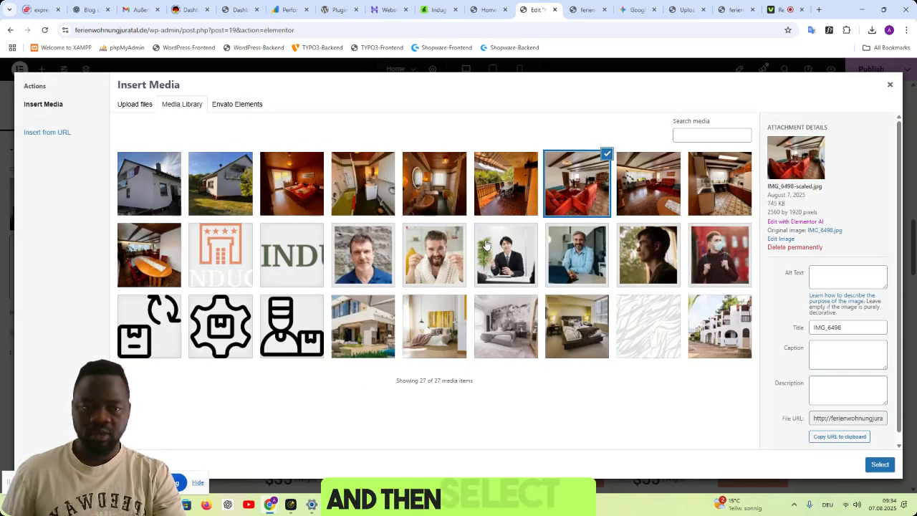
{"action": "left_click", "coordinate": [433, 202]}
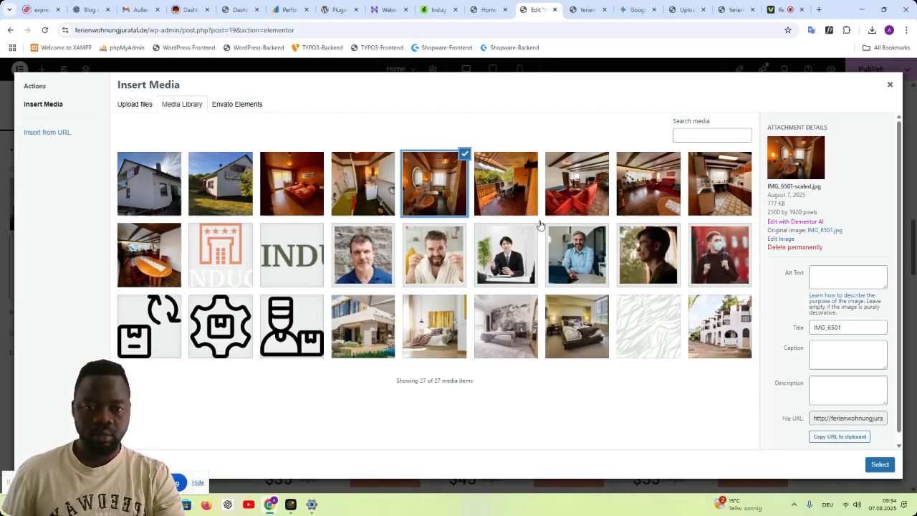
{"action": "left_click", "coordinate": [879, 466]}
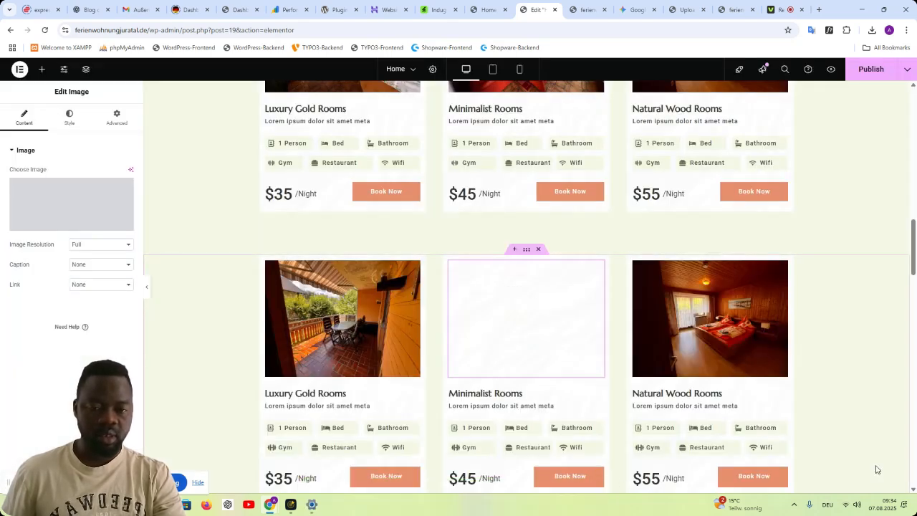
- Replace the Natural Wood Rooms image in the duplicated card row with the kitchen photo IMG_6495
{"action": "left_click", "coordinate": [720, 313]}
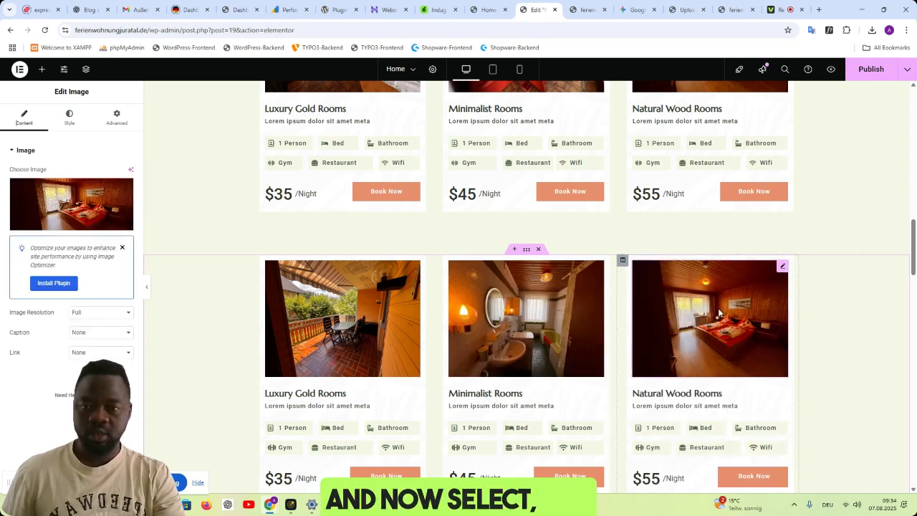
{"action": "left_click", "coordinate": [107, 204]}
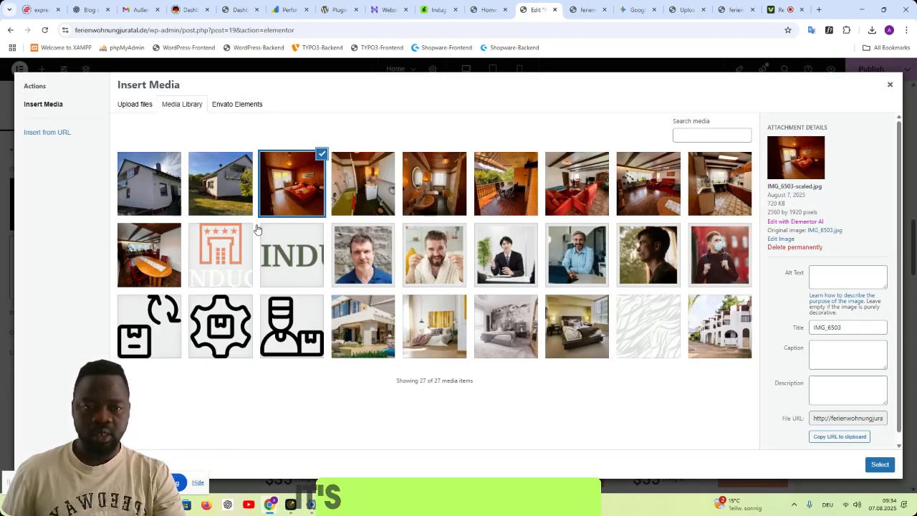
{"action": "left_click", "coordinate": [720, 194]}
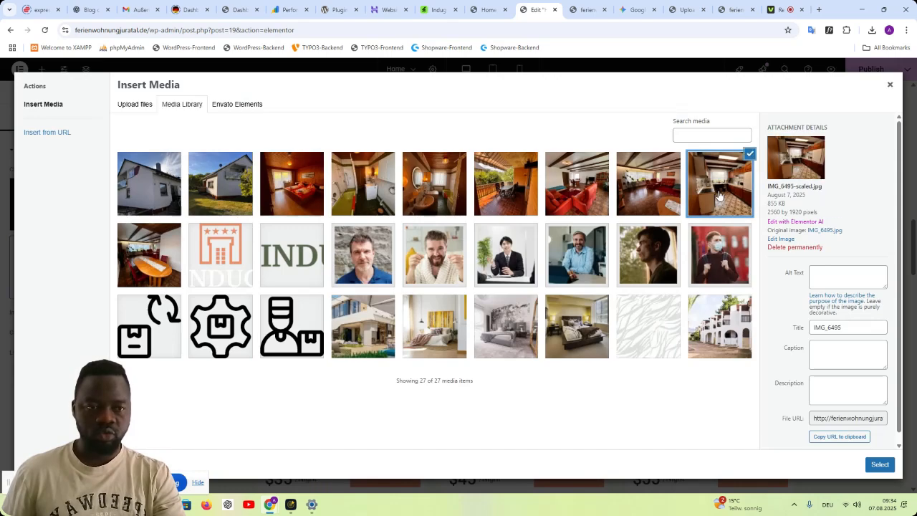
{"action": "left_click", "coordinate": [878, 465]}
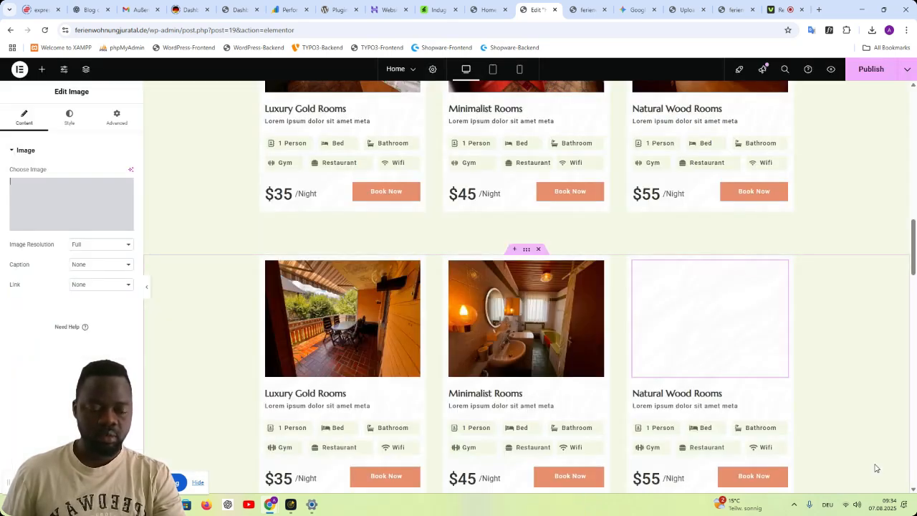
- Examine both rows of room cards and the Popular Rooms heading for images and placeholder texts that need changing
{"action": "scroll", "coordinate": [844, 322], "scroll_direction": "up", "scroll_amount": 2}
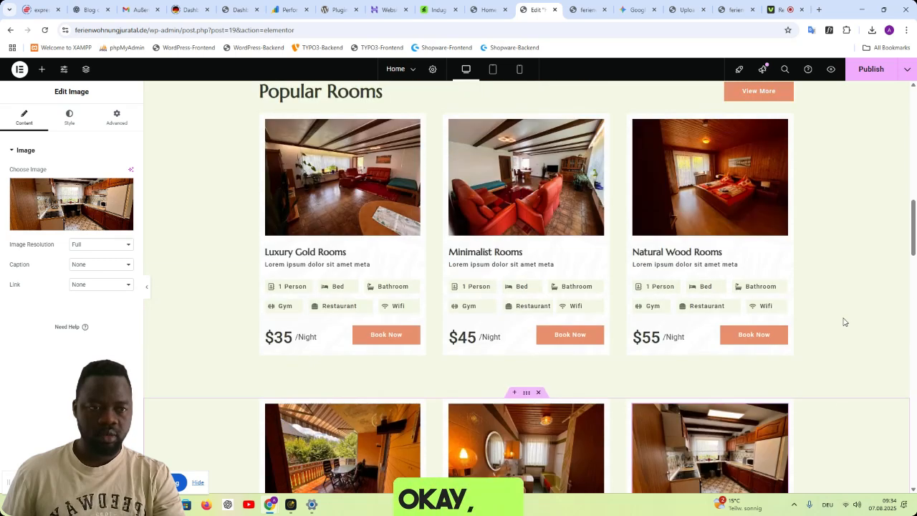
{"action": "scroll", "coordinate": [844, 322], "scroll_direction": "down", "scroll_amount": 3}
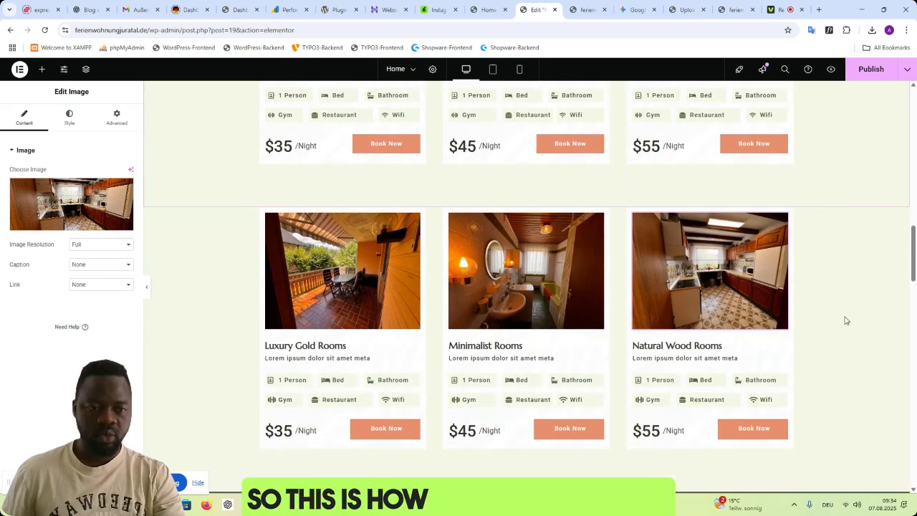
{"action": "scroll", "coordinate": [845, 320], "scroll_direction": "up", "scroll_amount": 4}
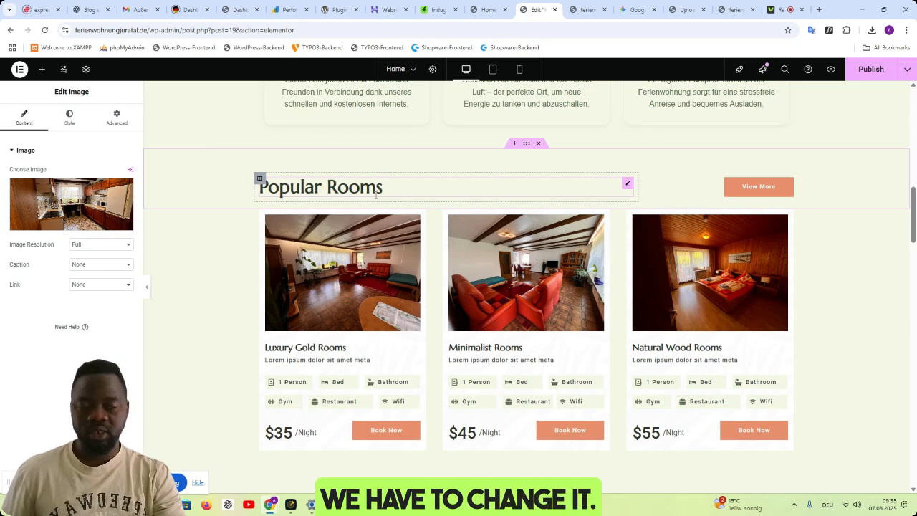
{"action": "scroll", "coordinate": [376, 197], "scroll_direction": "up", "scroll_amount": 2}
{"action": "scroll", "coordinate": [376, 198], "scroll_direction": "down", "scroll_amount": 1}
{"action": "scroll", "coordinate": [347, 244], "scroll_direction": "down", "scroll_amount": 1}
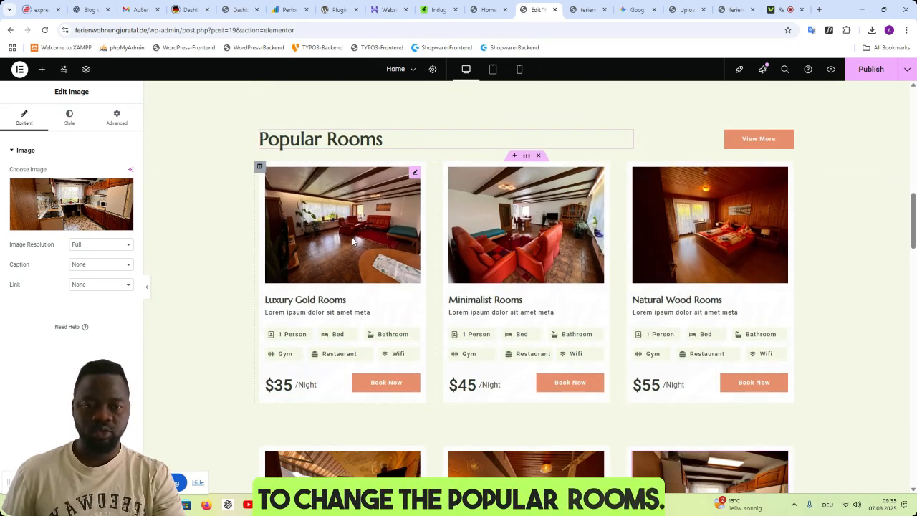
{"action": "scroll", "coordinate": [357, 240], "scroll_direction": "down", "scroll_amount": 1}
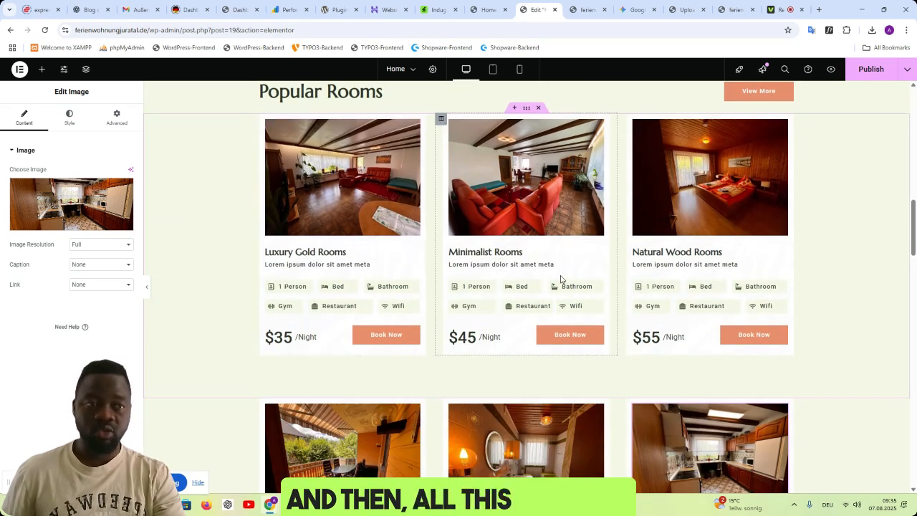
{"action": "scroll", "coordinate": [561, 280], "scroll_direction": "up", "scroll_amount": 1}
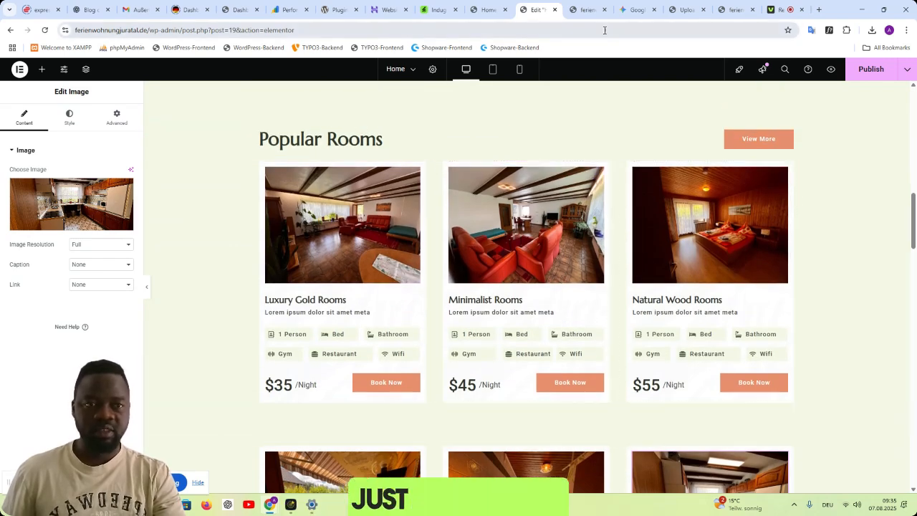
- Publish the Home page with the apartment photos in both rows of room cards
{"action": "scroll", "coordinate": [315, 356], "scroll_direction": "down", "scroll_amount": 3}
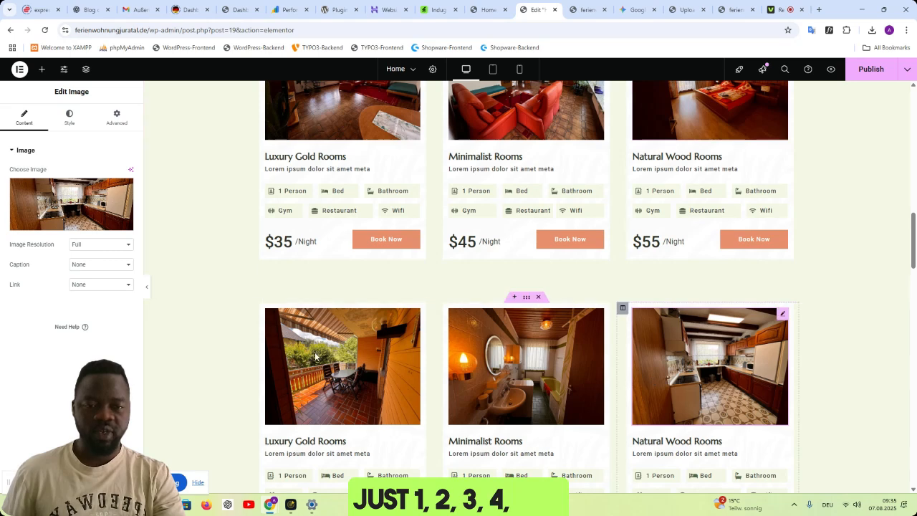
{"action": "scroll", "coordinate": [698, 244], "scroll_direction": "up", "scroll_amount": 5}
{"action": "left_click", "coordinate": [634, 9]}
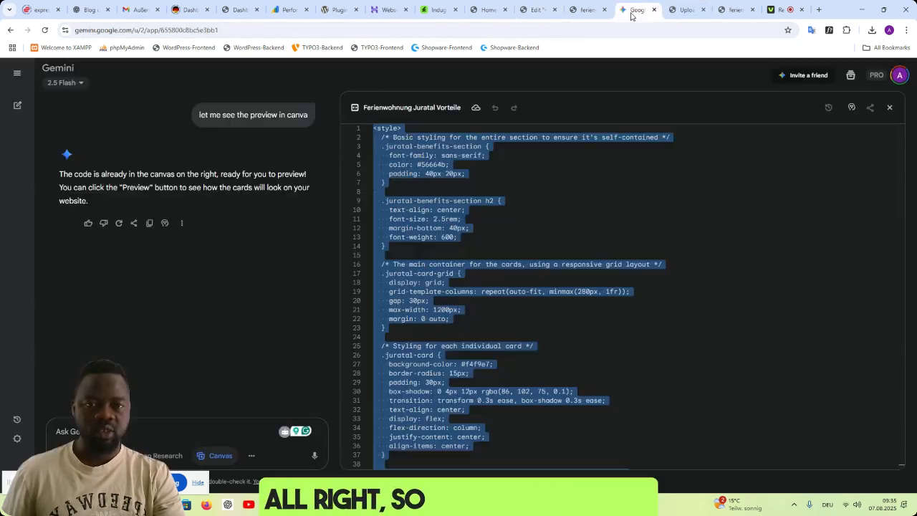
{"action": "left_click", "coordinate": [575, 13]}
{"action": "left_click", "coordinate": [434, 18]}
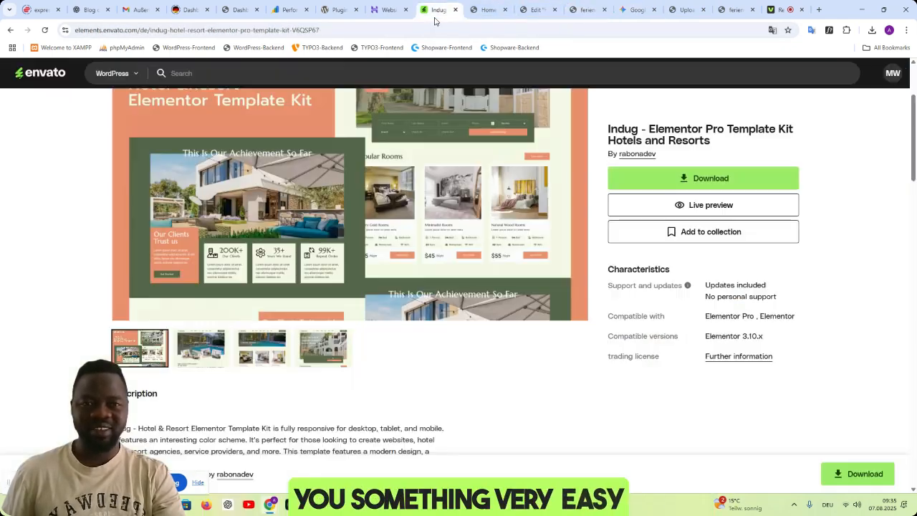
{"action": "left_click", "coordinate": [488, 14]}
{"action": "left_click", "coordinate": [527, 19]}
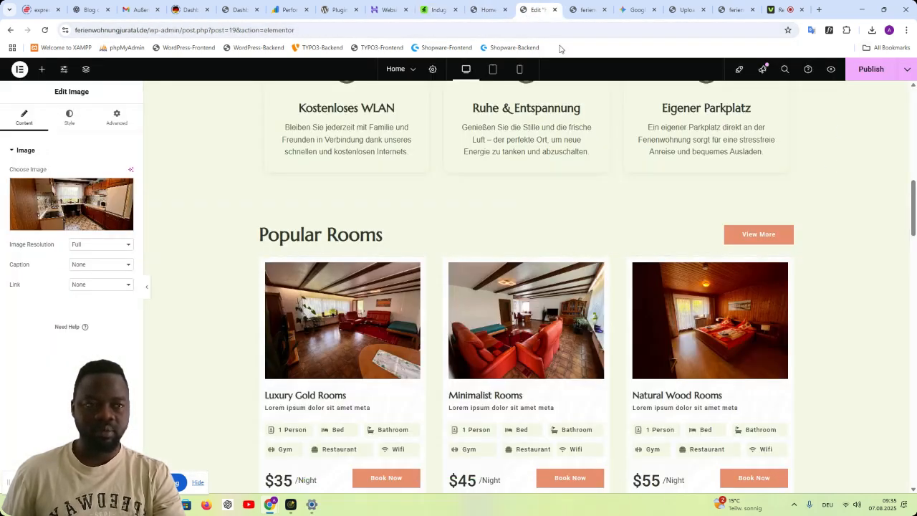
{"action": "left_click", "coordinate": [869, 72]}
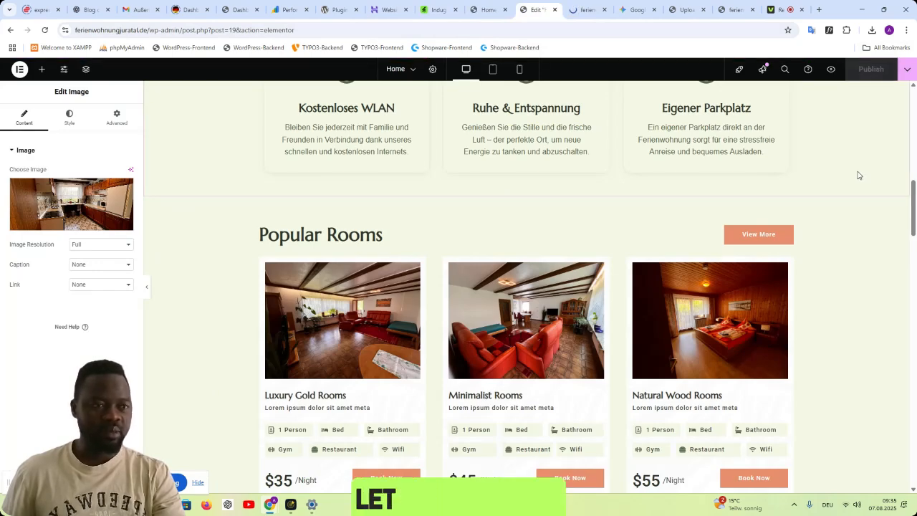
- Reload the site preview and examine the benefit cards and both rows of room cards under Popular Rooms
{"action": "left_click", "coordinate": [584, 10]}
{"action": "scroll", "coordinate": [801, 267], "scroll_direction": "down", "scroll_amount": 7}
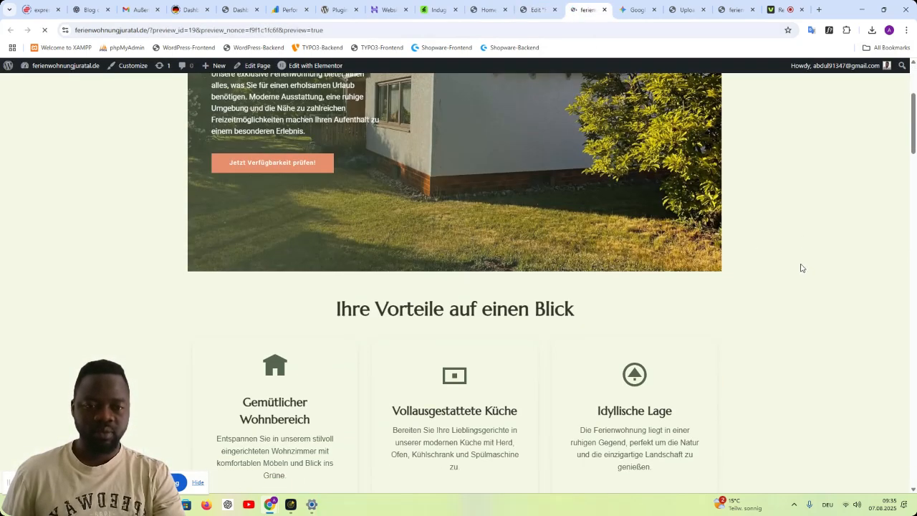
{"action": "scroll", "coordinate": [801, 268], "scroll_direction": "down", "scroll_amount": 6}
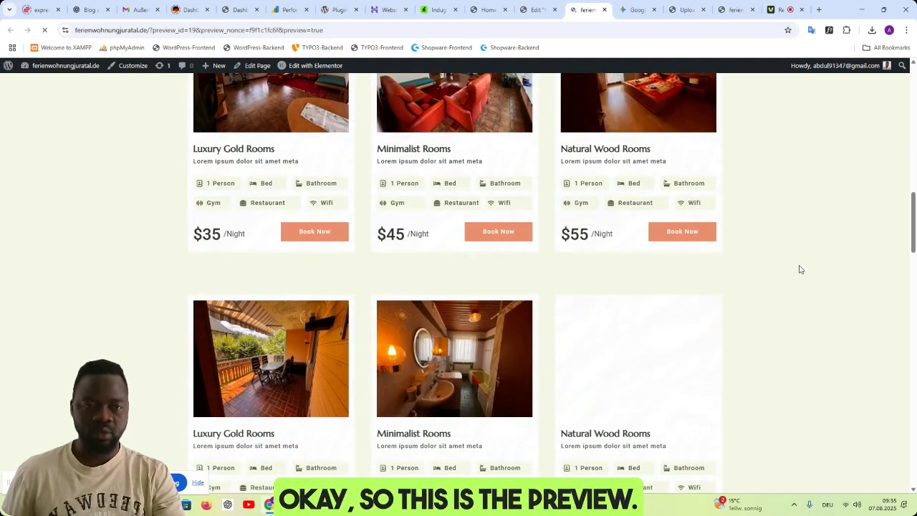
{"action": "left_click", "coordinate": [536, 10]}
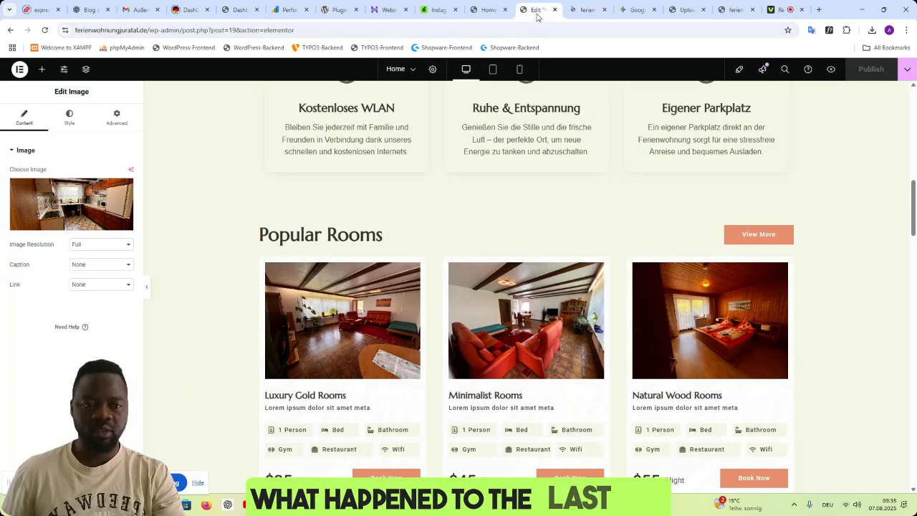
{"action": "left_click", "coordinate": [580, 14]}
{"action": "scroll", "coordinate": [803, 298], "scroll_direction": "up", "scroll_amount": 1}
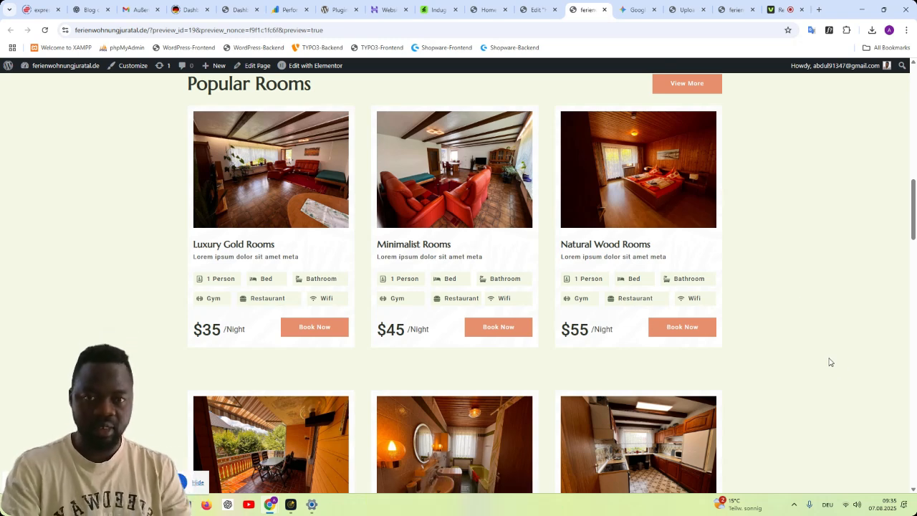
{"action": "scroll", "coordinate": [824, 353], "scroll_direction": "up", "scroll_amount": 1}
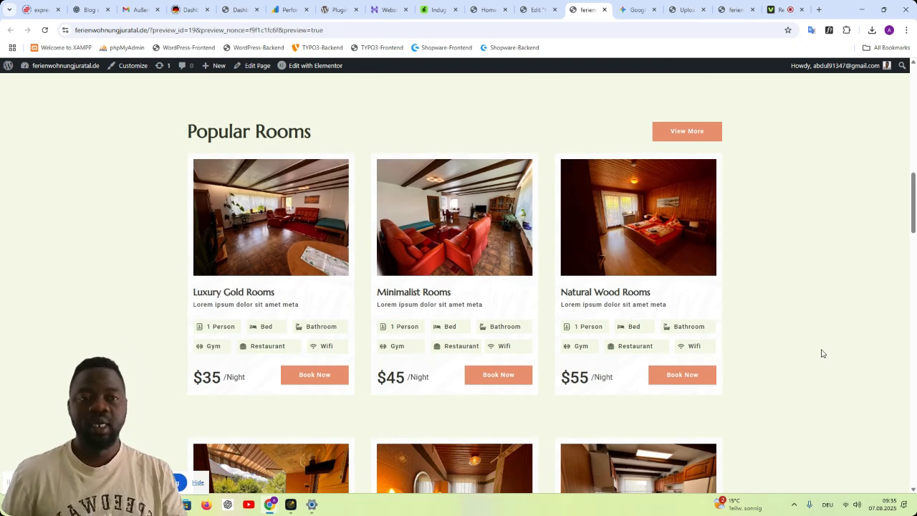
{"action": "left_click", "coordinate": [634, 10]}
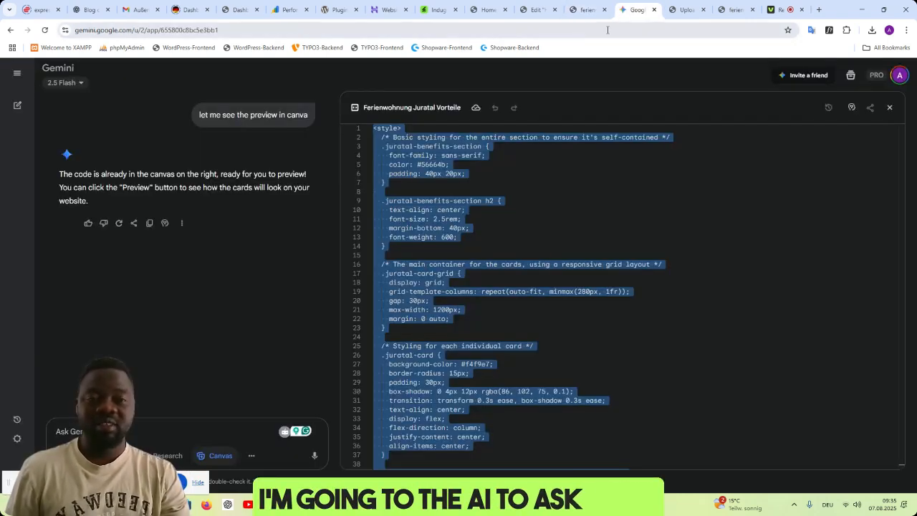
{"action": "left_click", "coordinate": [580, 10]}
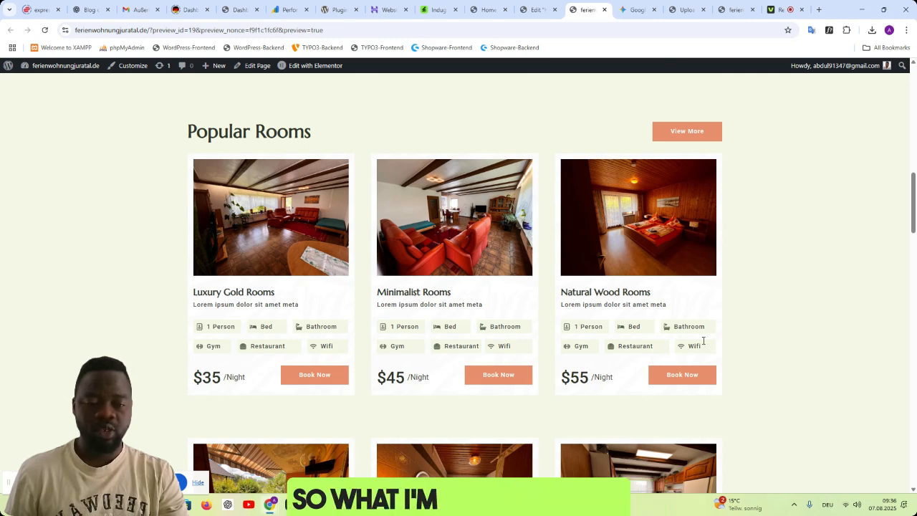
- Capture a Snipping Tool screenshot of the Popular Rooms heading and the first row of three room cards
{"action": "key", "text": "super+s"}
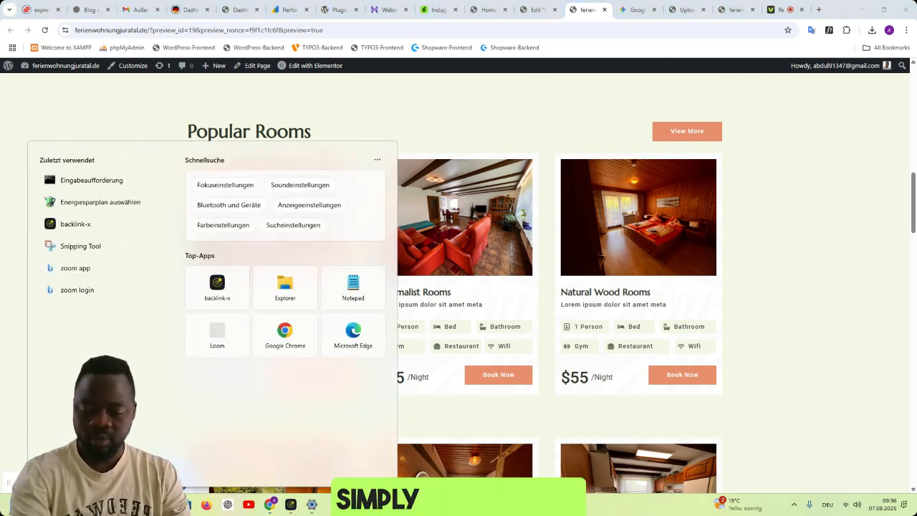
{"action": "type", "text": "scr"}
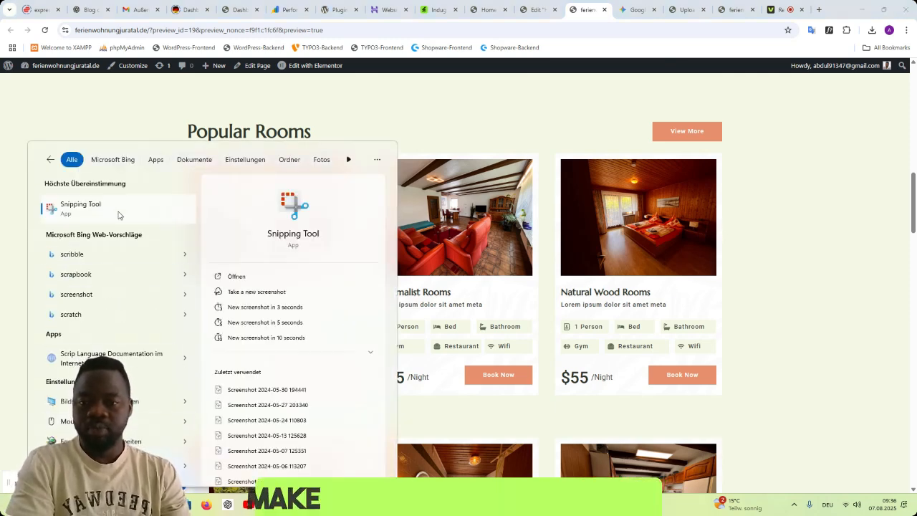
{"action": "left_click", "coordinate": [119, 215]}
{"action": "left_click", "coordinate": [192, 27]}
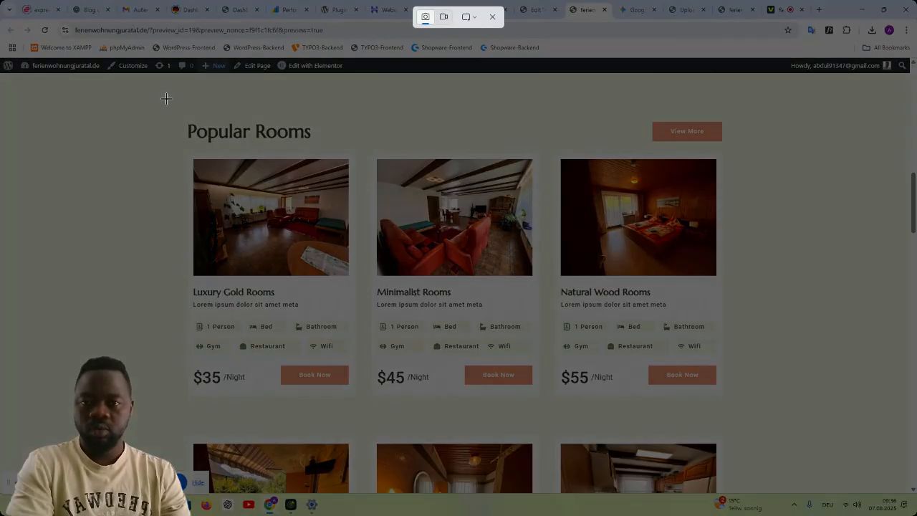
{"action": "left_click_drag", "start_coordinate": [166, 94], "coordinate": [743, 417]}
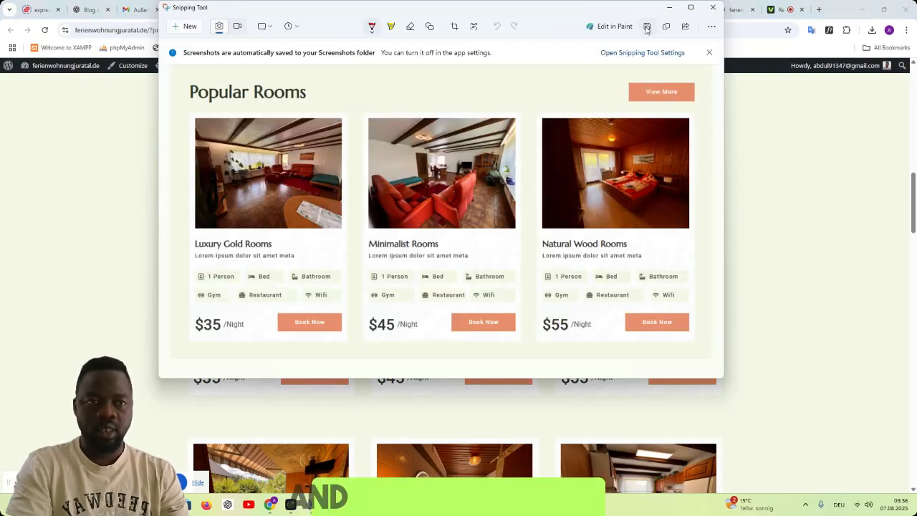
- Save the room cards screenshot to the Desktop as a PNG named 10000 and close the Snipping Tool
{"action": "left_click", "coordinate": [647, 26]}
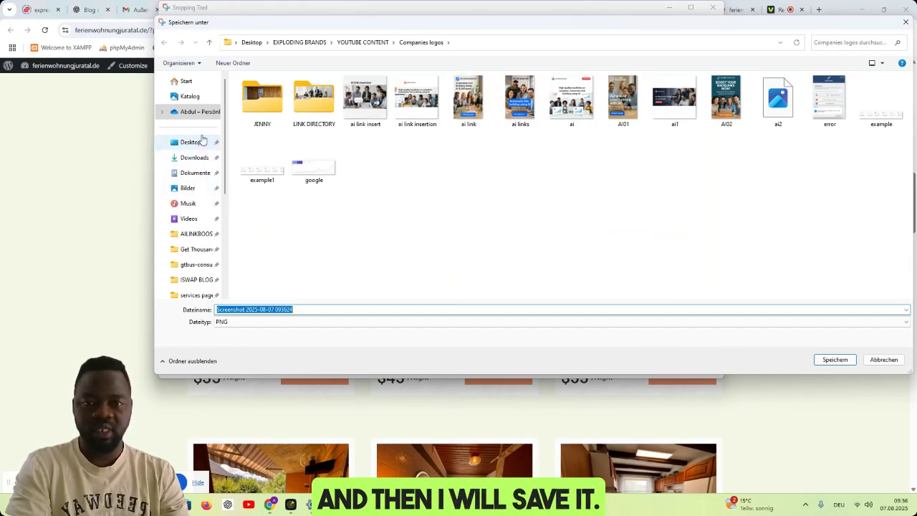
{"action": "left_click", "coordinate": [191, 142]}
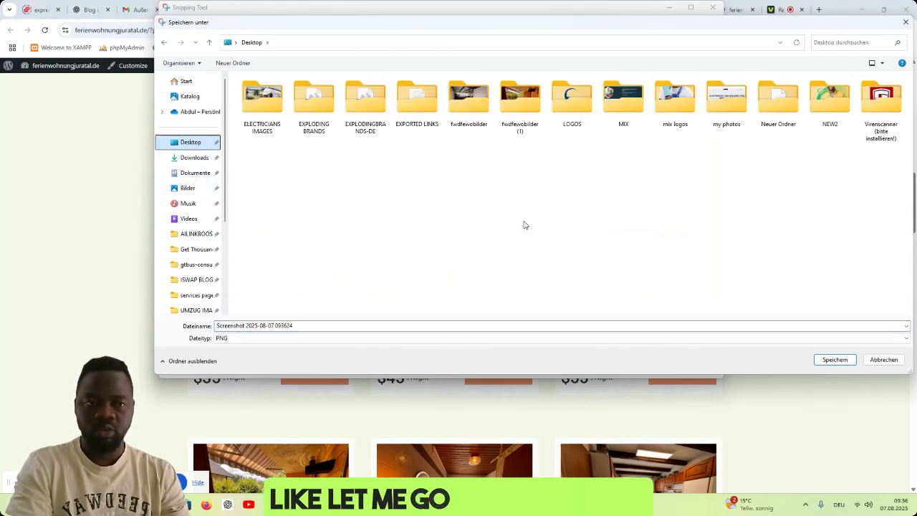
{"action": "double_click", "coordinate": [567, 322]}
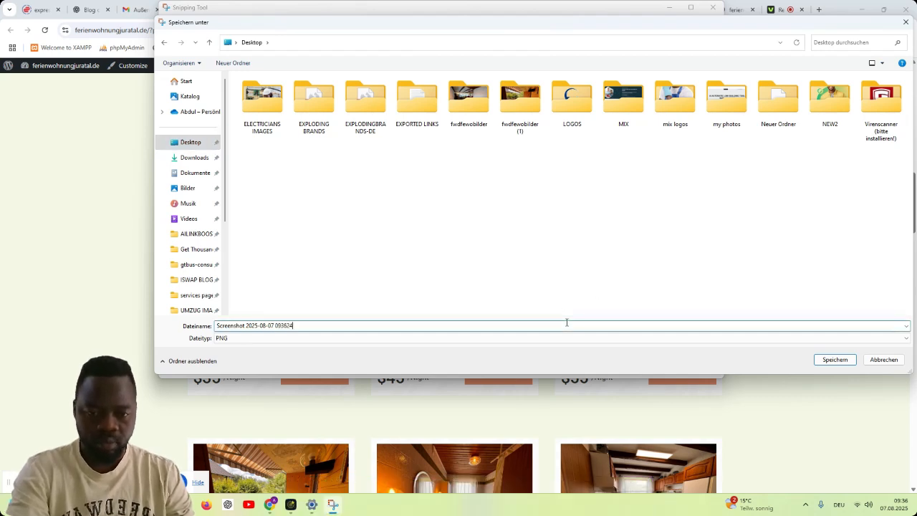
{"action": "key", "text": "ctrl+a"}
{"action": "type", "text": "10000"}
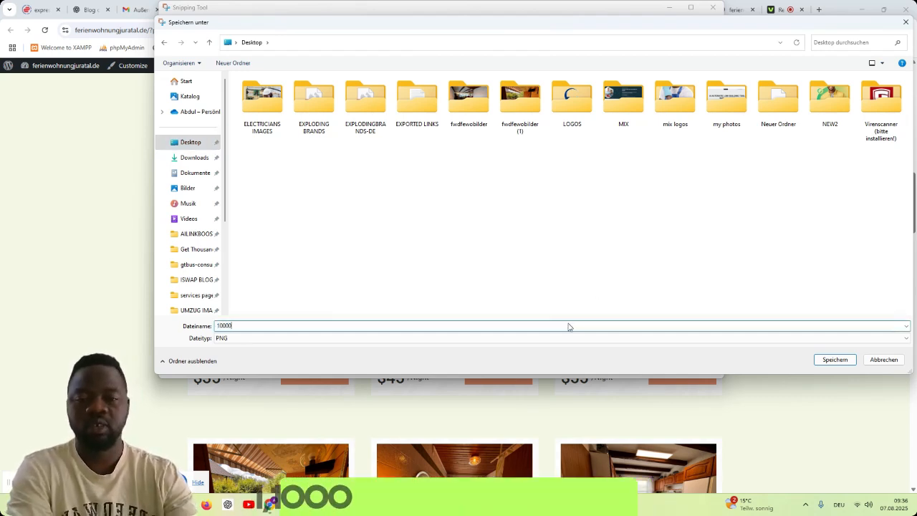
{"action": "left_click", "coordinate": [832, 360]}
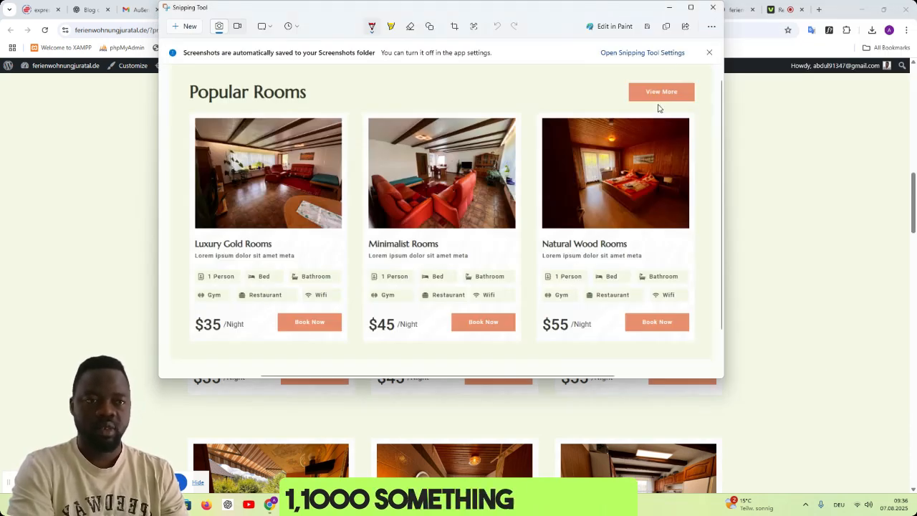
{"action": "left_click", "coordinate": [713, 7]}
- Switch to the Gemini chat and reload the conversation so that files can be uploaded
{"action": "left_click", "coordinate": [635, 9]}
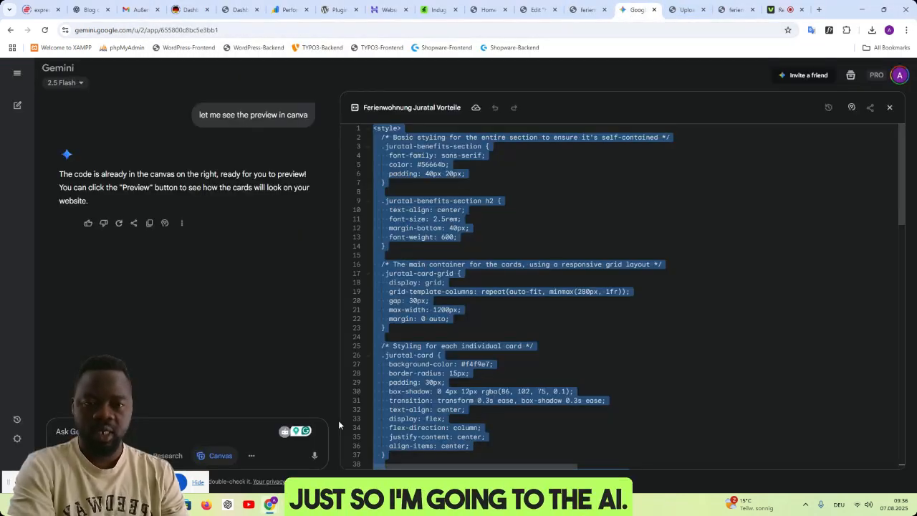
{"action": "left_click", "coordinate": [63, 455]}
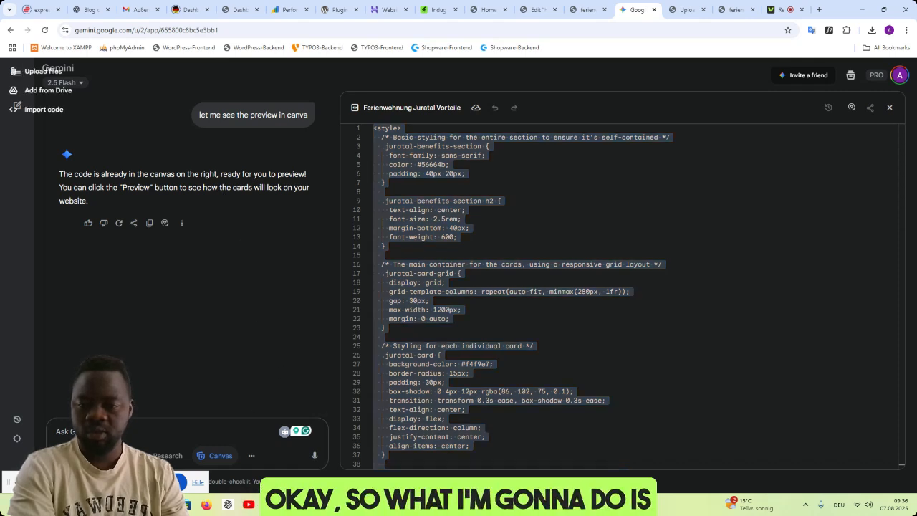
{"action": "key", "text": "Escape"}
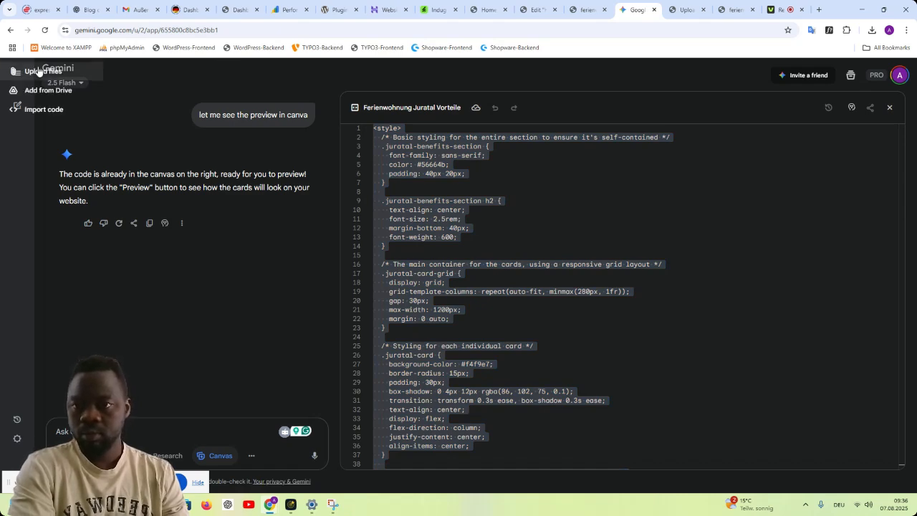
{"action": "left_click", "coordinate": [45, 30]}
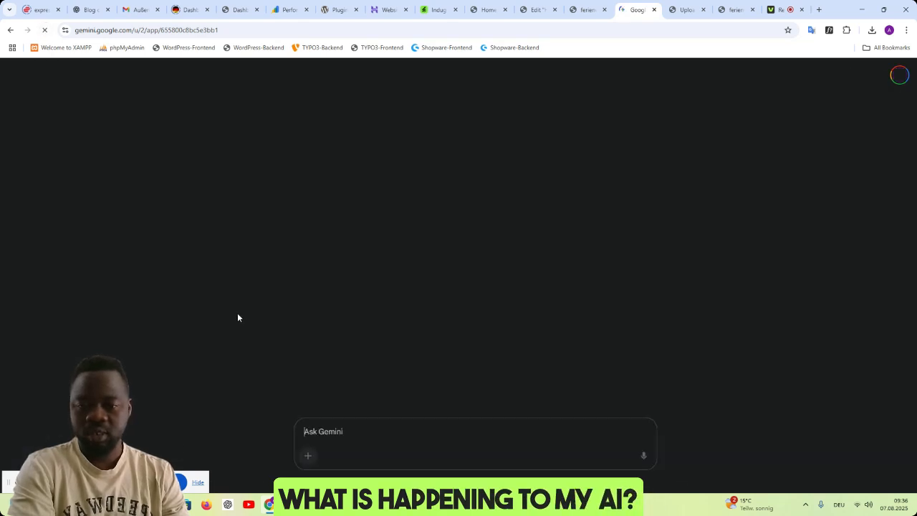
{"action": "left_click_drag", "start_coordinate": [97, 477], "coordinate": [813, 469]}
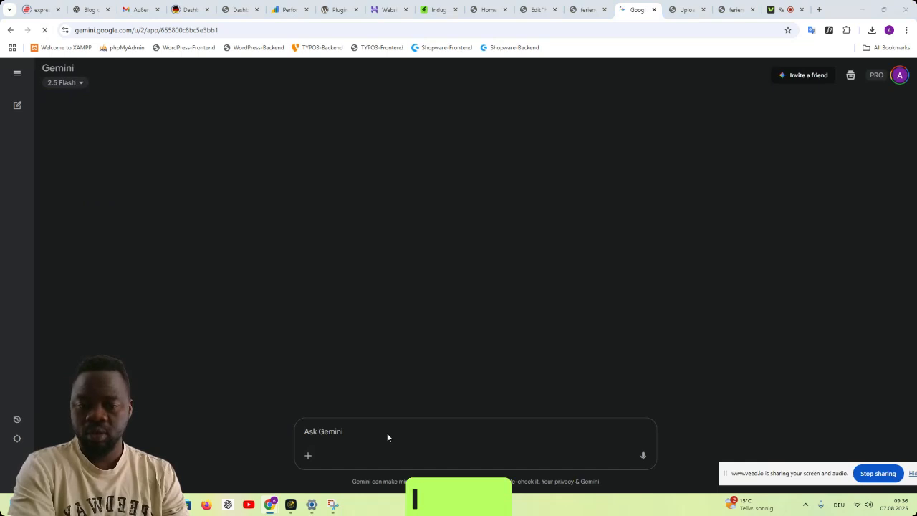
- Attach the room cards screenshot 10000 from the Desktop to the Gemini prompt
{"action": "left_click", "coordinate": [308, 456]}
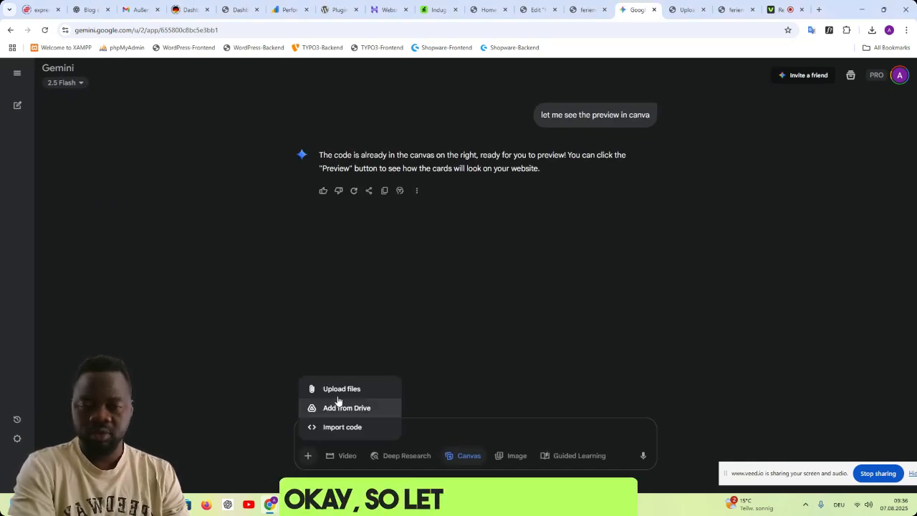
{"action": "left_click", "coordinate": [338, 392]}
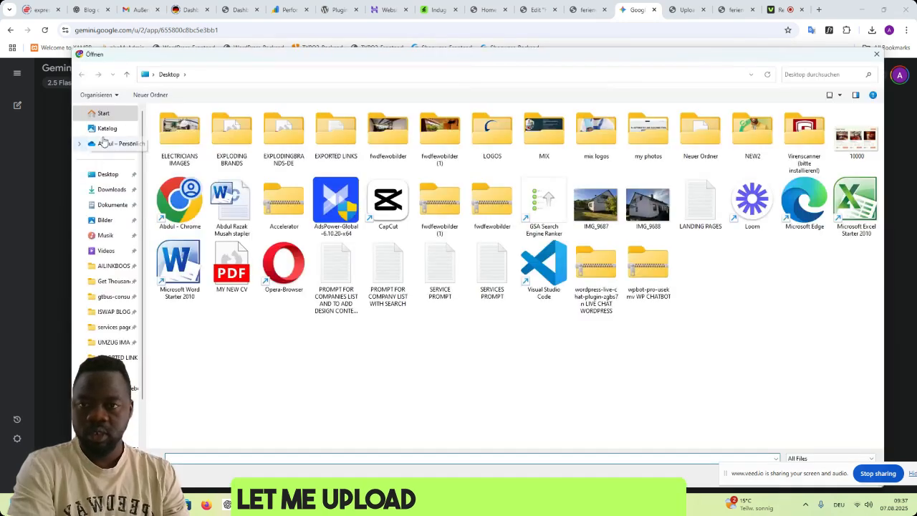
{"action": "left_click", "coordinate": [106, 176]}
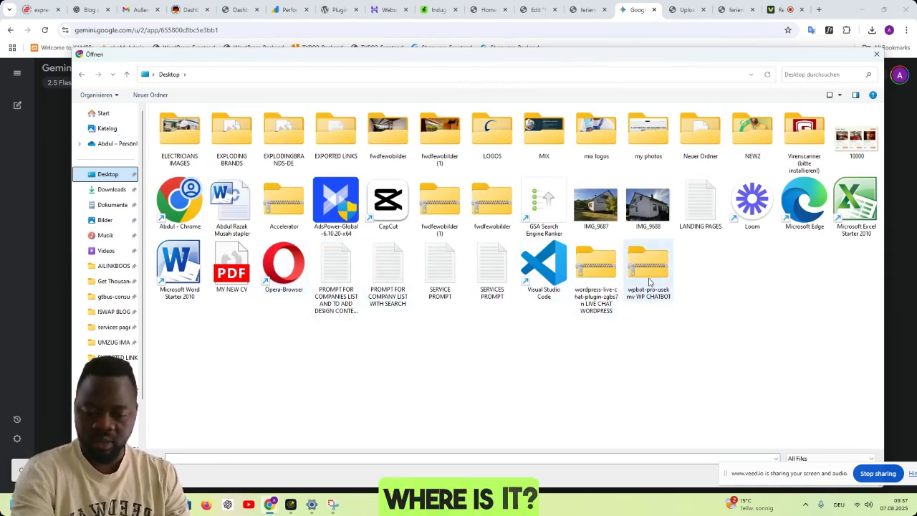
{"action": "left_click", "coordinate": [648, 266]}
{"action": "left_click", "coordinate": [856, 136]}
{"action": "key", "text": "Return"}
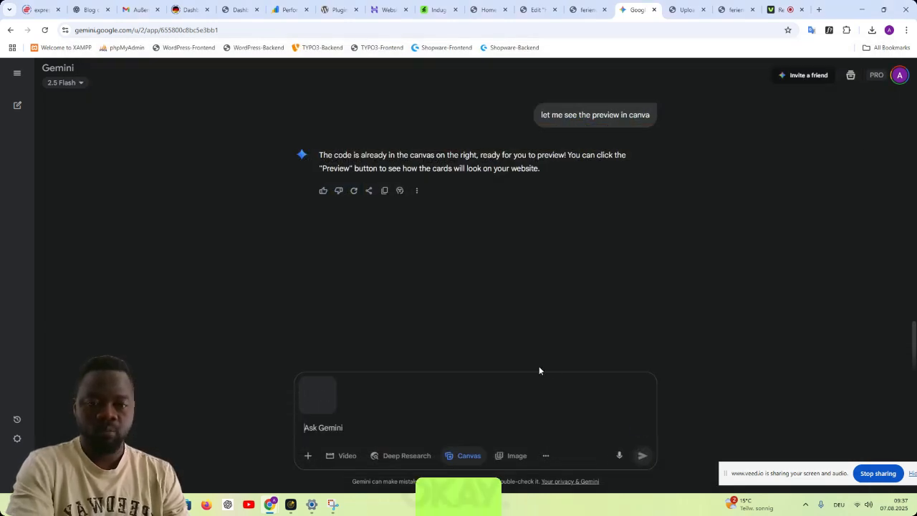
- Start the prompt for the attached screenshot with "this is part of the site having template lorem ipsum"
{"action": "left_click", "coordinate": [336, 428]}
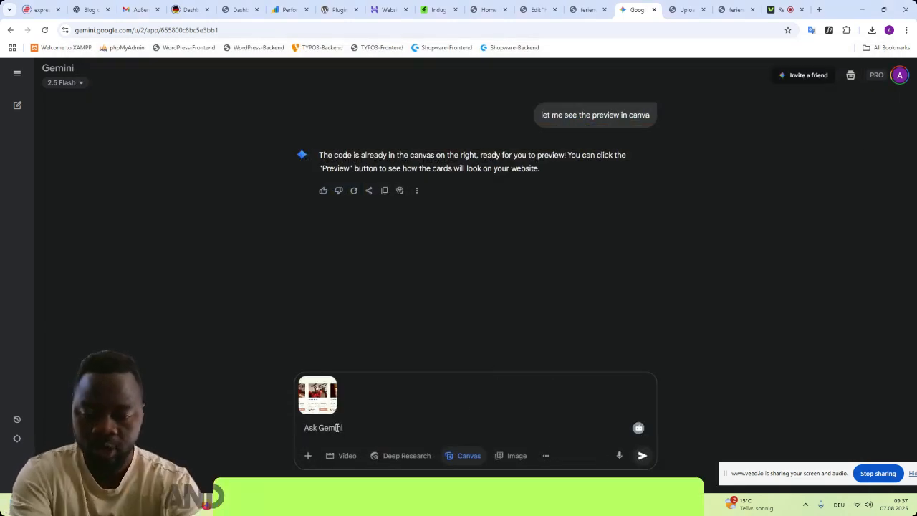
{"action": "type", "text": "this is part of"}
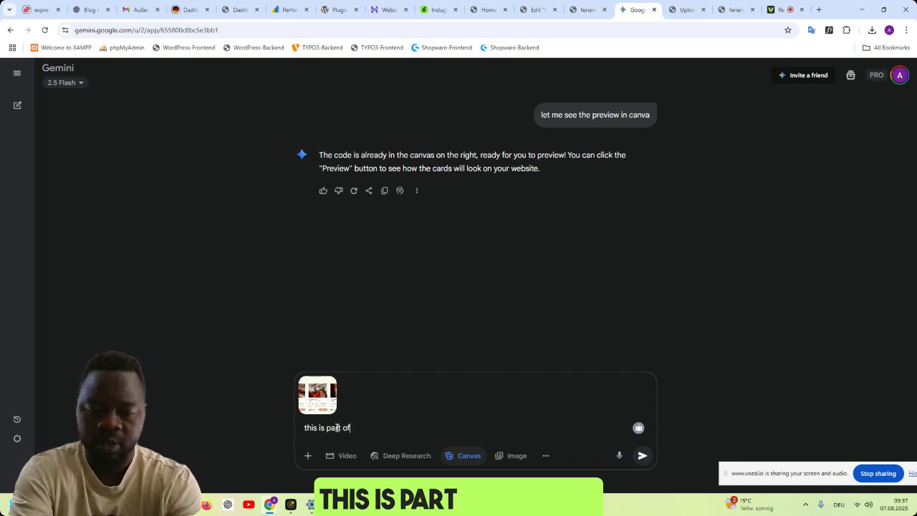
{"action": "type", "text": "e "}
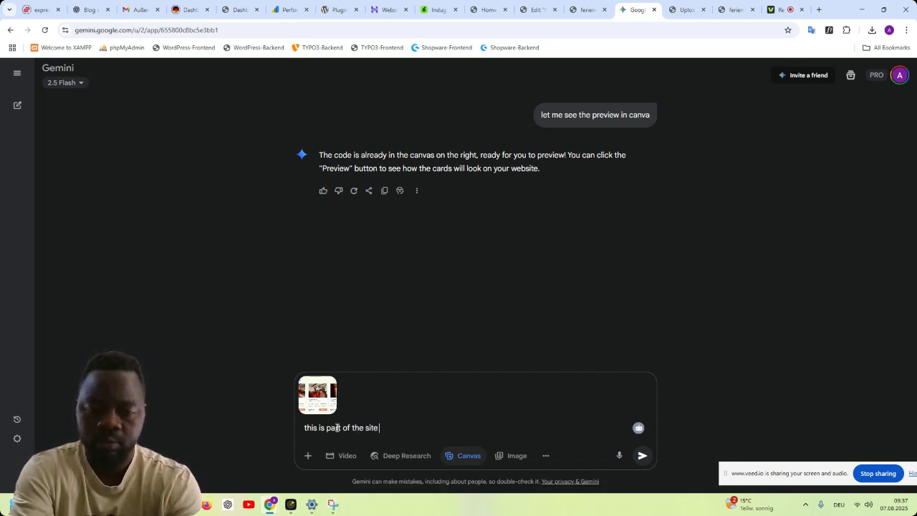
{"action": "type", "text": "wiing t"}
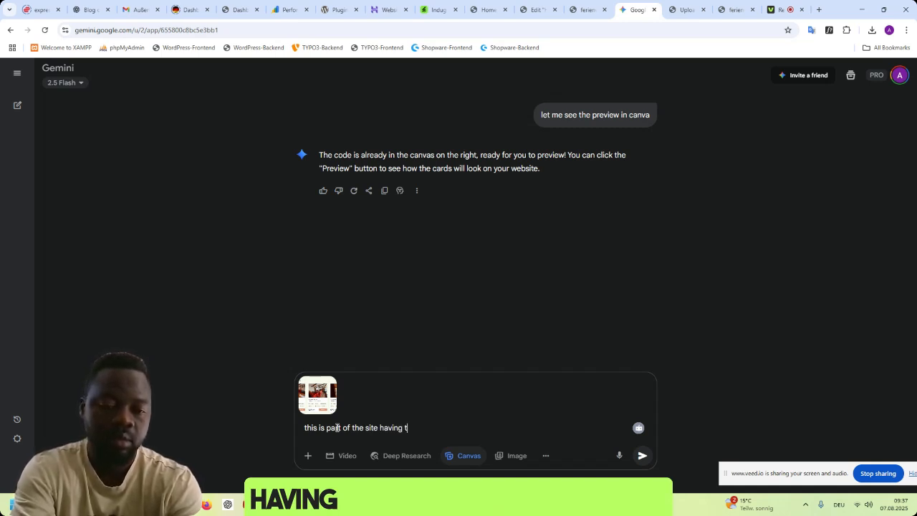
{"action": "type", "text": "emplate co"}
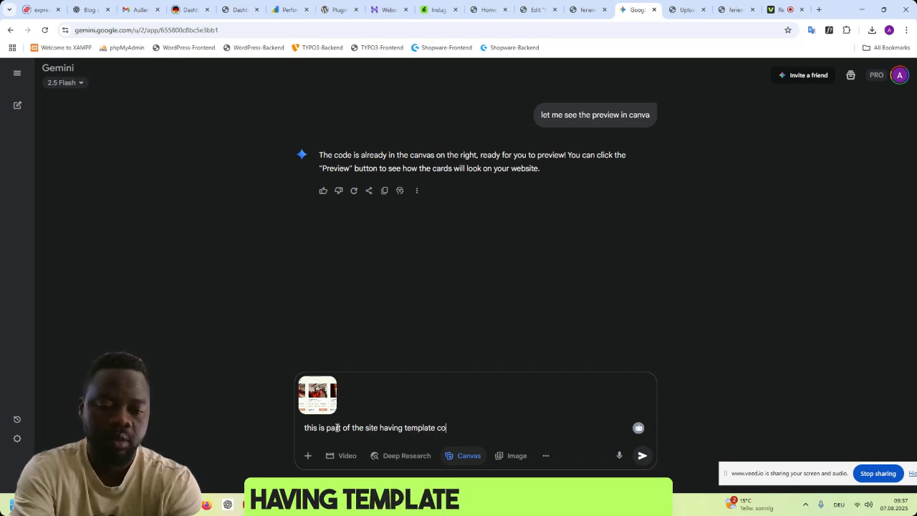
{"action": "key", "text": "BackSpace"}
{"action": "key", "text": "BackSpace"}
{"action": "type", "text": "lorem"}
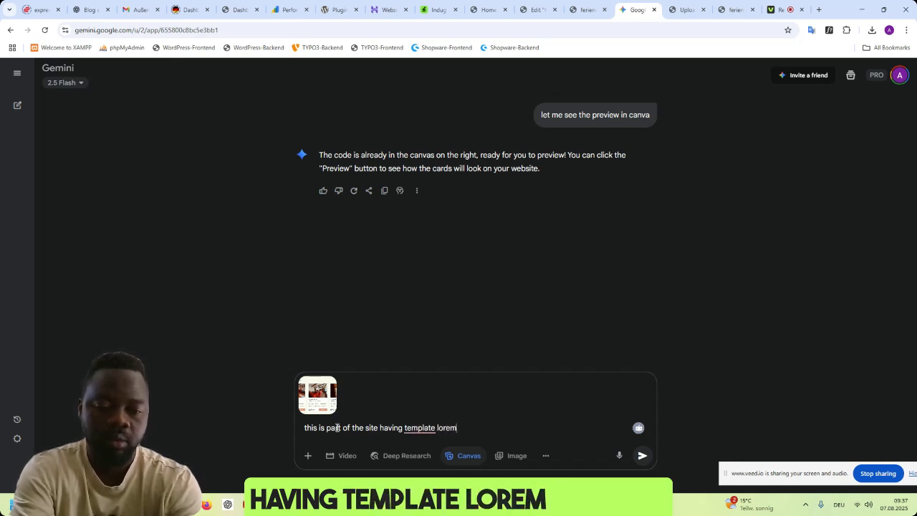
{"action": "type", "text": " i"}
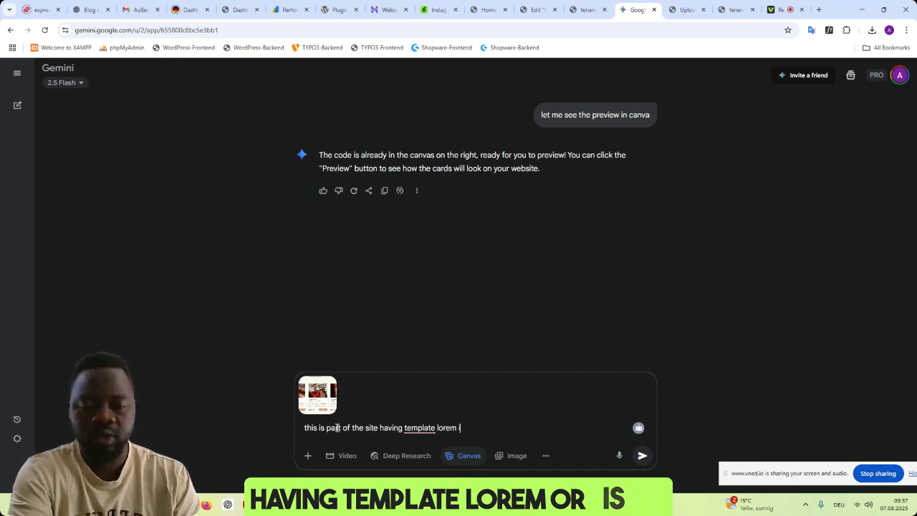
{"action": "type", "text": "psum"}
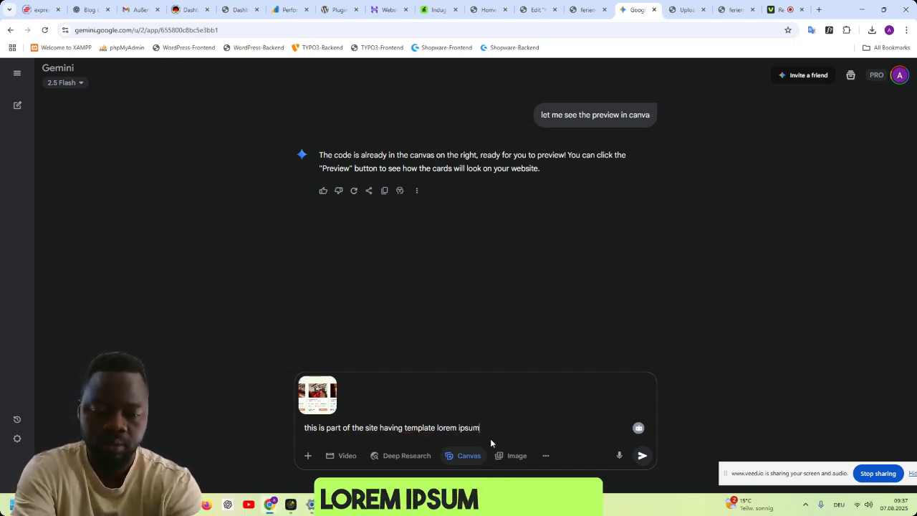
{"action": "type", "text": " content, so we n"}
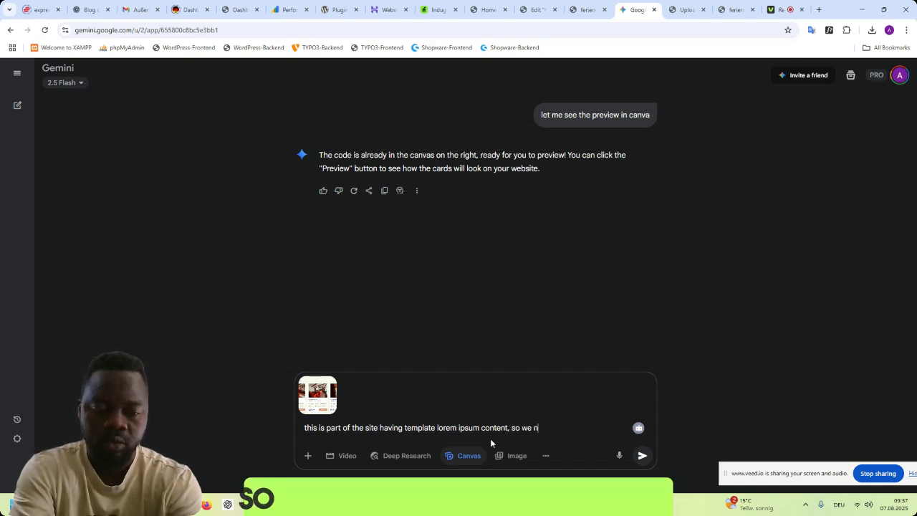
{"action": "type", "text": "eed to create som"}
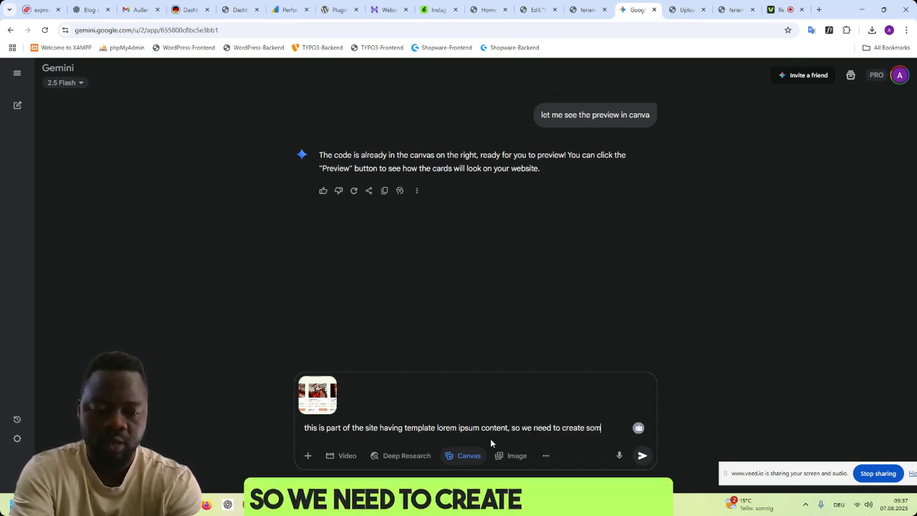
{"action": "type", "text": "ething b"}
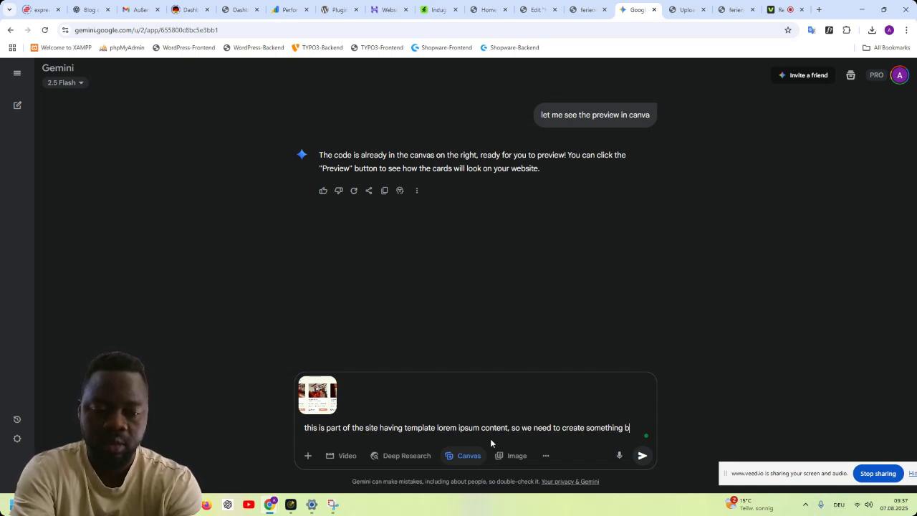
{"action": "type", "text": "etter looking"}
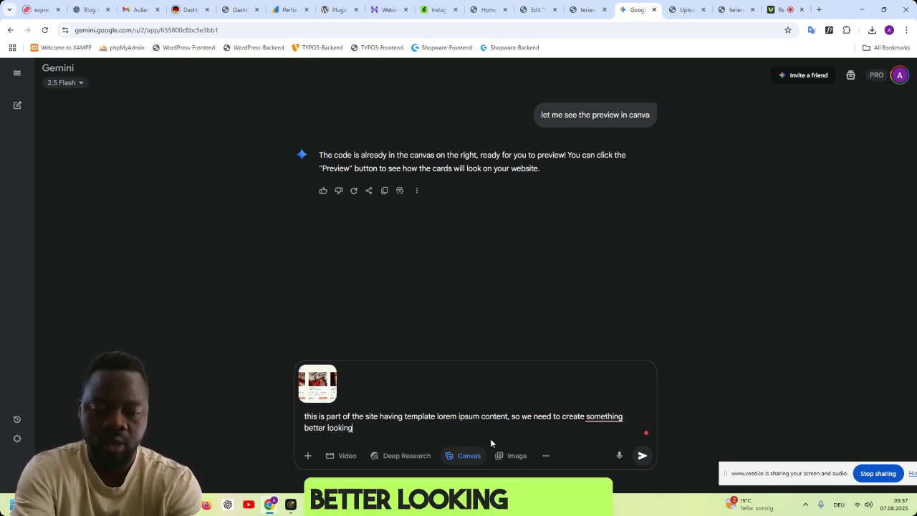
{"action": "type", "text": " and similar with all "}
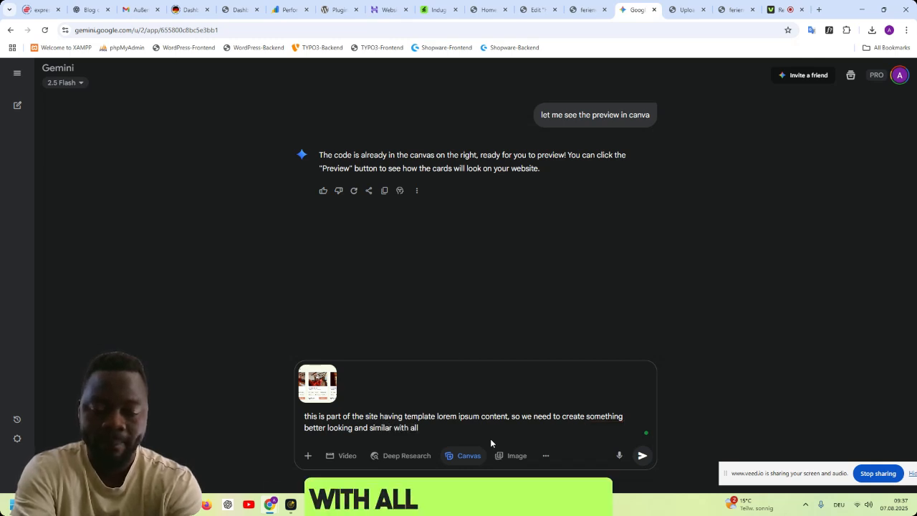
{"action": "type", "text": "cont"}
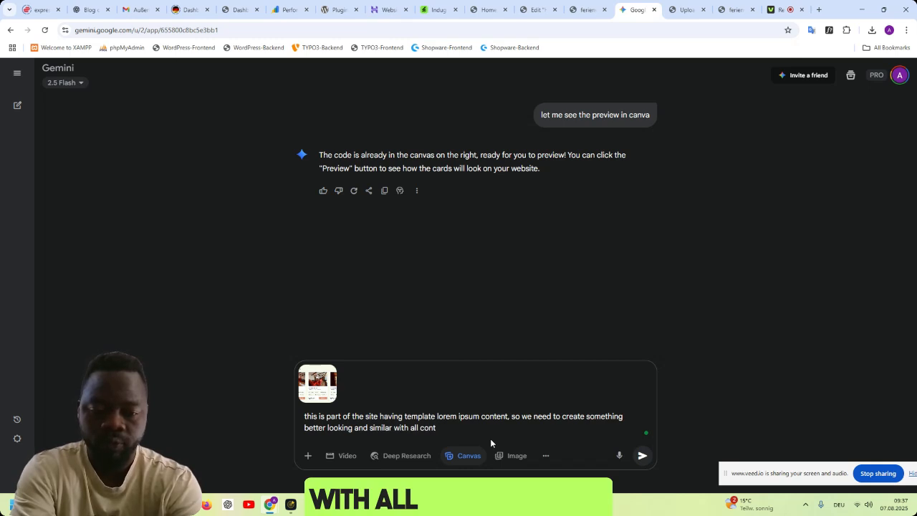
{"action": "type", "text": "ent filled"}
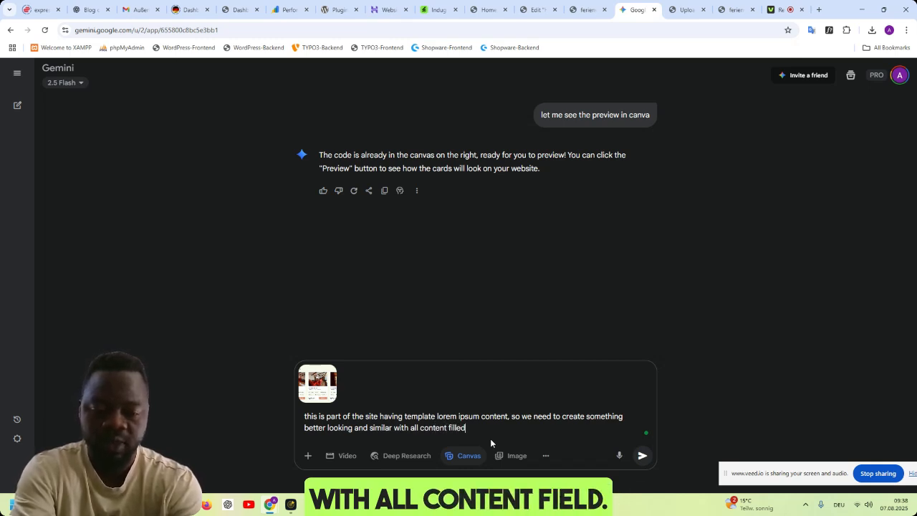
{"action": "type", "text": ", remembr"}
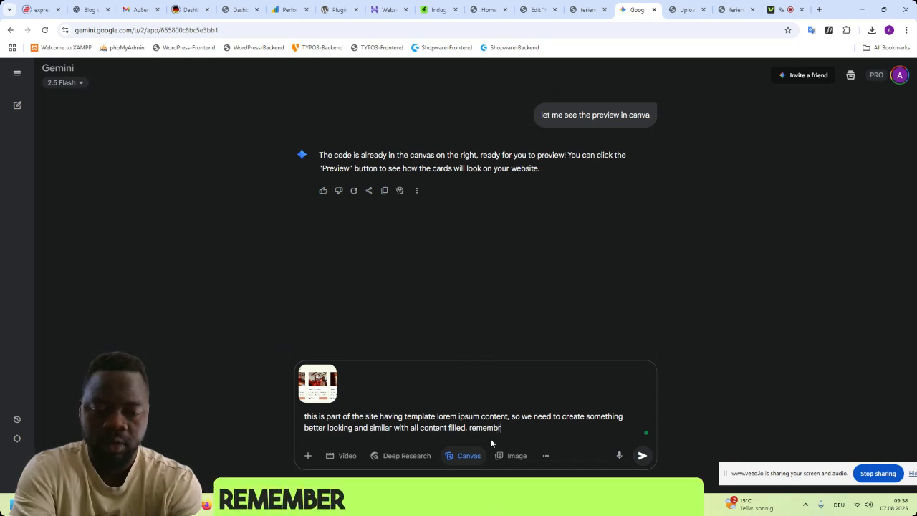
{"action": "type", "text": "r, no pricing, bca"}
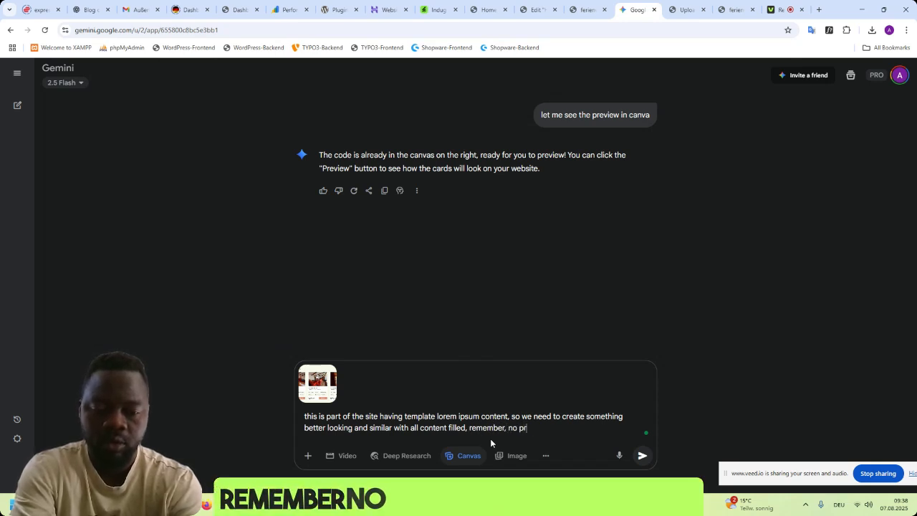
- Add the pricing restriction ", remember, no pricing, because we dont have pricing yes," to the prompt
{"action": "key", "text": "BackSpace"}
{"action": "key", "text": "BackSpace"}
{"action": "type", "text": "ec"}
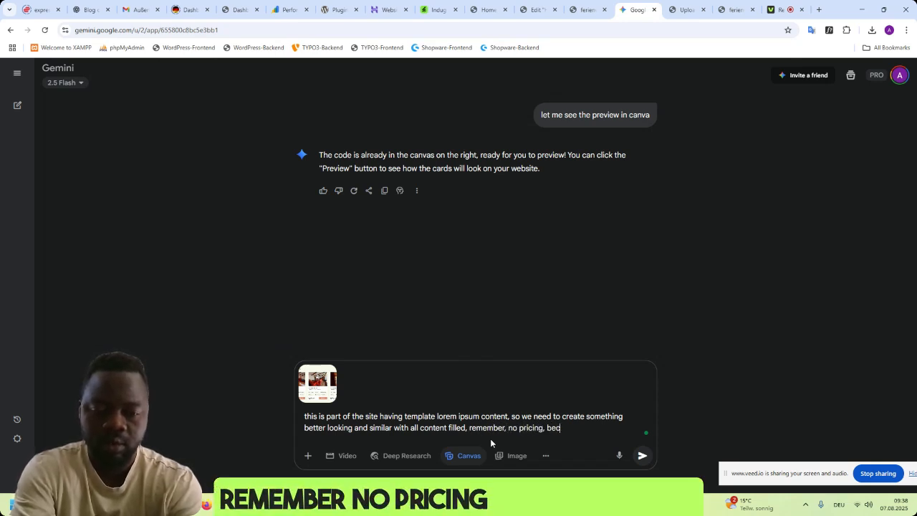
{"action": "type", "text": "ause we ar"}
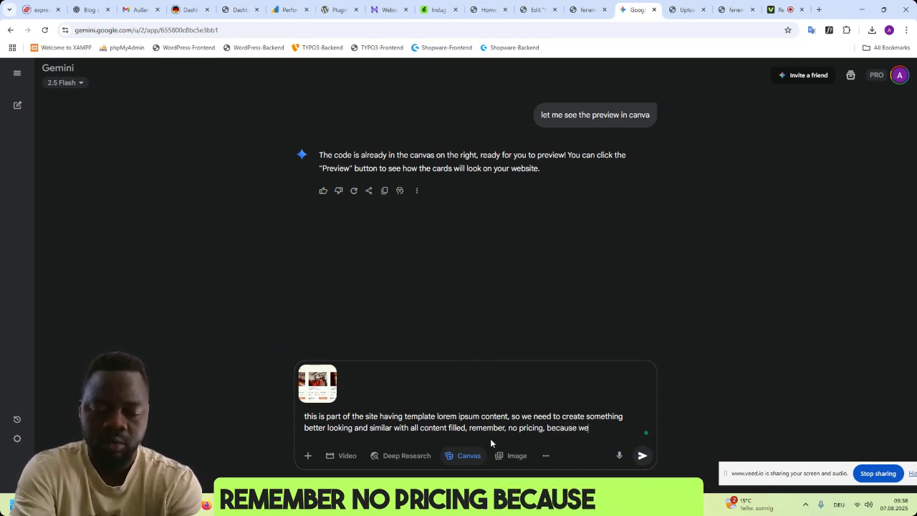
{"action": "key", "text": "BackSpace"}
{"action": "key", "text": "BackSpace"}
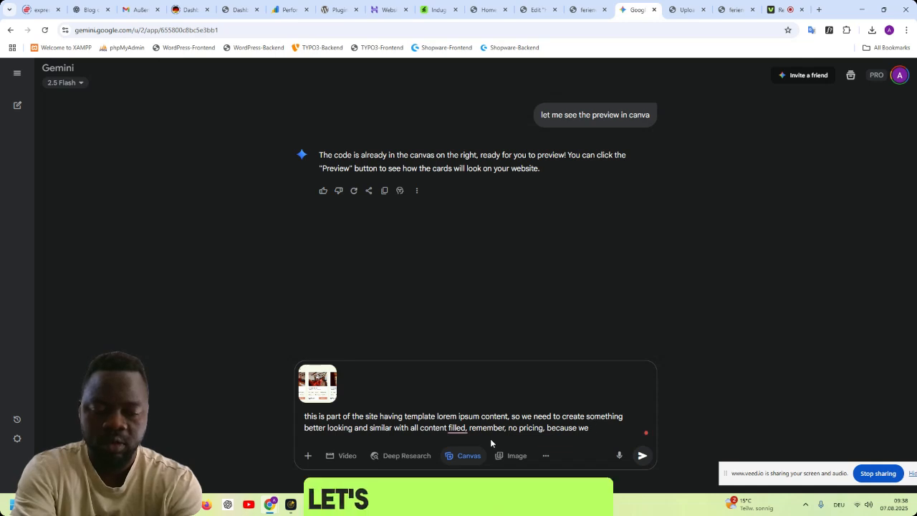
{"action": "type", "text": "dont have pricing yes,"}
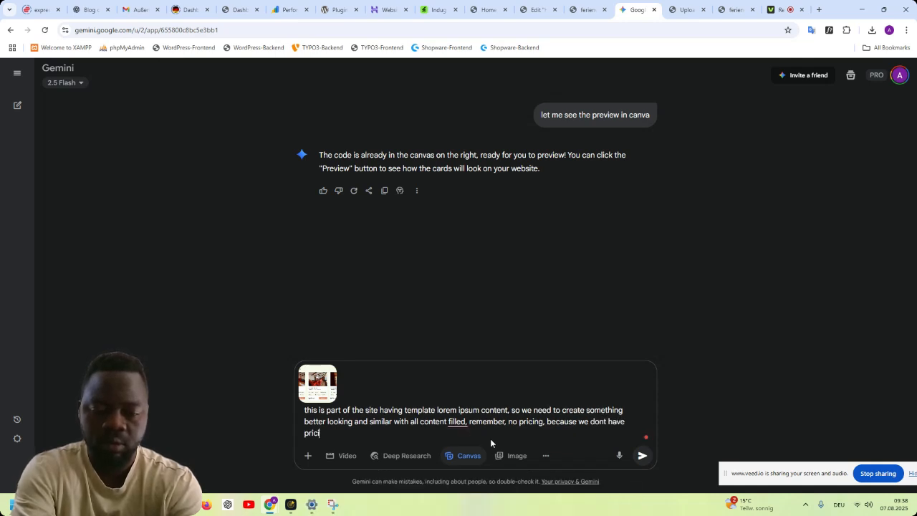
{"action": "type", "text": " so"}
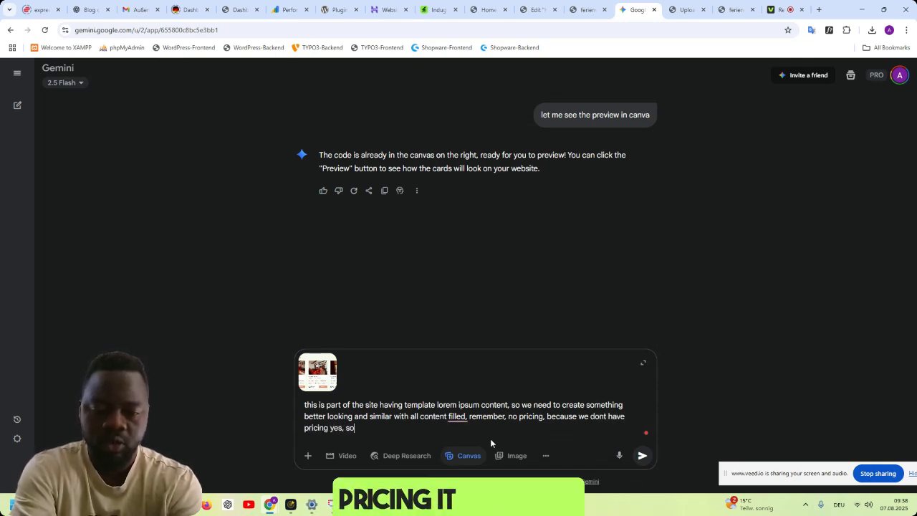
{"action": "type", "text": " create "}
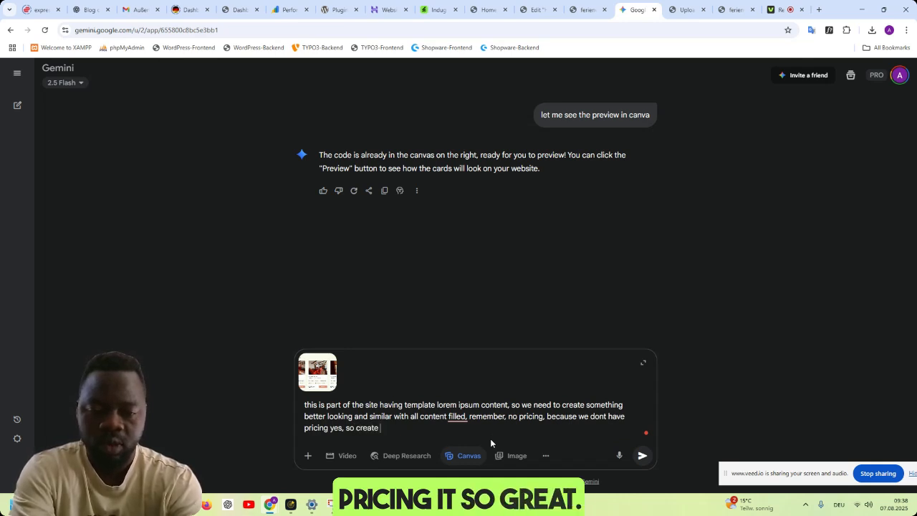
{"action": "type", "text": "similar with all"}
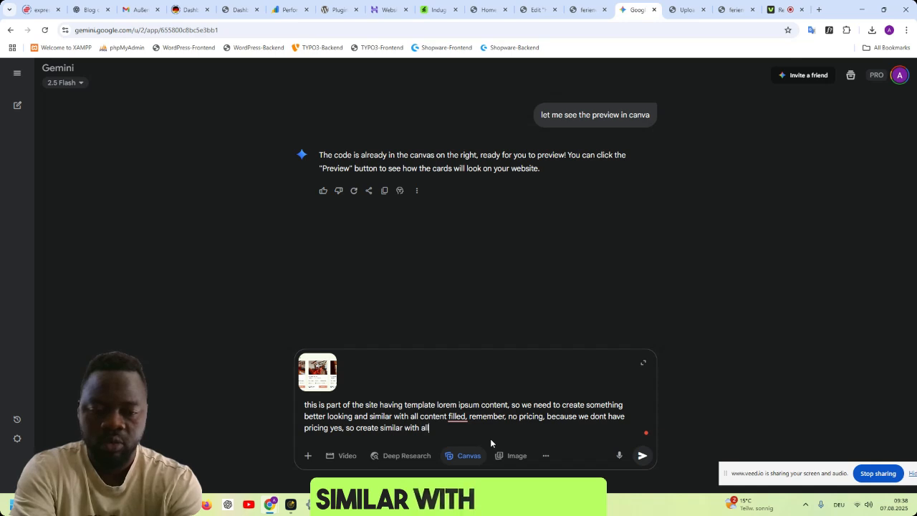
{"action": "type", "text": " infos"}
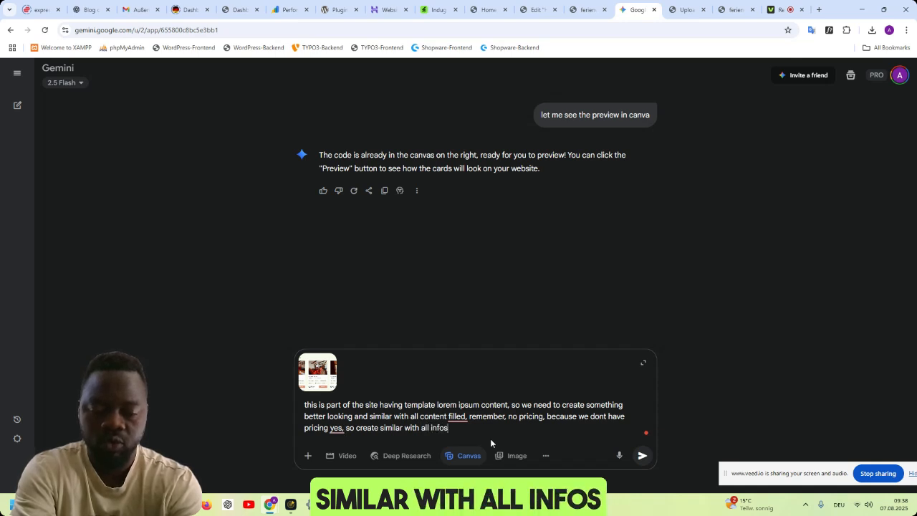
{"action": "type", "text": ", in german language."}
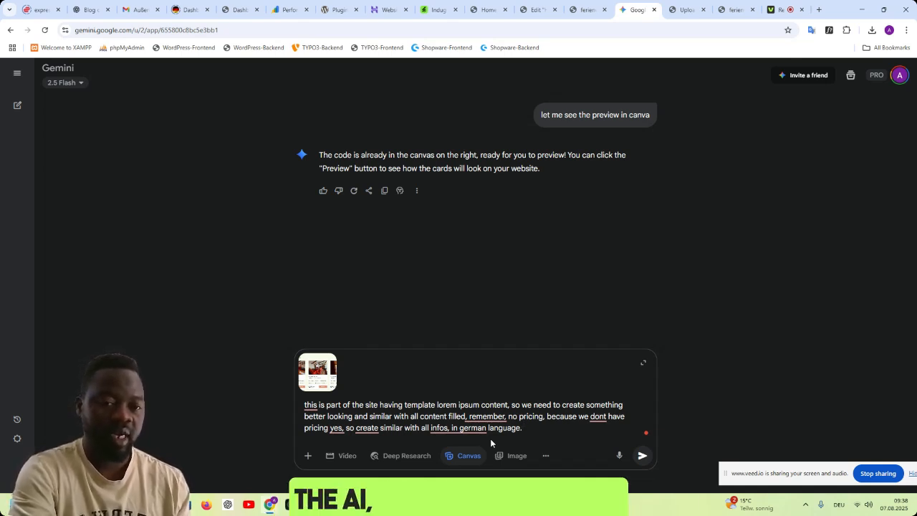
- Review the Popular Rooms cards in the site preview and the Elementor editor, returning to the unsent Gemini prompt
{"action": "left_click", "coordinate": [567, 13]}
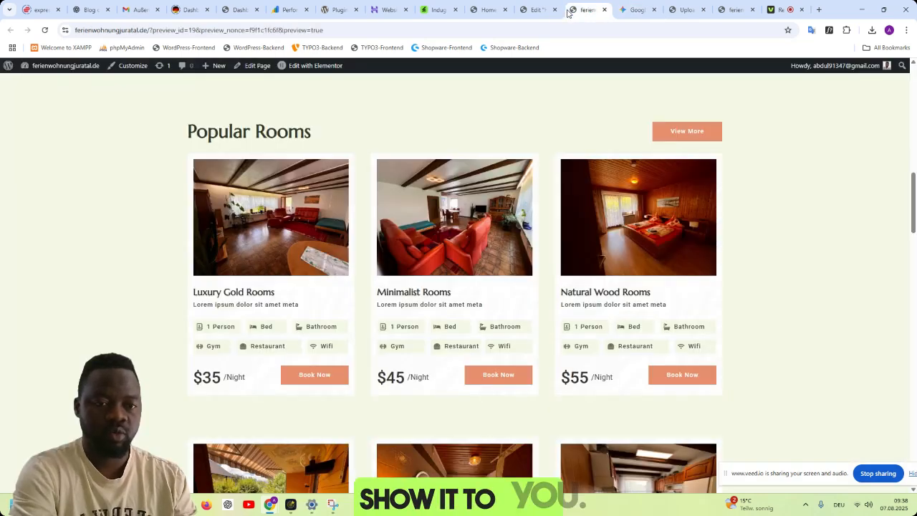
{"action": "left_click", "coordinate": [534, 10]}
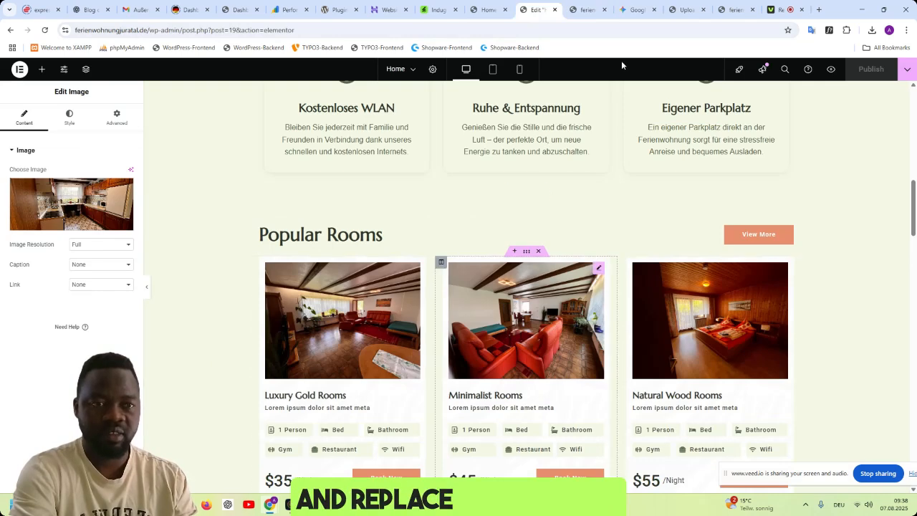
{"action": "left_click", "coordinate": [625, 15]}
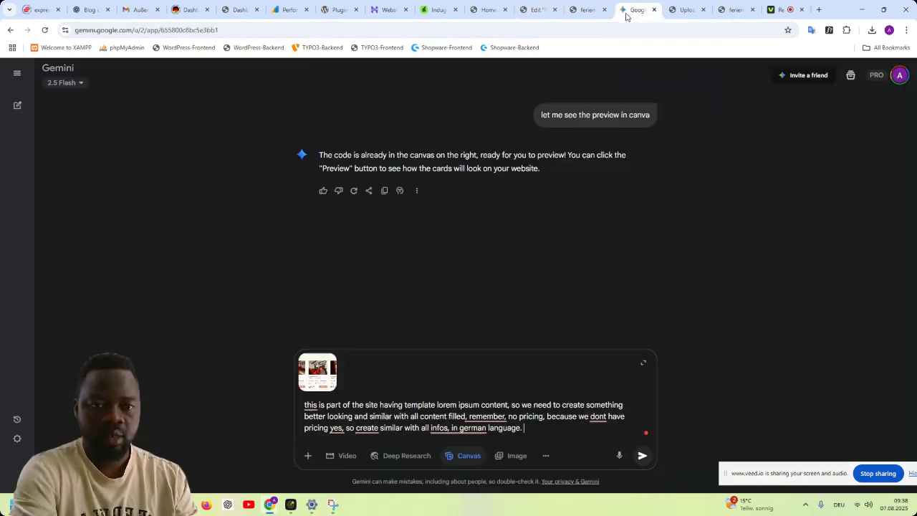
{"action": "left_click", "coordinate": [582, 10]}
{"action": "left_click", "coordinate": [634, 10]}
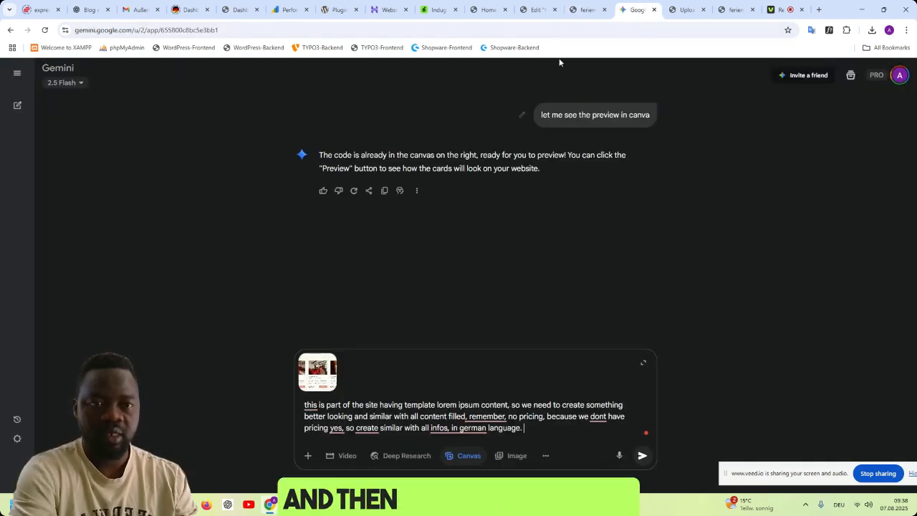
{"action": "left_click", "coordinate": [536, 10]}
{"action": "left_click", "coordinate": [632, 10]}
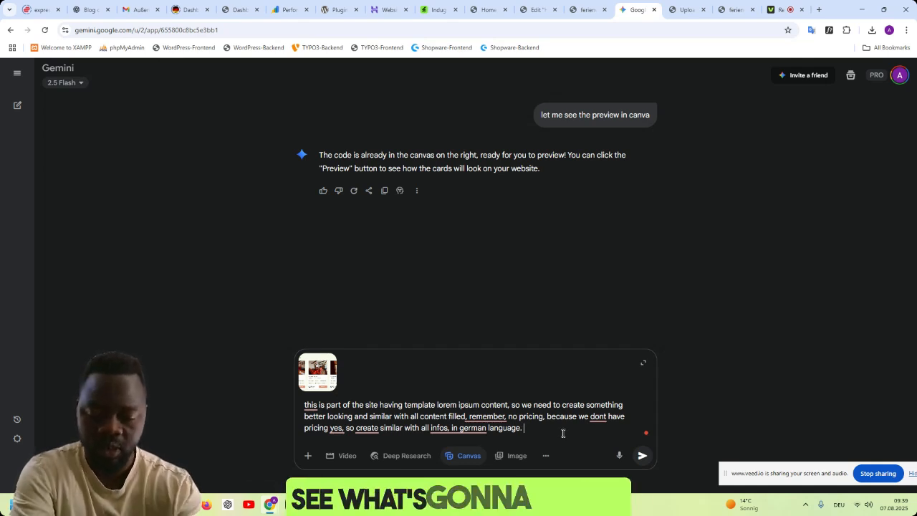
- Add the instruction "make sure the code doesnt affect the themes of other contaieners" to the Gemini prompt
{"action": "type", "text": "make sure the"}
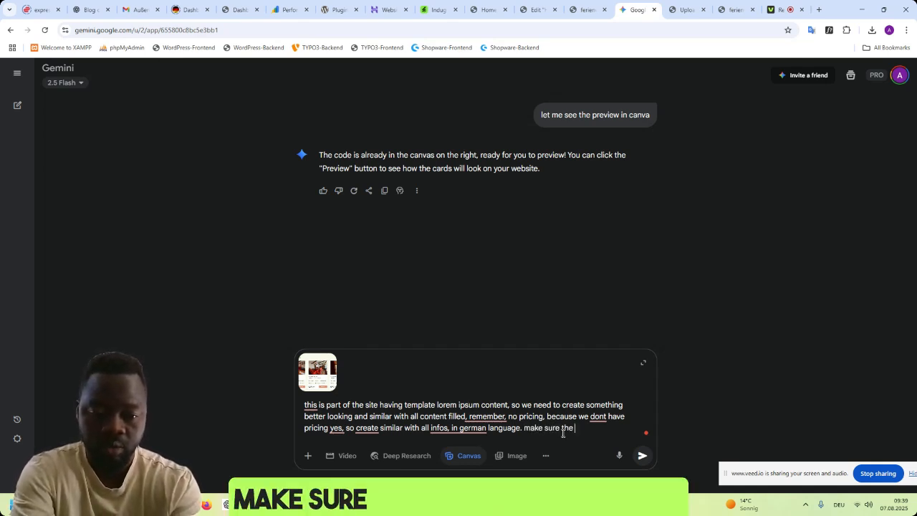
{"action": "type", "text": " code doesnt affect the "}
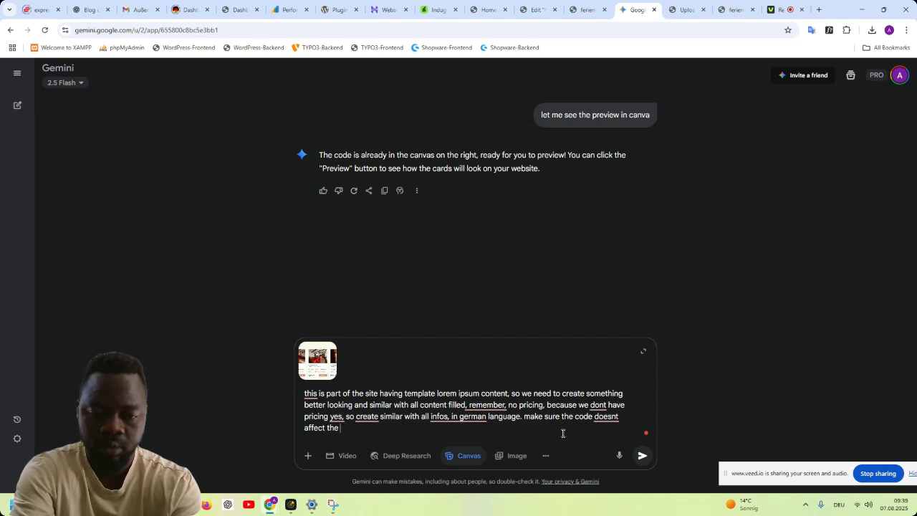
{"action": "type", "text": "htemes of o"}
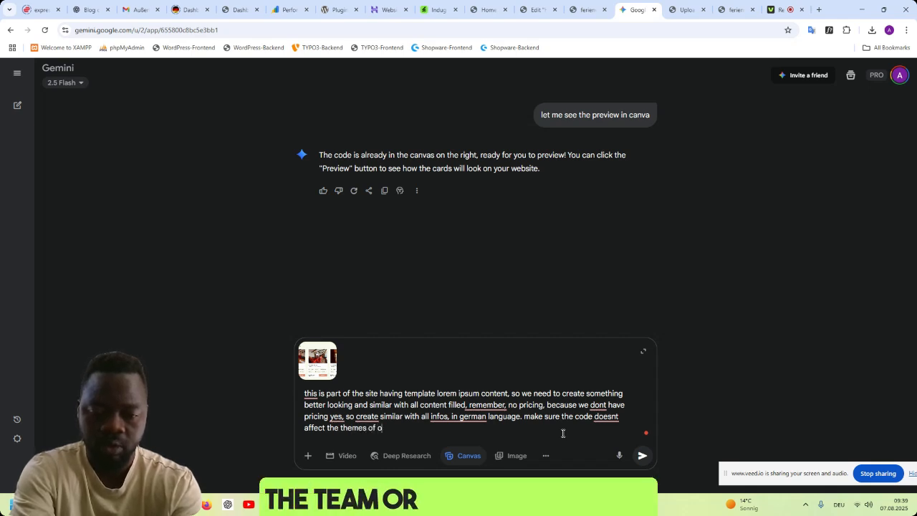
{"action": "type", "text": "ther"}
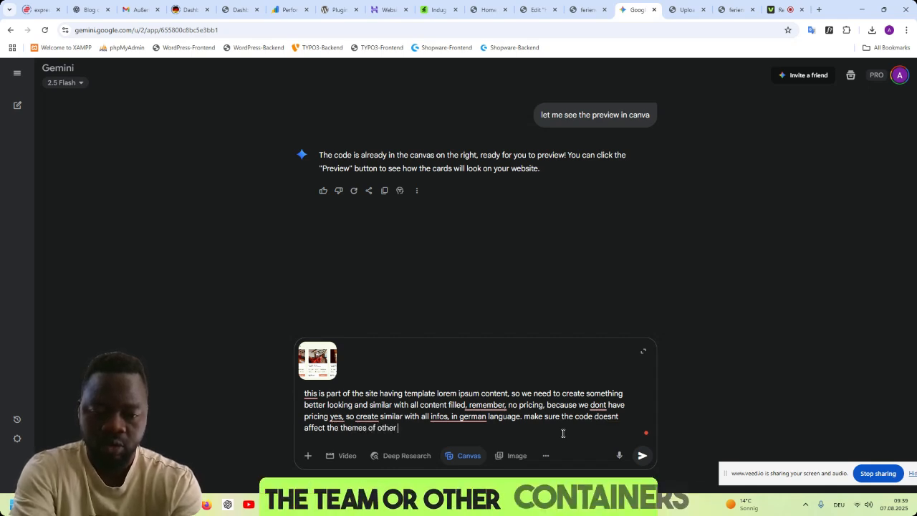
{"action": "type", "text": " contaienrs"}
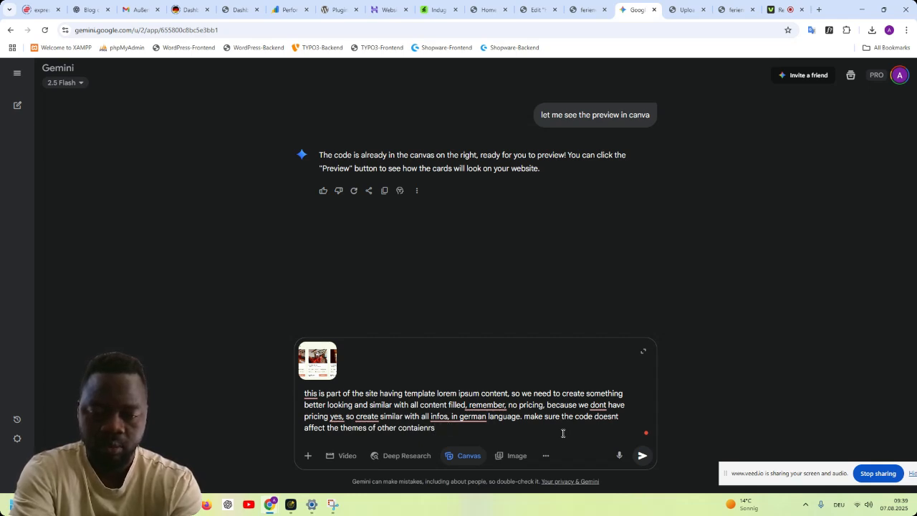
{"action": "type", "text": "s and it is mobi"}
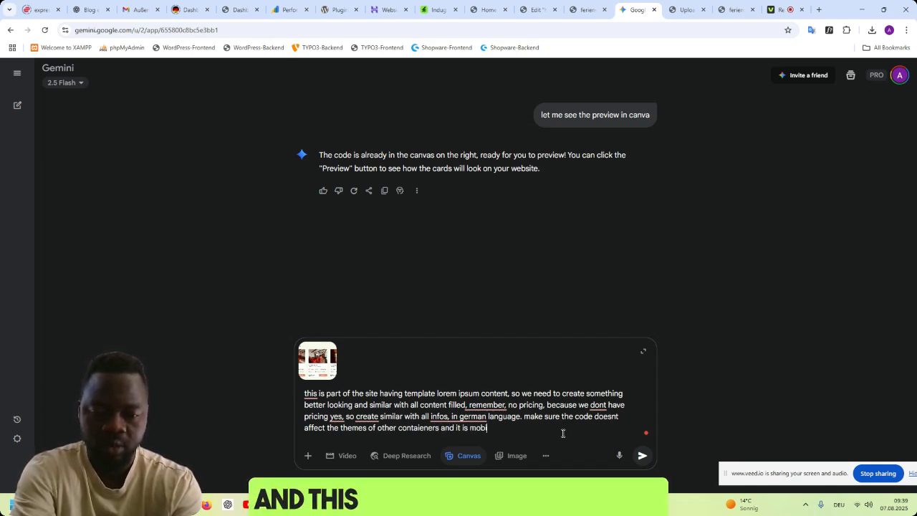
{"action": "type", "text": "le friendly and appea"}
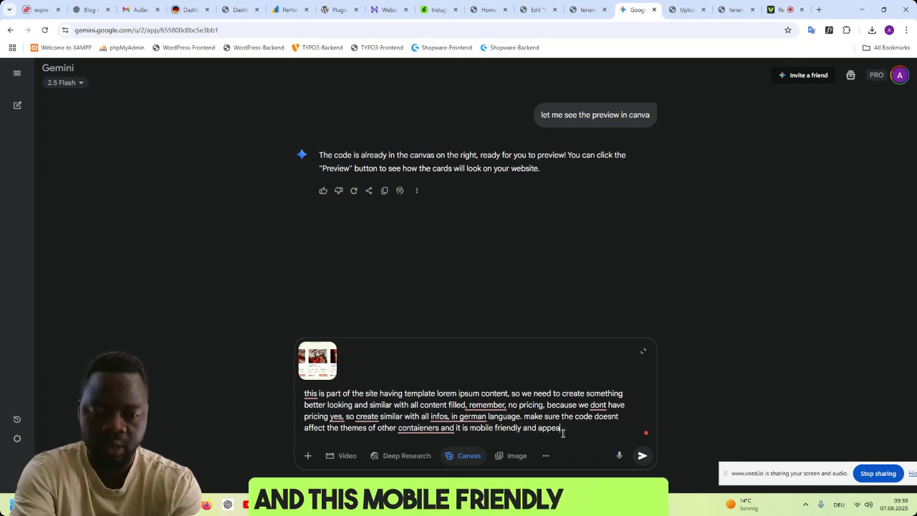
{"action": "type", "text": "r well on mobi"}
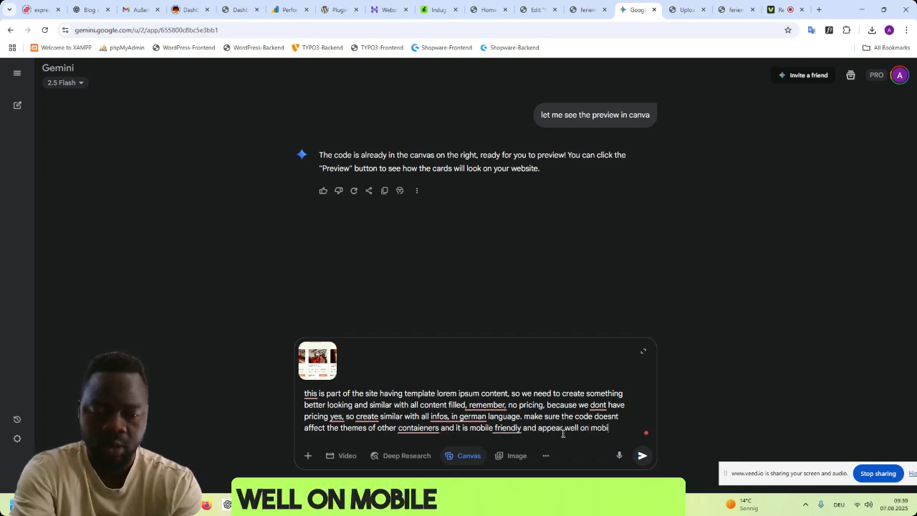
{"action": "type", "text": "le and other devices."}
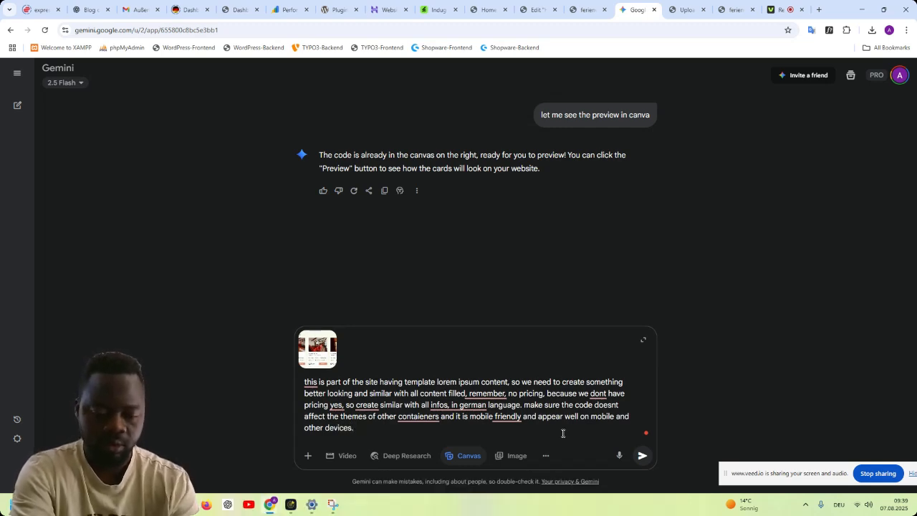
- Finish the prompt with "and it is mobile friendly and appear well on mobile and other devices" and submit it
{"action": "key", "text": "Return"}
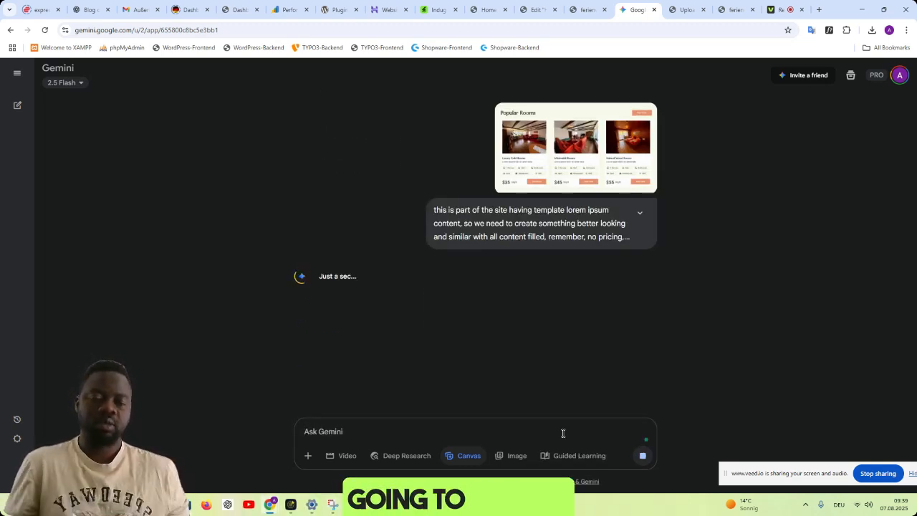
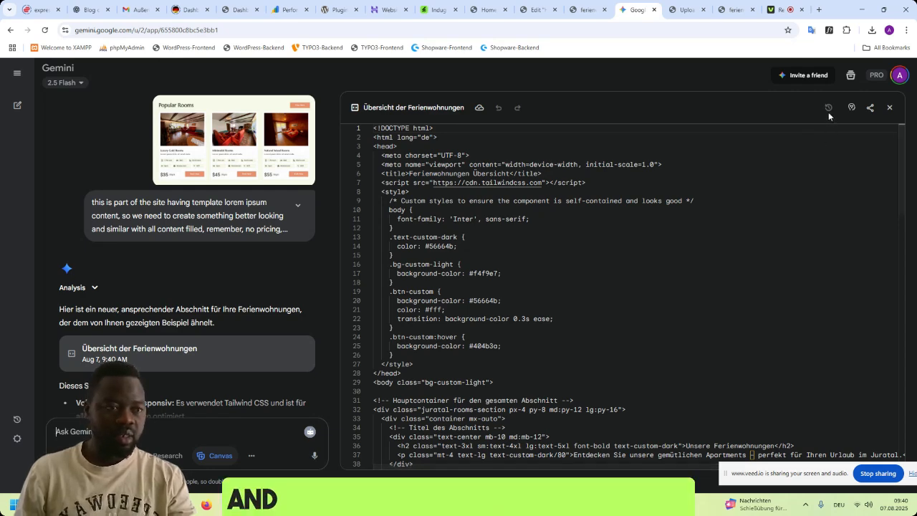
- Select the complete generated HTML code of Übersicht der Ferienwohnungen in the Gemini canvas and copy it
{"action": "left_click_drag", "start_coordinate": [904, 192], "coordinate": [900, 446]}
{"action": "scroll", "coordinate": [716, 265], "scroll_direction": "up", "scroll_amount": 2}
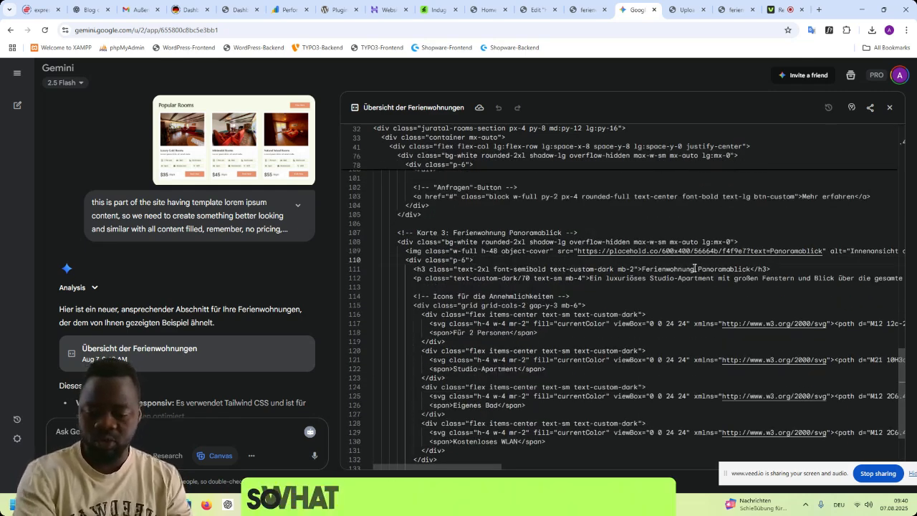
{"action": "key", "text": "ctrl+a"}
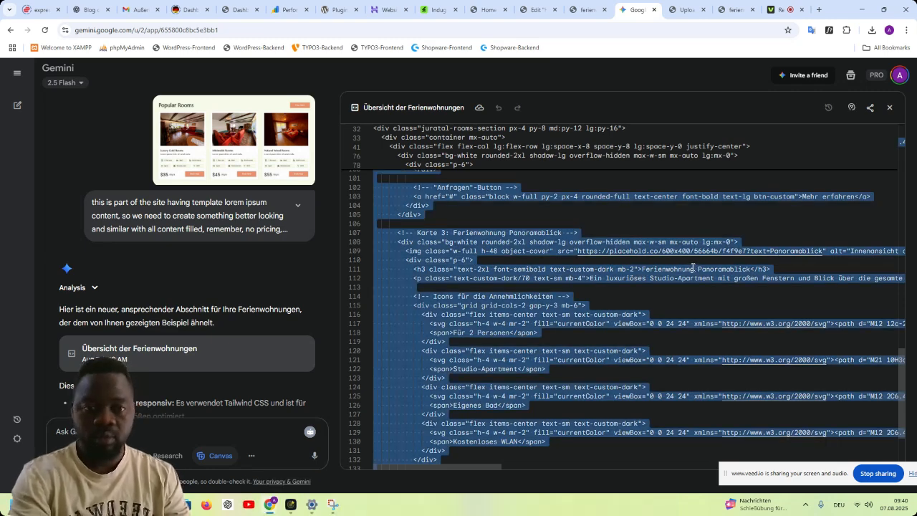
{"action": "scroll", "coordinate": [685, 243], "scroll_direction": "up", "scroll_amount": 6}
{"action": "left_click", "coordinate": [738, 244]}
{"action": "scroll", "coordinate": [739, 244], "scroll_direction": "up", "scroll_amount": 3}
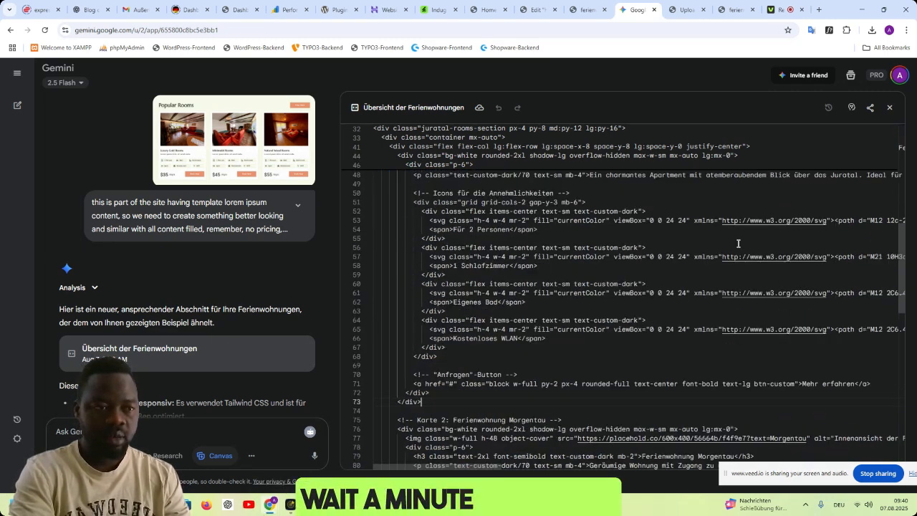
{"action": "scroll", "coordinate": [738, 244], "scroll_direction": "up", "scroll_amount": 5}
{"action": "left_click", "coordinate": [736, 256]}
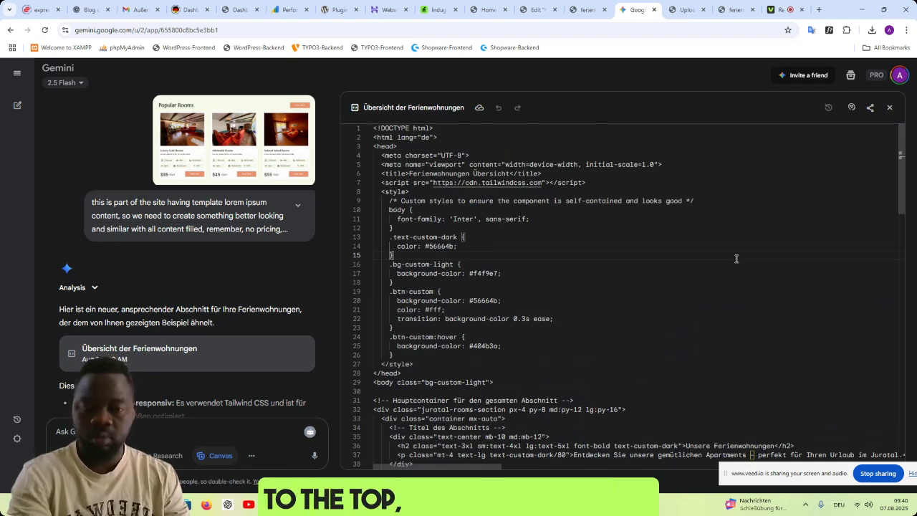
{"action": "key", "text": "ctrl+a"}
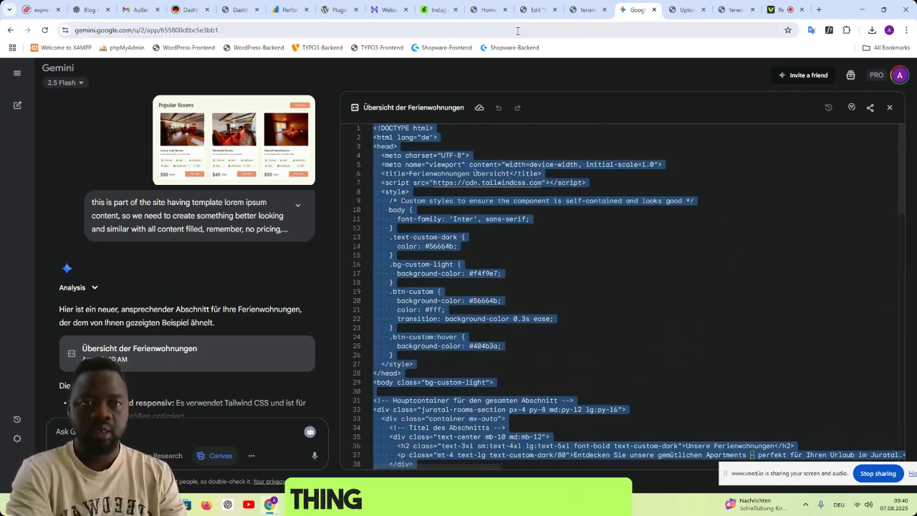
- Switch to the Elementor editor and add a single-column flexbox container directly above the Popular Rooms section
{"action": "left_click", "coordinate": [534, 10]}
{"action": "mouse_move", "coordinate": [626, 311]}
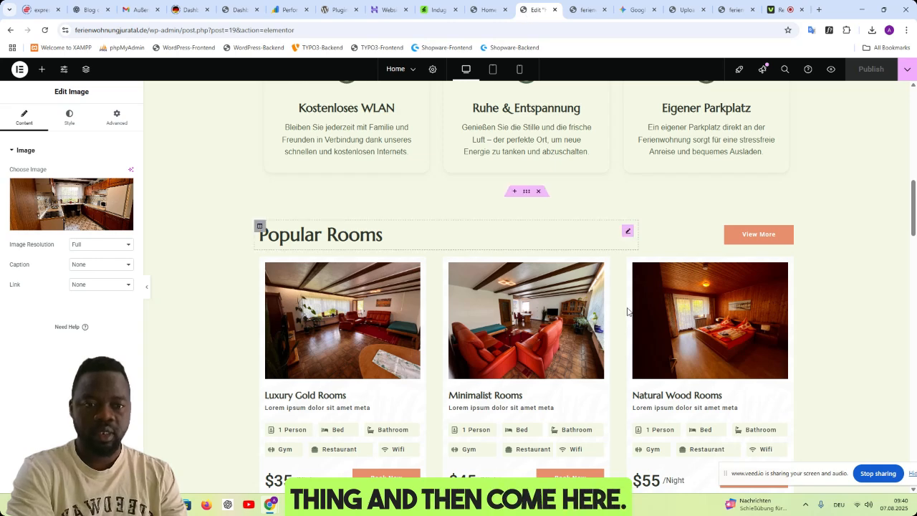
{"action": "left_click", "coordinate": [513, 192]}
{"action": "left_click", "coordinate": [494, 239]}
{"action": "left_click", "coordinate": [488, 270]}
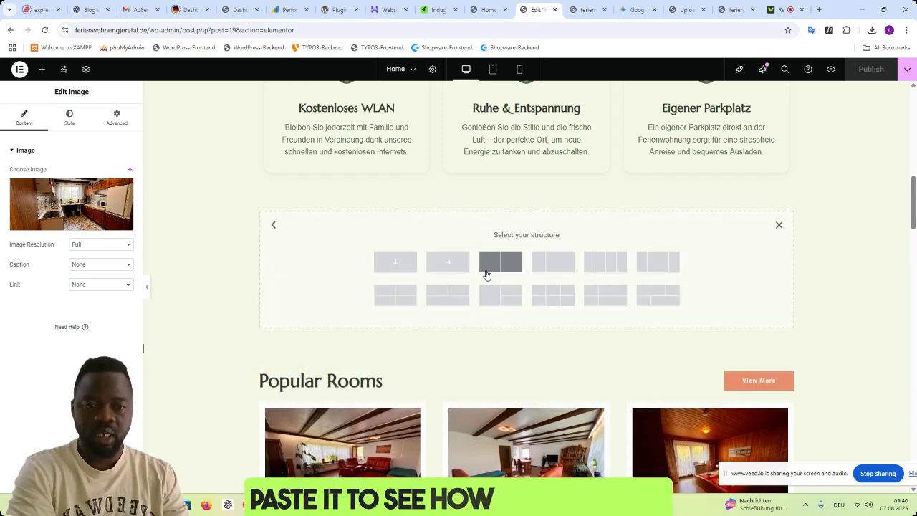
{"action": "left_click", "coordinate": [394, 265]}
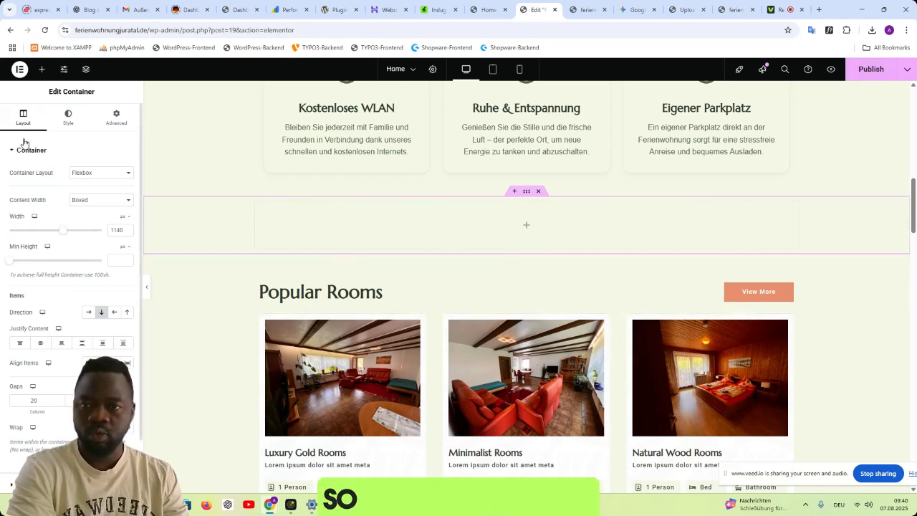
- Search for the html widget, place it in the new container and paste the generated code into it
{"action": "left_click", "coordinate": [42, 68]}
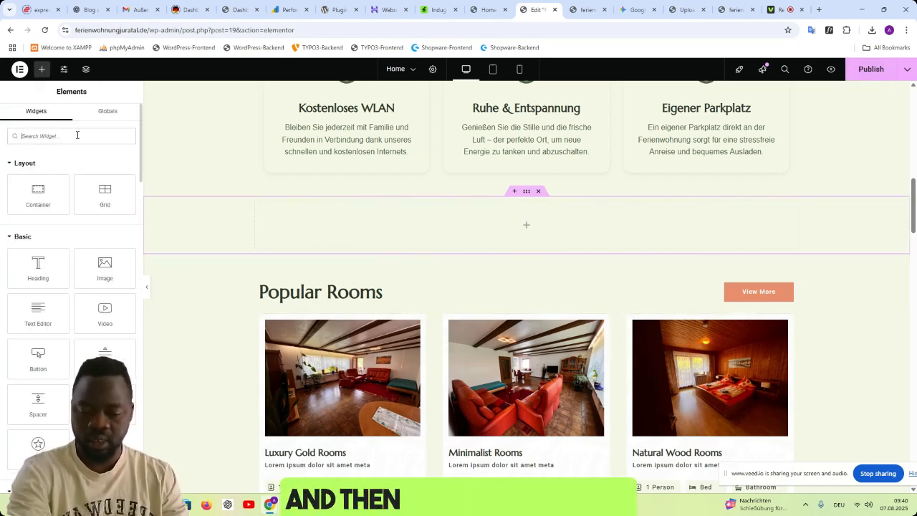
{"action": "type", "text": "html"}
{"action": "left_click_drag", "start_coordinate": [55, 168], "coordinate": [495, 226]}
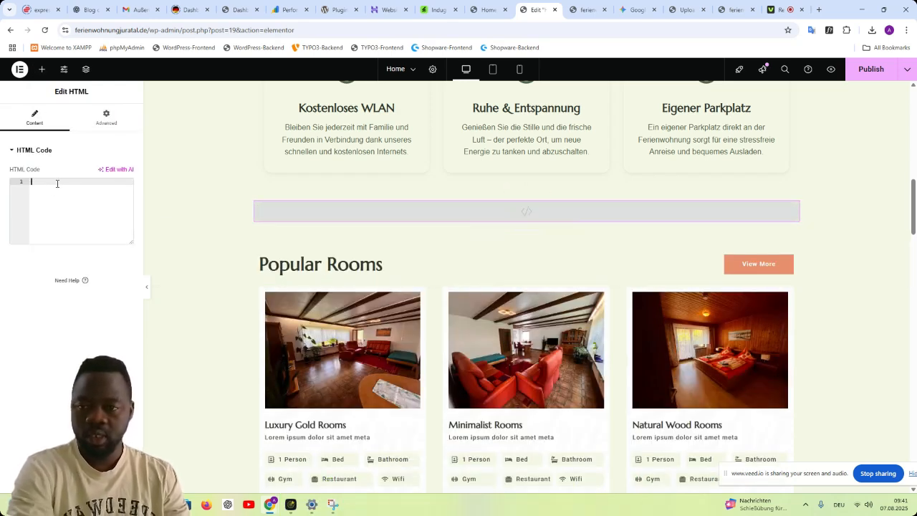
{"action": "key", "text": "ctrl+v"}
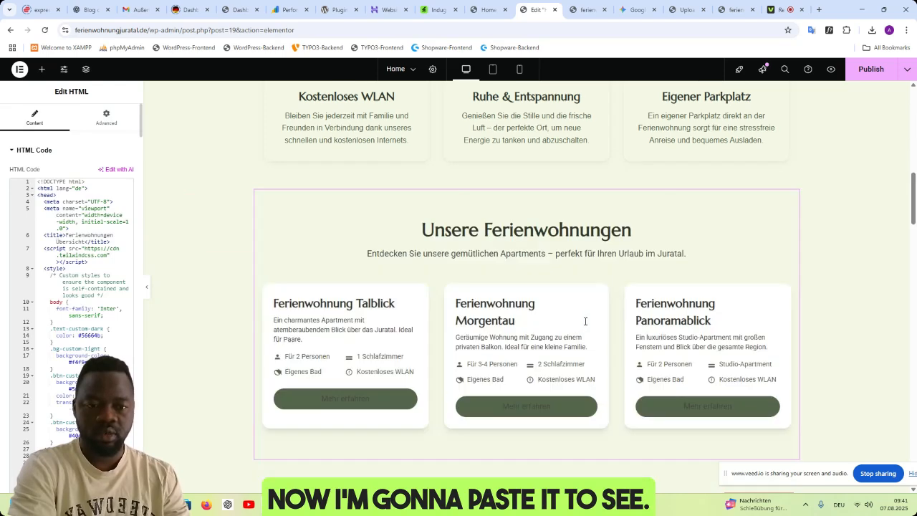
- Review the new Unsere Ferienwohnungen cards on the page and compare them with the Popular Rooms cards
{"action": "scroll", "coordinate": [608, 317], "scroll_direction": "down", "scroll_amount": 3}
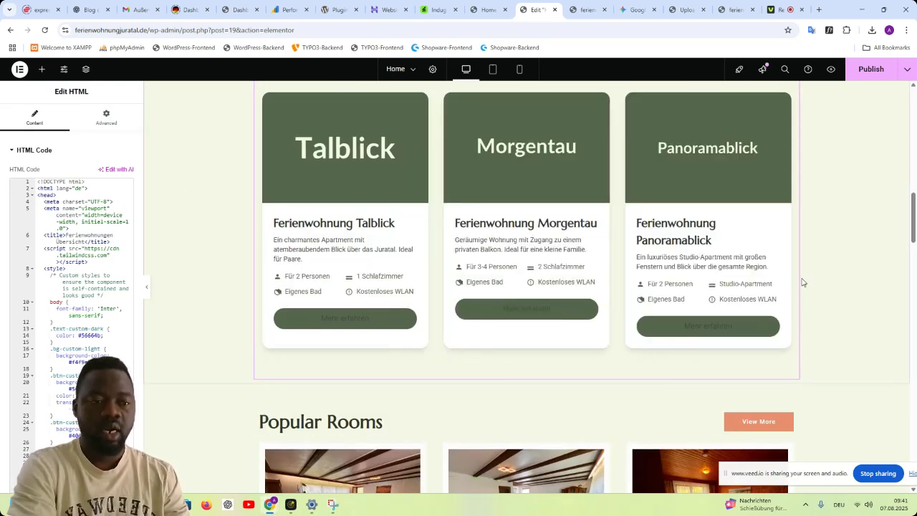
{"action": "scroll", "coordinate": [803, 282], "scroll_direction": "up", "scroll_amount": 3}
{"action": "scroll", "coordinate": [802, 282], "scroll_direction": "down", "scroll_amount": 5}
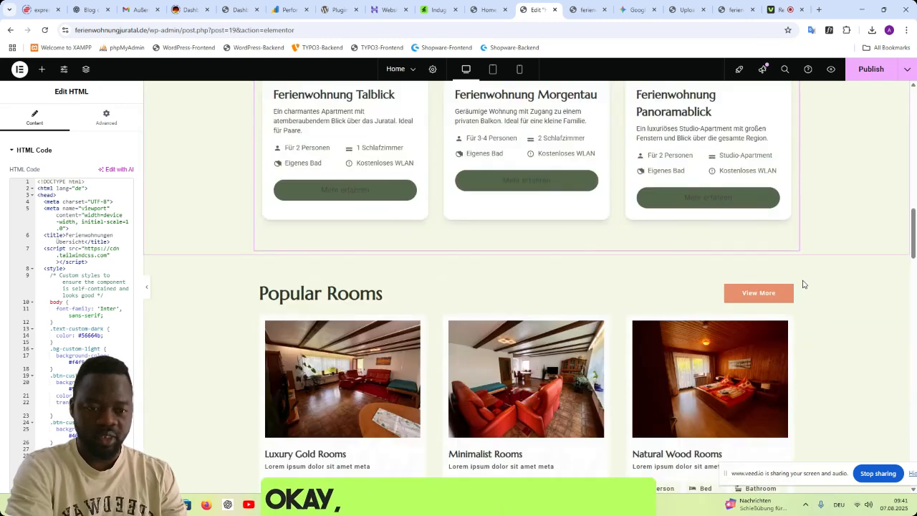
{"action": "scroll", "coordinate": [802, 284], "scroll_direction": "down", "scroll_amount": 3}
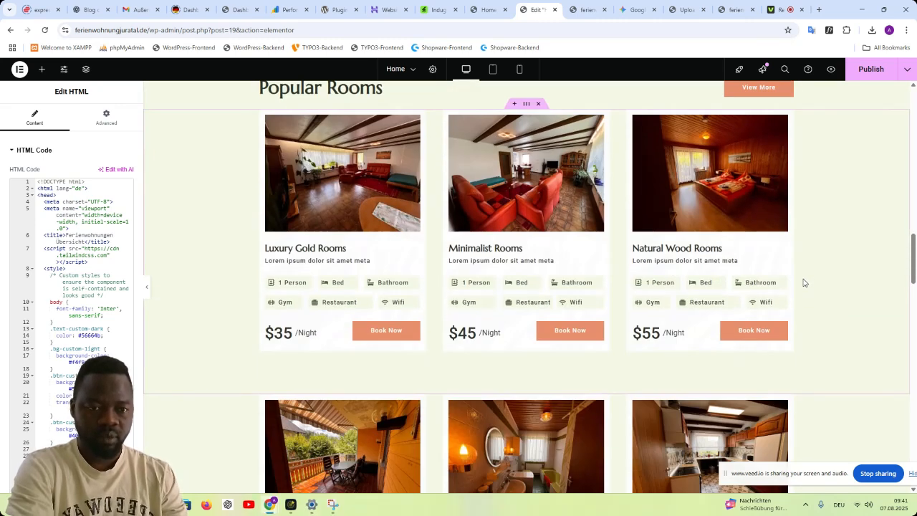
{"action": "scroll", "coordinate": [803, 282], "scroll_direction": "up", "scroll_amount": 1}
{"action": "scroll", "coordinate": [737, 273], "scroll_direction": "up", "scroll_amount": 3}
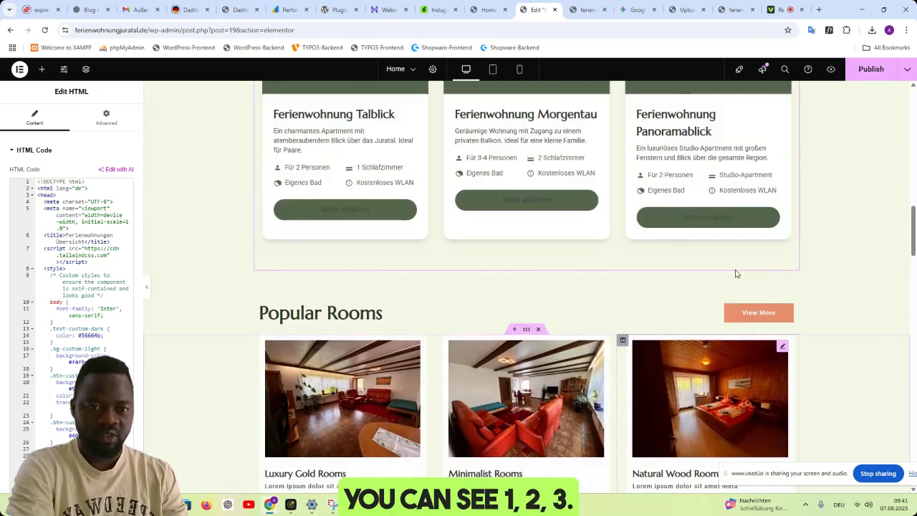
{"action": "scroll", "coordinate": [736, 273], "scroll_direction": "up", "scroll_amount": 2}
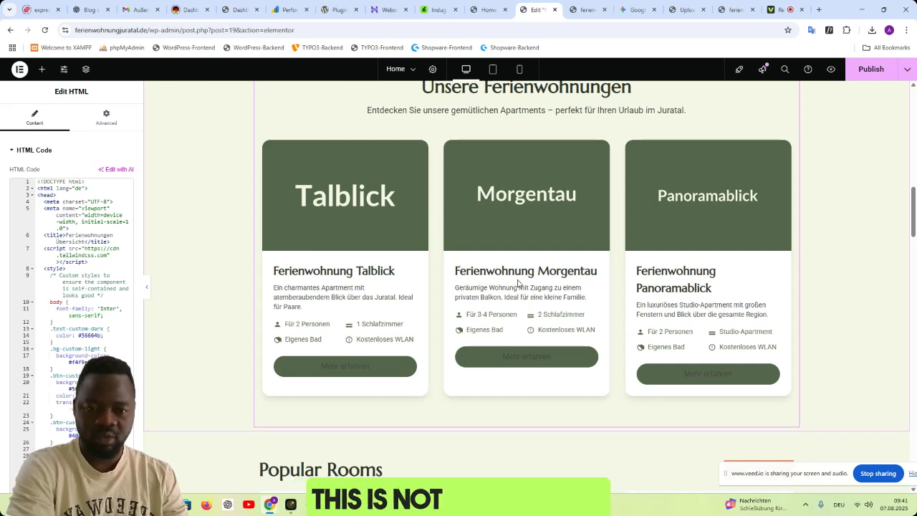
{"action": "scroll", "coordinate": [516, 281], "scroll_direction": "down", "scroll_amount": 1}
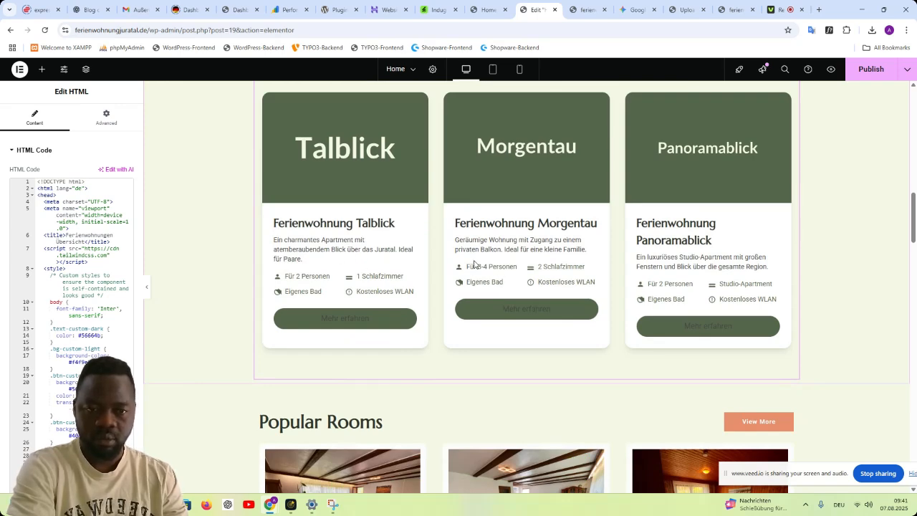
{"action": "scroll", "coordinate": [760, 286], "scroll_direction": "down", "scroll_amount": 3}
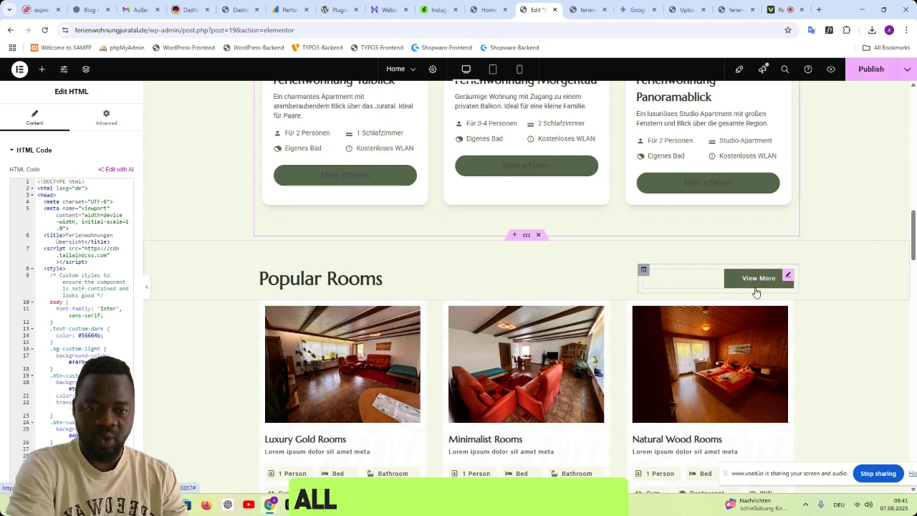
{"action": "scroll", "coordinate": [755, 291], "scroll_direction": "up", "scroll_amount": 4}
{"action": "scroll", "coordinate": [748, 291], "scroll_direction": "down", "scroll_amount": 5}
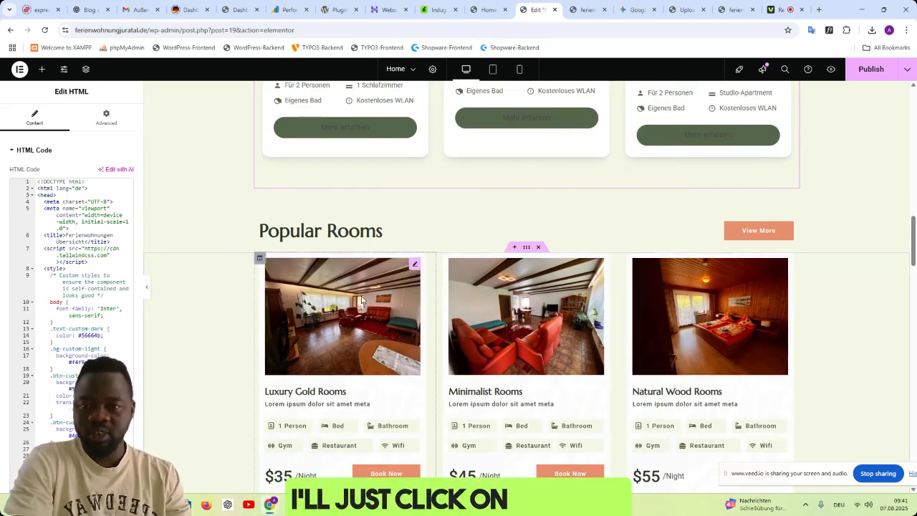
- Copy the Luxury Gold Rooms image's file URL (IMG_6497-scaled.jpg) from the media library and paste it into the Gemini prompt
{"action": "left_click_drag", "start_coordinate": [362, 352], "coordinate": [338, 299]}
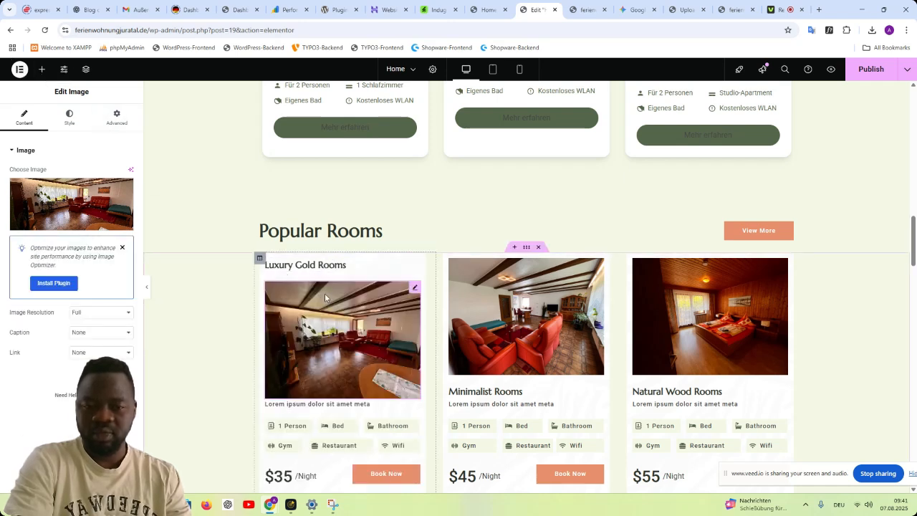
{"action": "left_click_drag", "start_coordinate": [325, 297], "coordinate": [322, 263]}
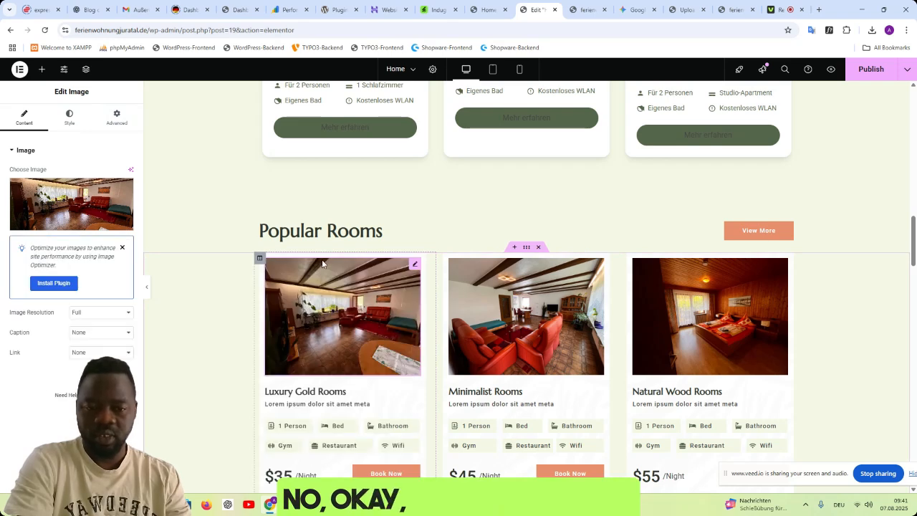
{"action": "left_click", "coordinate": [347, 292]}
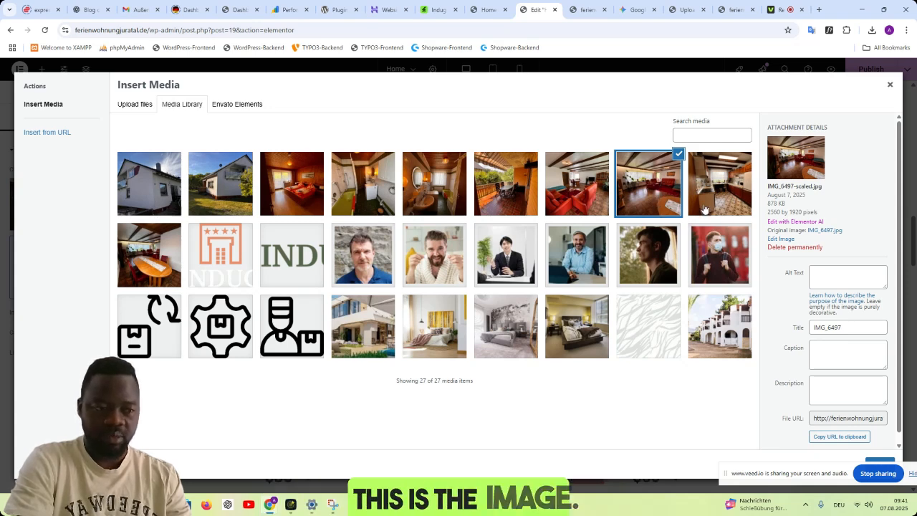
{"action": "scroll", "coordinate": [838, 297], "scroll_direction": "down", "scroll_amount": 1}
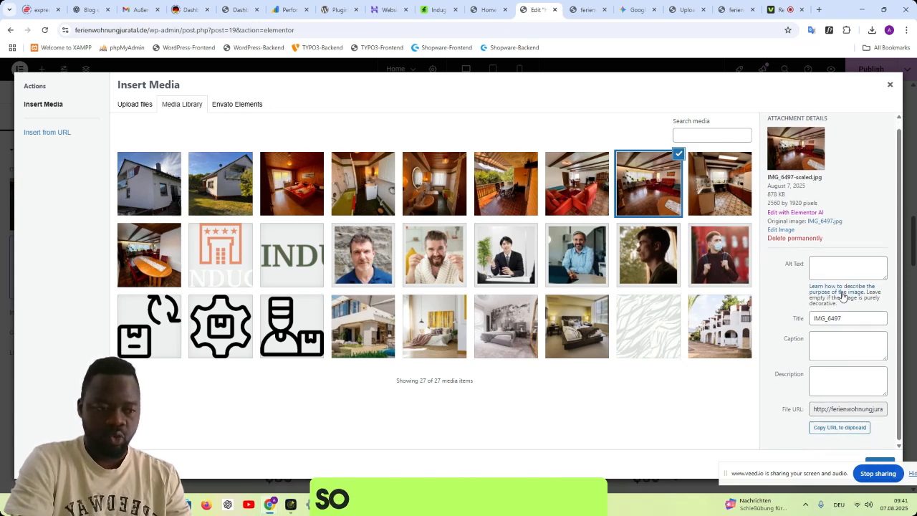
{"action": "left_click", "coordinate": [824, 428]}
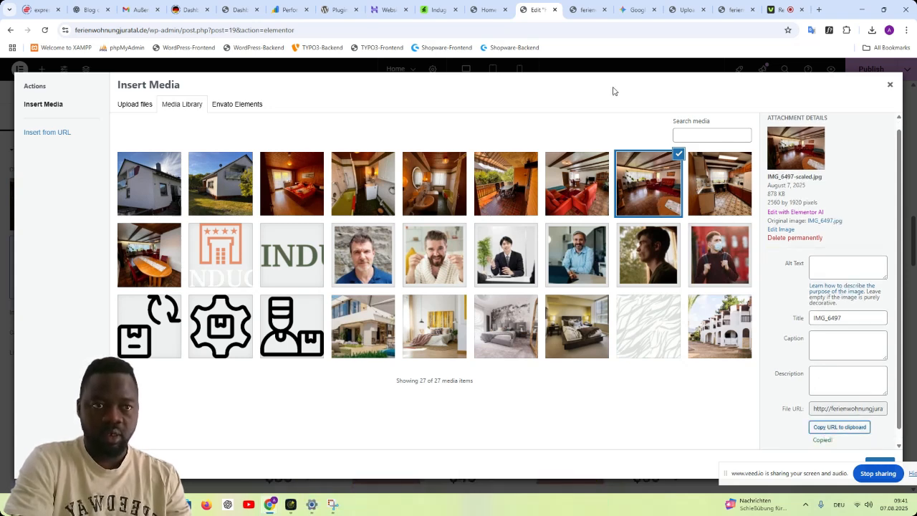
{"action": "left_click", "coordinate": [634, 10]}
{"action": "left_click", "coordinate": [183, 429]}
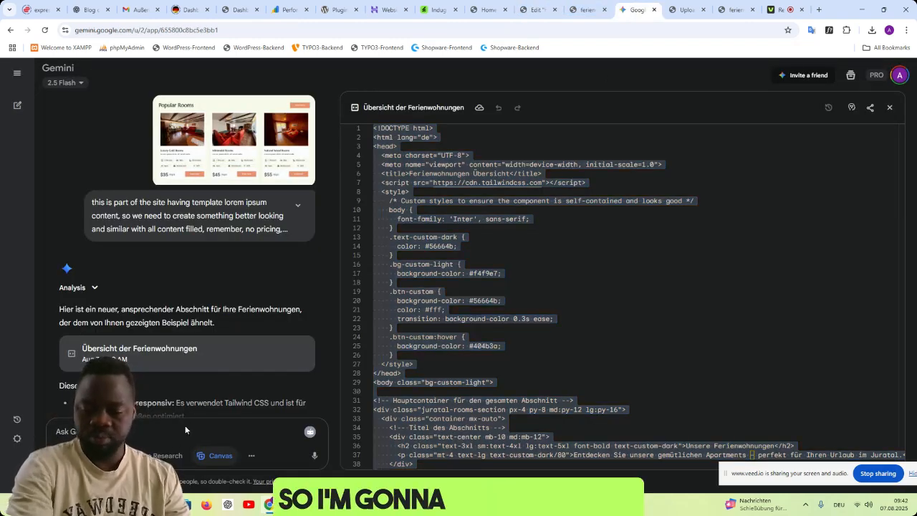
{"action": "type", "text": "https://juratal.de/wp-content/uploads/2025/08/IMG_6497-scaled.jpg"}
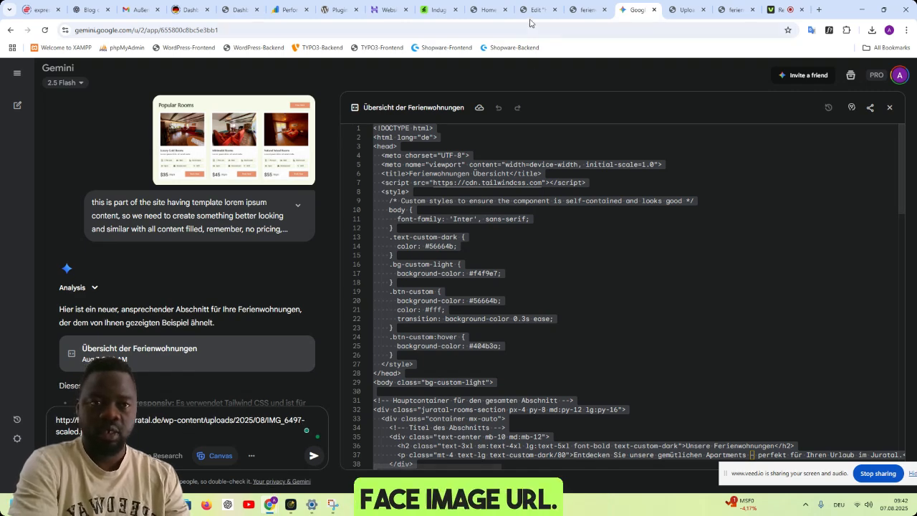
- Try to copy the Minimalist Rooms image's file URL from the media library and add it to the Gemini prompt
{"action": "left_click", "coordinate": [536, 9]}
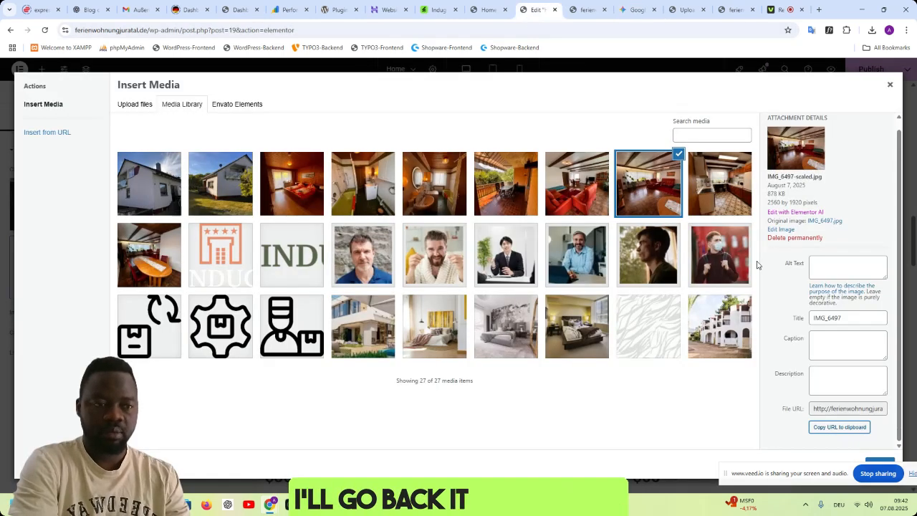
{"action": "left_click", "coordinate": [890, 84]}
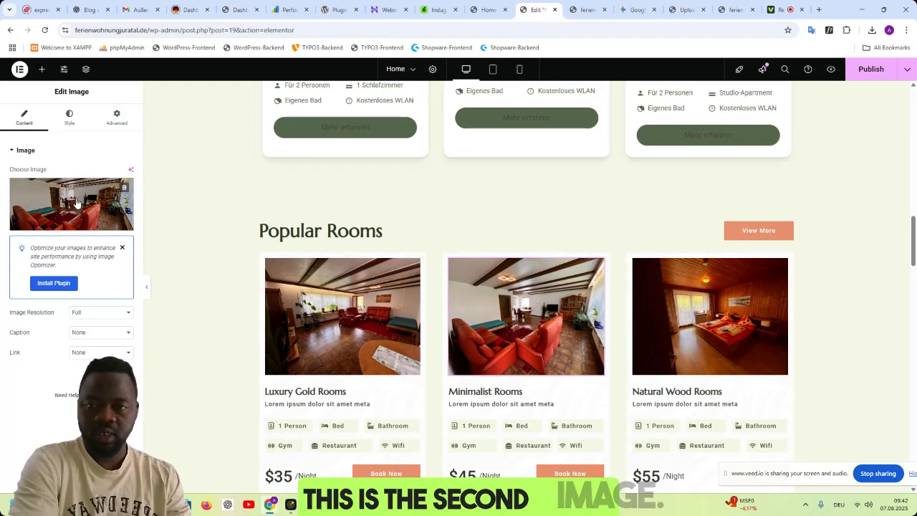
{"action": "left_click", "coordinate": [519, 311]}
{"action": "left_click", "coordinate": [842, 427]}
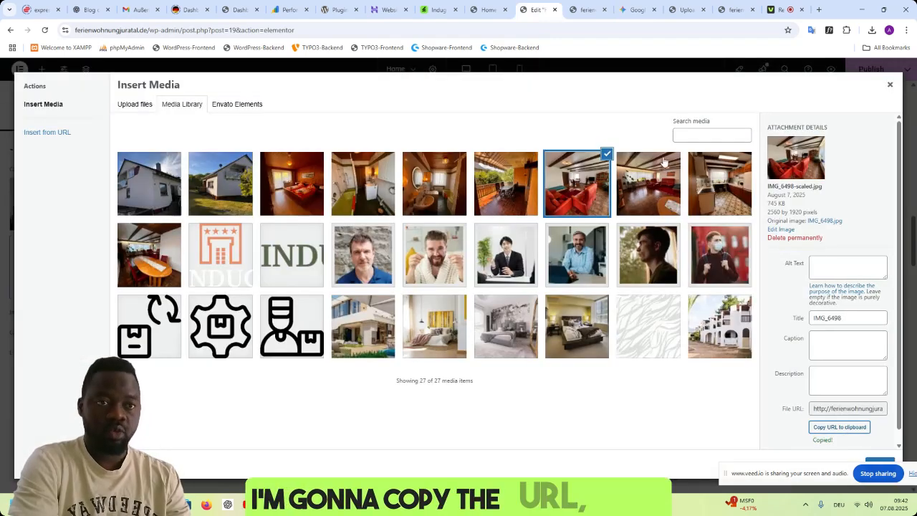
{"action": "left_click", "coordinate": [622, 13]}
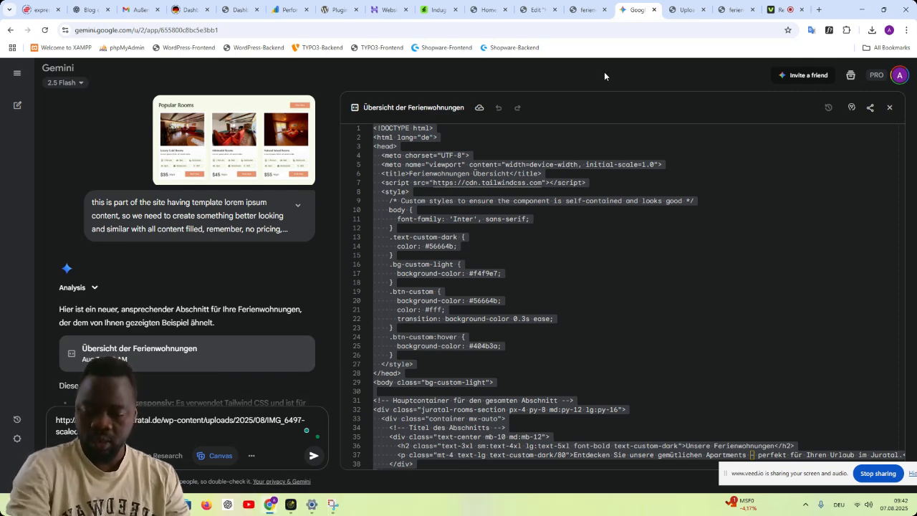
{"action": "key", "text": "ctrl+v"}
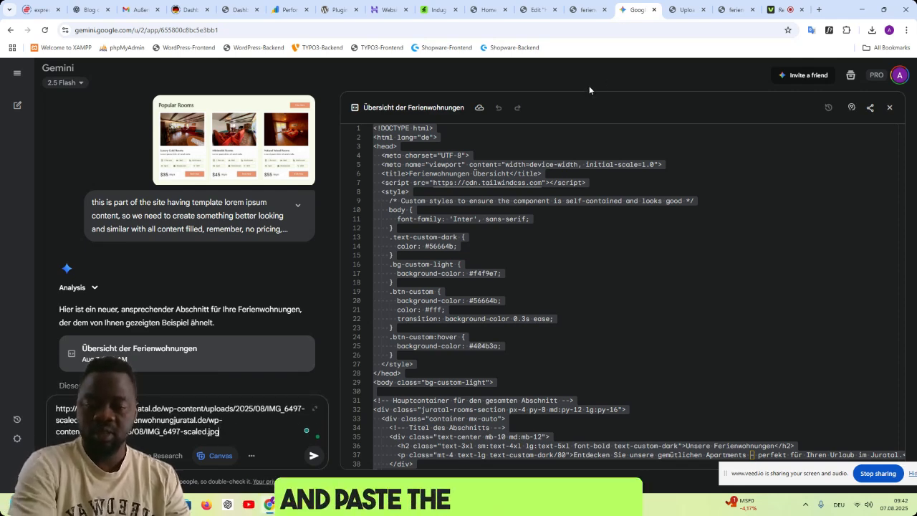
- Try to copy the Natural Wood Rooms image's file URL from the media library and append it to the Gemini prompt
{"action": "left_click", "coordinate": [534, 10]}
{"action": "left_click", "coordinate": [889, 86]}
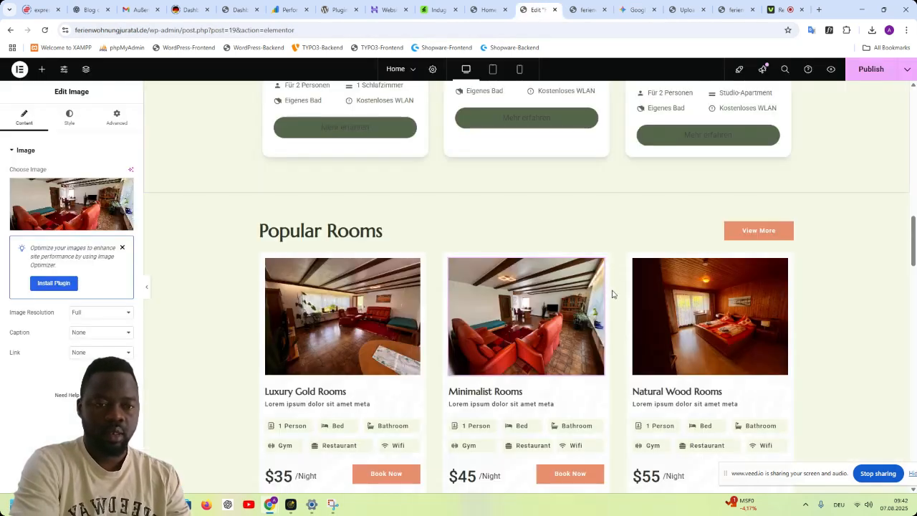
{"action": "left_click", "coordinate": [84, 194]}
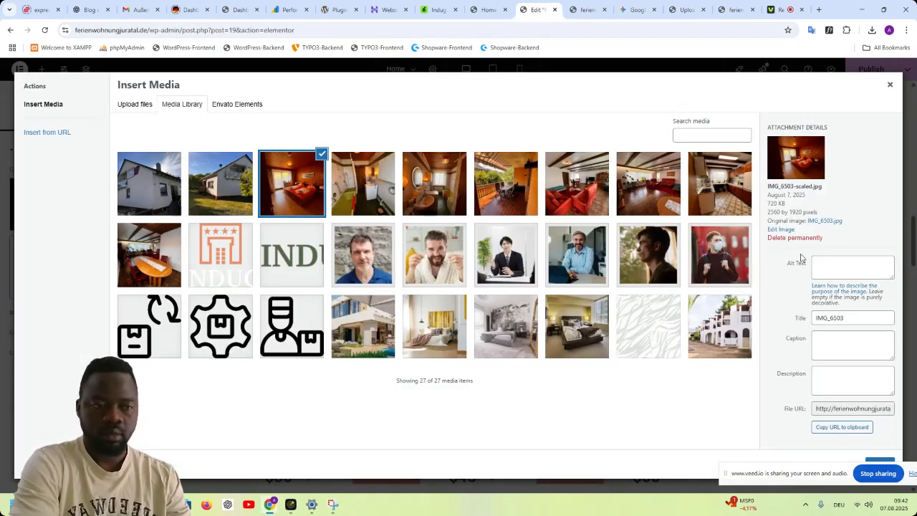
{"action": "left_click", "coordinate": [841, 428]}
{"action": "left_click", "coordinate": [635, 10]}
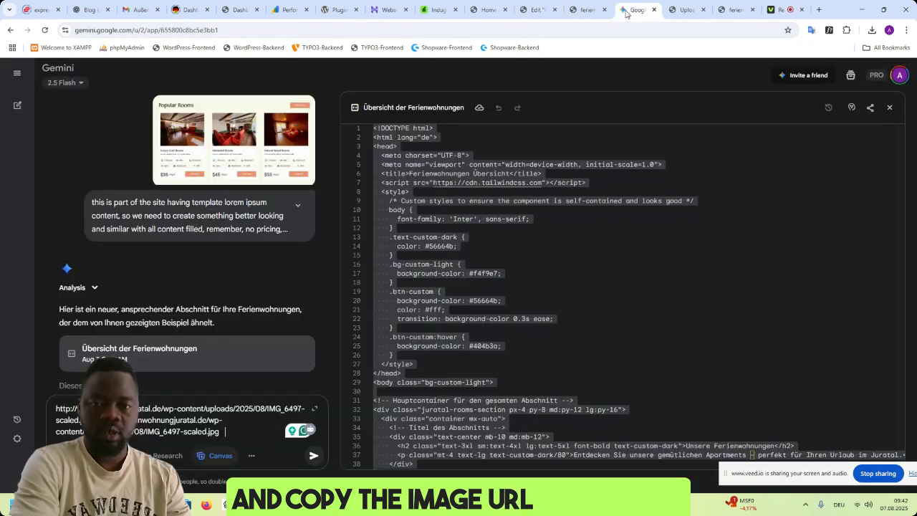
{"action": "key", "text": "ctrl+v"}
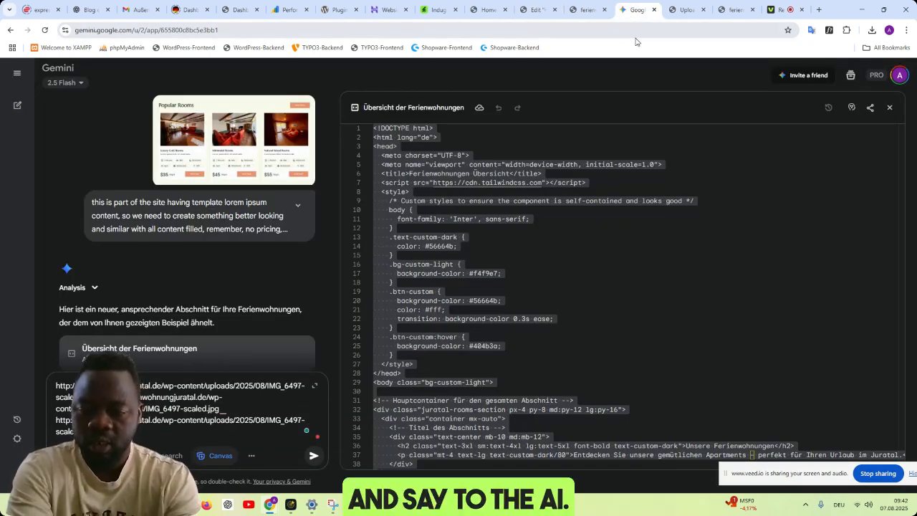
- Explain in the Gemini prompt that these are the image urls and that the service is for one house, not a hotel
{"action": "type", "text": "image url"}
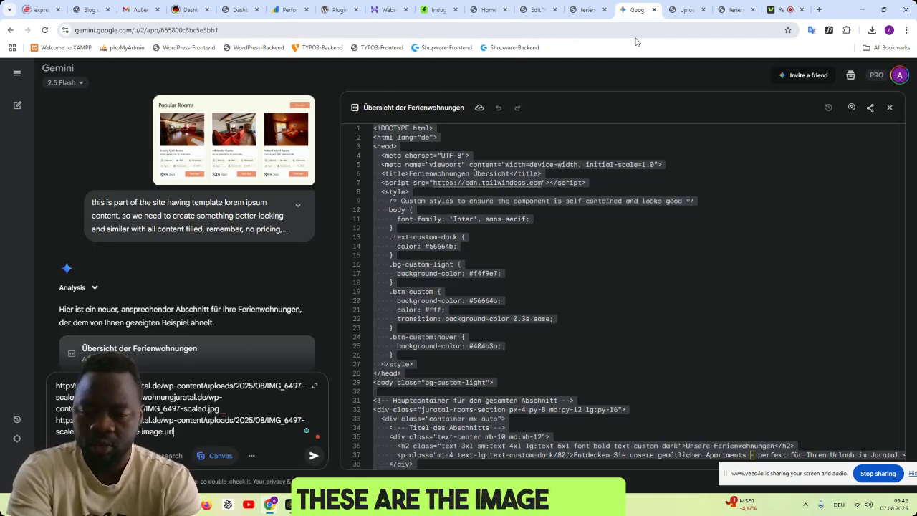
{"action": "type", "text": "s, remember"}
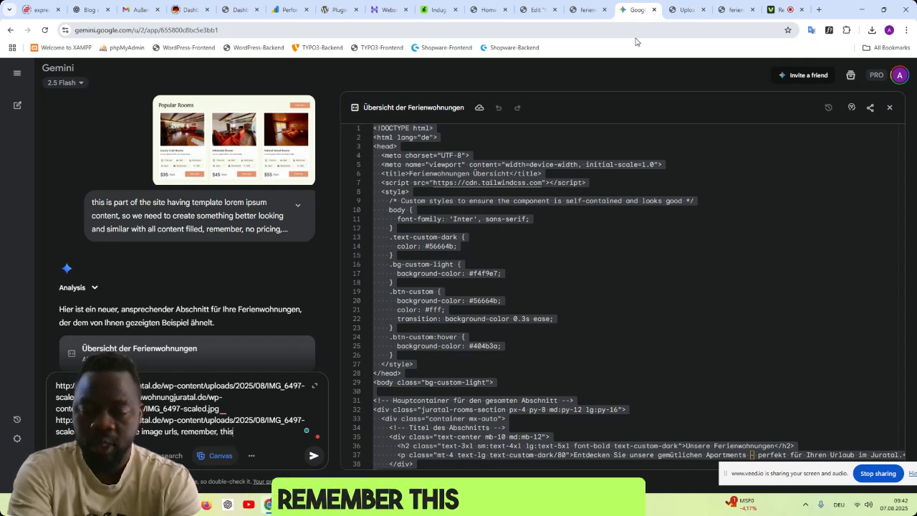
{"action": "type", "text": ", this"}
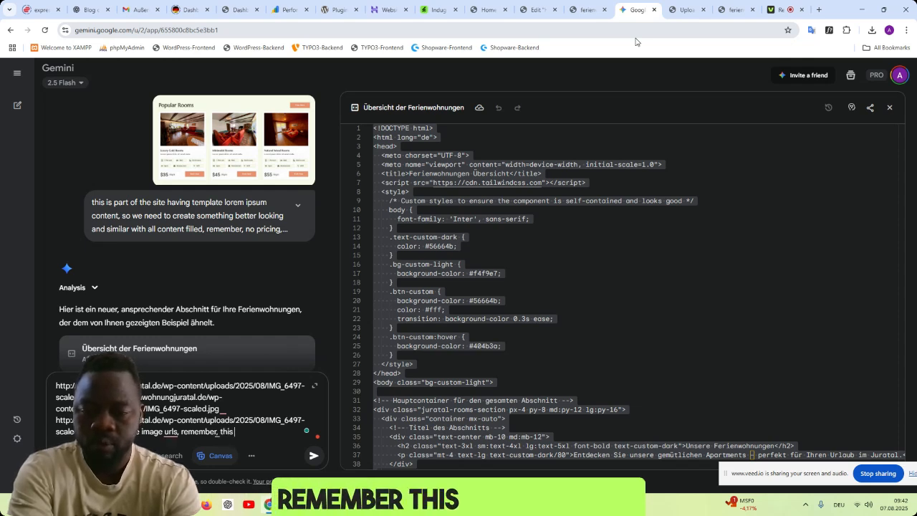
{"action": "type", "text": " service is for one"}
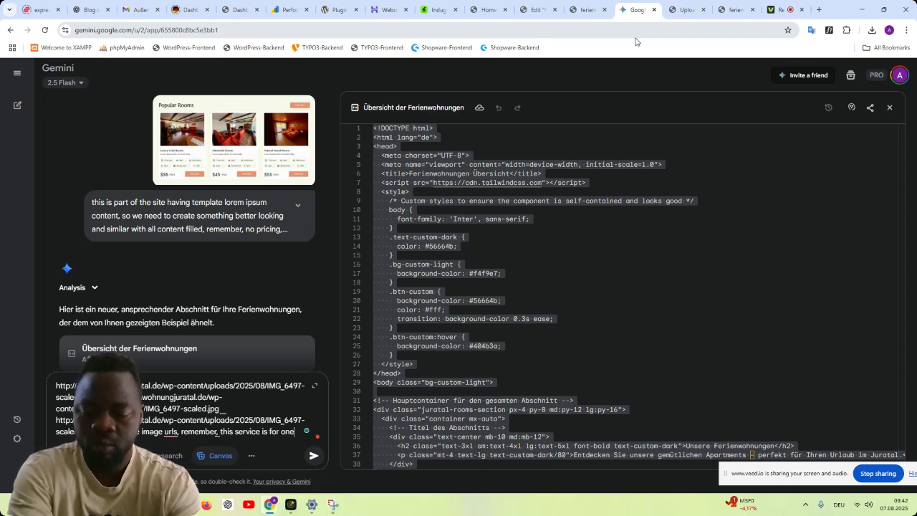
{"action": "type", "text": "use"}
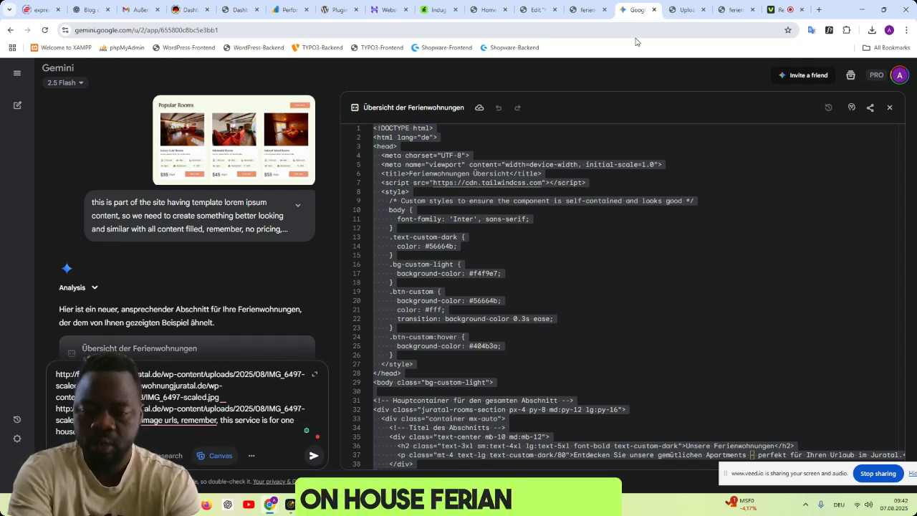
{"action": "type", "text": "its not a "}
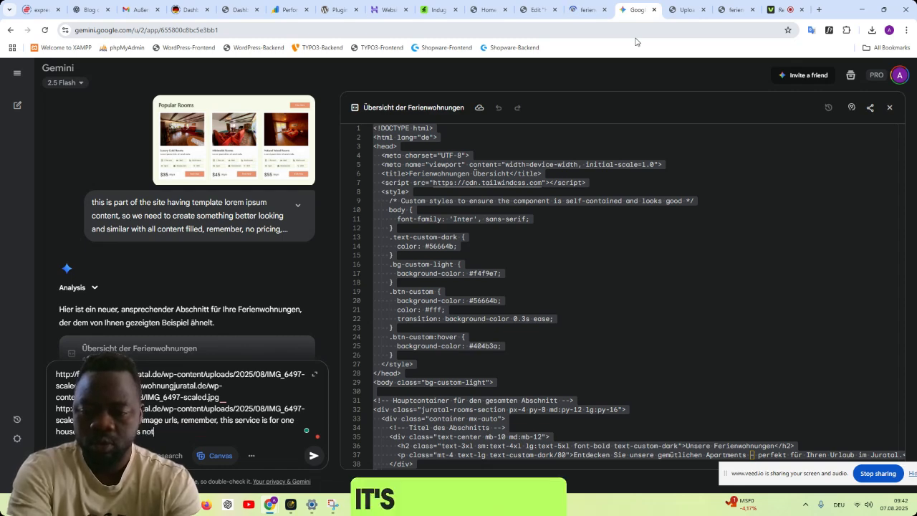
{"action": "type", "text": "hotel, s"}
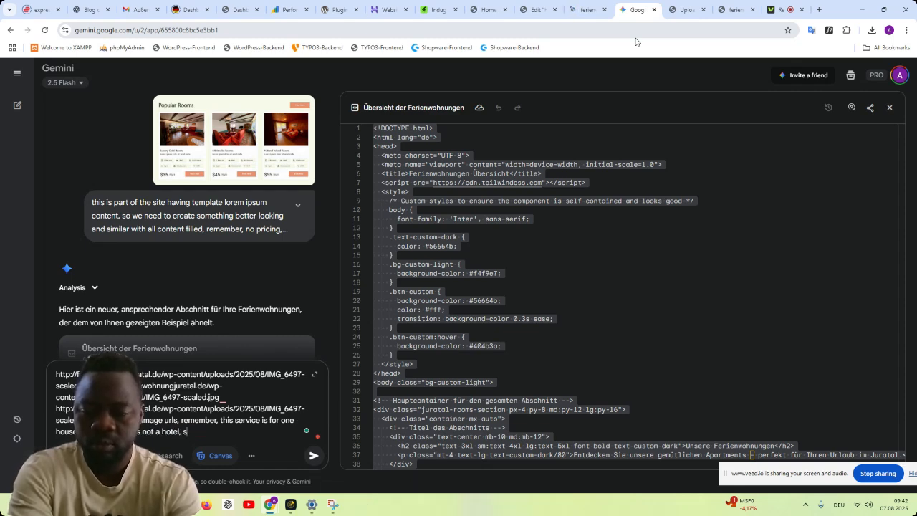
{"action": "type", "text": "o i want yo"}
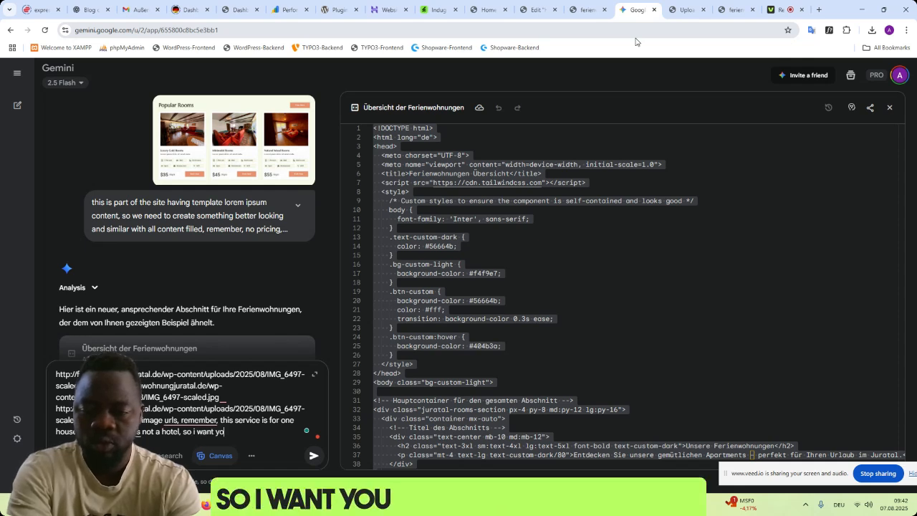
{"action": "type", "text": "u to change th conte"}
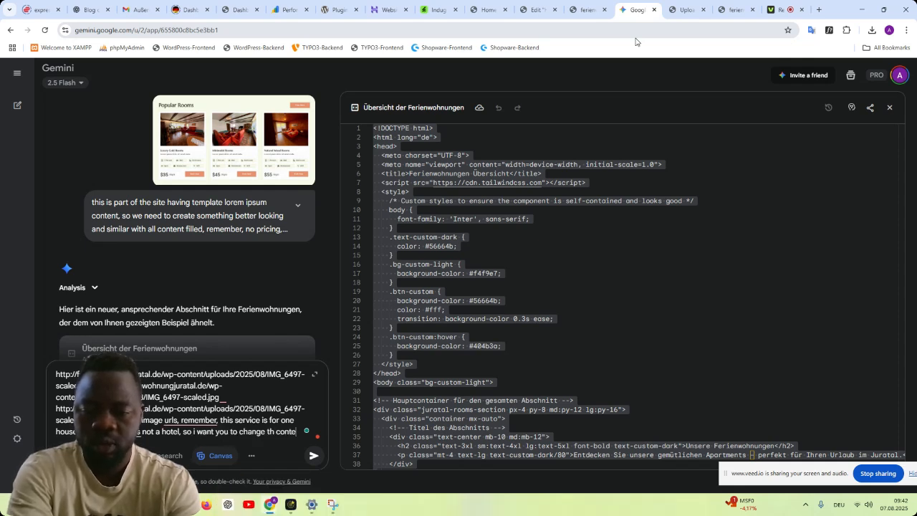
{"action": "key", "text": "BackSpace"}
{"action": "key", "text": "BackSpace"}
{"action": "key", "text": "BackSpace"}
{"action": "key", "text": "BackSpace"}
{"action": "key", "text": "BackSpace"}
{"action": "key", "text": "BackSpace"}
{"action": "type", "text": "e content and m"}
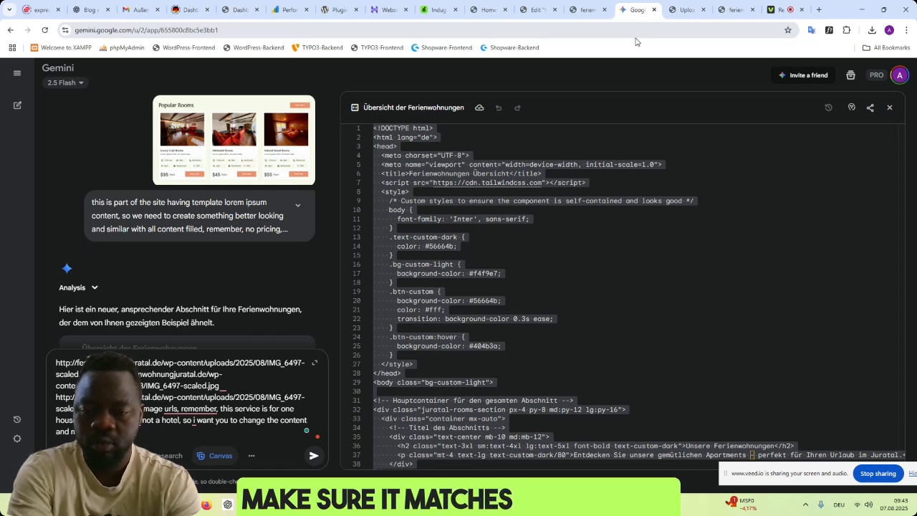
- Add to the prompt a request to change the content so that it matches our service
{"action": "type", "text": "service"}
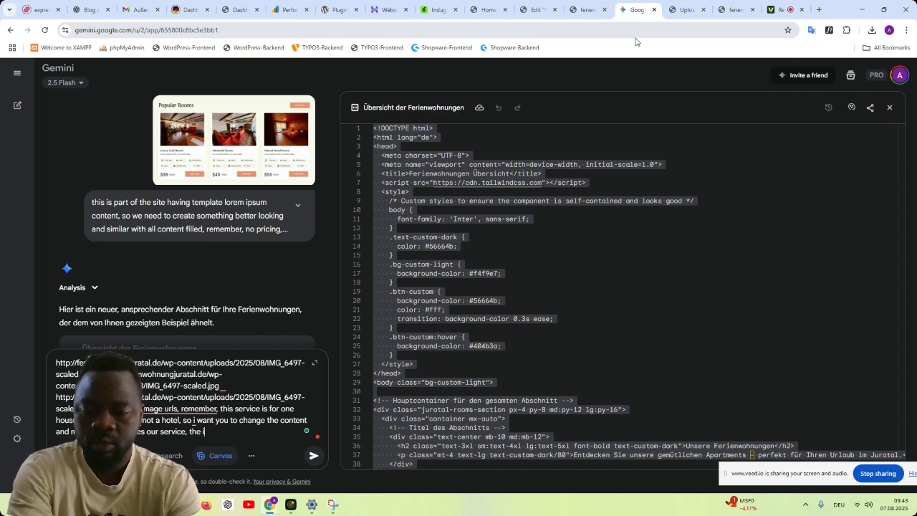
{"action": "type", "text": ", the images ar"}
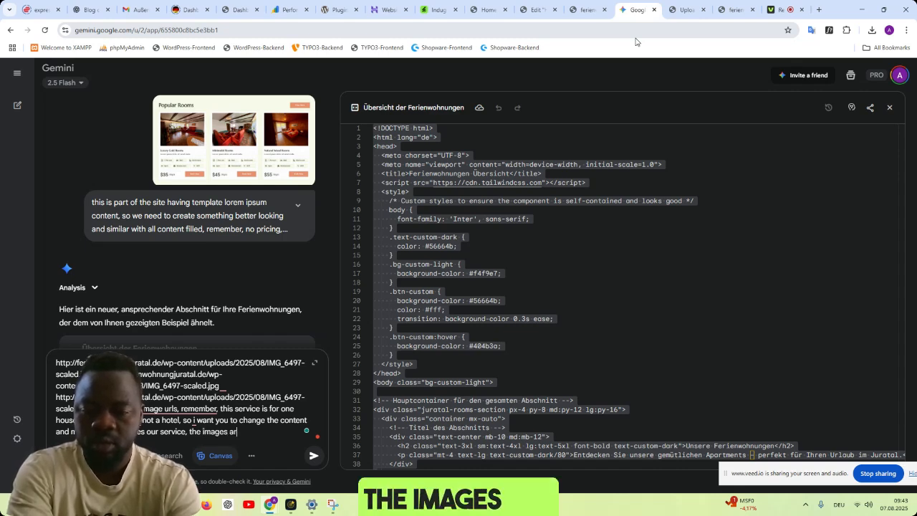
{"action": "type", "text": "e for the in"}
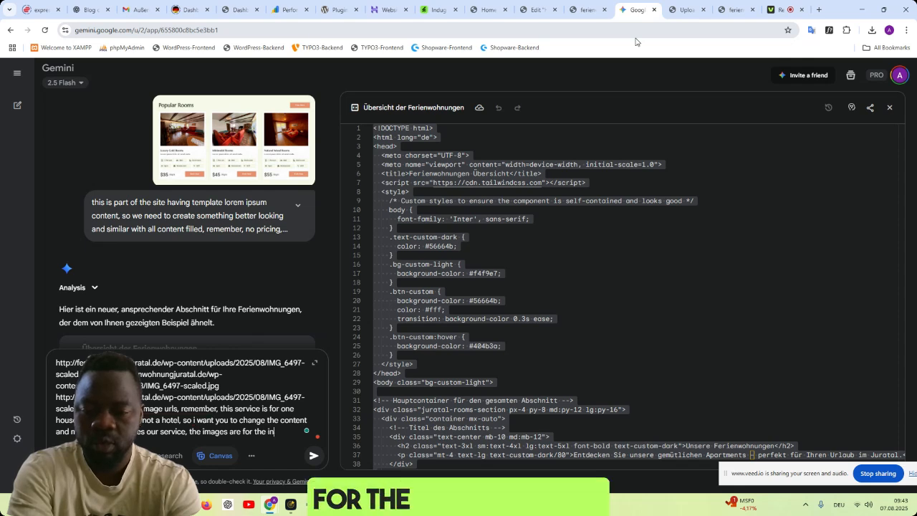
{"action": "type", "text": "side"}
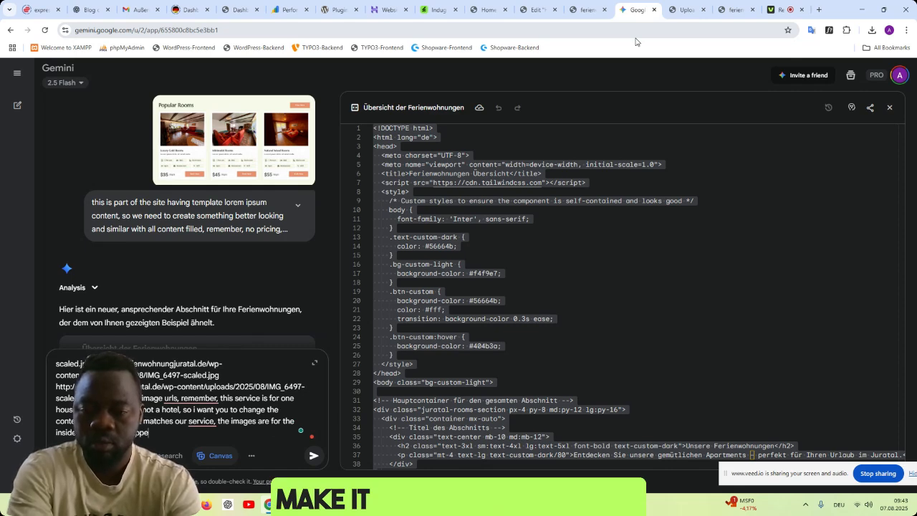
{"action": "type", "text": " roomsar well trusted"}
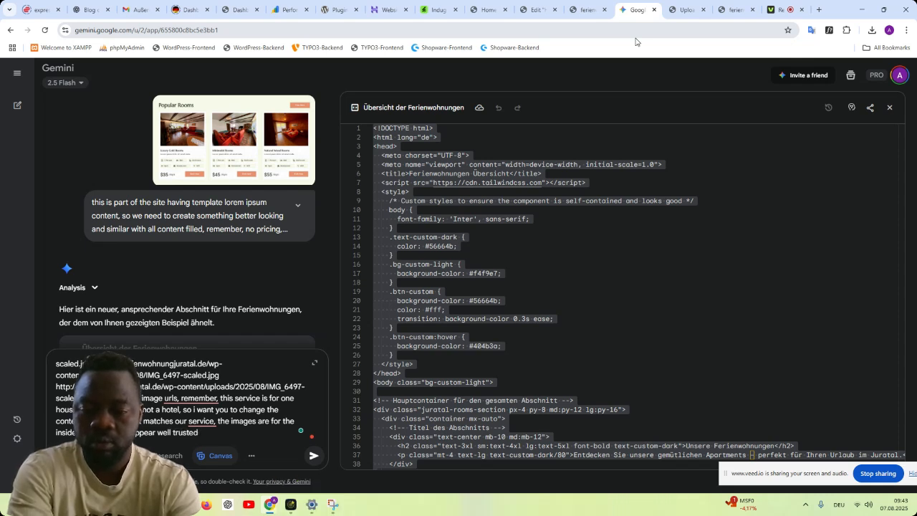
{"action": "type", "text": " and match th"}
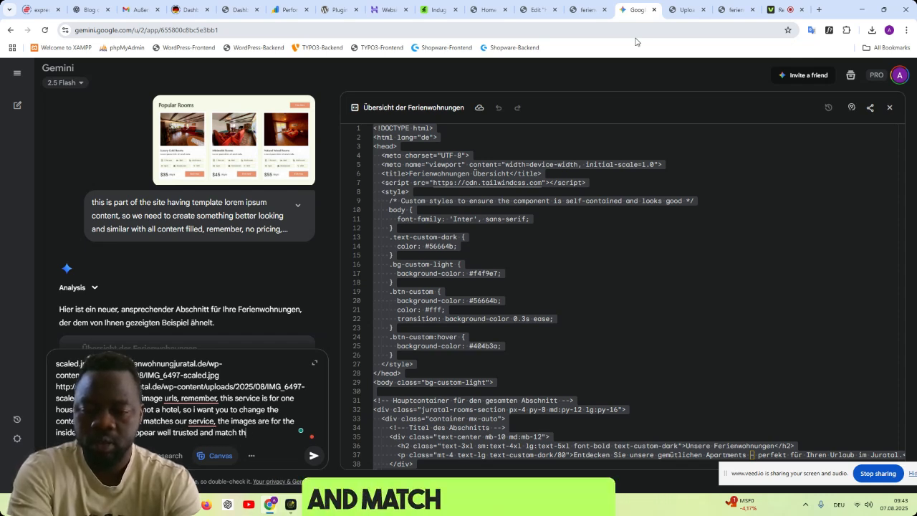
{"action": "type", "text": "e content"}
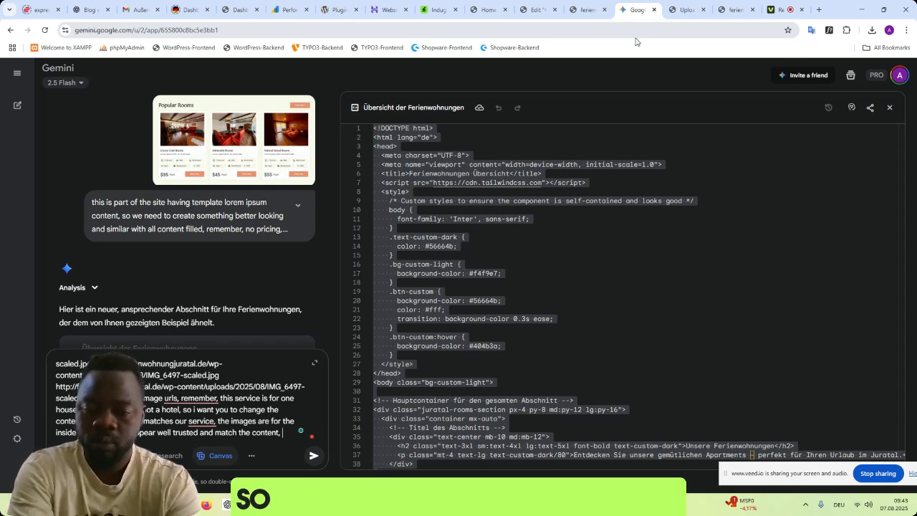
- Finish the prompt by requiring the call to action colour to be as in the screen shot, and submit it
{"action": "type", "text": ", call to action"}
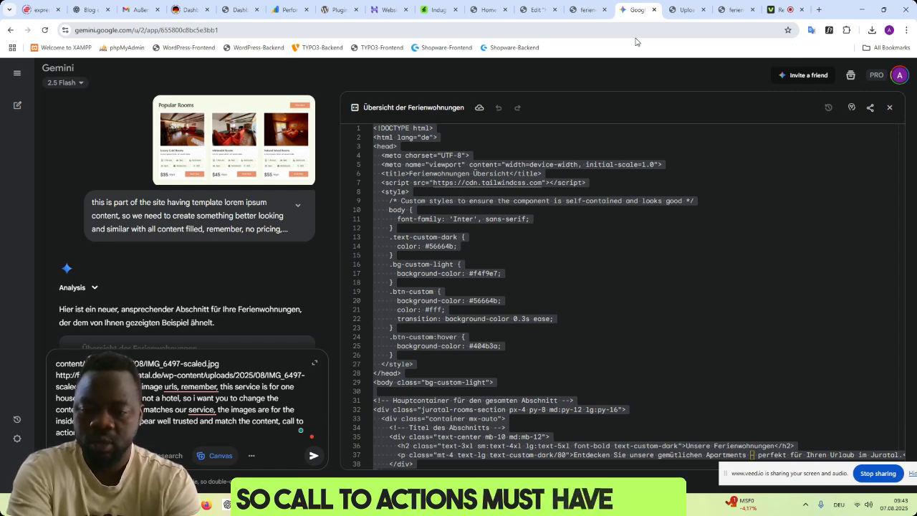
{"action": "type", "text": "e colour"}
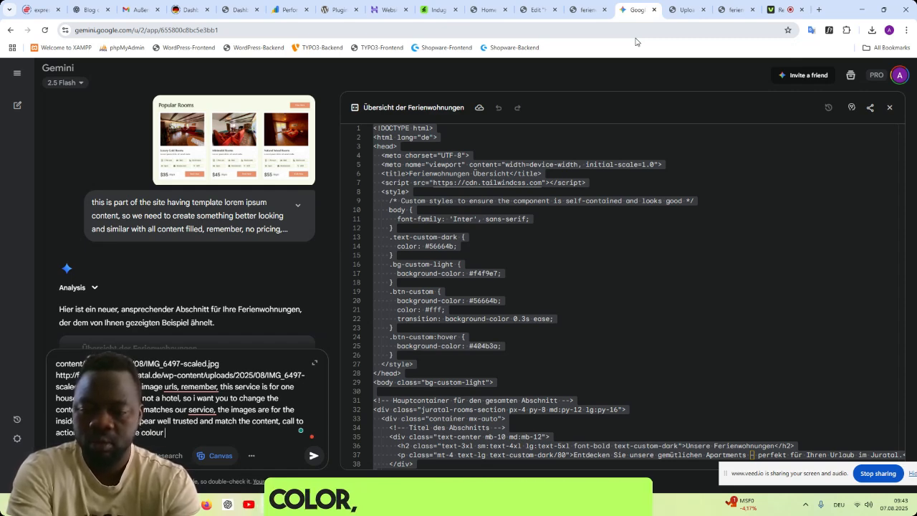
{"action": "type", "text": "creen s"}
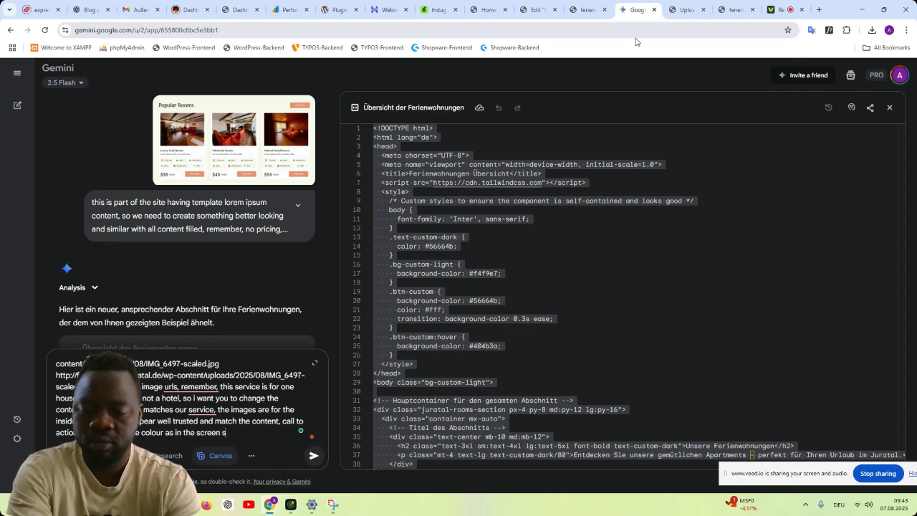
{"action": "type", "text": "hot"}
{"action": "key", "text": "Return"}
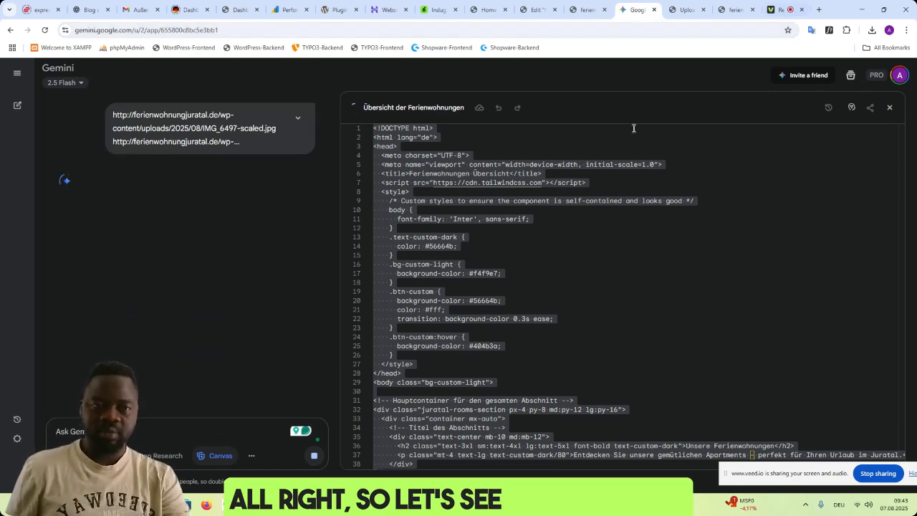
- In the Elementor editor, close the media library and compare the Popular Rooms cards with the Talblick, Morgentau and Panoramablick cards
{"action": "left_click", "coordinate": [534, 9]}
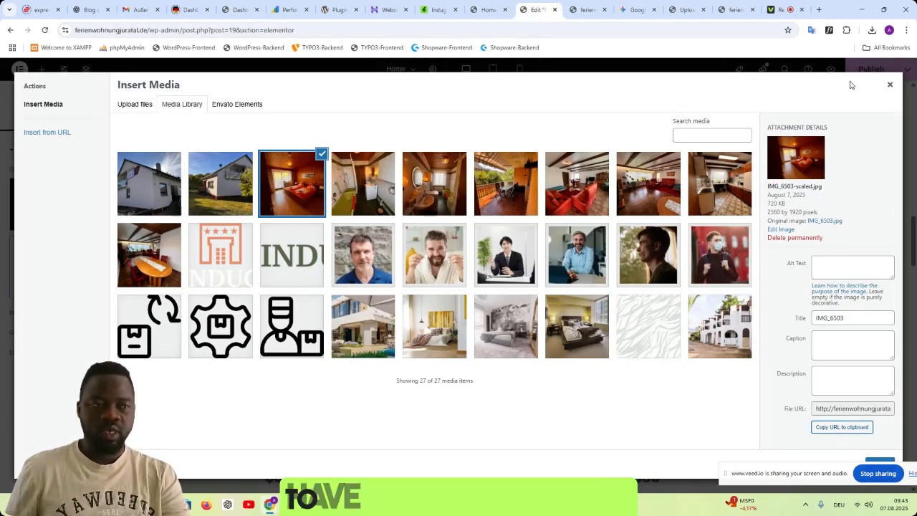
{"action": "left_click", "coordinate": [890, 88]}
{"action": "scroll", "coordinate": [579, 291], "scroll_direction": "down", "scroll_amount": 2}
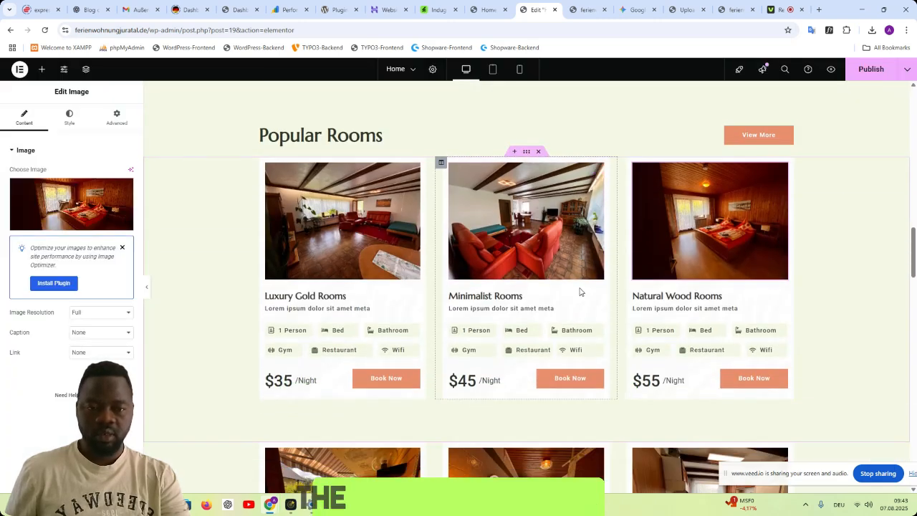
{"action": "scroll", "coordinate": [586, 288], "scroll_direction": "up", "scroll_amount": 3}
{"action": "scroll", "coordinate": [586, 288], "scroll_direction": "up", "scroll_amount": 2}
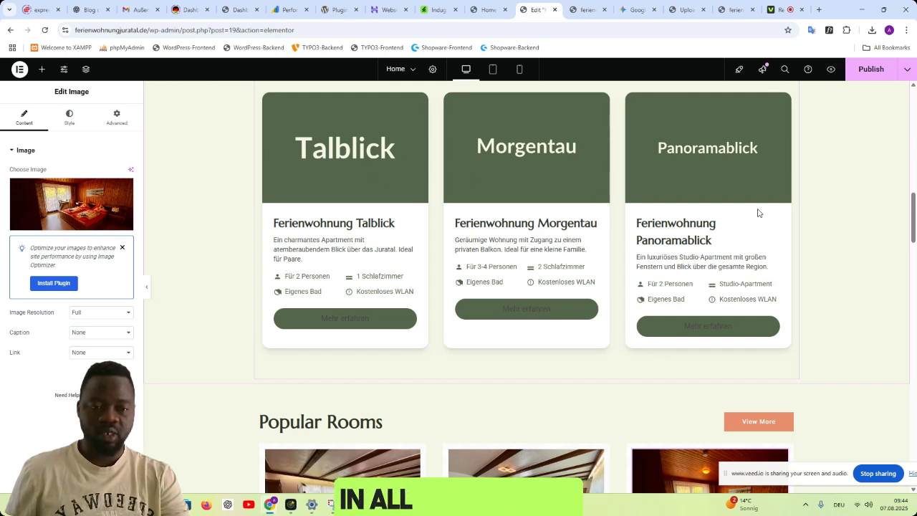
{"action": "scroll", "coordinate": [466, 206], "scroll_direction": "up", "scroll_amount": 1}
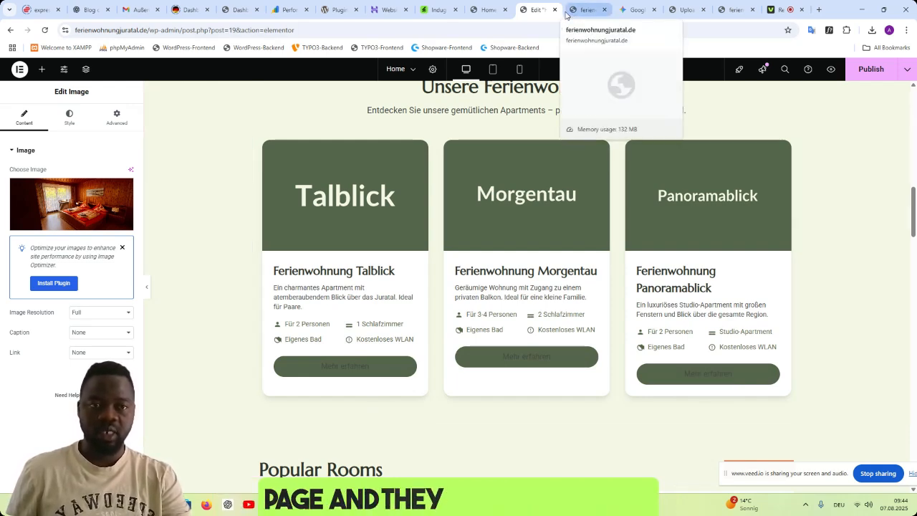
- Replace the Unsere Ferienwohnungen HTML widget's code with Gemini's complete updated code and check the new section against the Popular Rooms cards
{"action": "left_click", "coordinate": [578, 12]}
{"action": "left_click", "coordinate": [632, 10]}
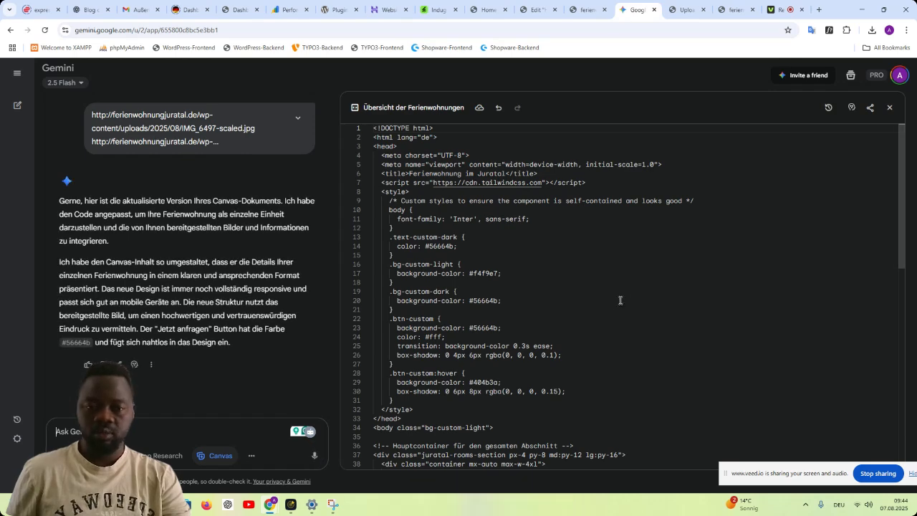
{"action": "key", "text": "ctrl+a"}
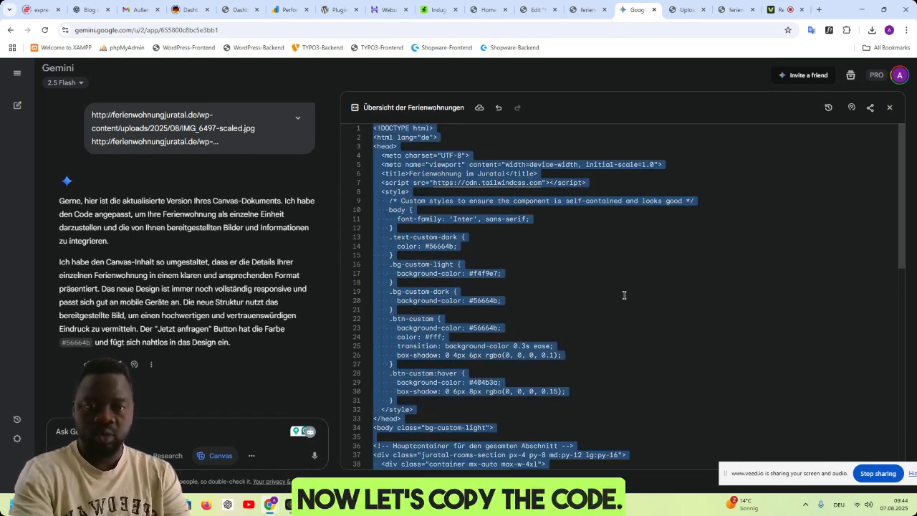
{"action": "left_click", "coordinate": [530, 14]}
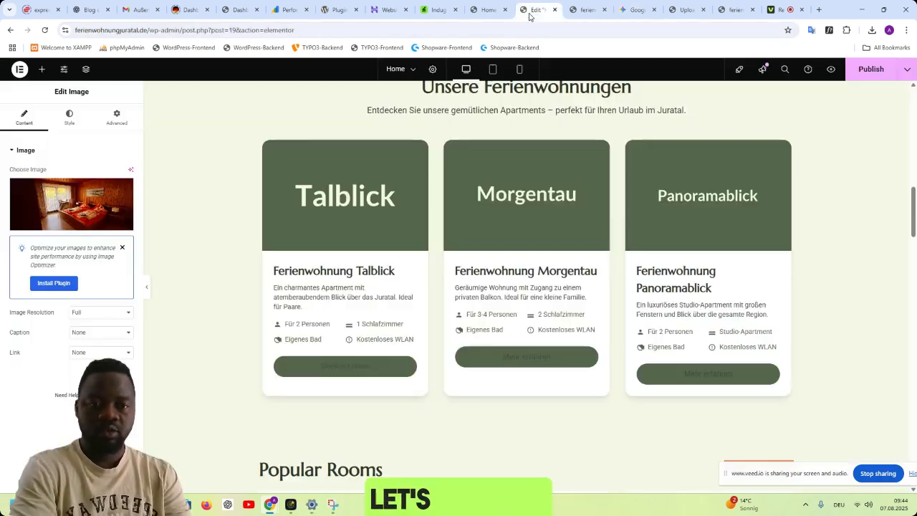
{"action": "left_click", "coordinate": [461, 232]}
{"action": "key", "text": "ctrl+a"}
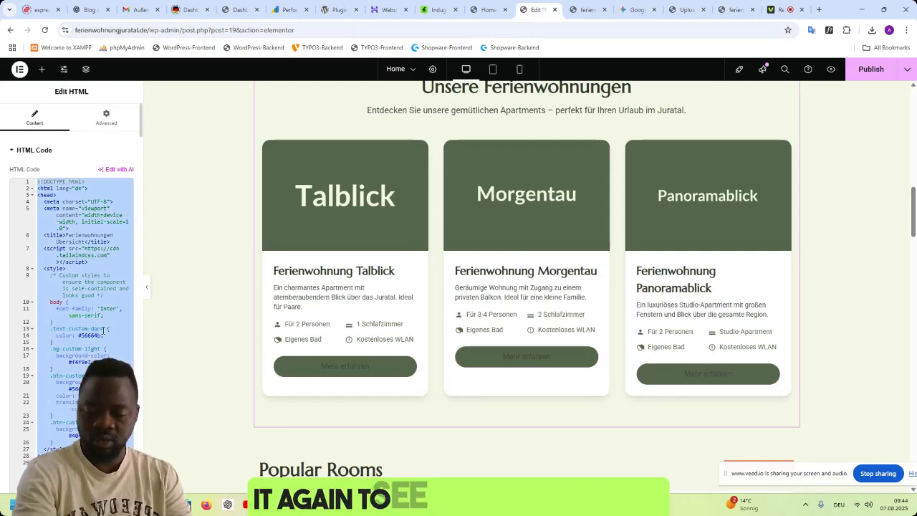
{"action": "key", "text": "ctrl+v"}
{"action": "scroll", "coordinate": [551, 423], "scroll_direction": "up", "scroll_amount": 5}
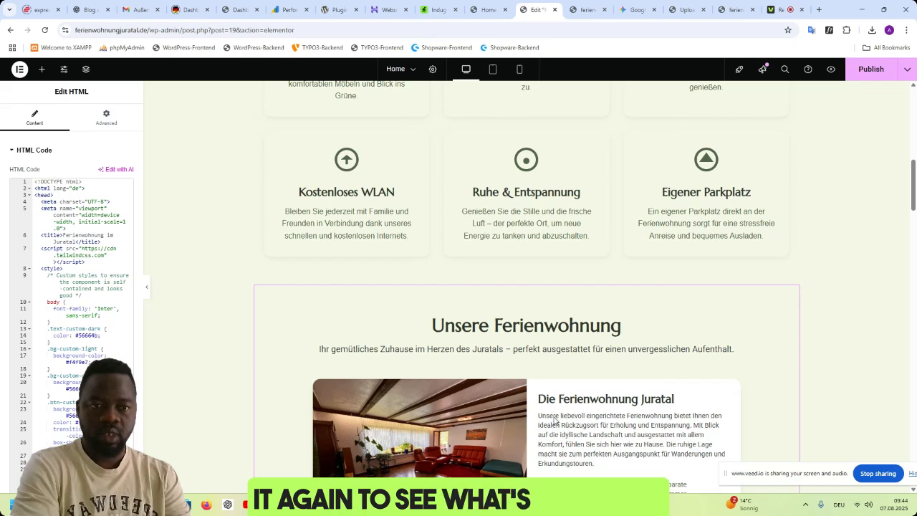
{"action": "scroll", "coordinate": [563, 414], "scroll_direction": "down", "scroll_amount": 4}
{"action": "scroll", "coordinate": [710, 379], "scroll_direction": "down", "scroll_amount": 5}
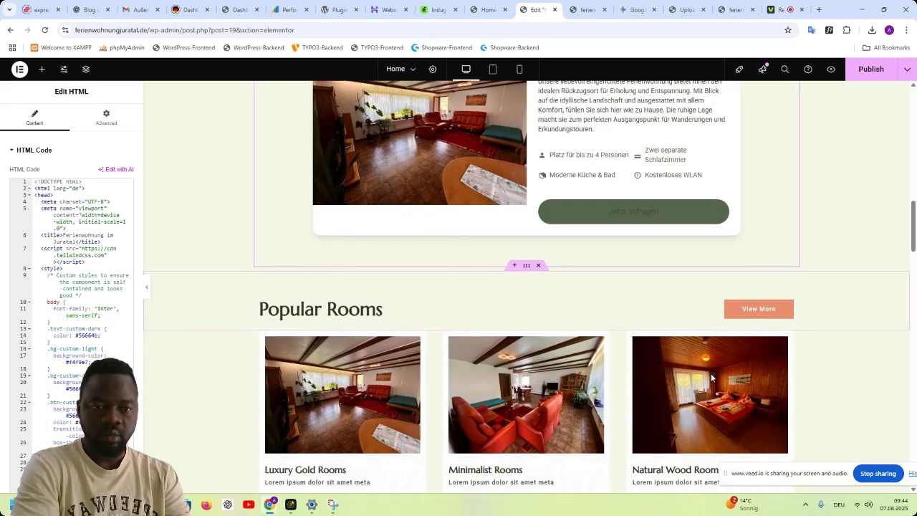
{"action": "scroll", "coordinate": [705, 377], "scroll_direction": "up", "scroll_amount": 6}
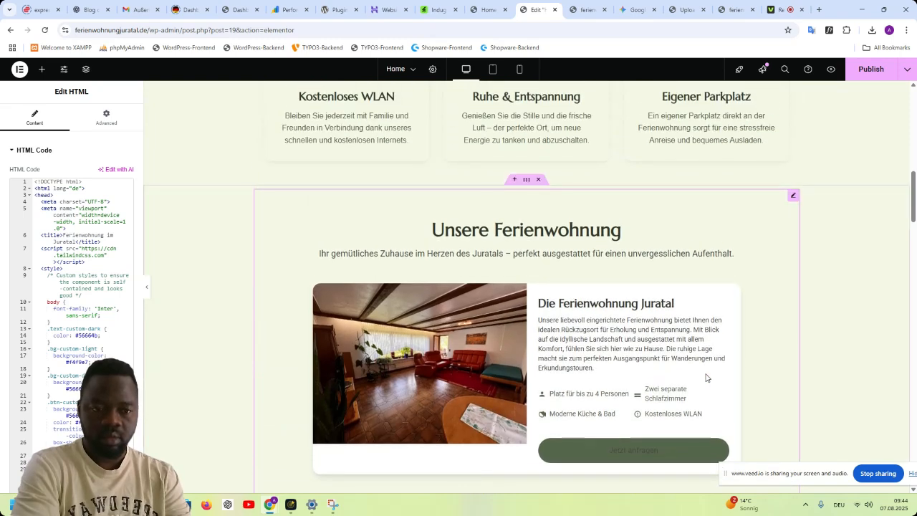
{"action": "scroll", "coordinate": [704, 378], "scroll_direction": "down", "scroll_amount": 1}
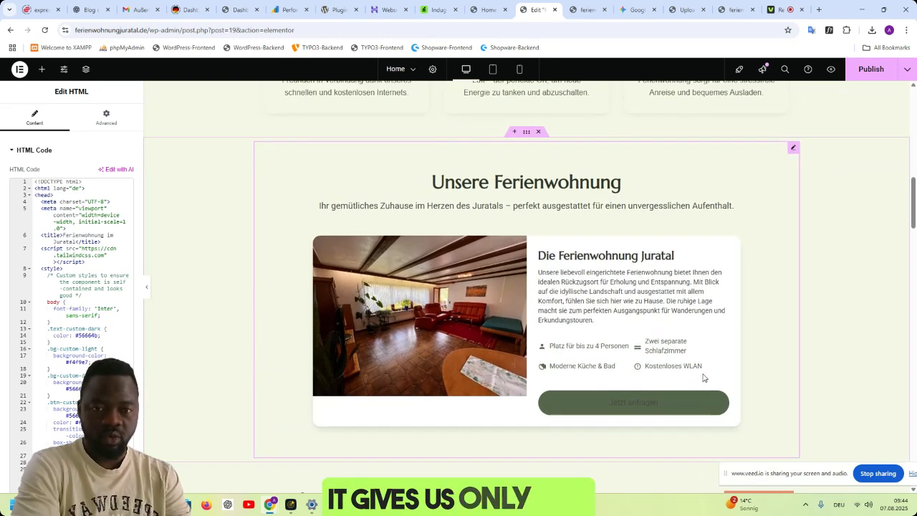
- Switch to Gemini and start a follow-up prompt saying that, based on the screenshot image, it is 3 cards
{"action": "left_click", "coordinate": [624, 10]}
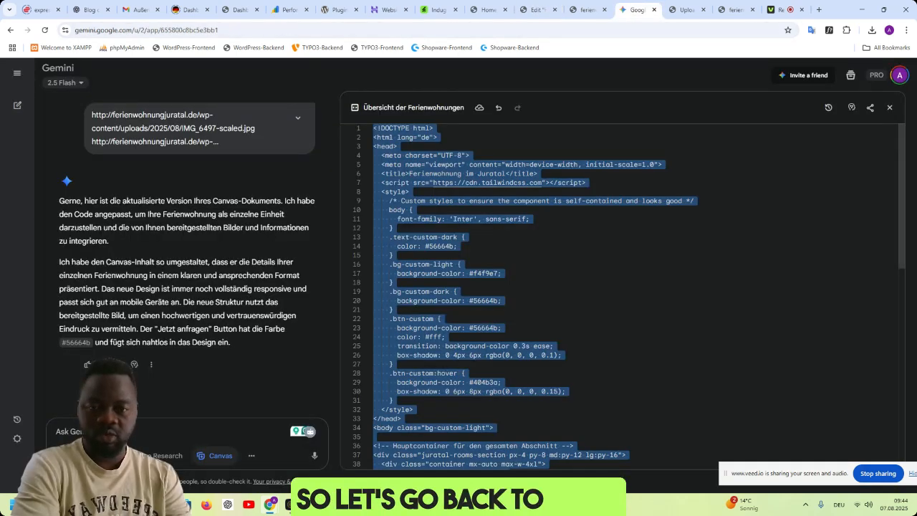
{"action": "left_click", "coordinate": [158, 434]}
{"action": "type", "text": "bae"}
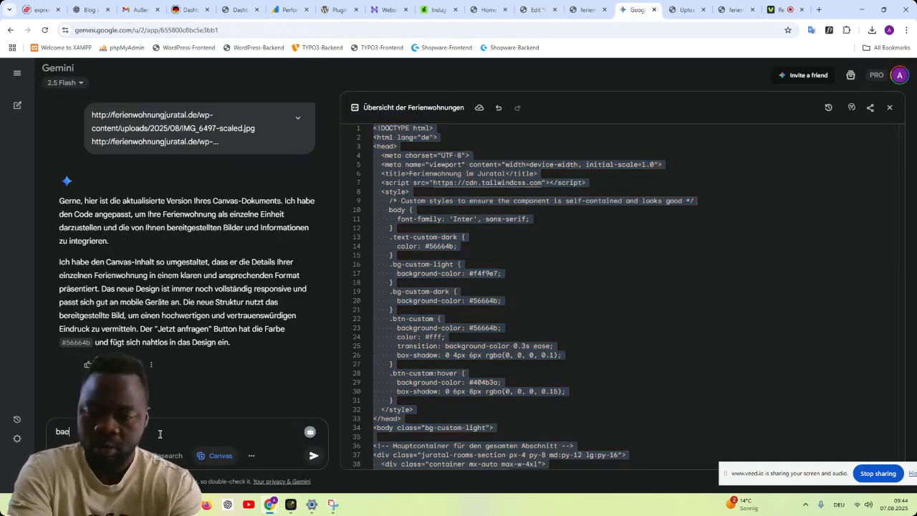
{"action": "type", "text": " o"}
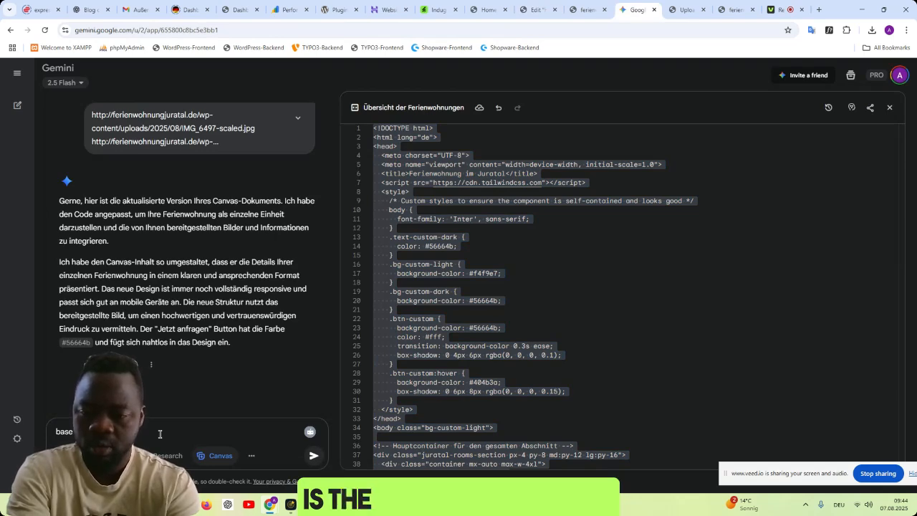
{"action": "type", "text": "shot"}
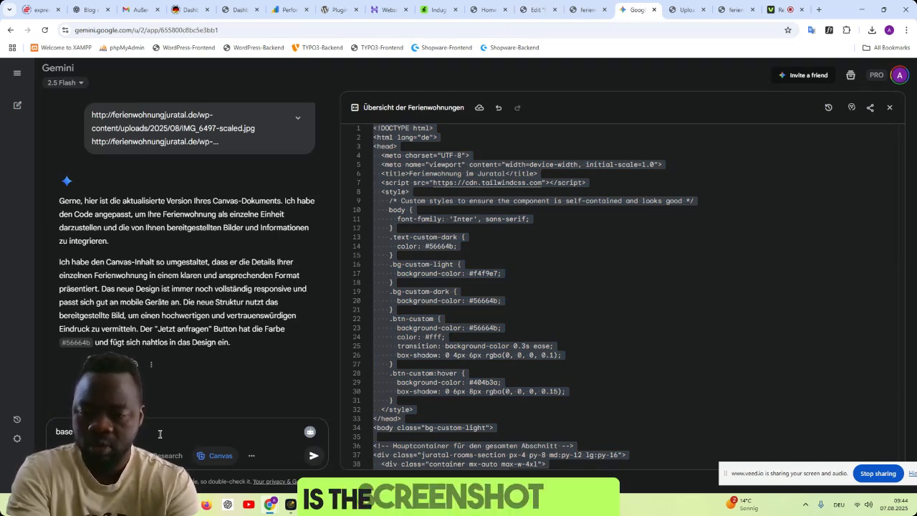
{"action": "key", "text": "BackSpace"}
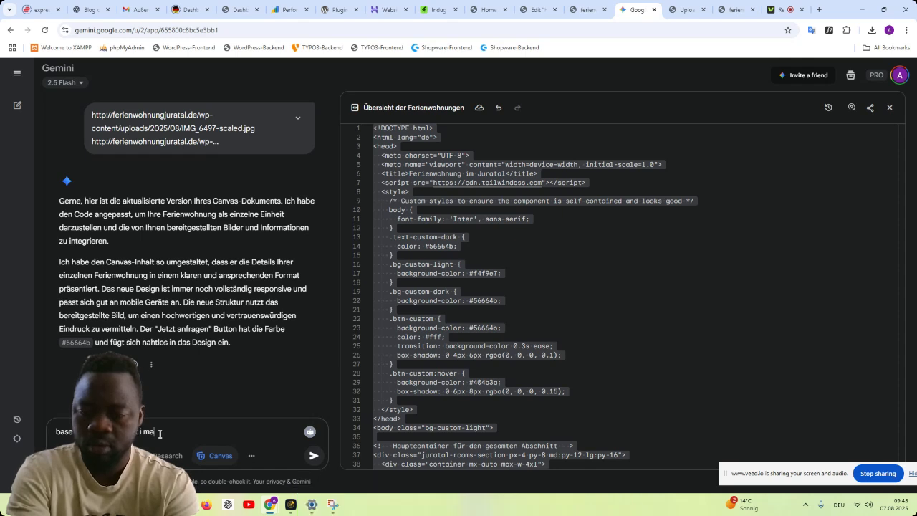
{"action": "type", "text": "ge, it "}
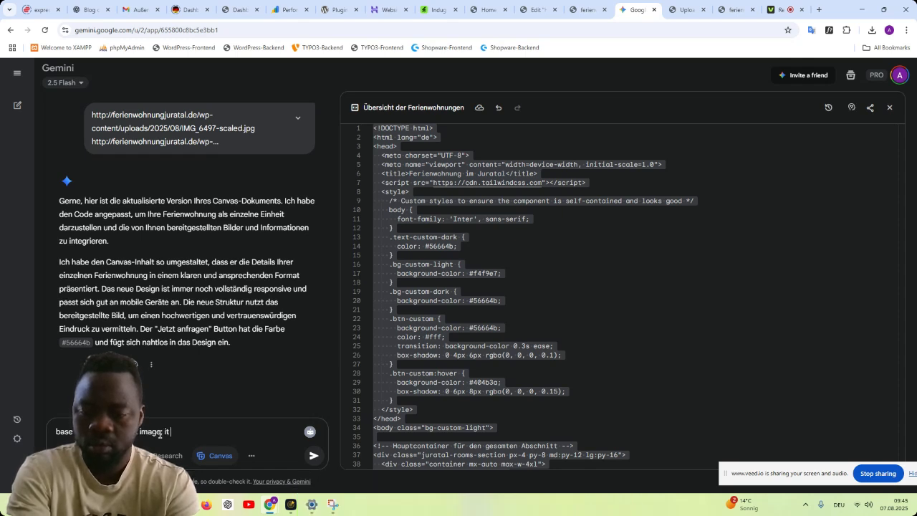
{"action": "type", "text": "is 3 car"}
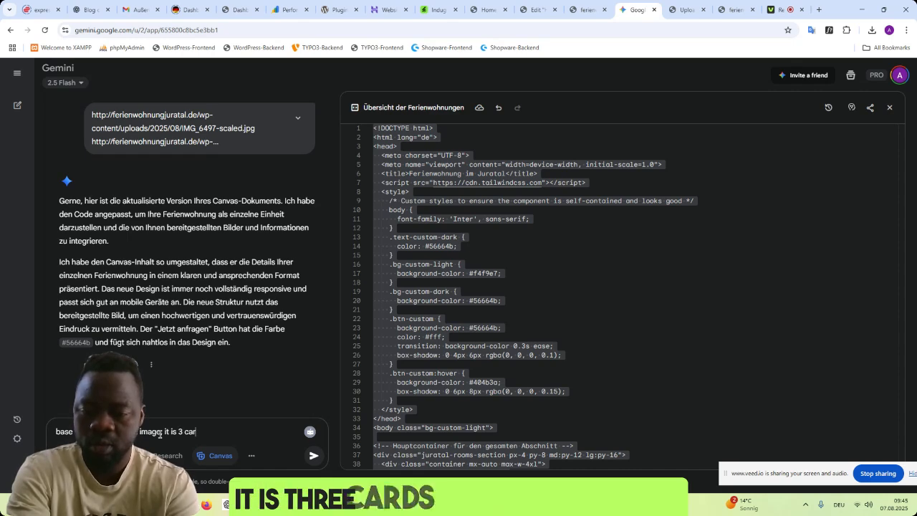
{"action": "type", "text": "ds and i prov"}
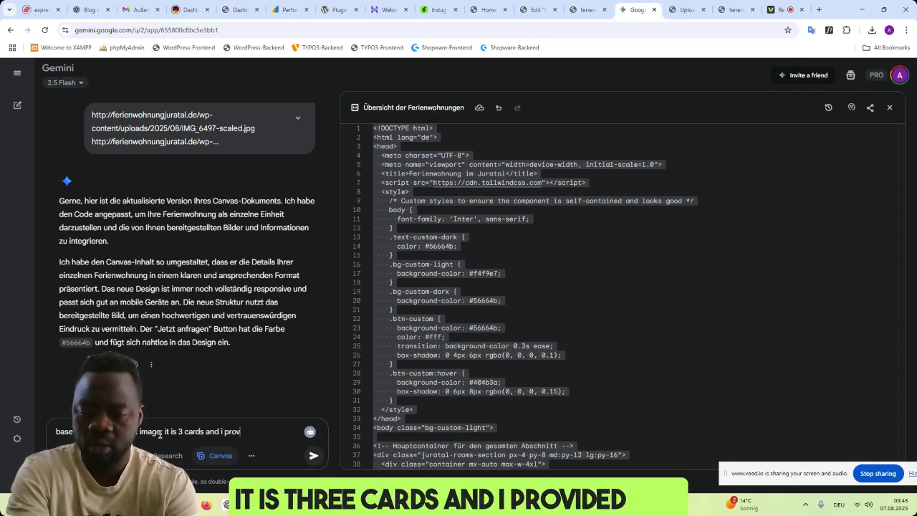
{"action": "type", "text": "ided you with"}
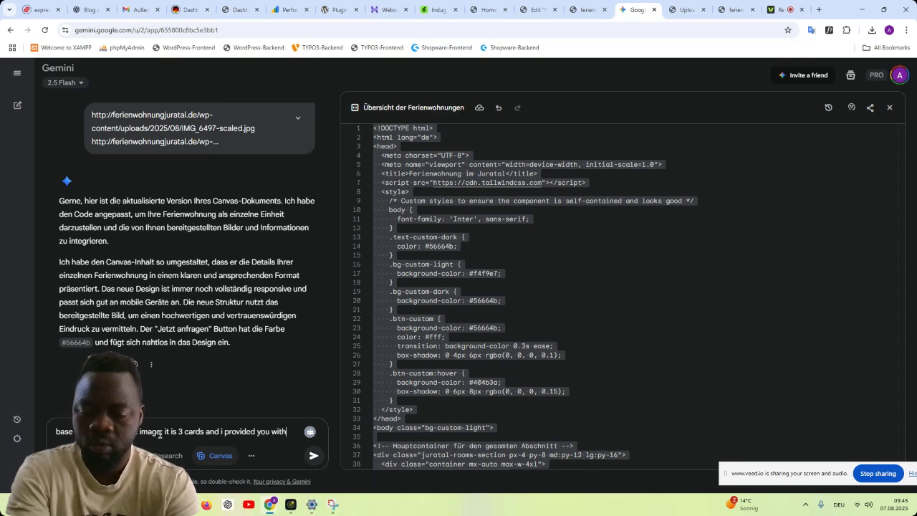
{"action": "type", "text": " 3 imag"}
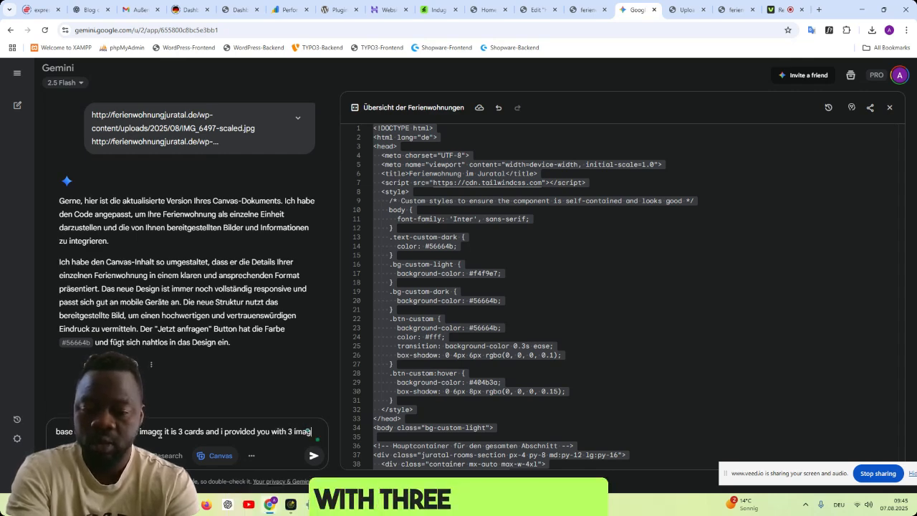
{"action": "type", "text": "e urls"}
- Finish the prompt by stating that 3 image urls were provided, and submit it
{"action": "key", "text": "Return"}
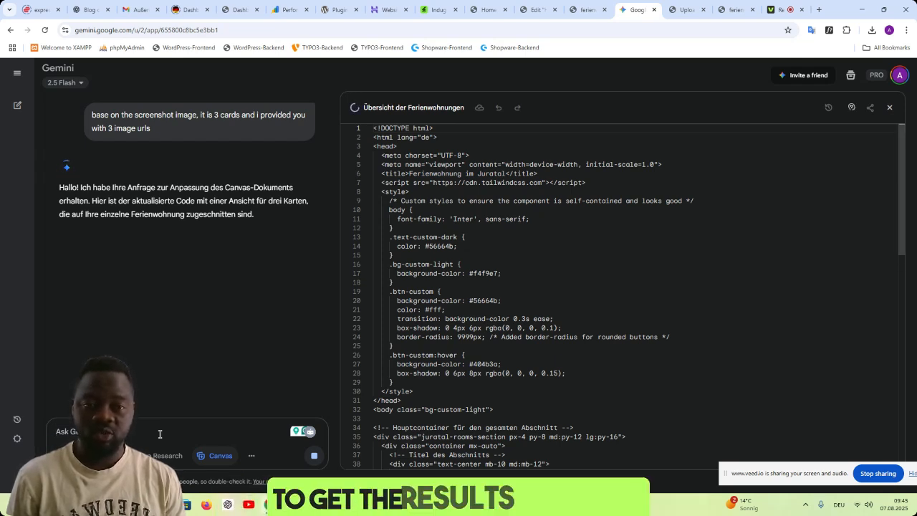
- Replace the code of the Unsere Ferienwohnung HTML widget in the Elementor editor with Gemini's complete three-card code
{"action": "left_click", "coordinate": [526, 13]}
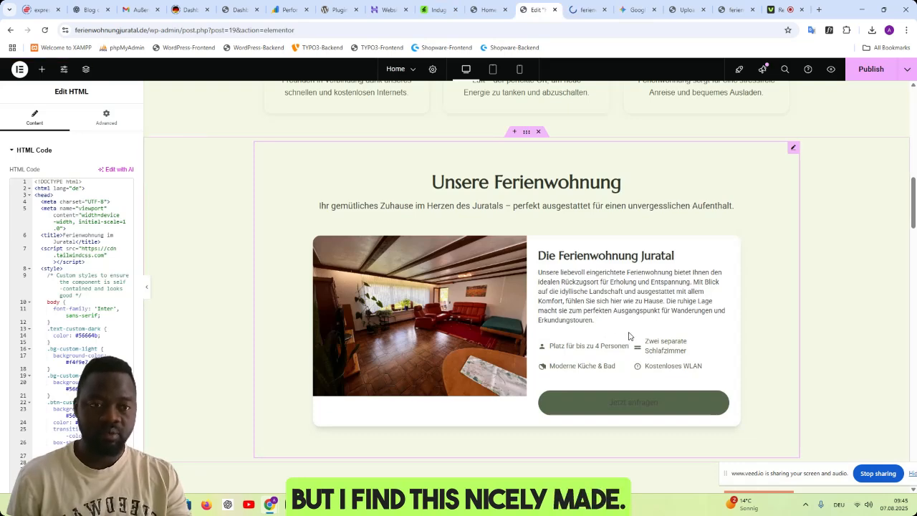
{"action": "scroll", "coordinate": [631, 335], "scroll_direction": "down", "scroll_amount": 5}
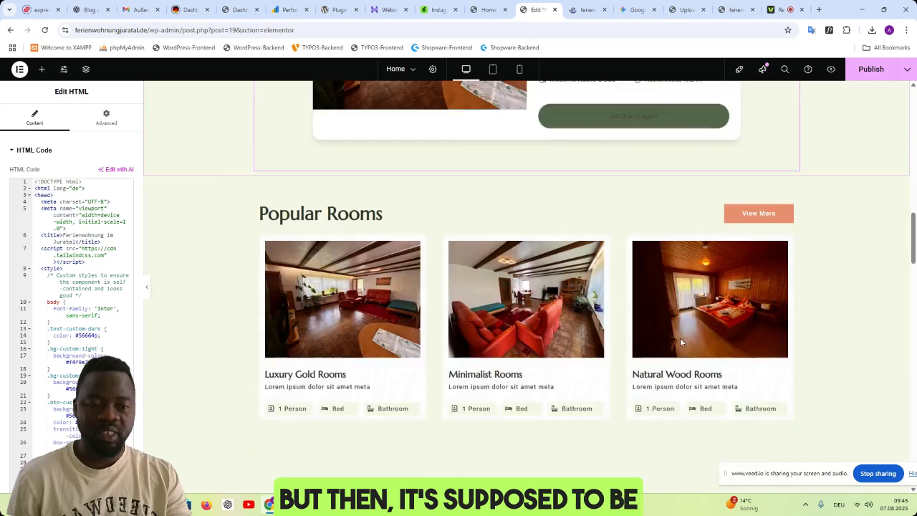
{"action": "scroll", "coordinate": [681, 269], "scroll_direction": "up", "scroll_amount": 1}
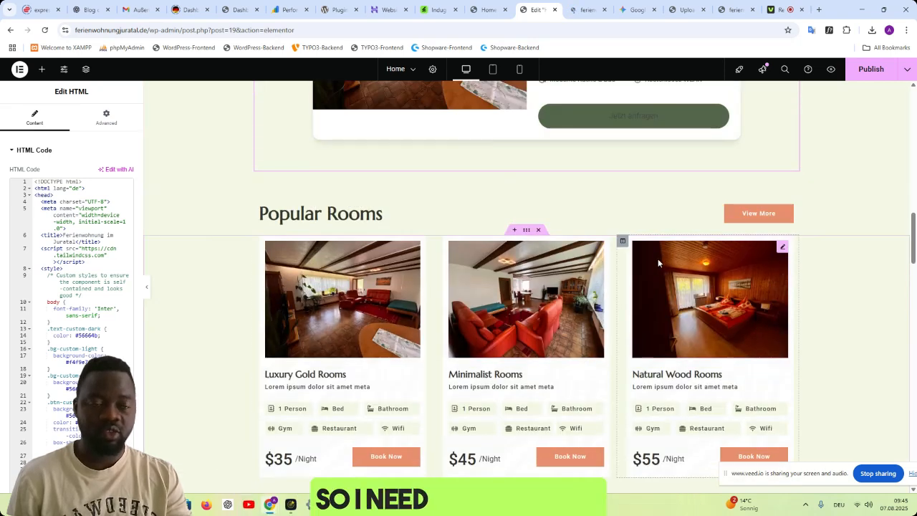
{"action": "left_click", "coordinate": [624, 16]}
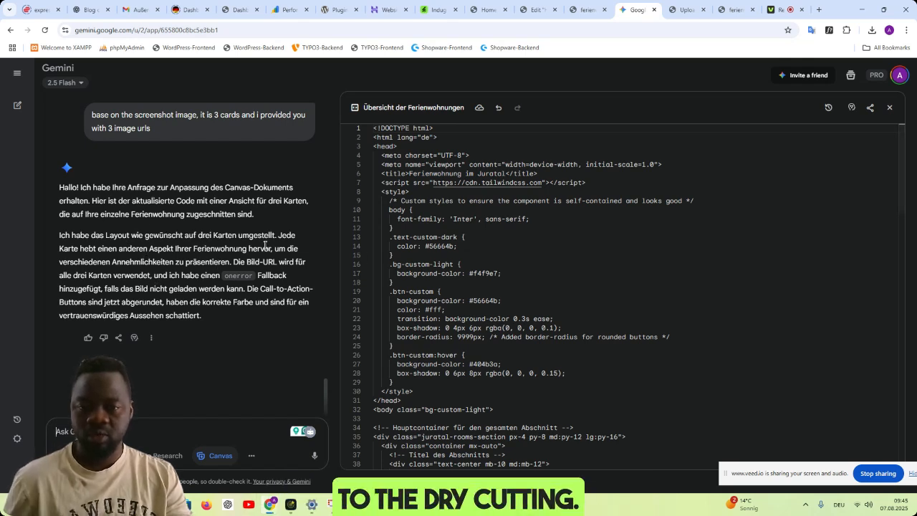
{"action": "left_click", "coordinate": [605, 299]}
{"action": "key", "text": "ctrl+a"}
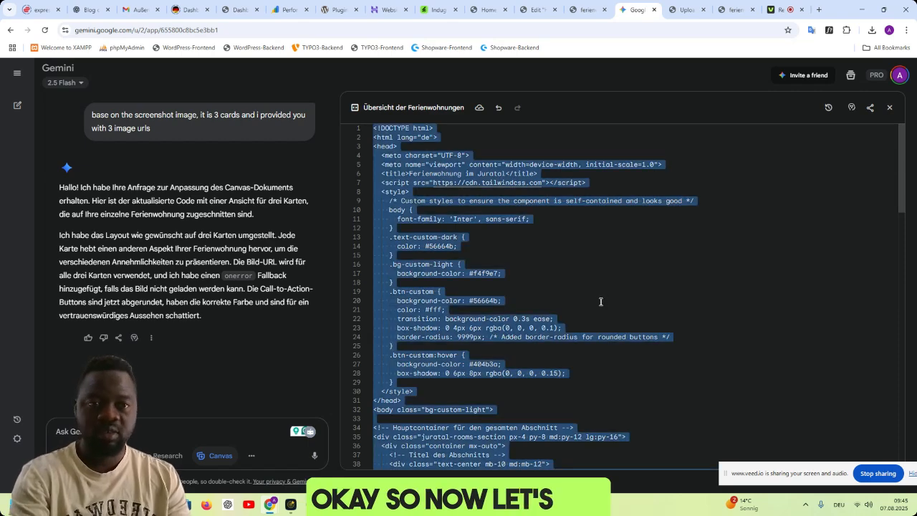
{"action": "left_click", "coordinate": [488, 10]}
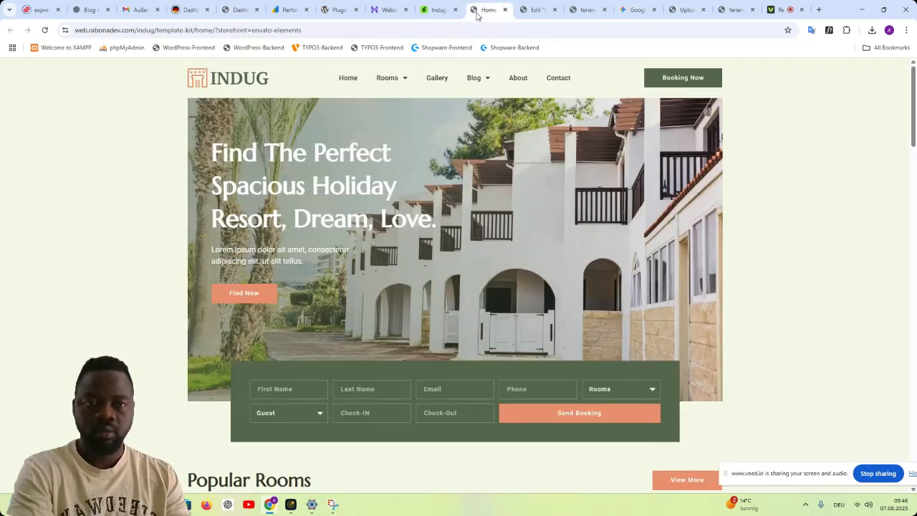
{"action": "left_click", "coordinate": [535, 9]}
{"action": "left_click", "coordinate": [97, 322]}
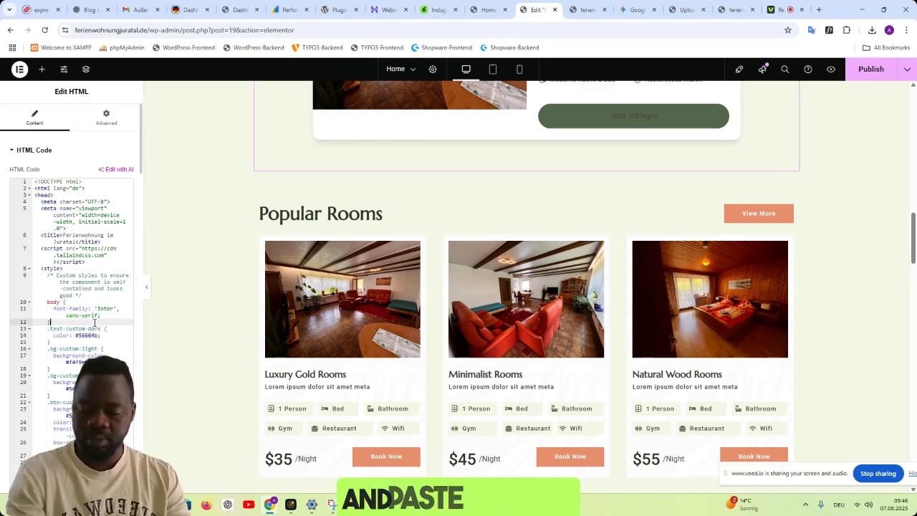
{"action": "key", "text": "ctrl+a"}
{"action": "key", "text": "ctrl+v"}
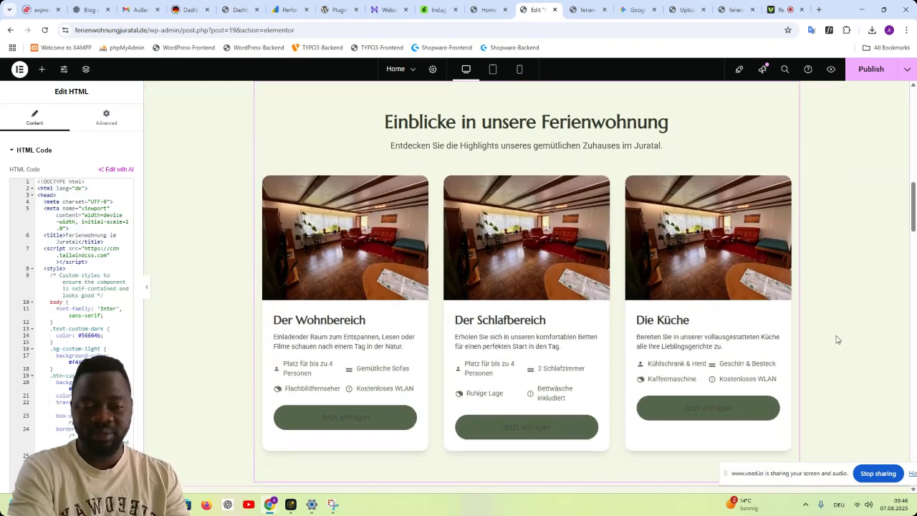
- Check the new cards' images against the Popular Rooms cards, and ask Gemini to make sure the images match with the right card
{"action": "scroll", "coordinate": [835, 344], "scroll_direction": "down", "scroll_amount": 3}
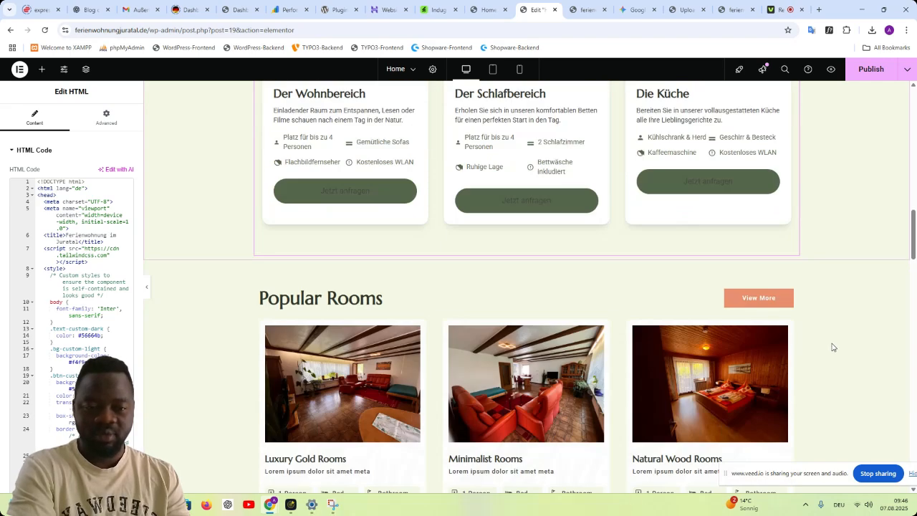
{"action": "scroll", "coordinate": [833, 347], "scroll_direction": "up", "scroll_amount": 2}
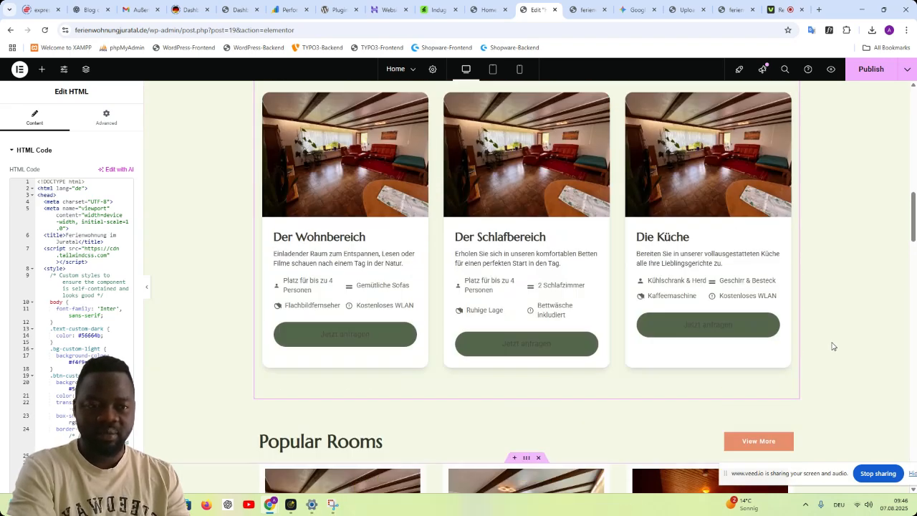
{"action": "scroll", "coordinate": [834, 346], "scroll_direction": "up", "scroll_amount": 1}
{"action": "scroll", "coordinate": [753, 340], "scroll_direction": "down", "scroll_amount": 1}
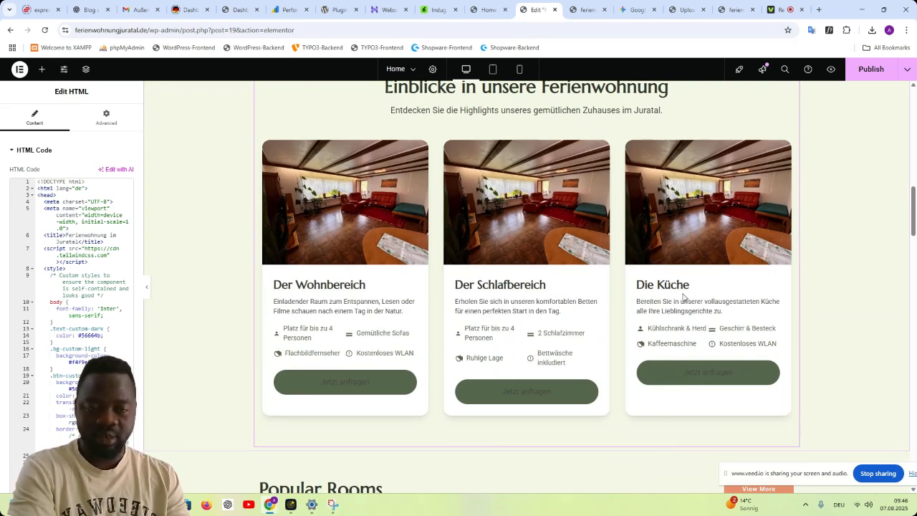
{"action": "left_click", "coordinate": [627, 14]}
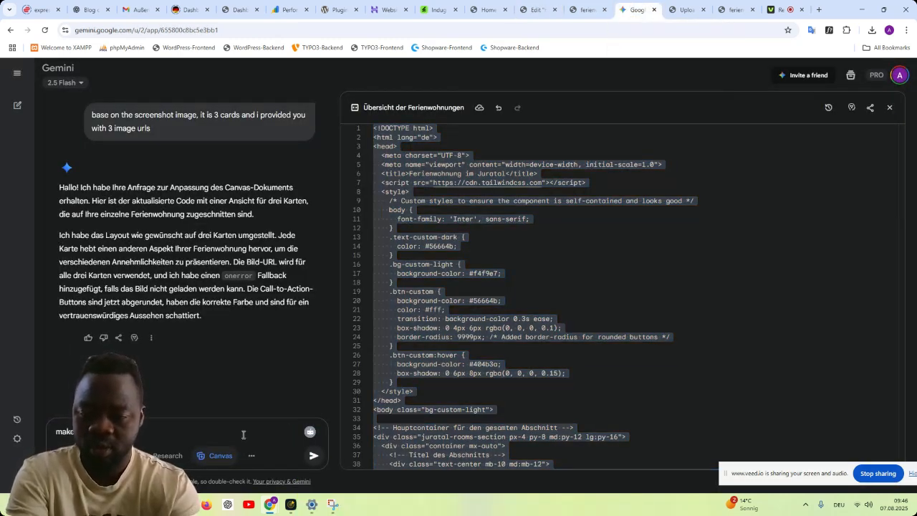
{"action": "type", "text": "s matches w"}
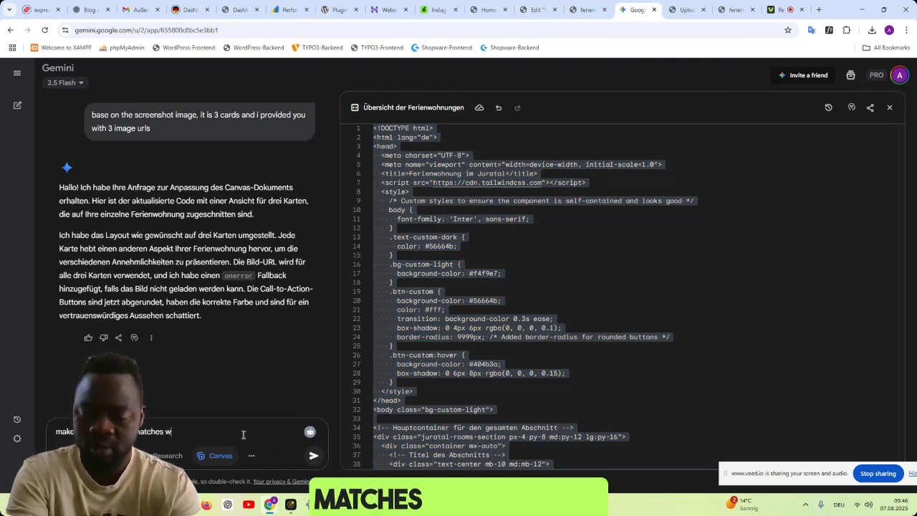
{"action": "type", "text": "ith the right car"}
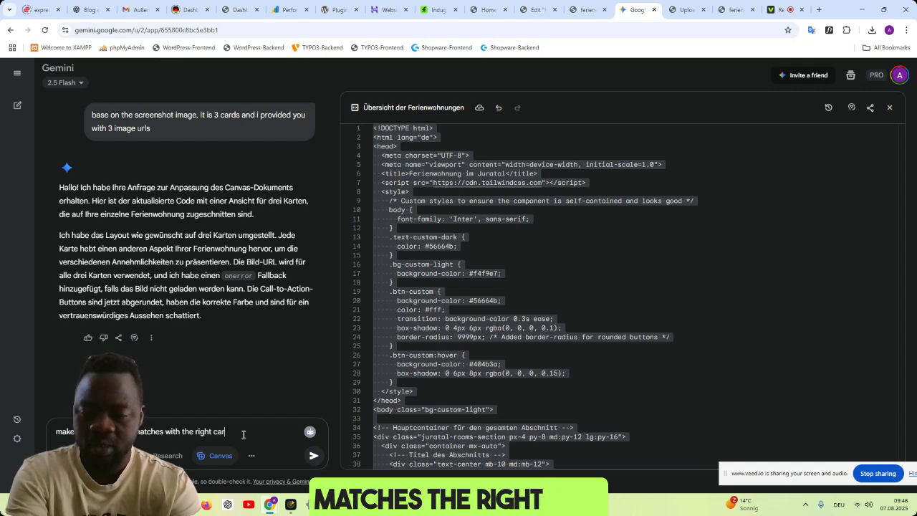
{"action": "type", "text": "d"}
{"action": "key", "text": "Return"}
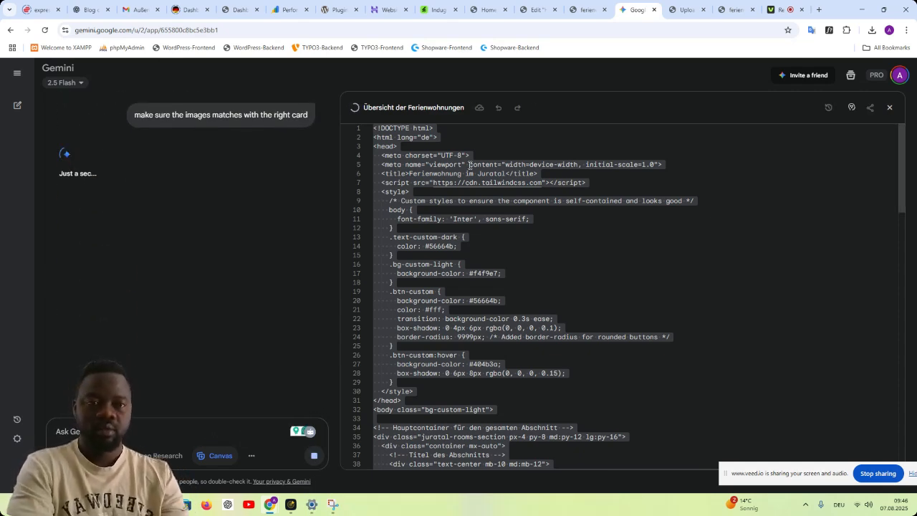
- In the Elementor editor, review the Einblicke in unsere Ferienwohnung cards alongside the Ihre Vorteile auf einen Blick and Popular Rooms sections
{"action": "left_click", "coordinate": [569, 17]}
{"action": "left_click", "coordinate": [532, 12]}
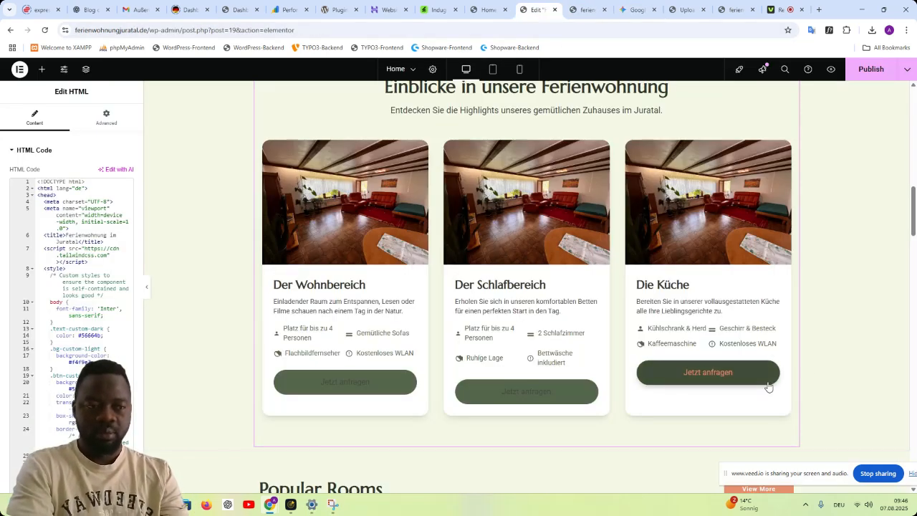
{"action": "scroll", "coordinate": [841, 314], "scroll_direction": "up", "scroll_amount": 1}
{"action": "scroll", "coordinate": [840, 313], "scroll_direction": "up", "scroll_amount": 5}
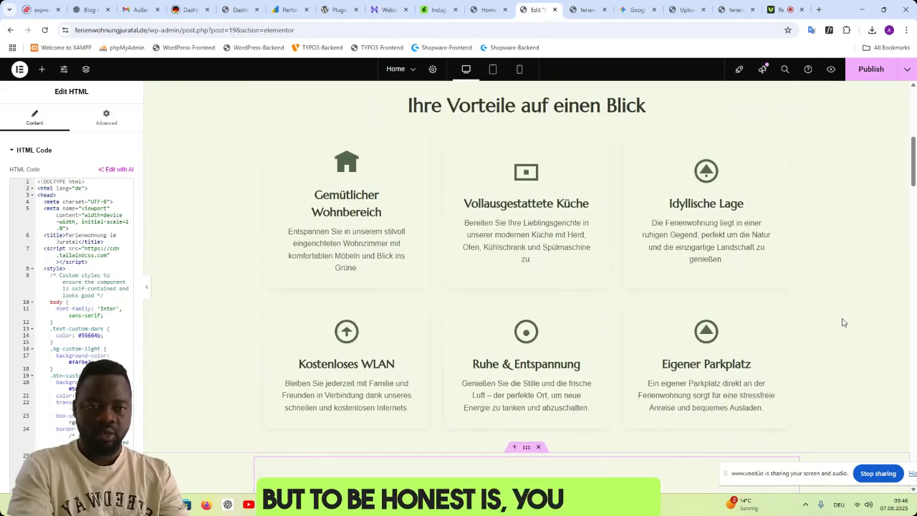
{"action": "scroll", "coordinate": [842, 315], "scroll_direction": "down", "scroll_amount": 6}
{"action": "scroll", "coordinate": [846, 320], "scroll_direction": "down", "scroll_amount": 4}
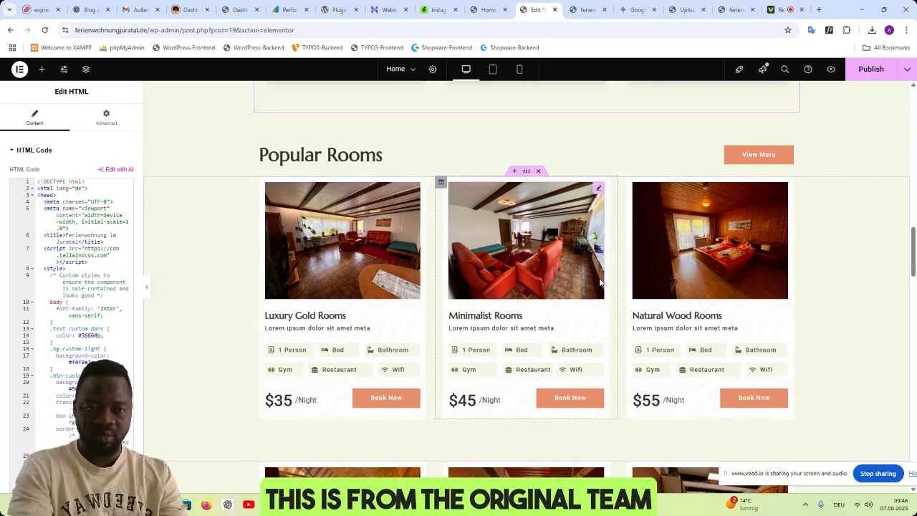
{"action": "scroll", "coordinate": [711, 287], "scroll_direction": "up", "scroll_amount": 2}
{"action": "scroll", "coordinate": [711, 287], "scroll_direction": "up", "scroll_amount": 2}
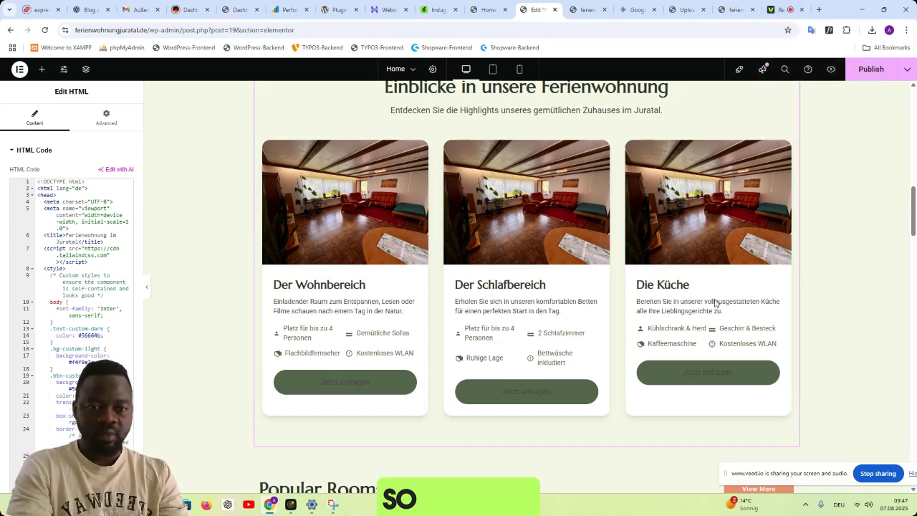
{"action": "scroll", "coordinate": [805, 280], "scroll_direction": "up", "scroll_amount": 3}
{"action": "scroll", "coordinate": [795, 278], "scroll_direction": "down", "scroll_amount": 4}
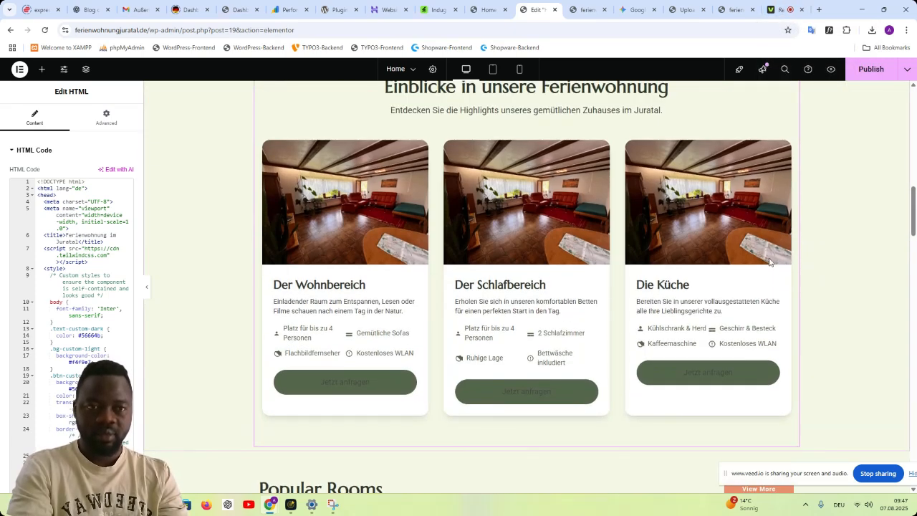
- Replace the Einblicke in unsere Ferienwohnung HTML widget's code with Gemini's complete code from the image-matching request
{"action": "left_click", "coordinate": [620, 14]}
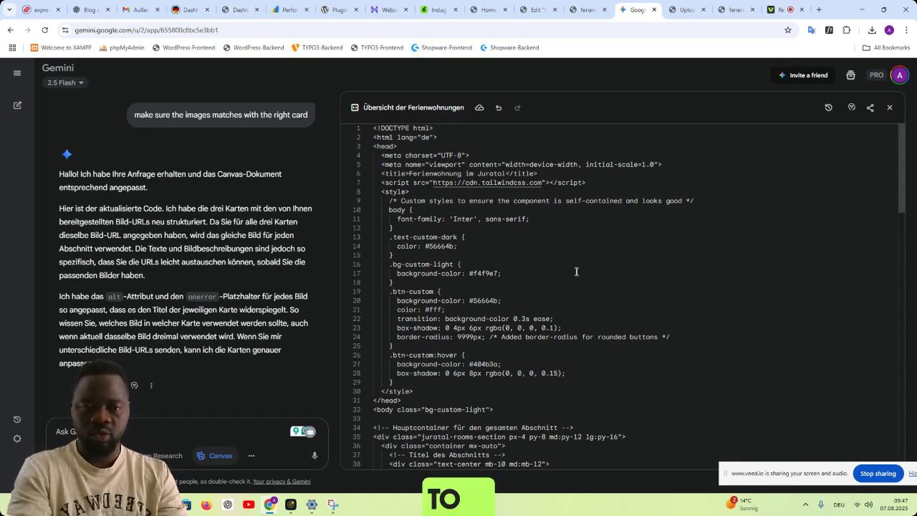
{"action": "left_click", "coordinate": [537, 274]}
{"action": "key", "text": "ctrl+a"}
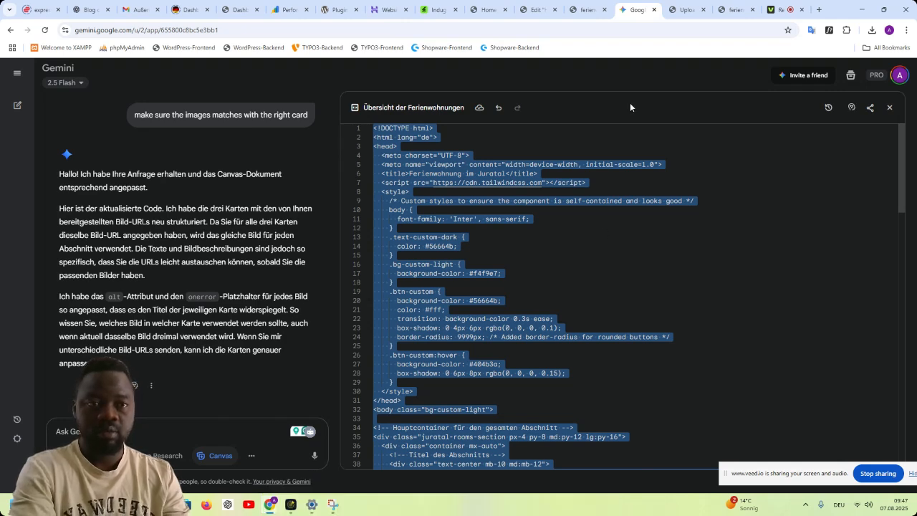
{"action": "left_click", "coordinate": [533, 10]}
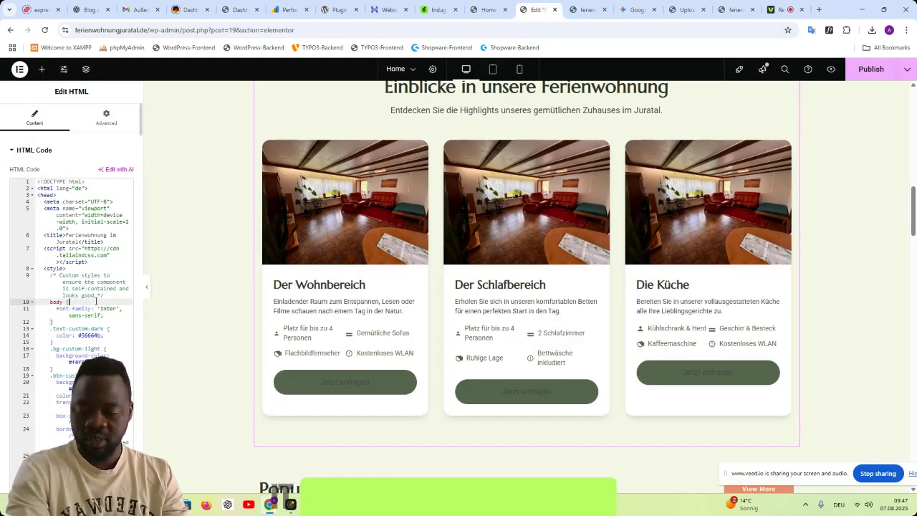
{"action": "scroll", "coordinate": [664, 389], "scroll_direction": "down", "scroll_amount": 5}
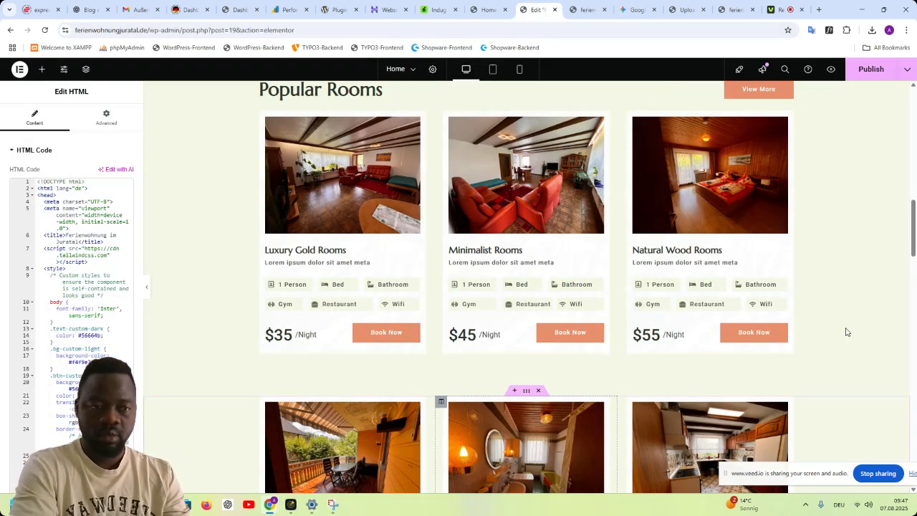
- Compare the images on the Wohnbereich, Schlafbereich and Küche cards with the photos in the Popular Rooms section
{"action": "scroll", "coordinate": [841, 321], "scroll_direction": "up", "scroll_amount": 3}
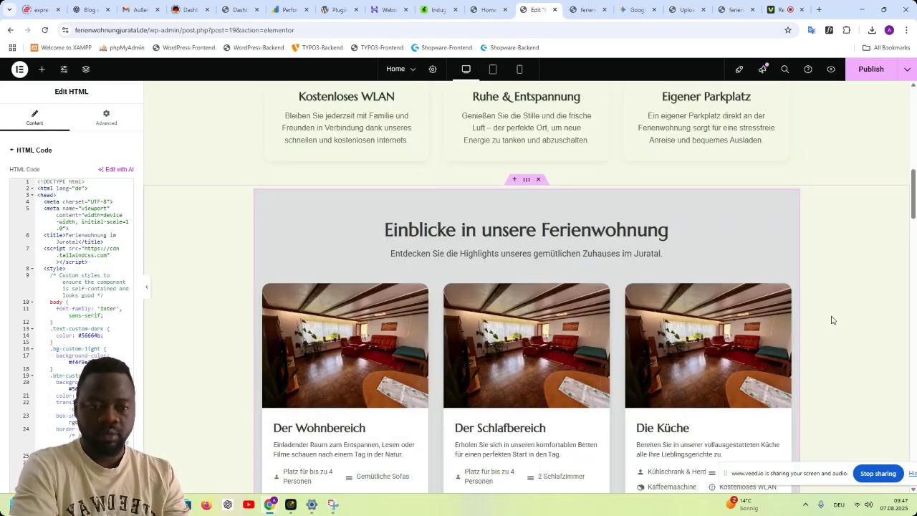
{"action": "scroll", "coordinate": [832, 319], "scroll_direction": "down", "scroll_amount": 1}
{"action": "scroll", "coordinate": [832, 321], "scroll_direction": "down", "scroll_amount": 1}
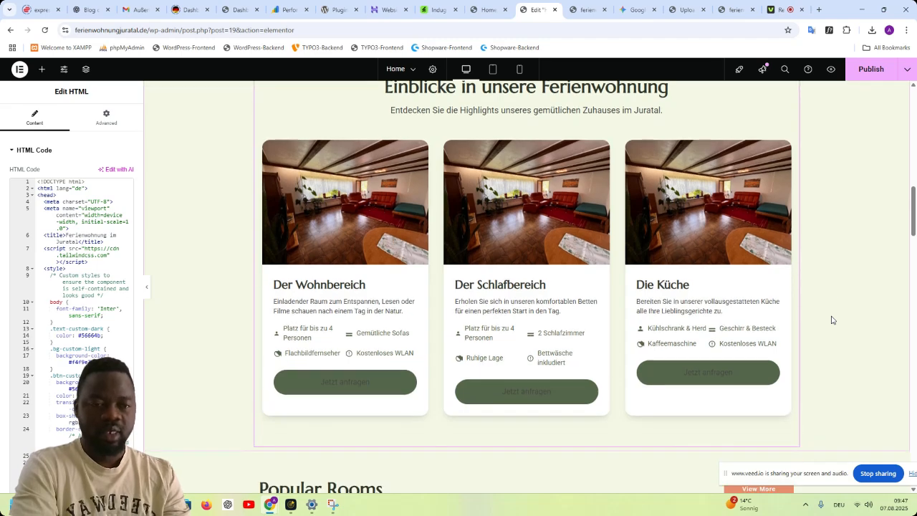
{"action": "scroll", "coordinate": [832, 320], "scroll_direction": "up", "scroll_amount": 4}
{"action": "scroll", "coordinate": [834, 317], "scroll_direction": "down", "scroll_amount": 3}
{"action": "scroll", "coordinate": [834, 315], "scroll_direction": "down", "scroll_amount": 1}
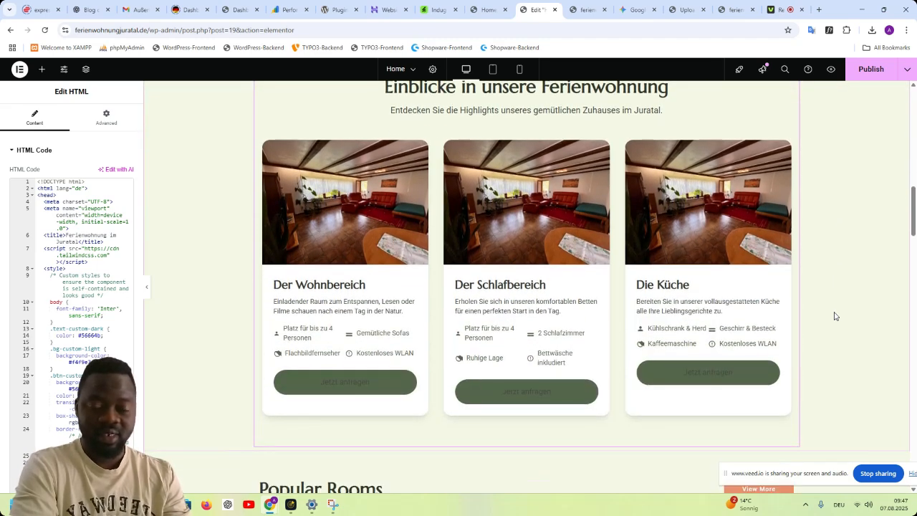
{"action": "scroll", "coordinate": [834, 317], "scroll_direction": "down", "scroll_amount": 3}
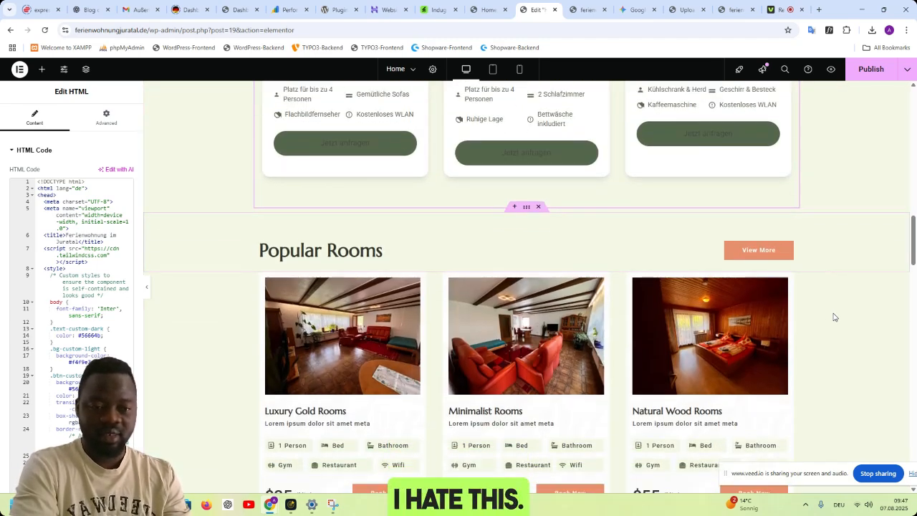
{"action": "scroll", "coordinate": [834, 318], "scroll_direction": "down", "scroll_amount": 4}
{"action": "scroll", "coordinate": [833, 318], "scroll_direction": "up", "scroll_amount": 3}
{"action": "scroll", "coordinate": [833, 319], "scroll_direction": "up", "scroll_amount": 6}
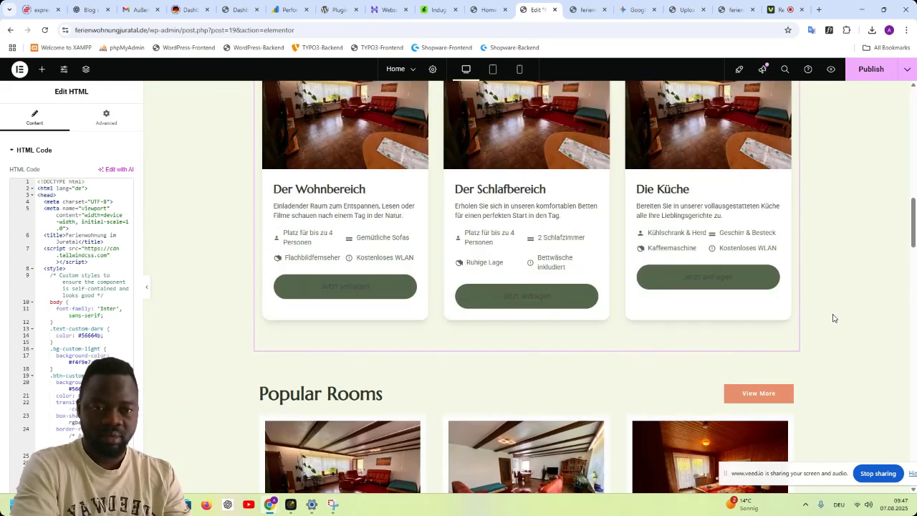
{"action": "scroll", "coordinate": [833, 318], "scroll_direction": "down", "scroll_amount": 1}
{"action": "scroll", "coordinate": [833, 318], "scroll_direction": "down", "scroll_amount": 1}
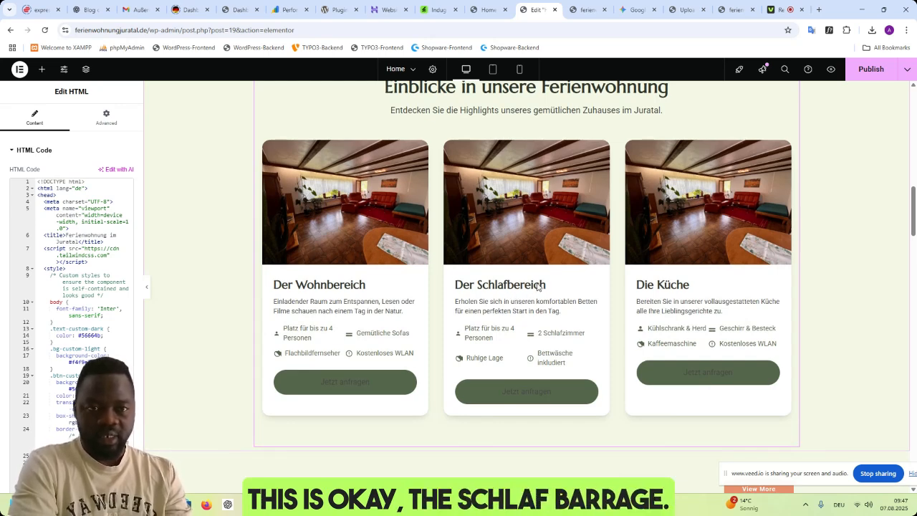
- Find the bedroom photo IMG_6503 for the Schlafbereich card in the WordPress media library and copy its file URL
{"action": "left_click", "coordinate": [577, 11]}
{"action": "mouse_move", "coordinate": [32, 66]}
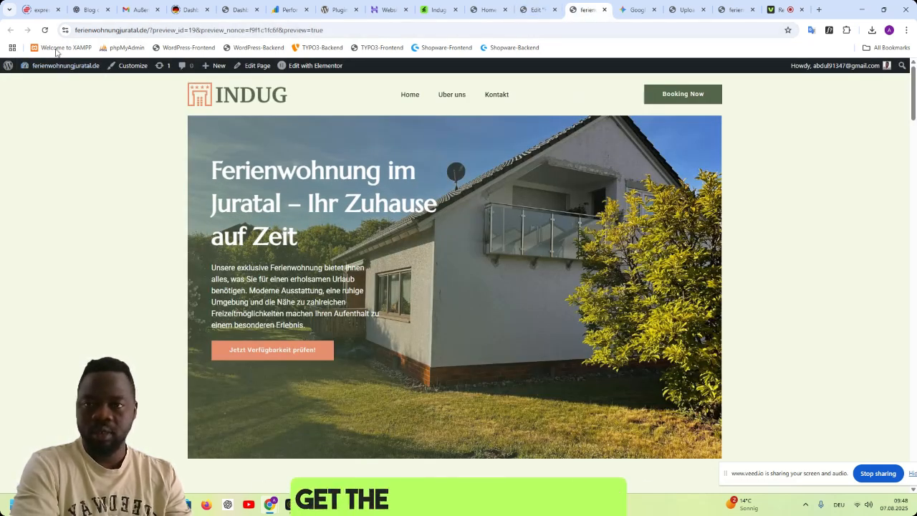
{"action": "left_click", "coordinate": [38, 85]}
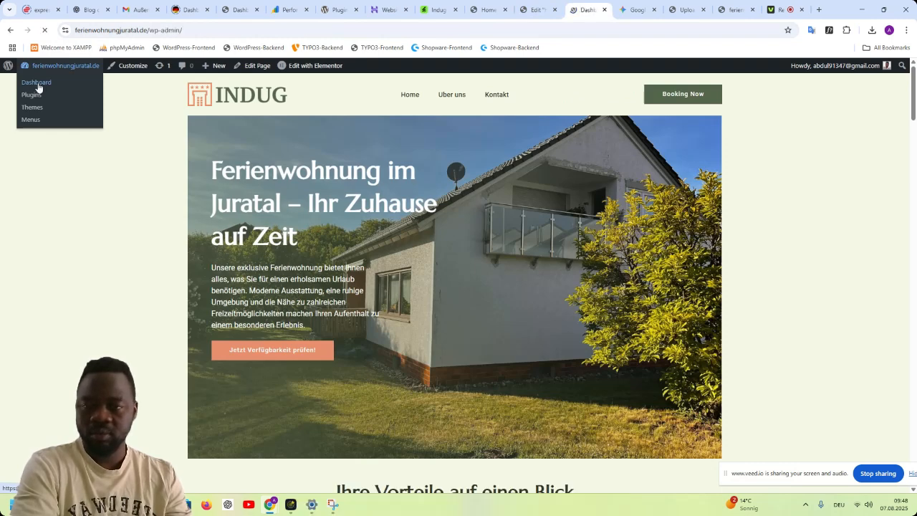
{"action": "mouse_move", "coordinate": [29, 165]}
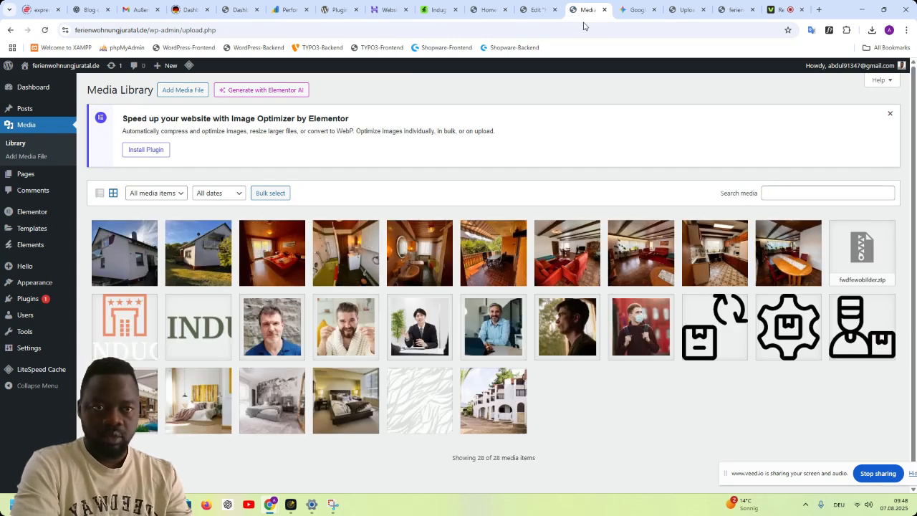
{"action": "left_click", "coordinate": [534, 13]}
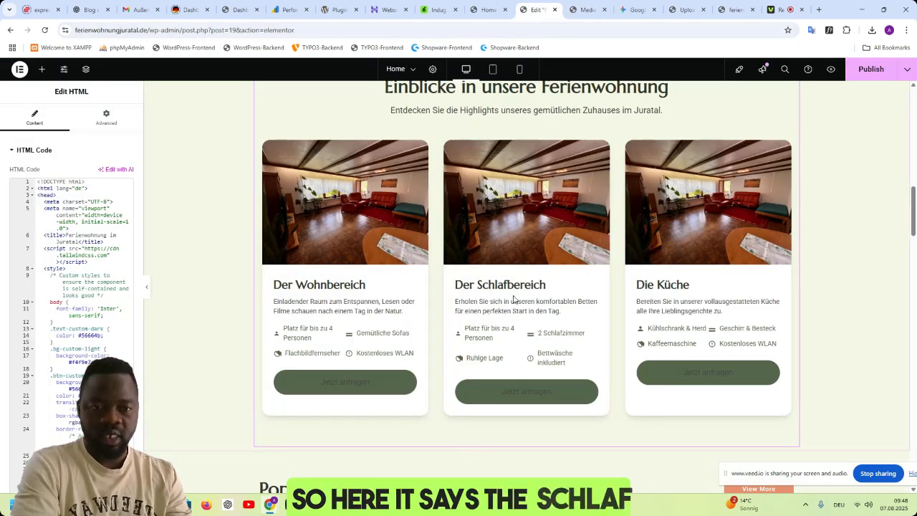
{"action": "left_click", "coordinate": [577, 16]}
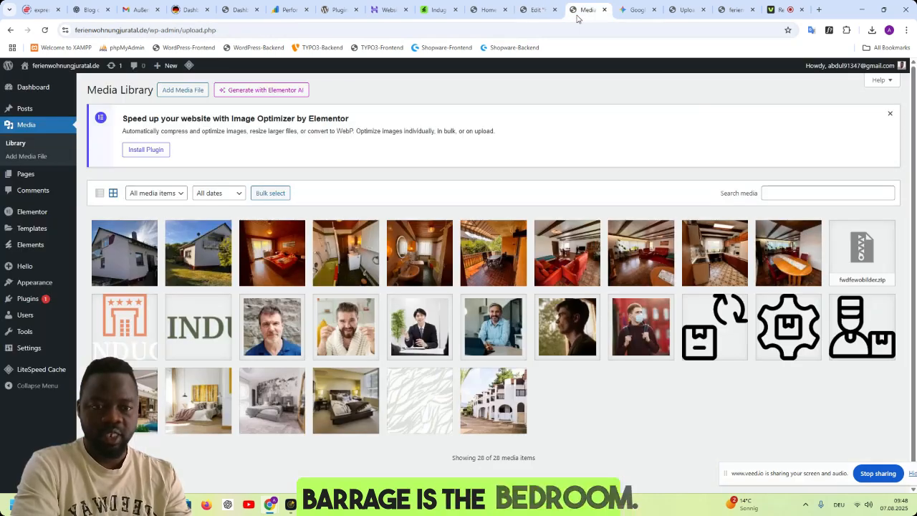
{"action": "left_click", "coordinate": [278, 265]}
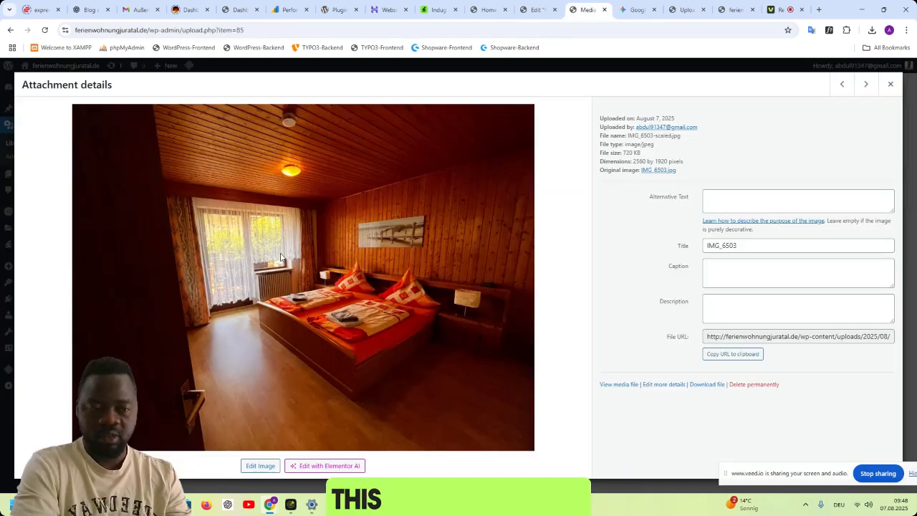
{"action": "left_click", "coordinate": [722, 358]}
- Begin a Gemini prompt with "this is the bedroom image." followed by the copied IMG_6503-scaled.jpg URL, without sending it
{"action": "left_click", "coordinate": [627, 13]}
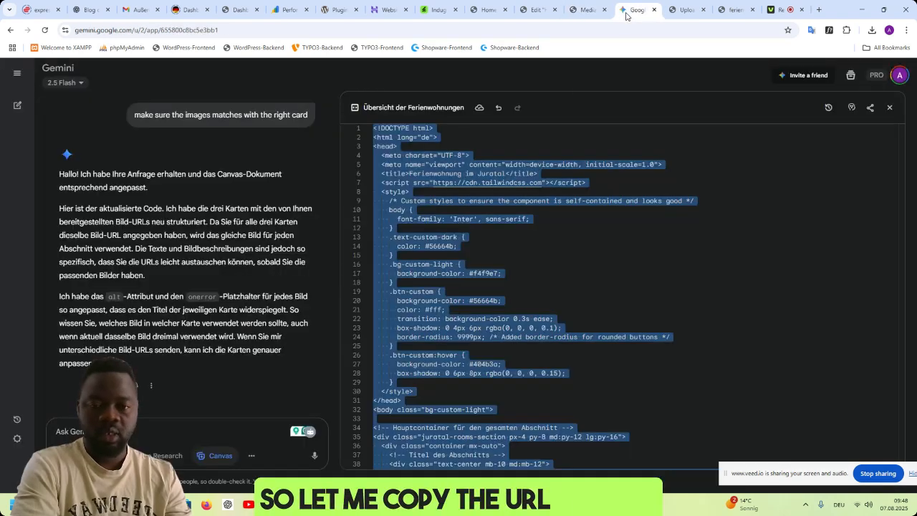
{"action": "left_click", "coordinate": [260, 429]}
{"action": "type", "text": "this"}
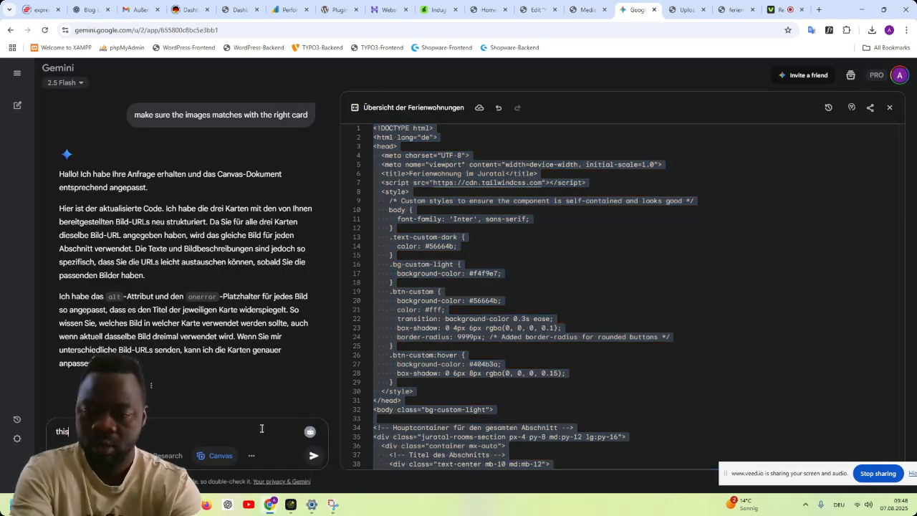
{"action": "type", "text": " i"}
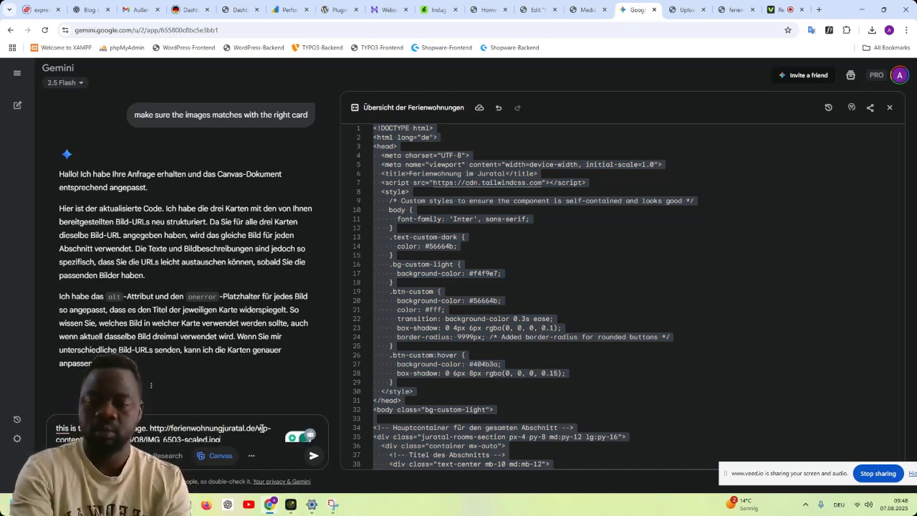
- Check the remaining cards in the Elementor editor and copy the file URL of kitchen photo IMG_6495 from the WordPress media library
{"action": "left_click", "coordinate": [536, 10]}
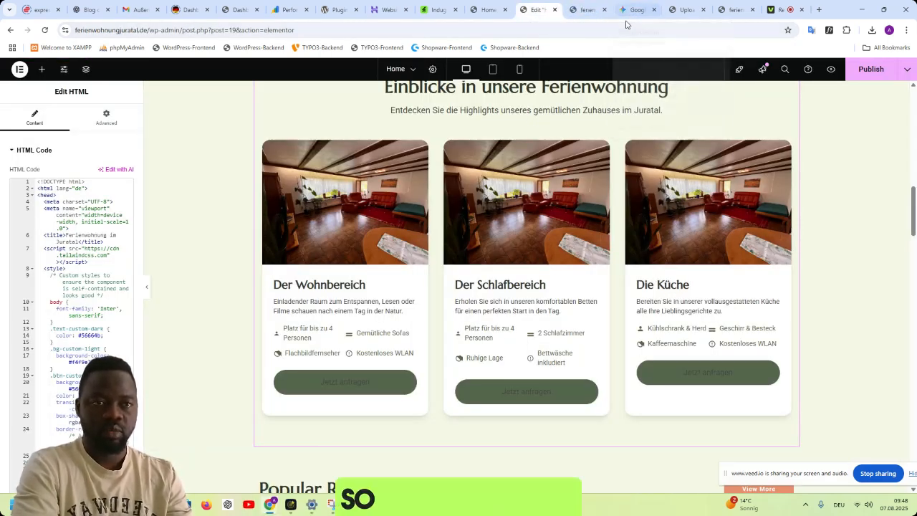
{"action": "left_click", "coordinate": [576, 14]}
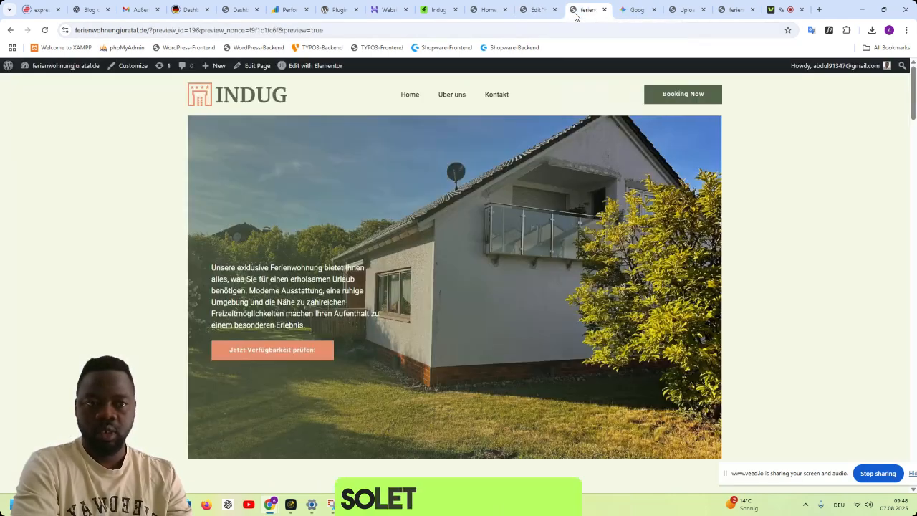
{"action": "mouse_move", "coordinate": [41, 65]}
{"action": "left_click", "coordinate": [40, 83]}
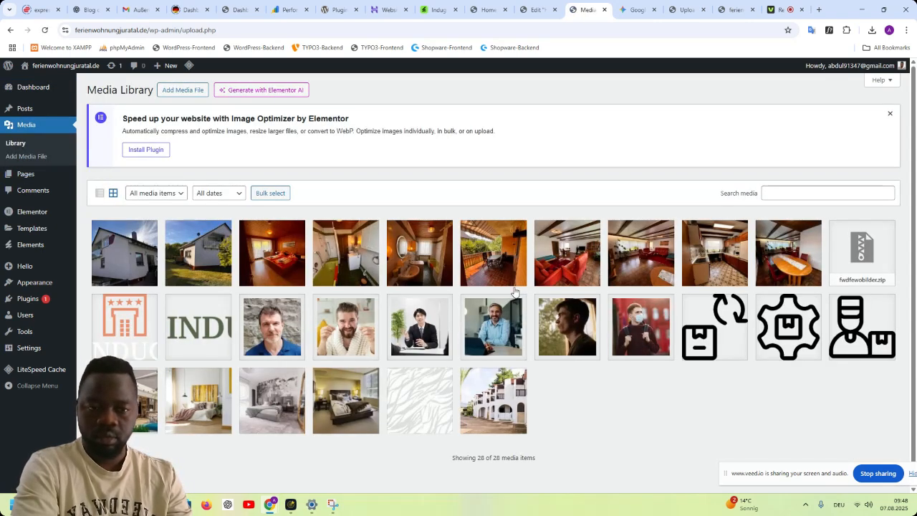
{"action": "left_click", "coordinate": [720, 263]}
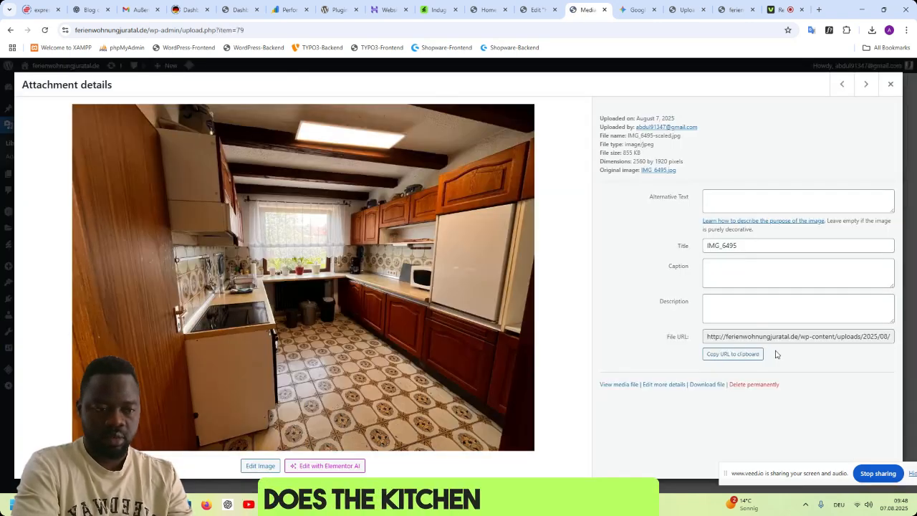
{"action": "left_click", "coordinate": [730, 355]}
- Add "here is the kitchen url" and the copied IMG_6495-scaled.jpg URL to the unsent Gemini prompt
{"action": "left_click", "coordinate": [621, 13]}
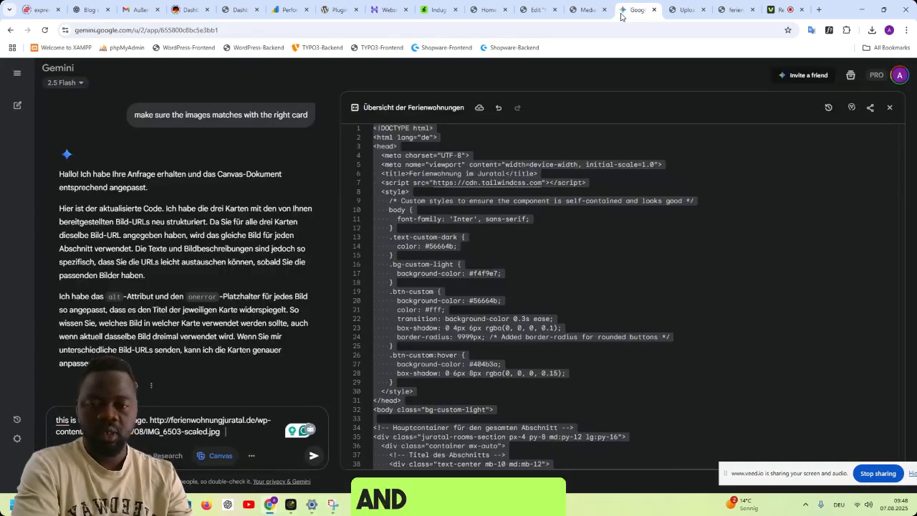
{"action": "type", "text": "e is the kit"}
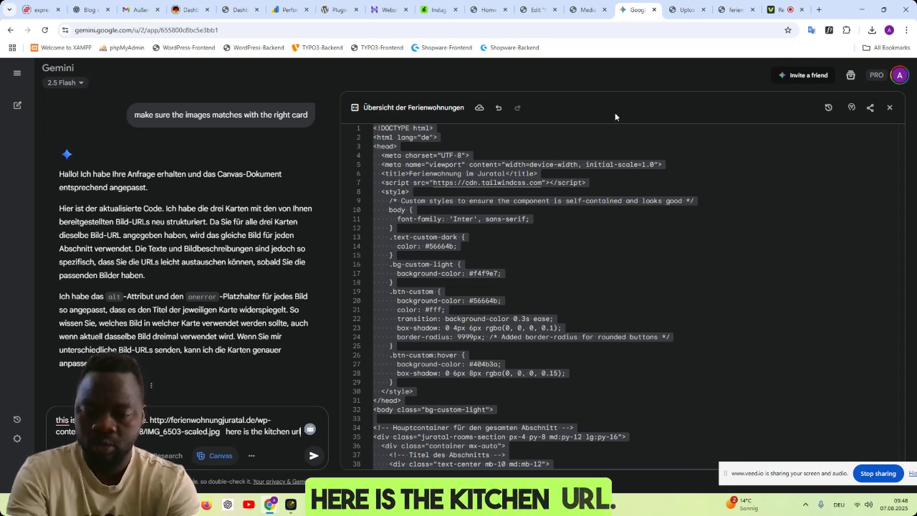
{"action": "type", "text": "chen url"}
{"action": "key", "text": "ctrl+v"}
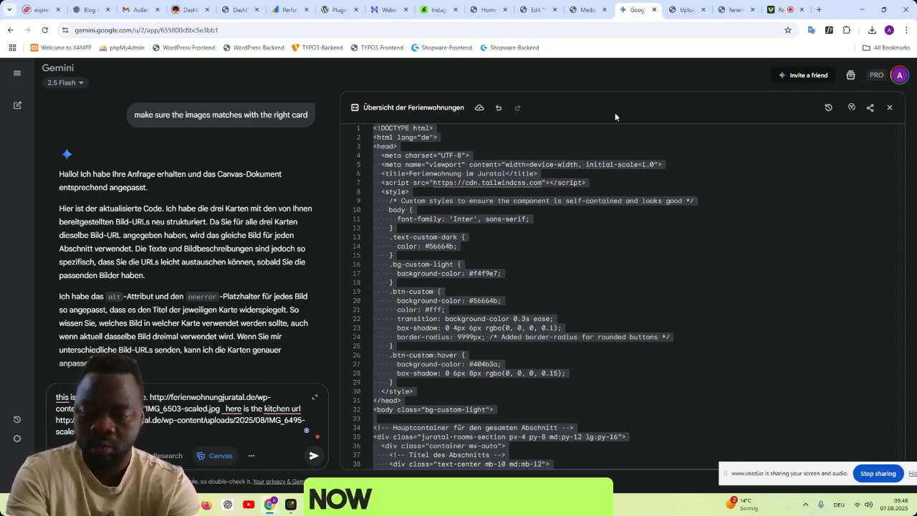
- Complete the prompt by asking for the cards with the right image, visible in canva, and send it to Gemini
{"action": "type", "text": "the"}
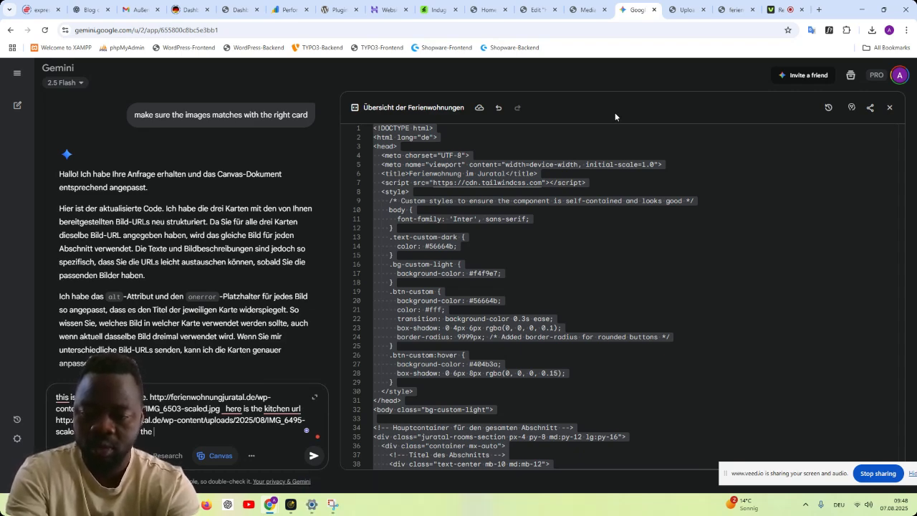
{"action": "type", "text": " cards with the "}
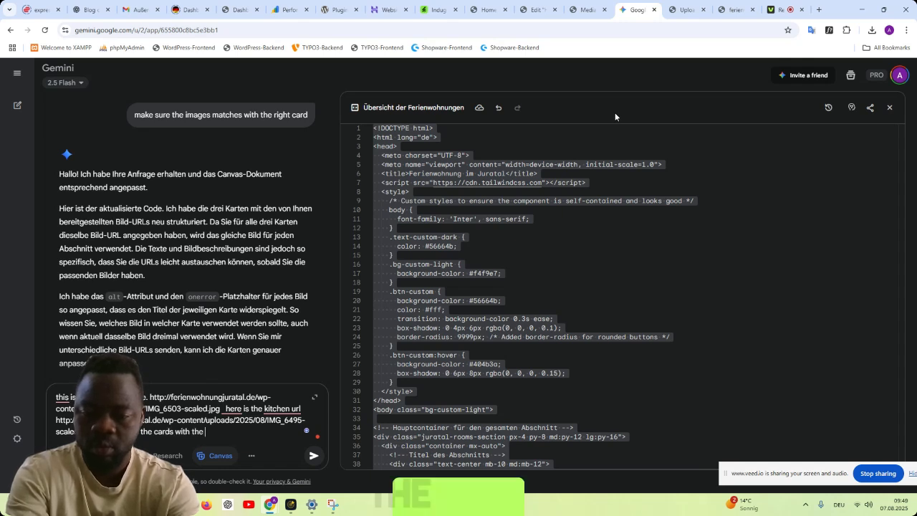
{"action": "type", "text": "right image and make su"}
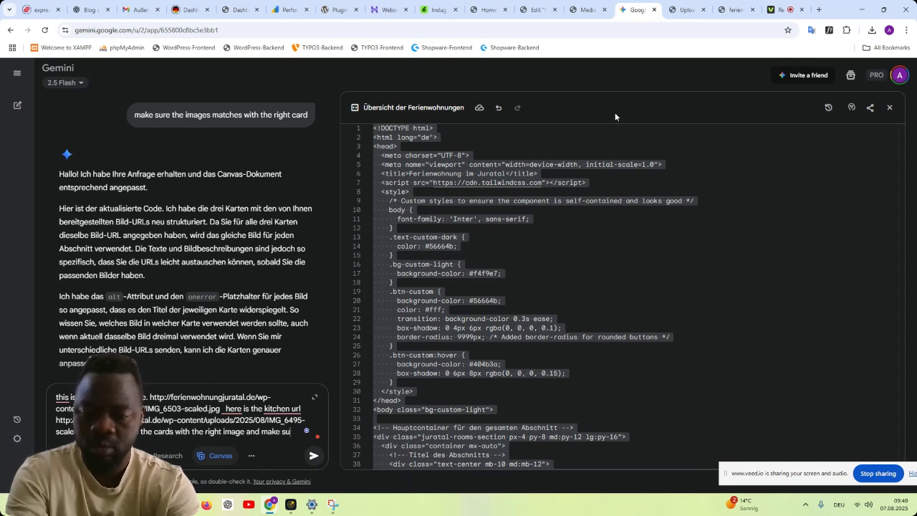
{"action": "type", "text": "re there va to be visibl"}
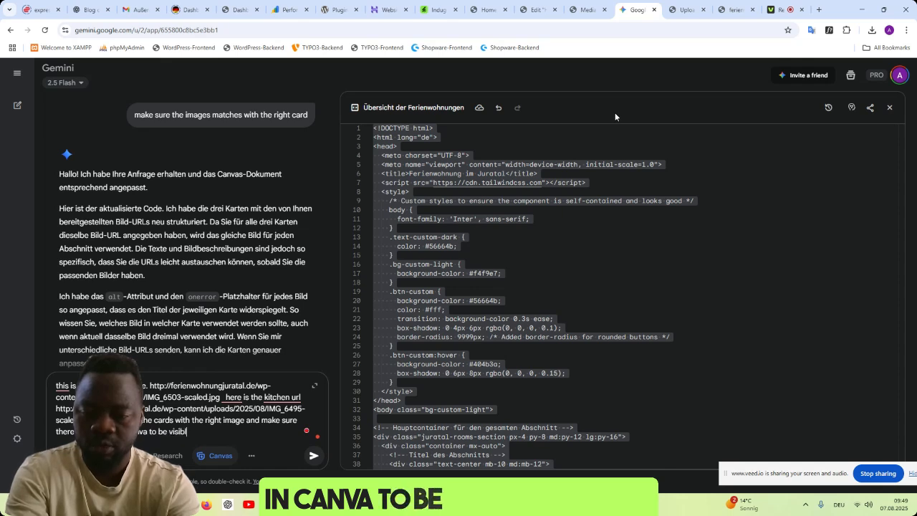
{"action": "type", "text": "e,"}
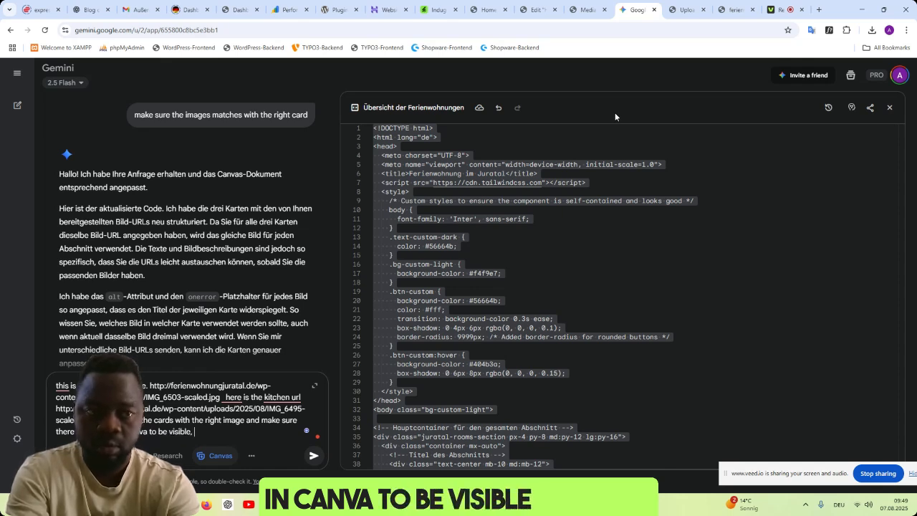
{"action": "key", "text": "Return"}
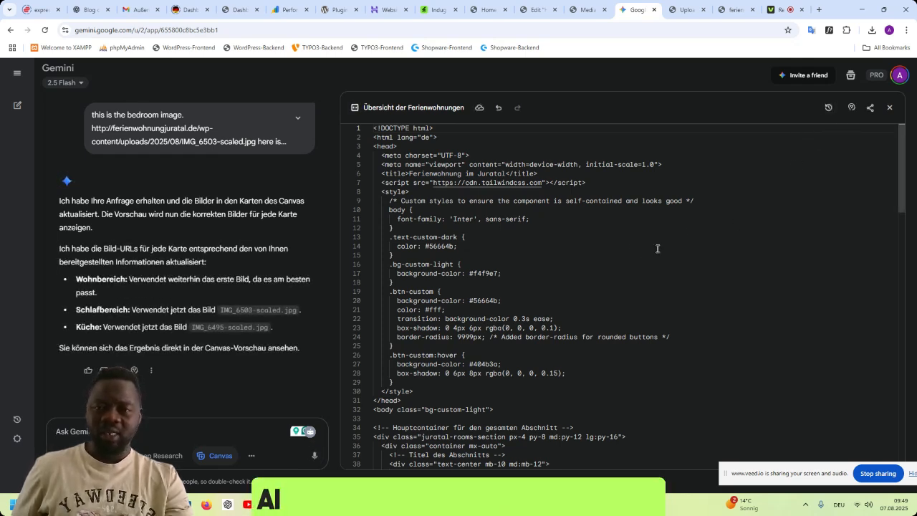
- Copy the complete updated card code from Gemini's Übersicht der Ferienwohnungen canvas
{"action": "left_click", "coordinate": [78, 84]}
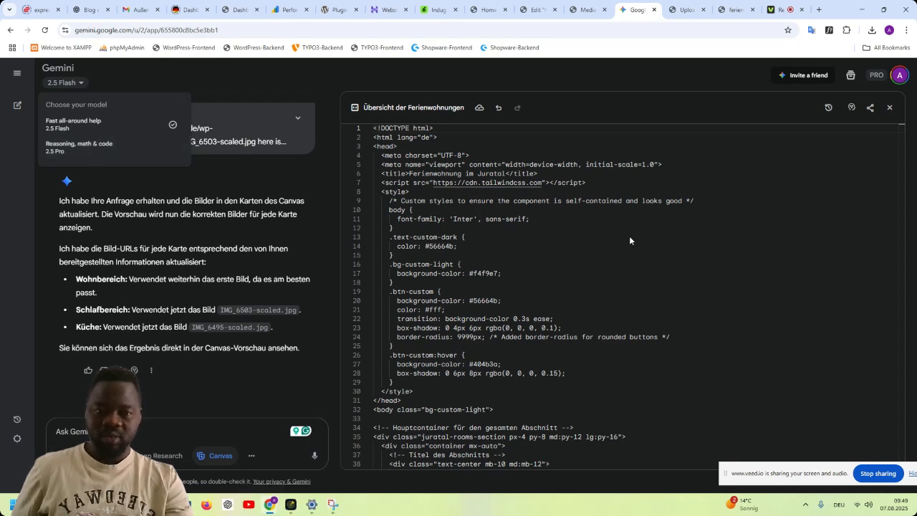
{"action": "left_click", "coordinate": [655, 236]}
{"action": "key", "text": "ctrl+a"}
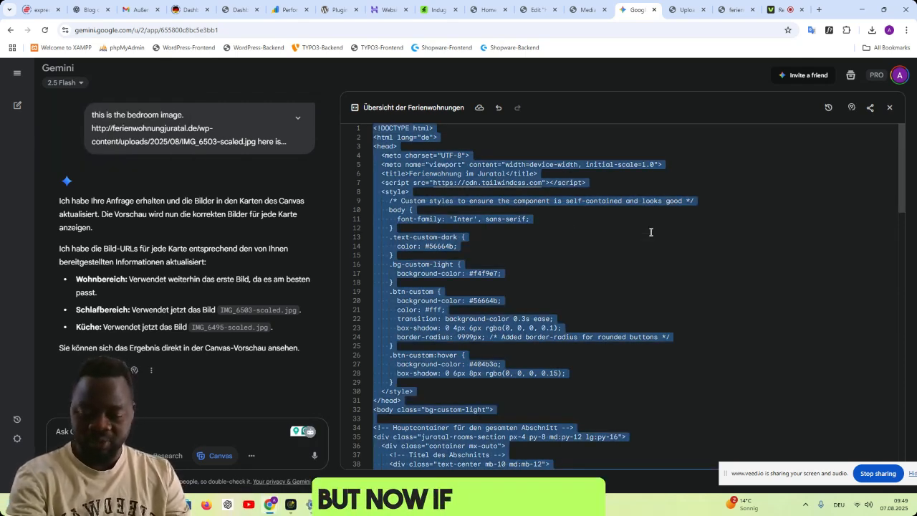
- Replace the Einblicke in unsere Ferienwohnung HTML widget's code with Gemini's updated code and check the cards against Popular Rooms
{"action": "left_click", "coordinate": [539, 10]}
{"action": "scroll", "coordinate": [569, 303], "scroll_direction": "up", "scroll_amount": 3}
{"action": "scroll", "coordinate": [569, 303], "scroll_direction": "down", "scroll_amount": 3}
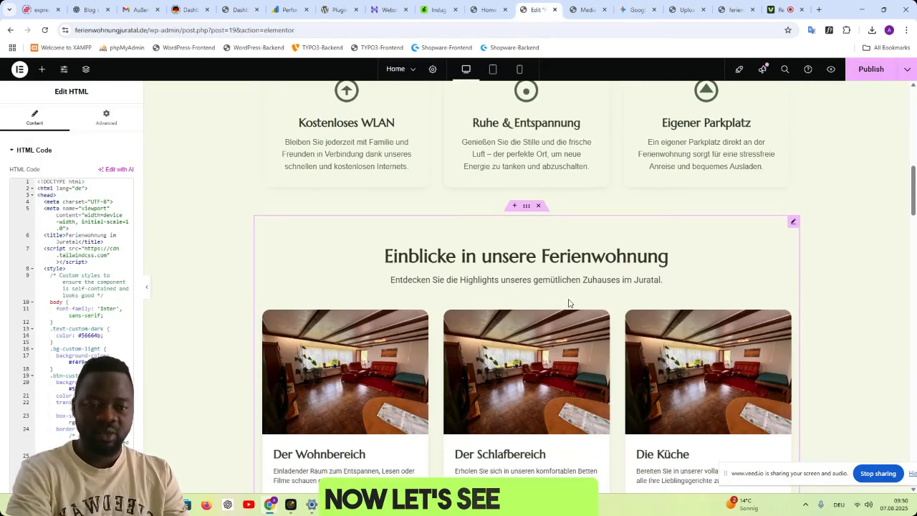
{"action": "left_click", "coordinate": [93, 293]}
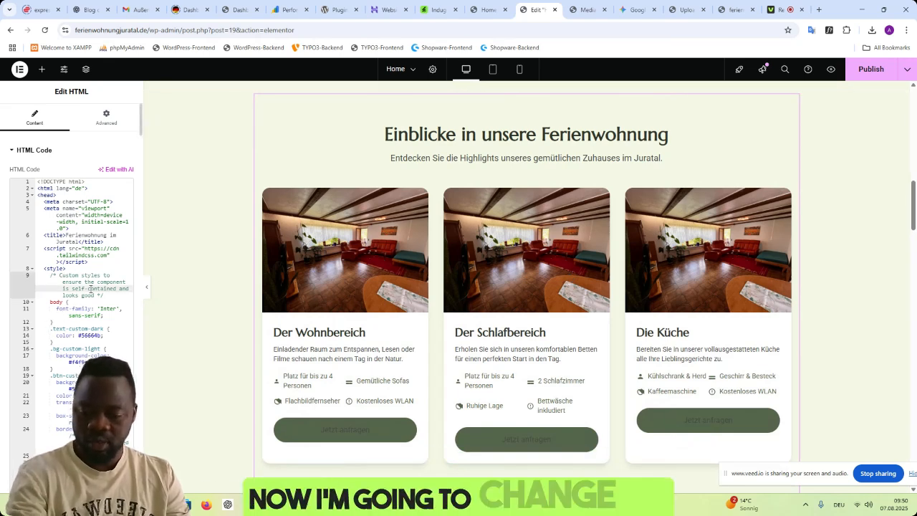
{"action": "key", "text": "ctrl+a"}
{"action": "key", "text": "ctrl+v"}
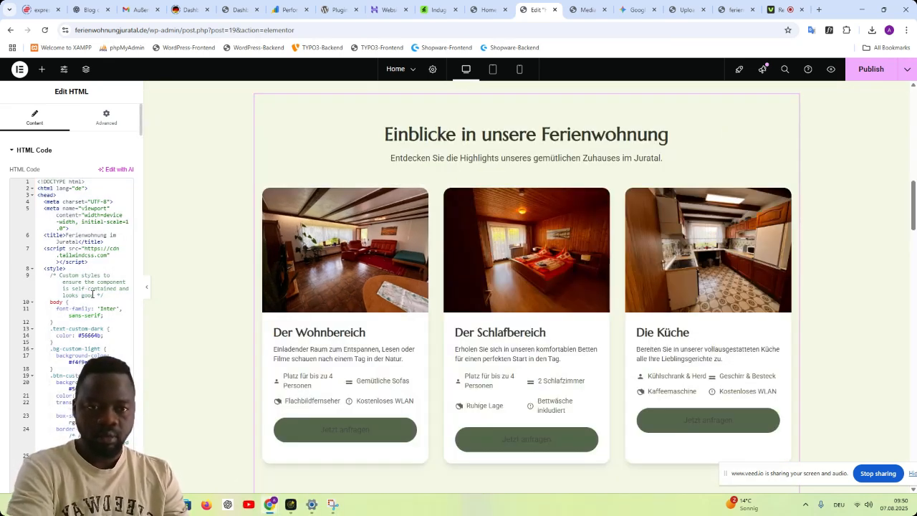
{"action": "scroll", "coordinate": [844, 313], "scroll_direction": "up", "scroll_amount": 4}
{"action": "scroll", "coordinate": [838, 310], "scroll_direction": "down", "scroll_amount": 5}
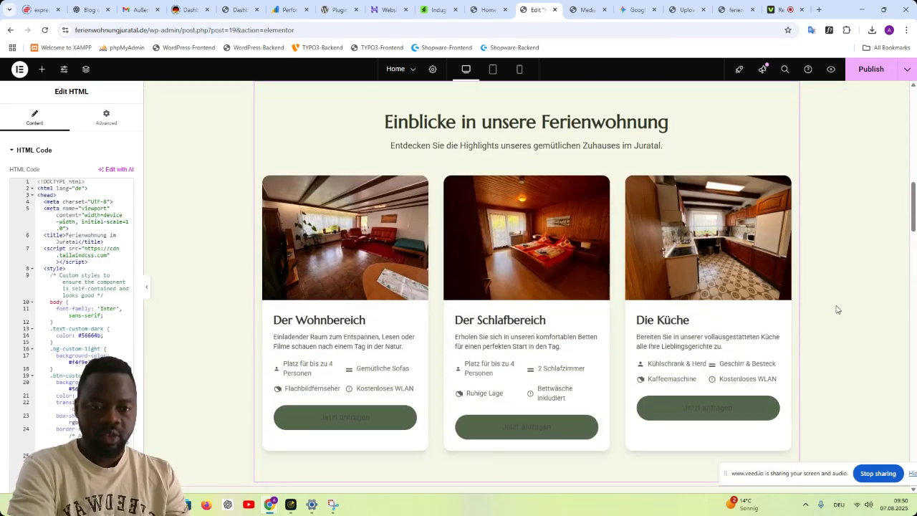
{"action": "scroll", "coordinate": [831, 311], "scroll_direction": "down", "scroll_amount": 3}
{"action": "scroll", "coordinate": [829, 311], "scroll_direction": "down", "scroll_amount": 4}
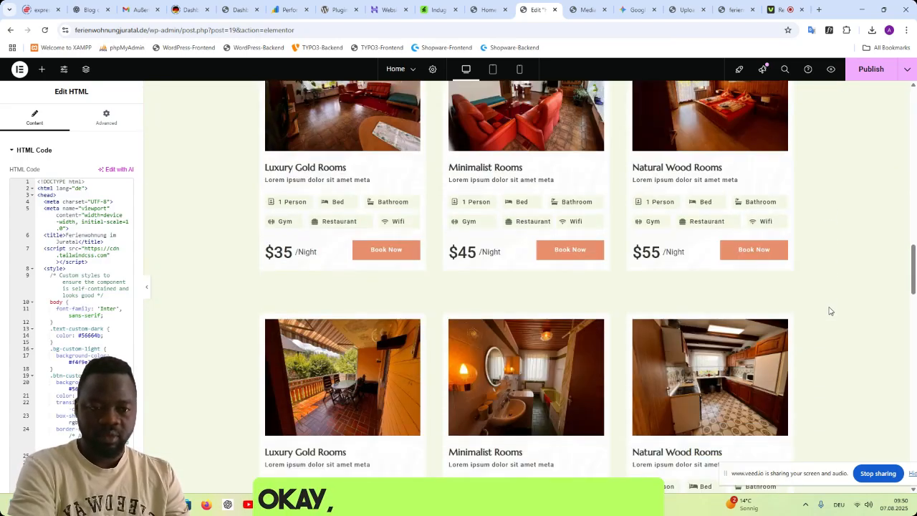
- Compare the Einblicke in unsere Ferienwohnung cards and their Jetzt anfragen buttons with the template's Popular Rooms cards
{"action": "scroll", "coordinate": [830, 312], "scroll_direction": "up", "scroll_amount": 3}
{"action": "scroll", "coordinate": [831, 310], "scroll_direction": "up", "scroll_amount": 5}
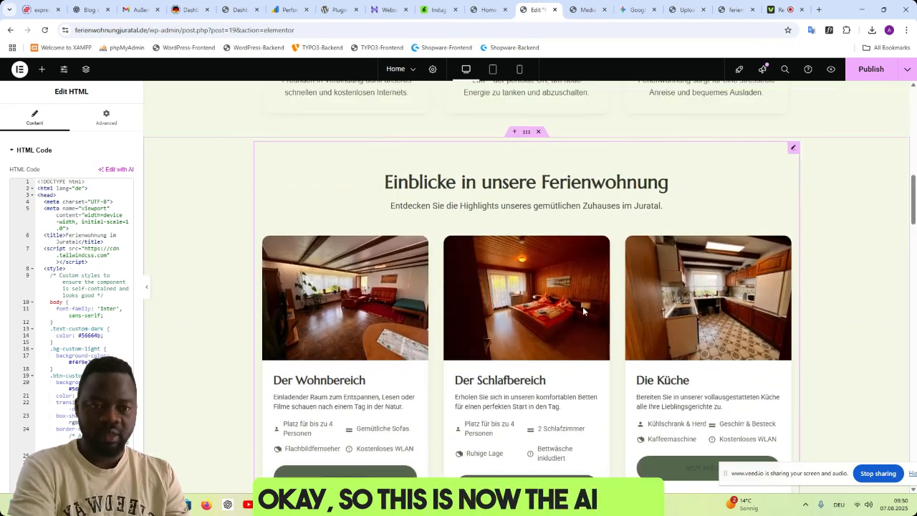
{"action": "scroll", "coordinate": [511, 312], "scroll_direction": "down", "scroll_amount": 1}
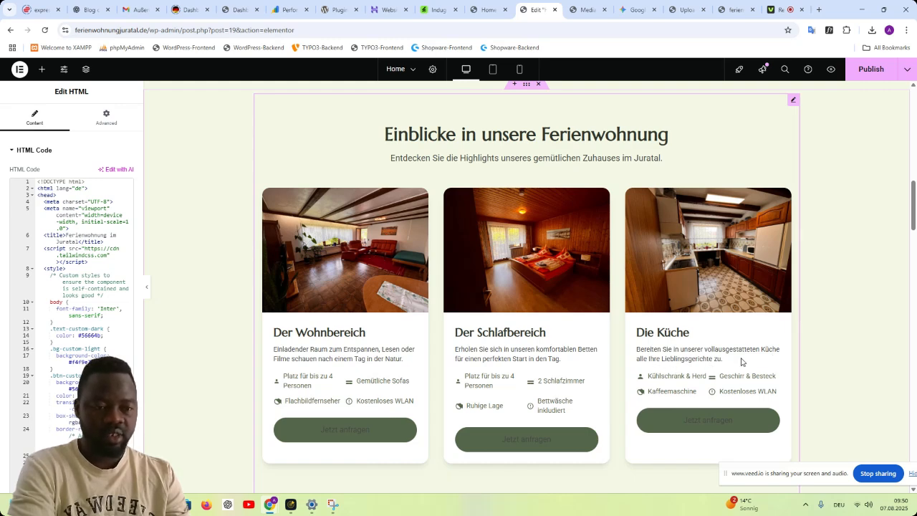
{"action": "scroll", "coordinate": [788, 342], "scroll_direction": "down", "scroll_amount": 2}
{"action": "scroll", "coordinate": [791, 337], "scroll_direction": "up", "scroll_amount": 1}
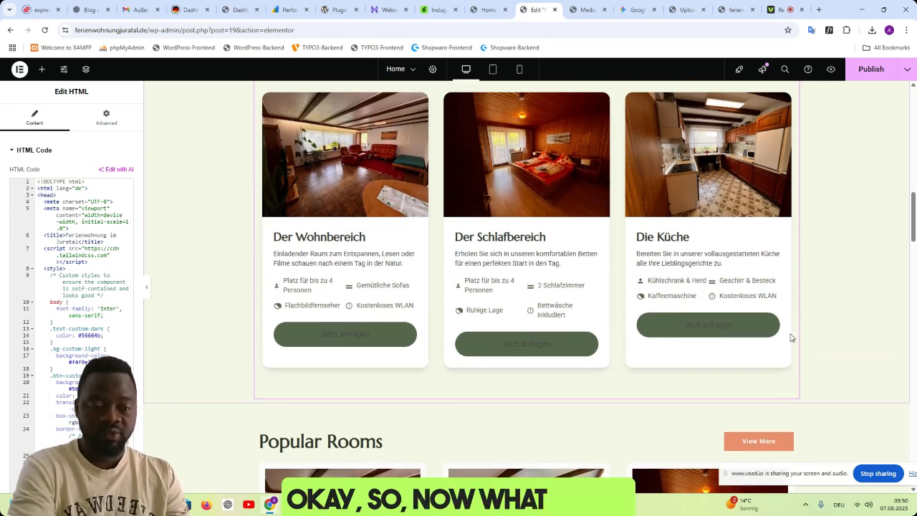
{"action": "scroll", "coordinate": [852, 352], "scroll_direction": "down", "scroll_amount": 2}
{"action": "scroll", "coordinate": [843, 348], "scroll_direction": "up", "scroll_amount": 1}
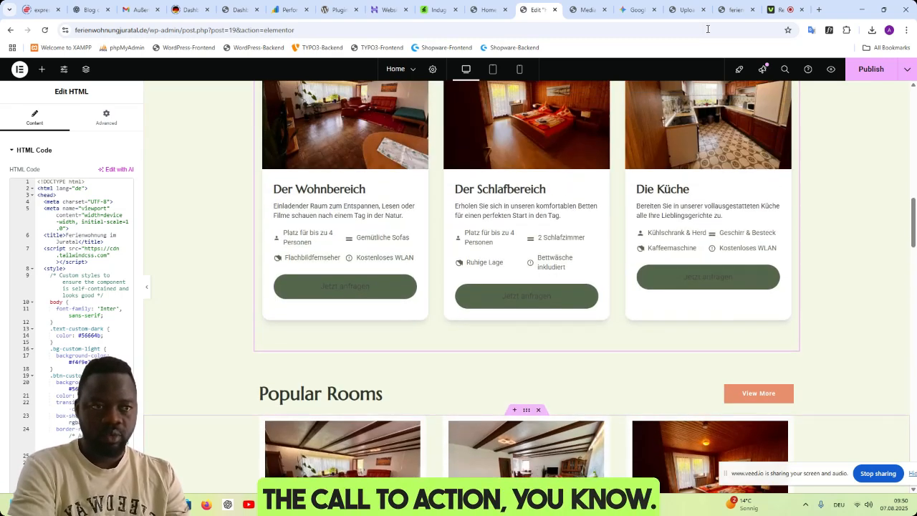
- Sample the colour of the Popular Rooms View More button with ColorZilla and select its hex code in the colour picker
{"action": "left_click", "coordinate": [846, 30]}
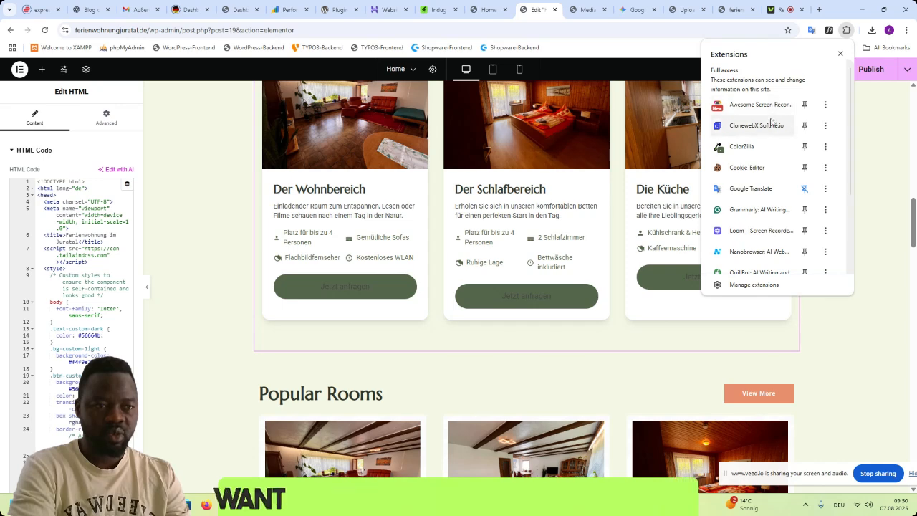
{"action": "left_click", "coordinate": [745, 146]}
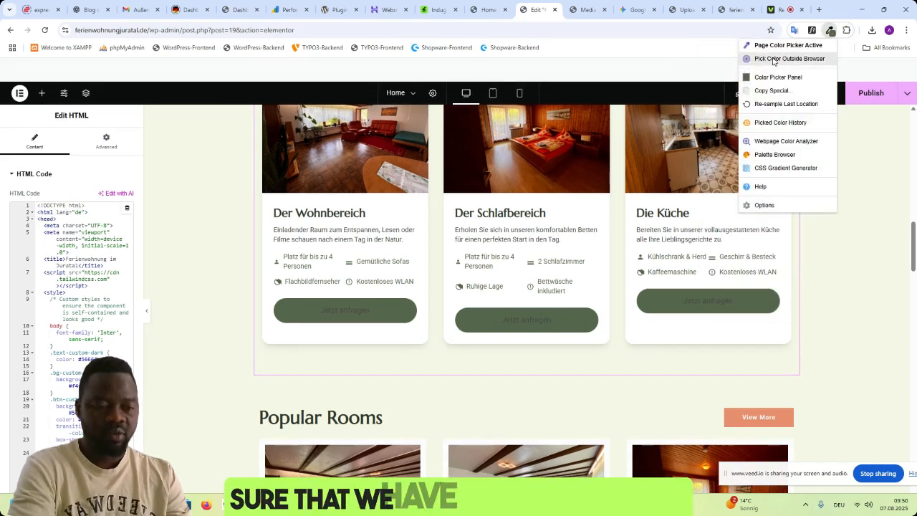
{"action": "left_click", "coordinate": [773, 60]}
{"action": "left_click", "coordinate": [778, 419]}
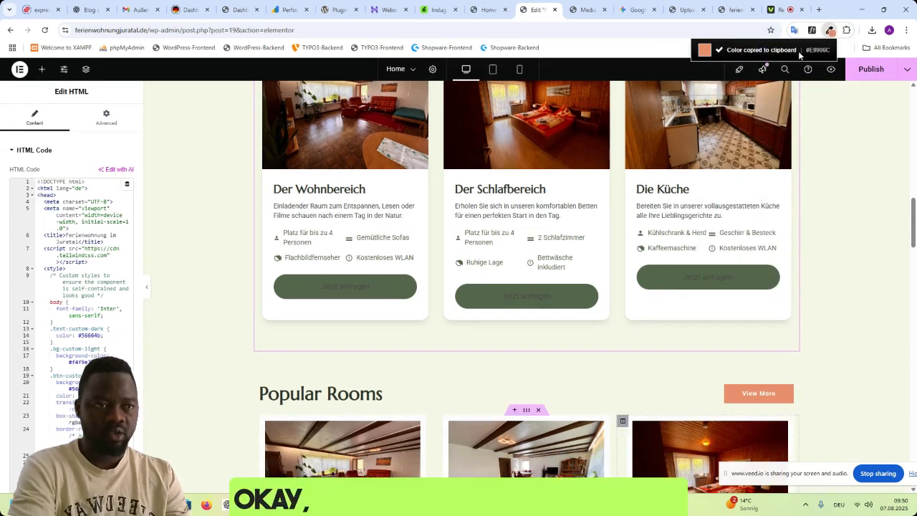
{"action": "left_click", "coordinate": [847, 31]}
{"action": "left_click", "coordinate": [751, 148]}
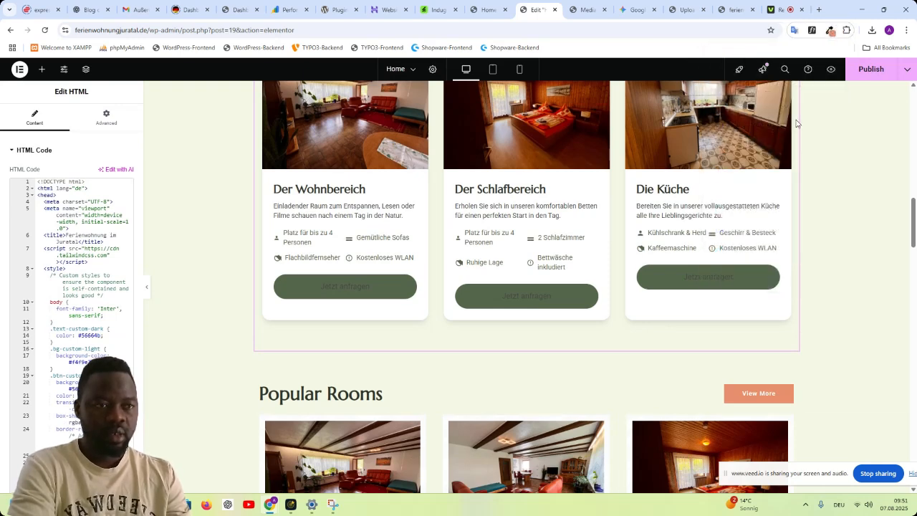
{"action": "left_click", "coordinate": [794, 84]}
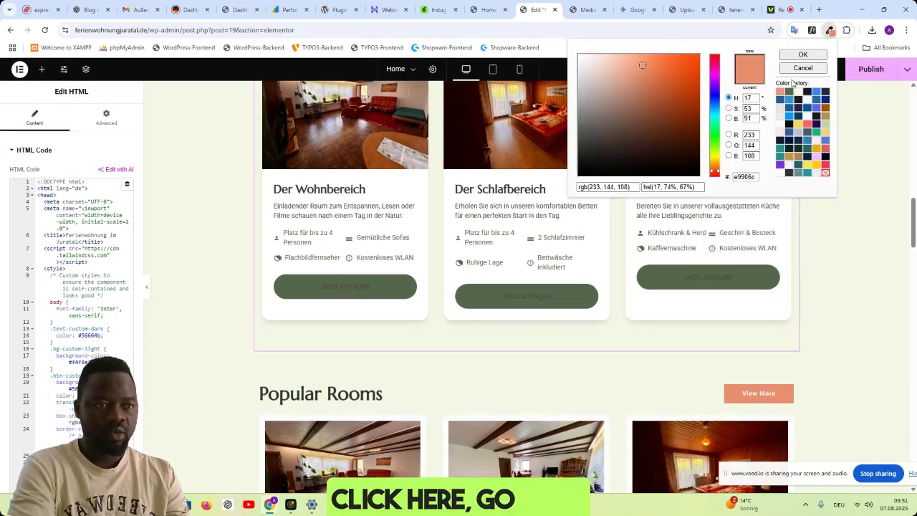
{"action": "double_click", "coordinate": [745, 177]}
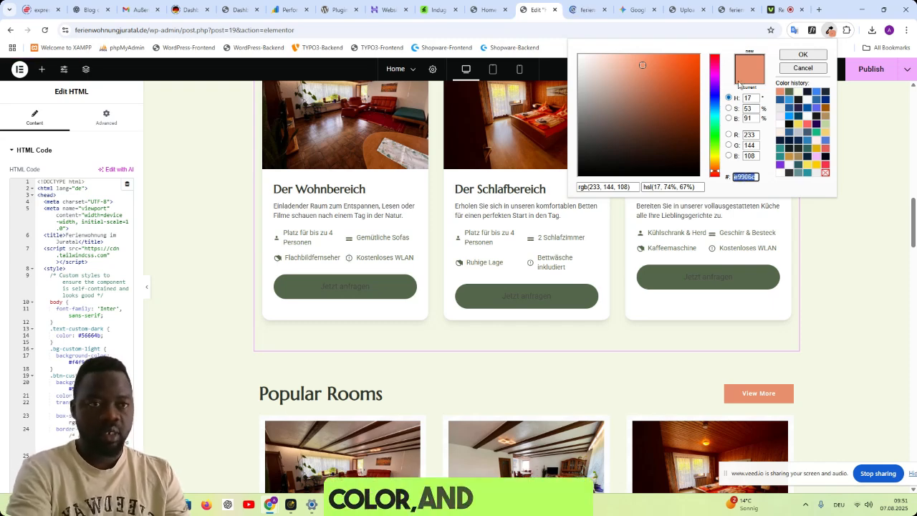
- Switch to Gemini and send the prompt "here is the colour button for the call to actions. e9906c"
{"action": "left_click", "coordinate": [634, 9]}
{"action": "left_click", "coordinate": [184, 435]}
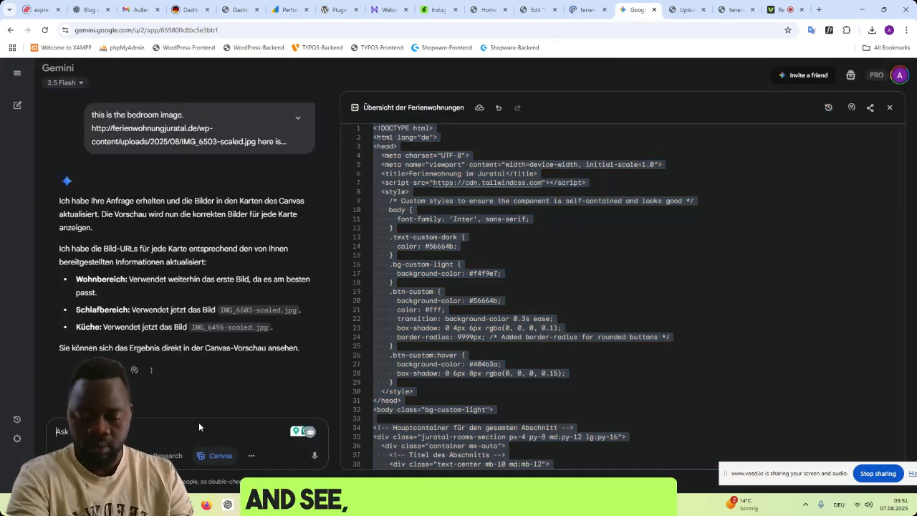
{"action": "type", "text": "here i"}
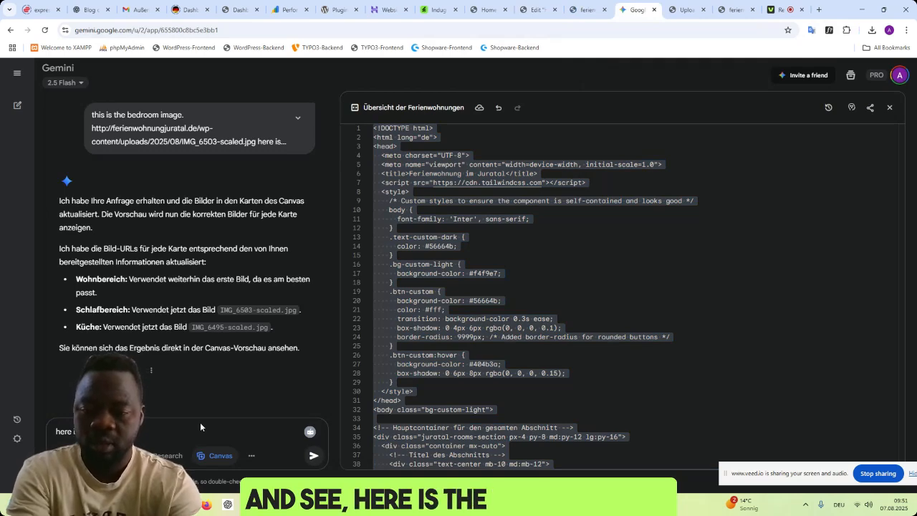
{"action": "type", "text": "s the colour button for th"}
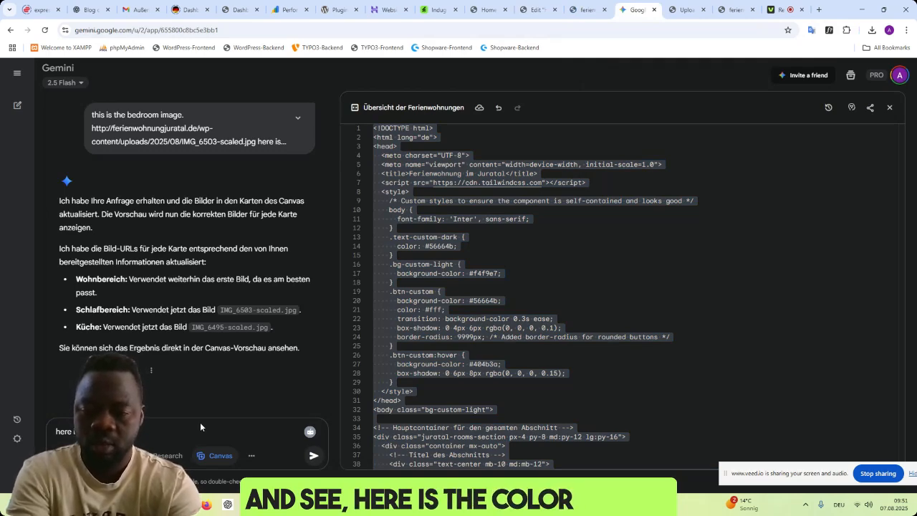
{"action": "type", "text": "e ca"}
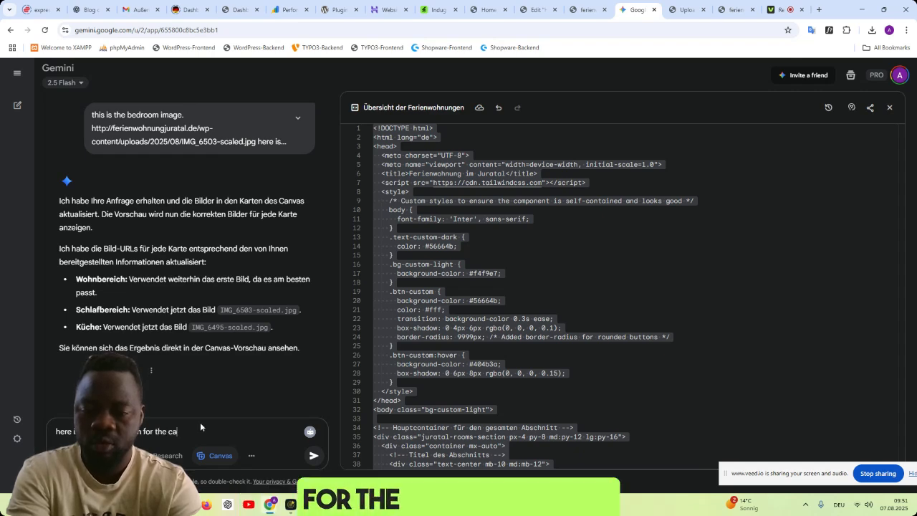
{"action": "type", "text": "ll to actions. "}
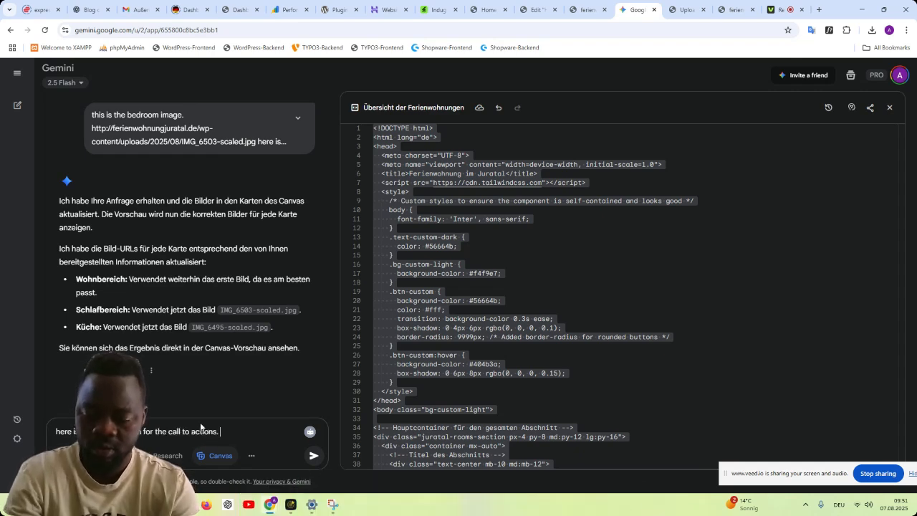
{"action": "type", "text": "e9906c"}
{"action": "key", "text": "Return"}
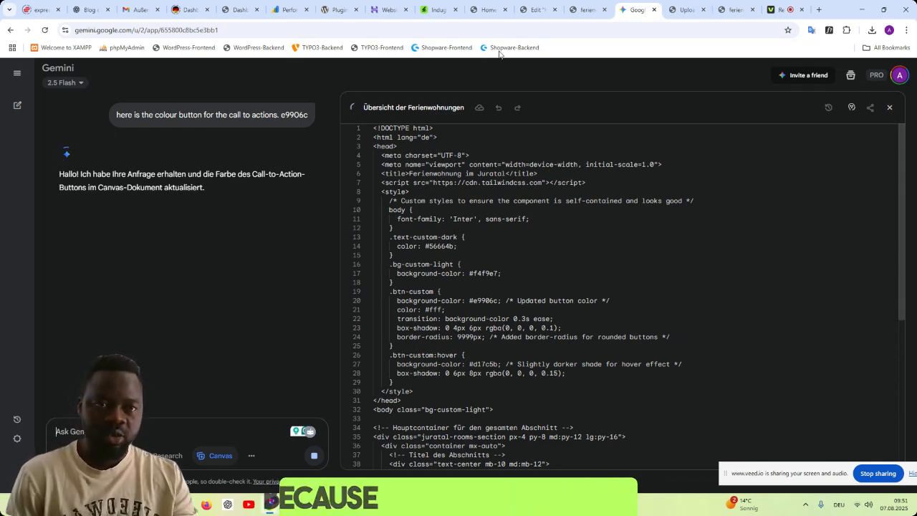
- Compare the Jetzt anfragen buttons with the Popular Rooms buttons in Elementor and check Gemini's progress on the colour update
{"action": "left_click", "coordinate": [582, 10]}
{"action": "left_click", "coordinate": [536, 10]}
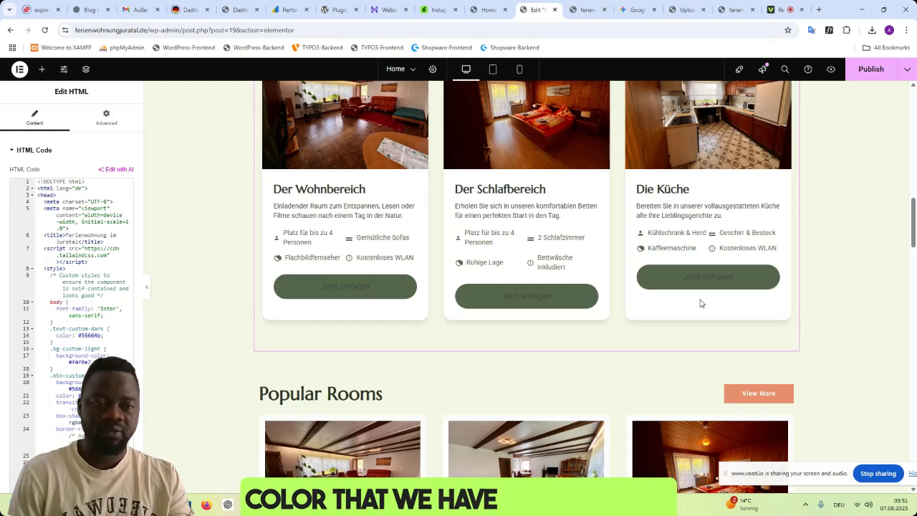
{"action": "scroll", "coordinate": [748, 284], "scroll_direction": "down", "scroll_amount": 4}
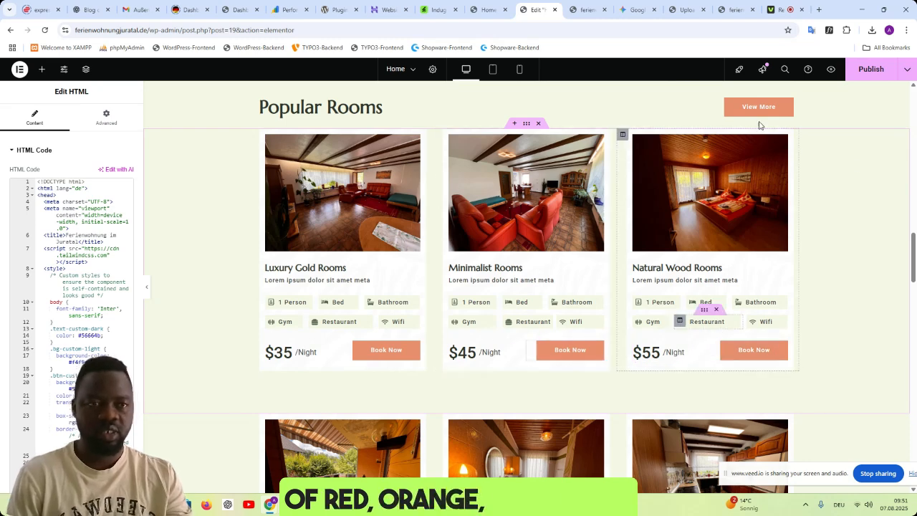
{"action": "left_click", "coordinate": [628, 10]}
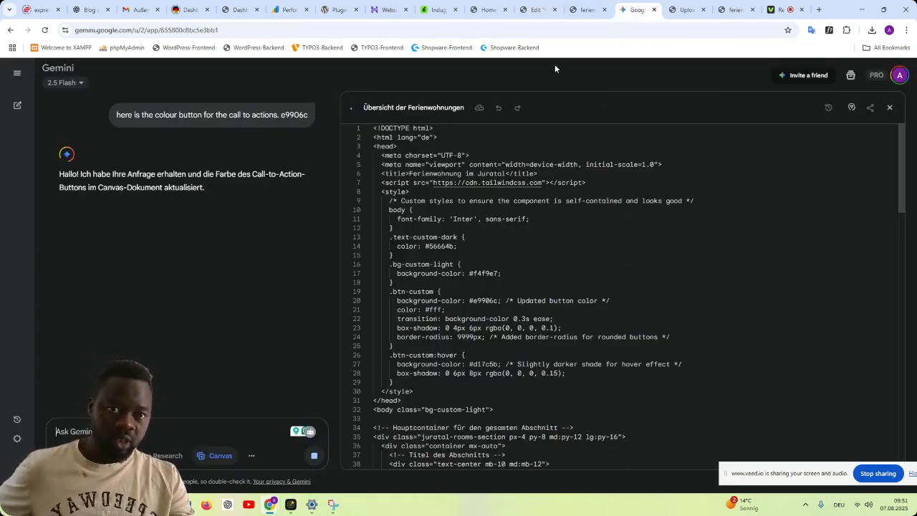
{"action": "left_click", "coordinate": [536, 10]}
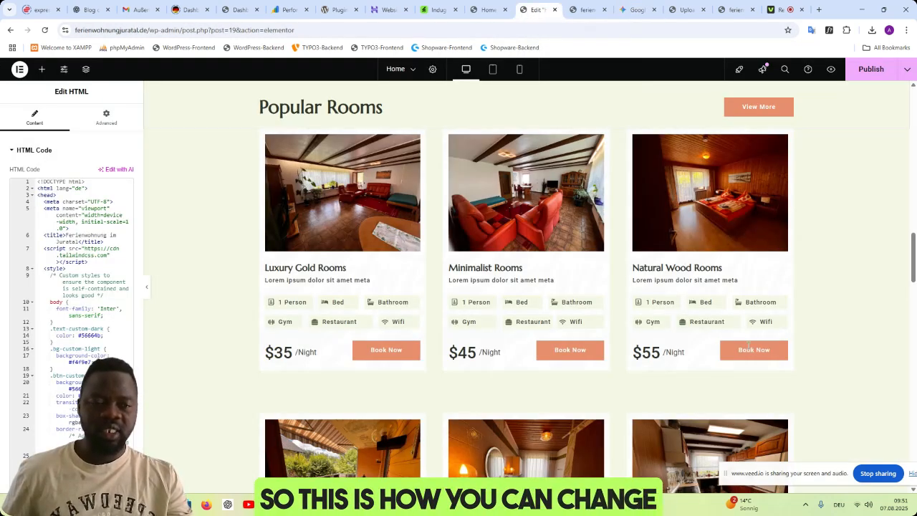
{"action": "scroll", "coordinate": [748, 345], "scroll_direction": "up", "scroll_amount": 3}
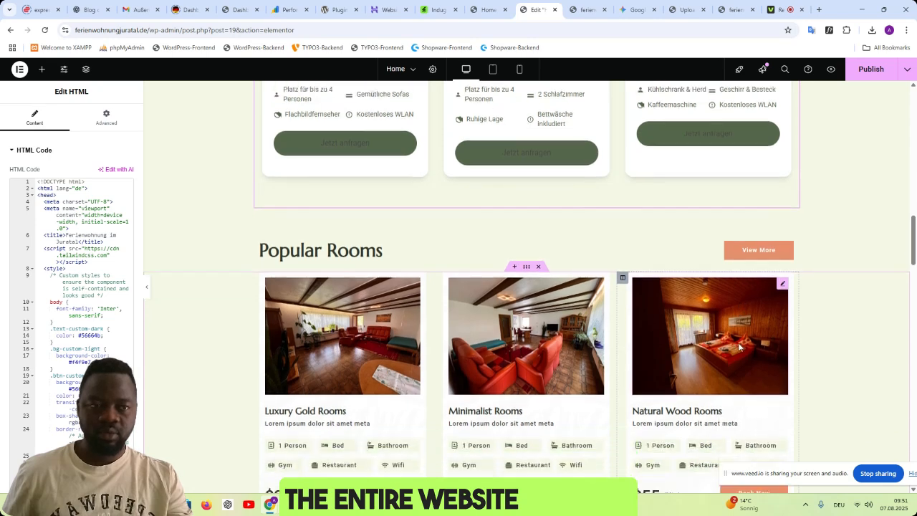
{"action": "scroll", "coordinate": [738, 338], "scroll_direction": "down", "scroll_amount": 1}
- Copy the complete card code with the new button colour from Gemini's Übersicht der Ferienwohnungen canvas
{"action": "left_click", "coordinate": [625, 12]}
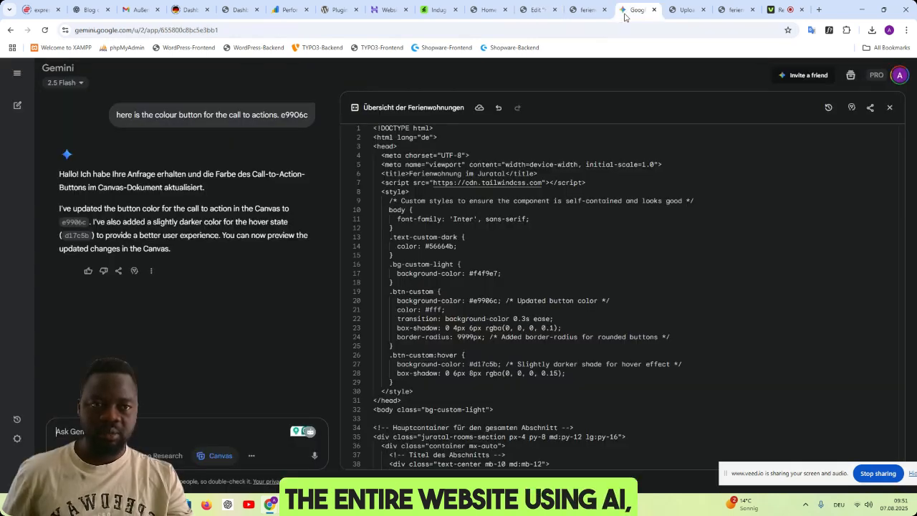
{"action": "left_click", "coordinate": [554, 239]}
{"action": "key", "text": "ctrl+a"}
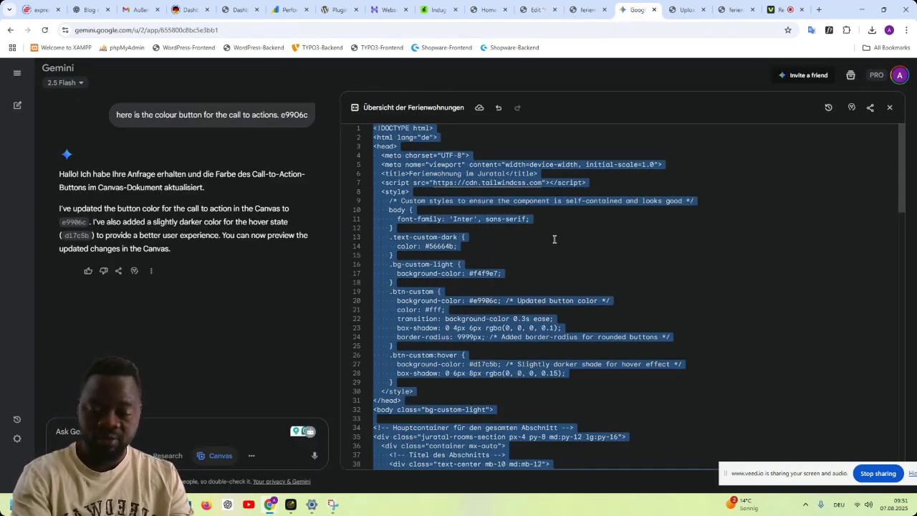
- Replace the Einblicke in unsere Ferienwohnung HTML widget's code in Elementor with the copied code containing the e9906c button colour
{"action": "left_click", "coordinate": [531, 13]}
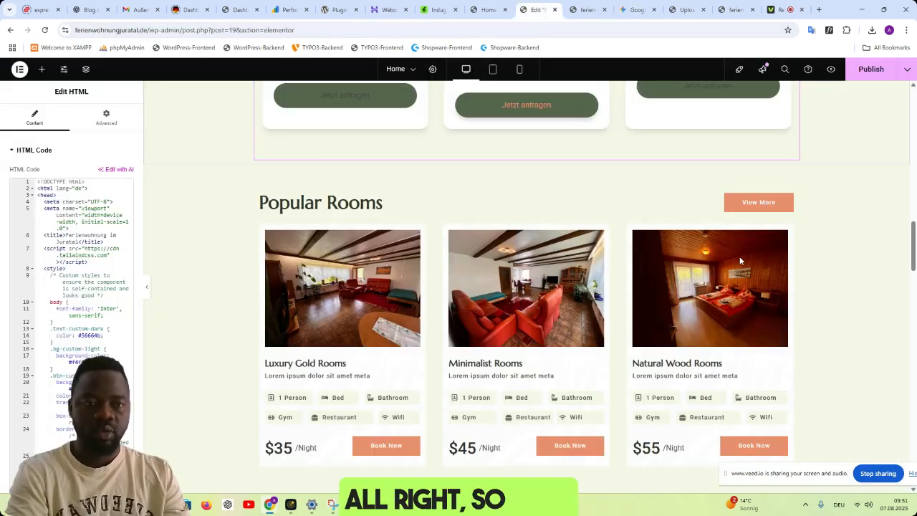
{"action": "scroll", "coordinate": [739, 260], "scroll_direction": "up", "scroll_amount": 5}
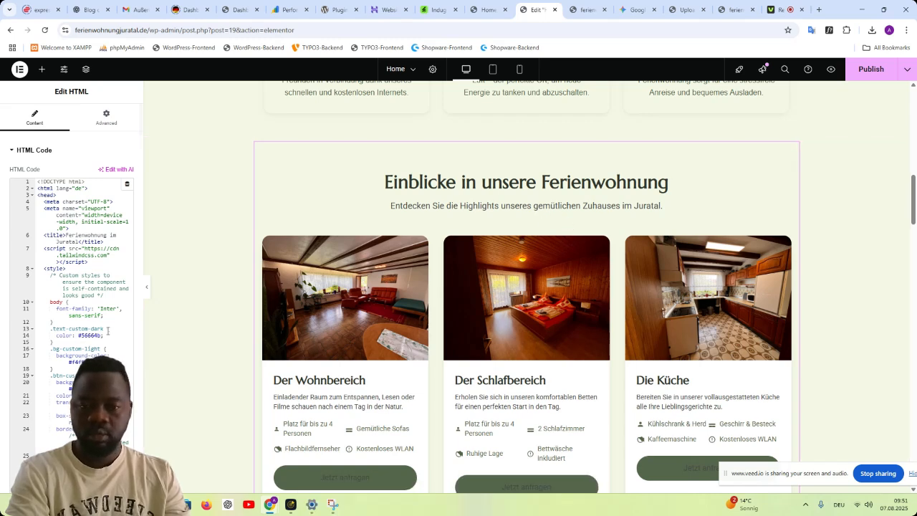
{"action": "key", "text": "ctrl+a"}
{"action": "key", "text": "ctrl+v"}
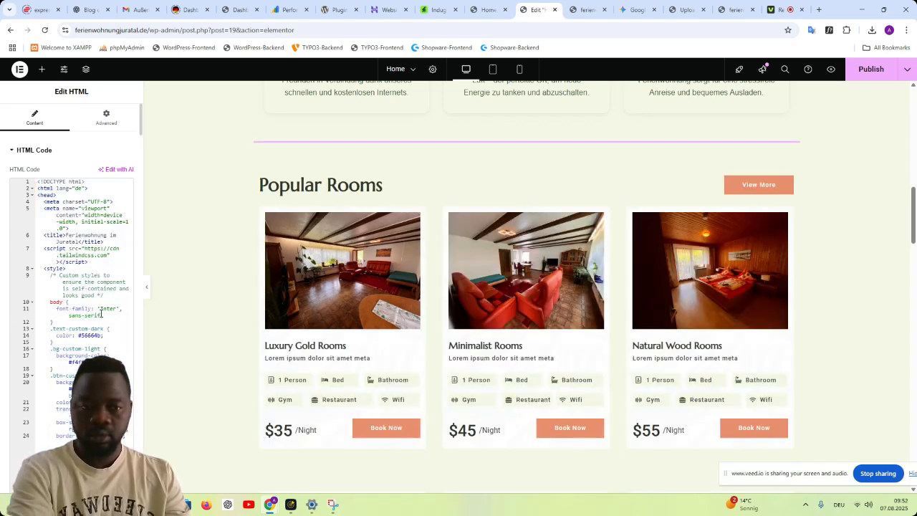
{"action": "scroll", "coordinate": [678, 354], "scroll_direction": "down", "scroll_amount": 1}
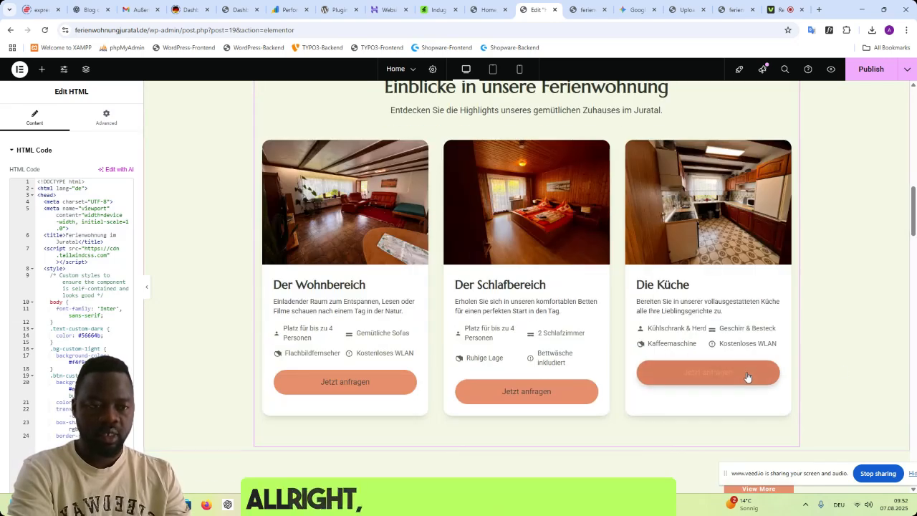
- Examine the colour and hover effect of the Jetzt anfragen buttons against the Book Now buttons in Popular Rooms
{"action": "scroll", "coordinate": [849, 371], "scroll_direction": "down", "scroll_amount": 5}
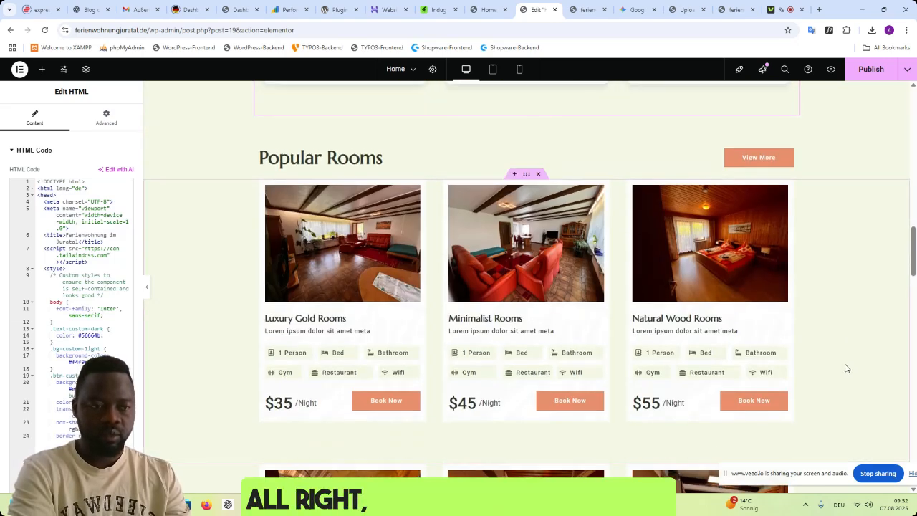
{"action": "scroll", "coordinate": [846, 368], "scroll_direction": "up", "scroll_amount": 3}
{"action": "scroll", "coordinate": [842, 369], "scroll_direction": "up", "scroll_amount": 1}
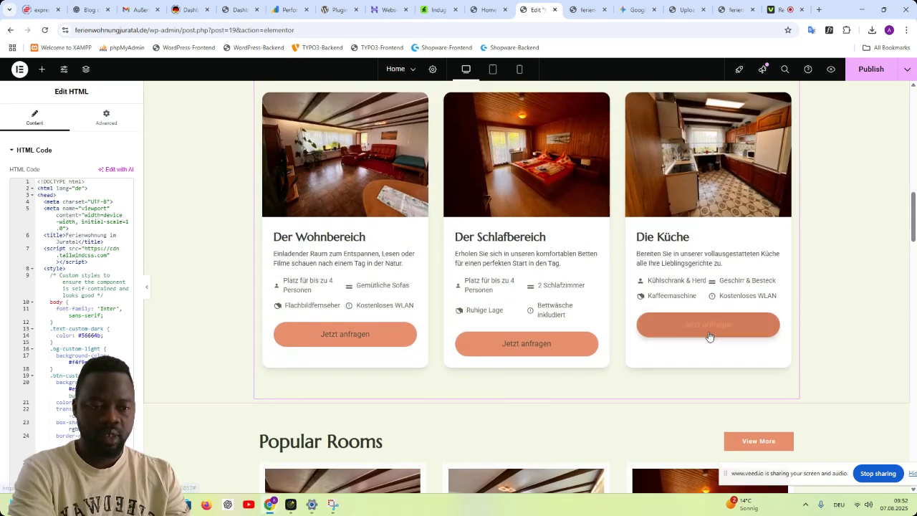
{"action": "scroll", "coordinate": [592, 385], "scroll_direction": "down", "scroll_amount": 5}
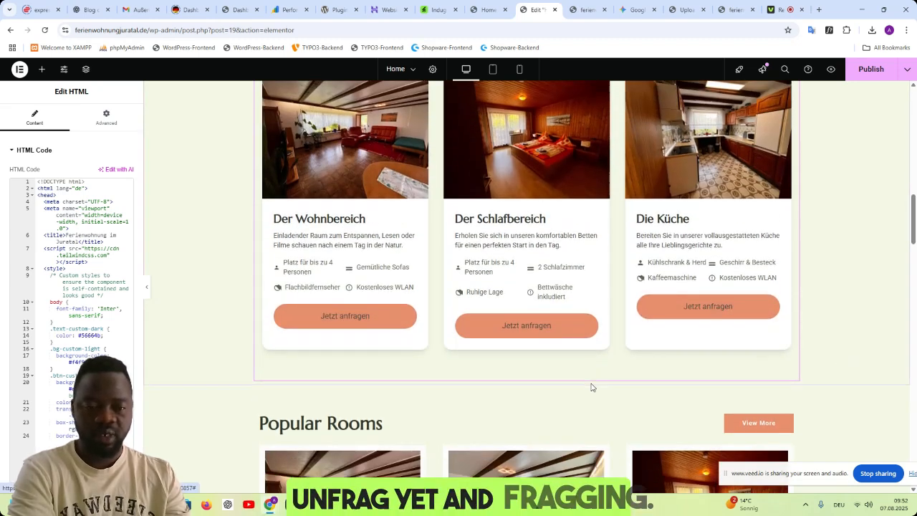
{"action": "scroll", "coordinate": [758, 352], "scroll_direction": "up", "scroll_amount": 4}
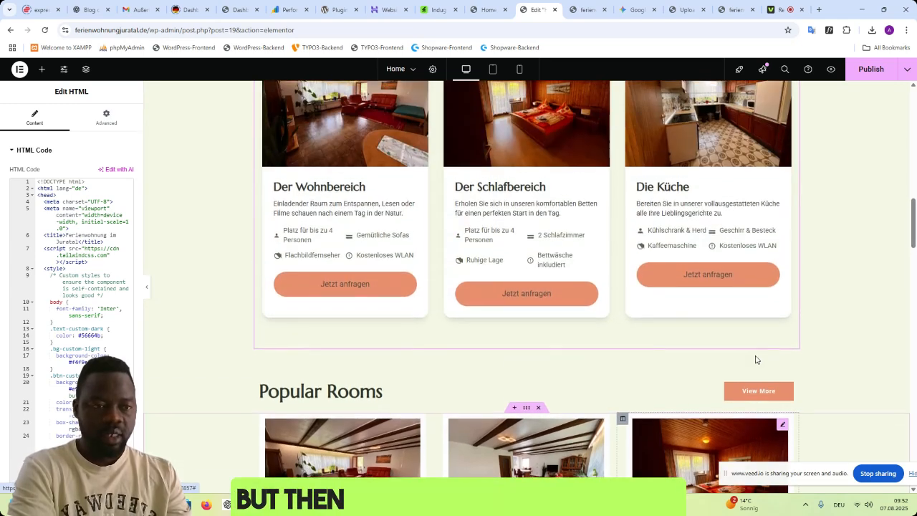
{"action": "scroll", "coordinate": [755, 361], "scroll_direction": "up", "scroll_amount": 2}
{"action": "scroll", "coordinate": [753, 368], "scroll_direction": "down", "scroll_amount": 6}
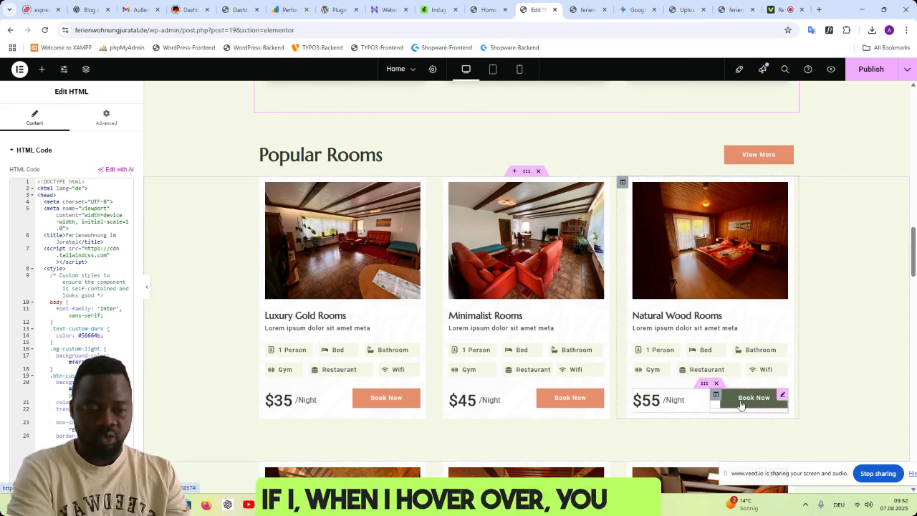
{"action": "scroll", "coordinate": [778, 383], "scroll_direction": "up", "scroll_amount": 3}
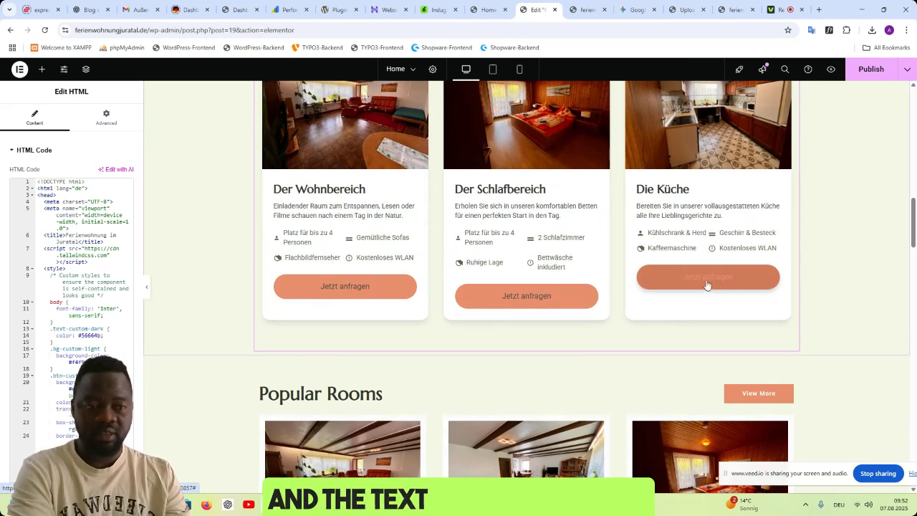
{"action": "left_click", "coordinate": [636, 9]}
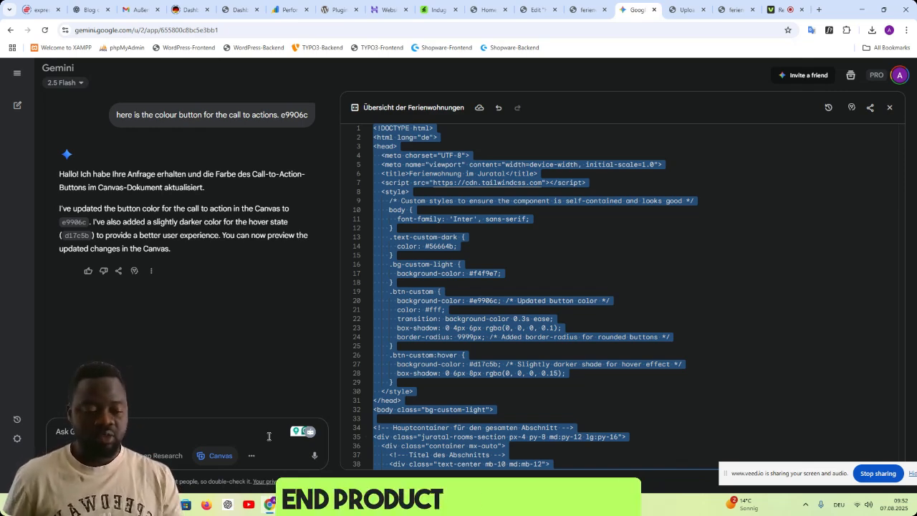
{"action": "left_click", "coordinate": [243, 430]}
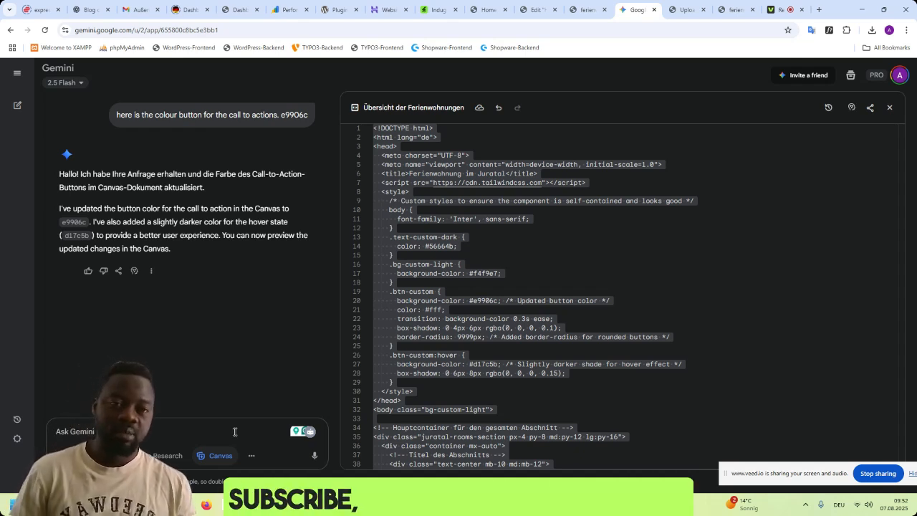
- Ask Gemini with "the button when hover over should be green and text colour should be white for all buttons"
{"action": "left_click", "coordinate": [234, 432]}
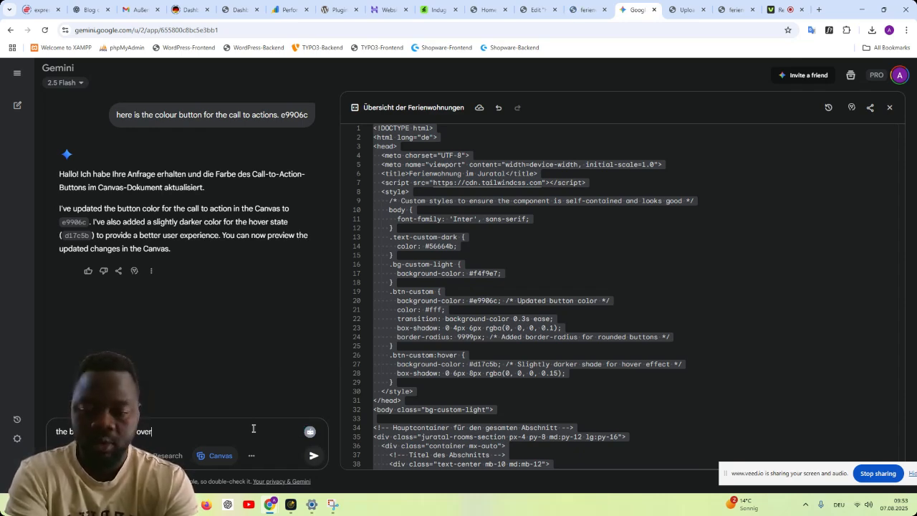
{"action": "type", "text": "be "}
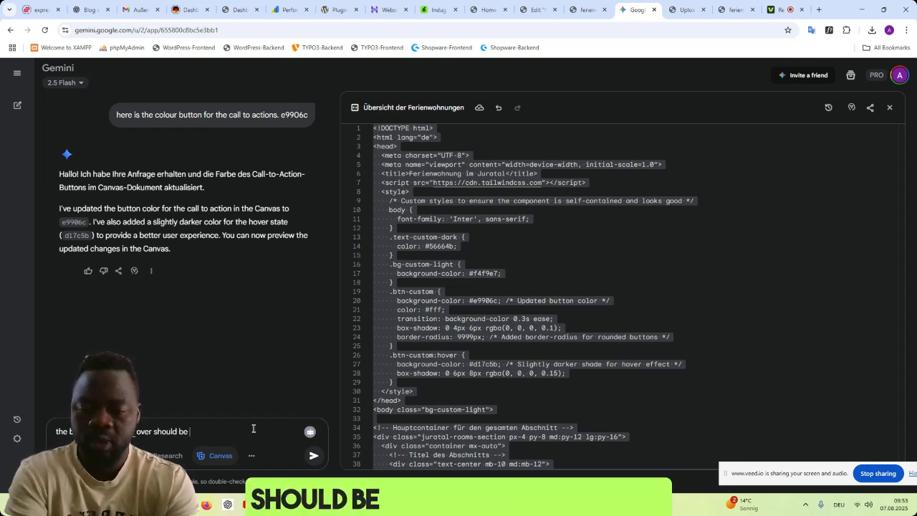
{"action": "type", "text": "green and to"}
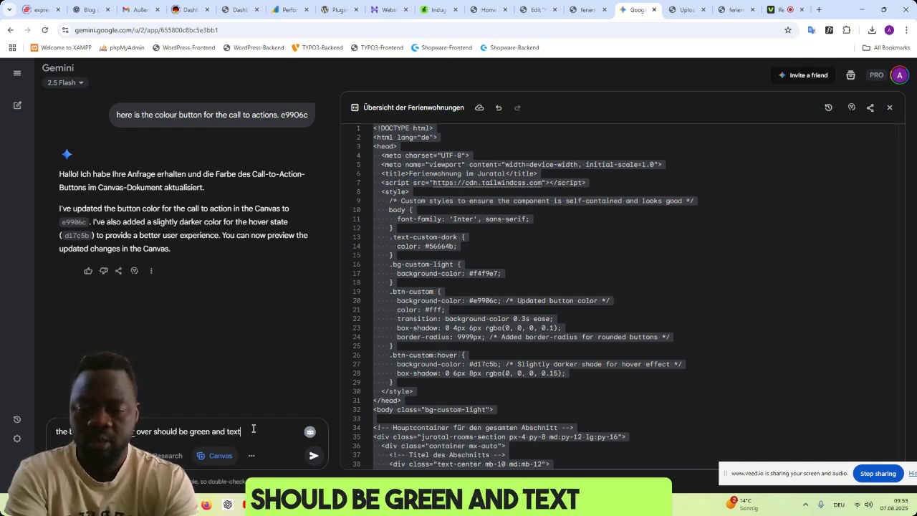
{"action": "type", "text": "xt colour s"}
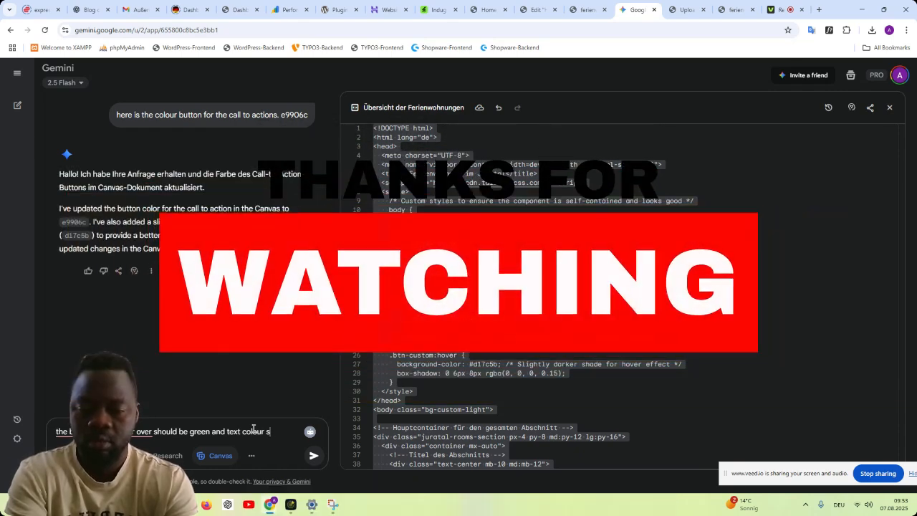
{"action": "type", "text": "hould be whit"}
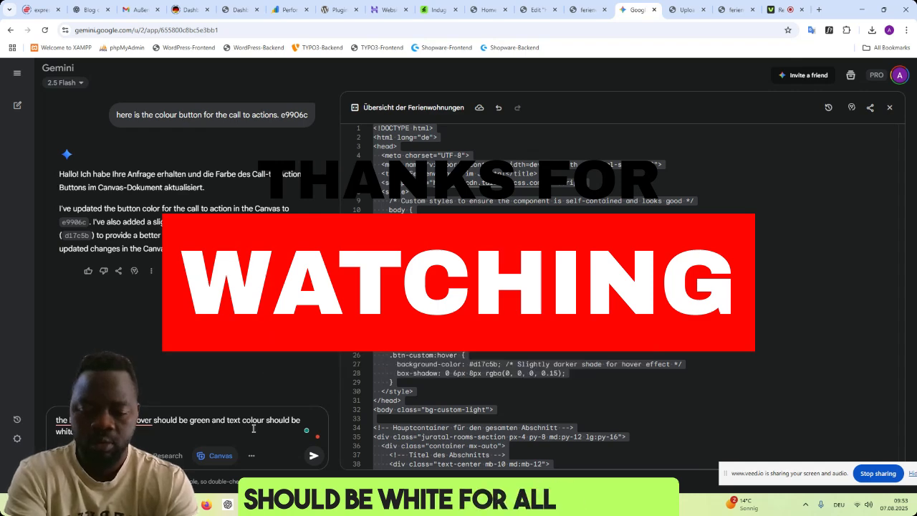
{"action": "key", "text": "Return"}
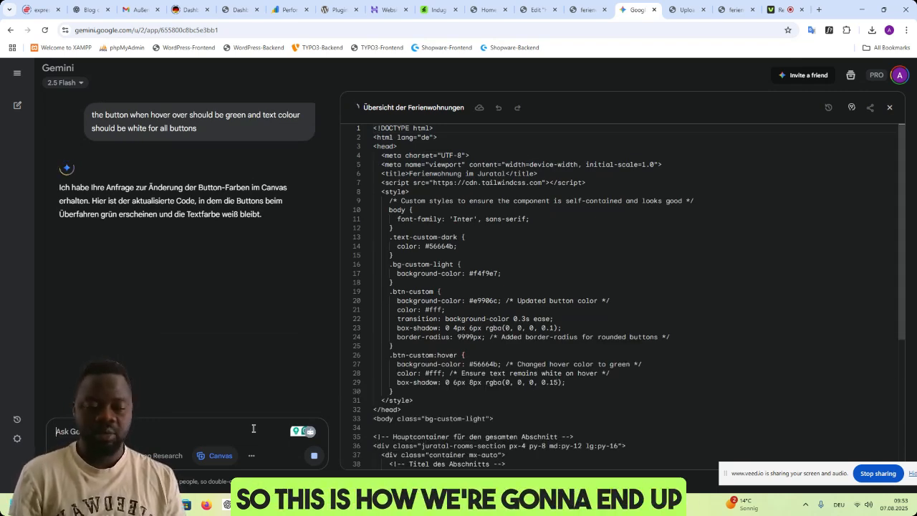
- Look over the room cards in Elementor and the site preview, and check Gemini's progress on the hover colour update
{"action": "left_click", "coordinate": [526, 14]}
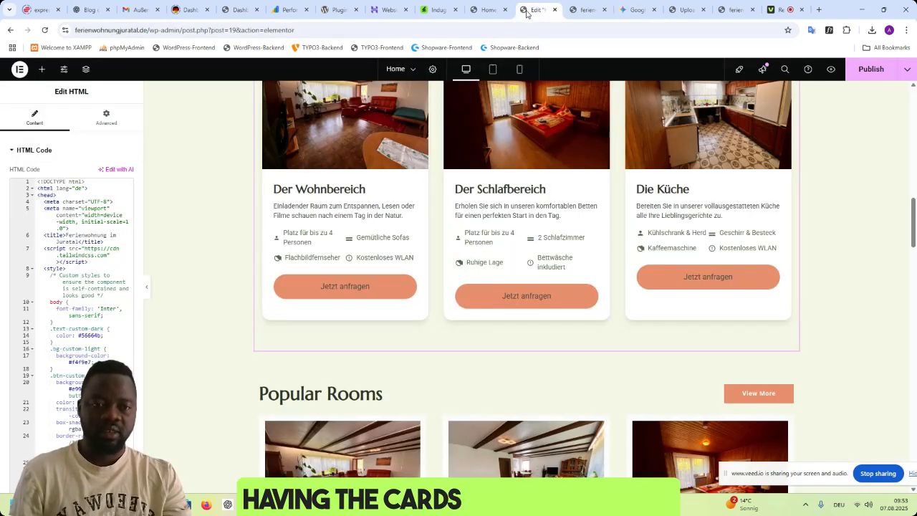
{"action": "left_click", "coordinate": [586, 10]}
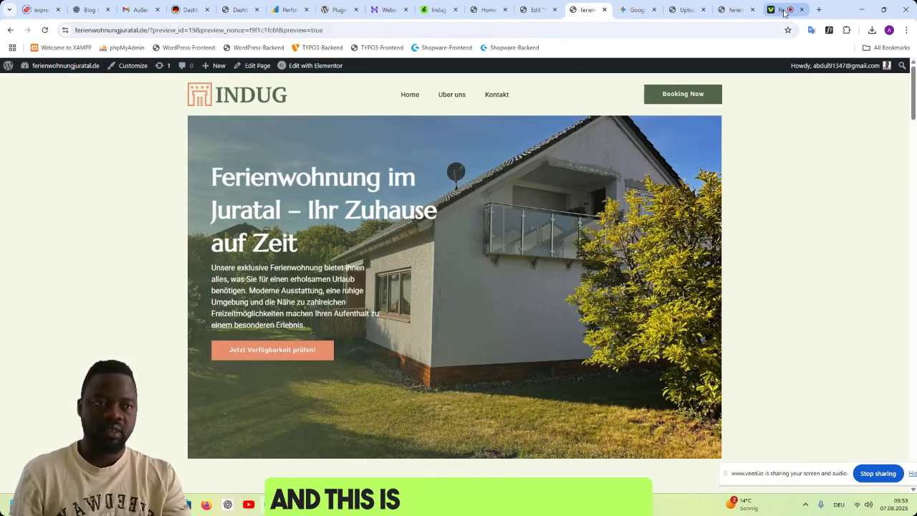
{"action": "left_click", "coordinate": [629, 13]}
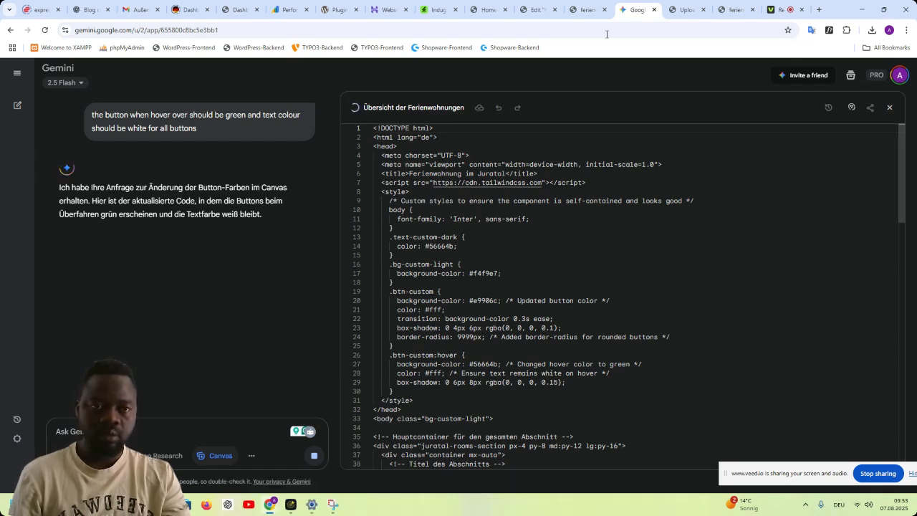
- In Elementor, open the media library for the house image in the This Is Our Achievement So Far section
{"action": "left_click", "coordinate": [536, 10]}
{"action": "scroll", "coordinate": [625, 244], "scroll_direction": "down", "scroll_amount": 3}
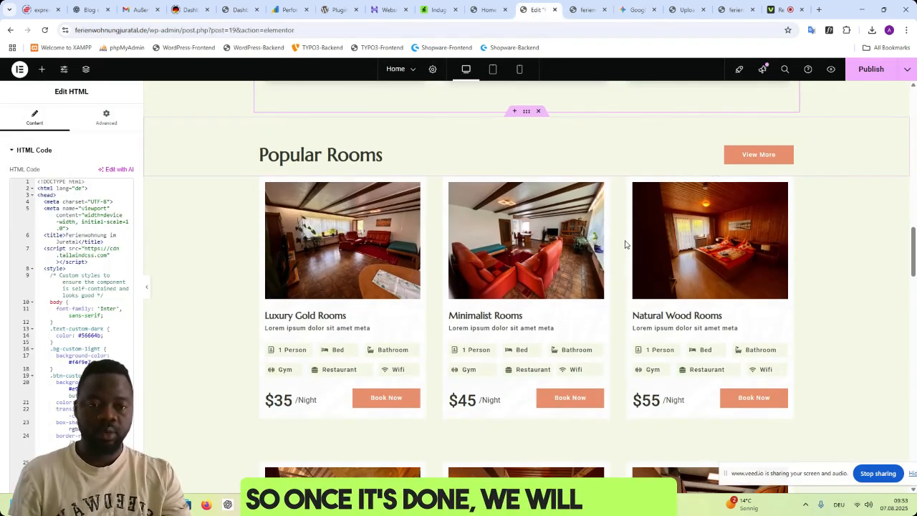
{"action": "scroll", "coordinate": [544, 349], "scroll_direction": "down", "scroll_amount": 5}
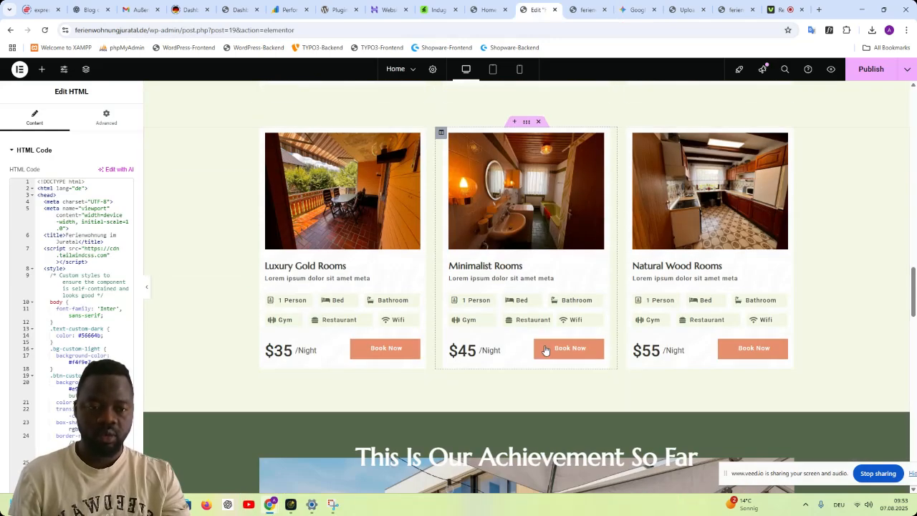
{"action": "scroll", "coordinate": [544, 350], "scroll_direction": "down", "scroll_amount": 4}
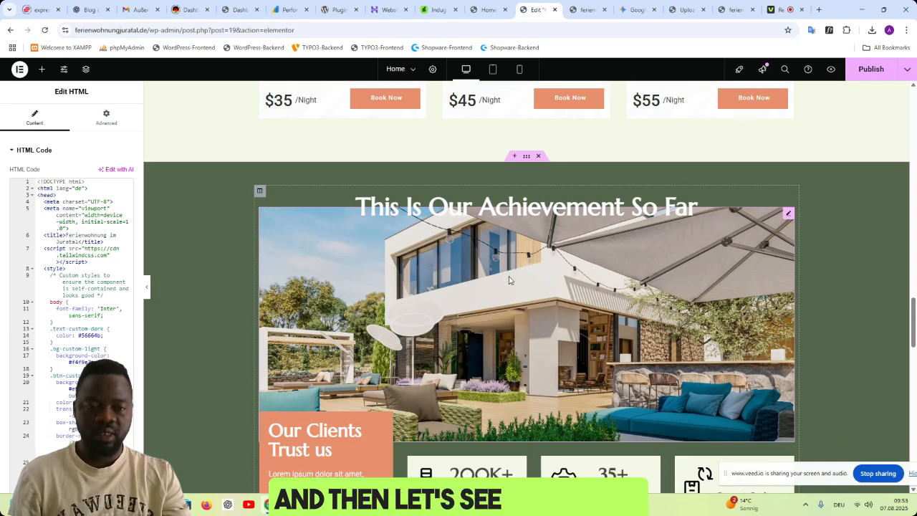
{"action": "scroll", "coordinate": [509, 280], "scroll_direction": "down", "scroll_amount": 1}
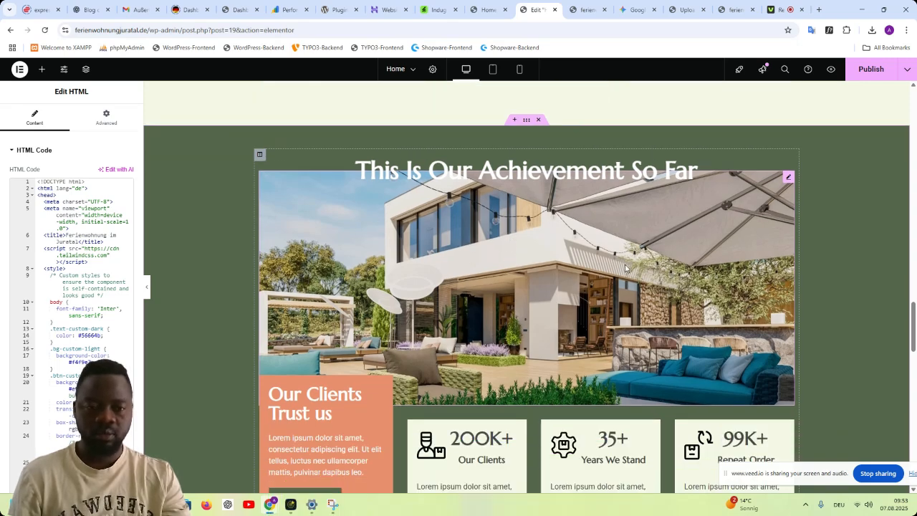
{"action": "left_click", "coordinate": [544, 240]}
{"action": "left_click", "coordinate": [552, 237]}
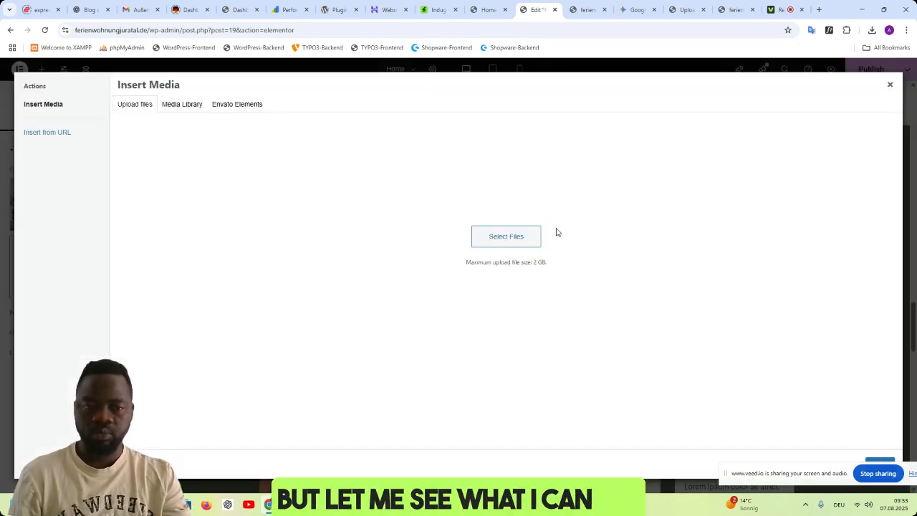
{"action": "left_click", "coordinate": [182, 106]}
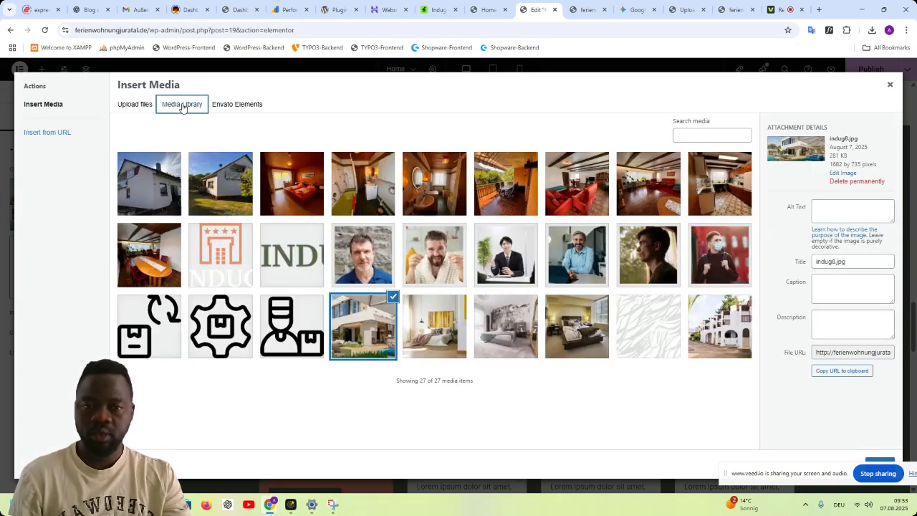